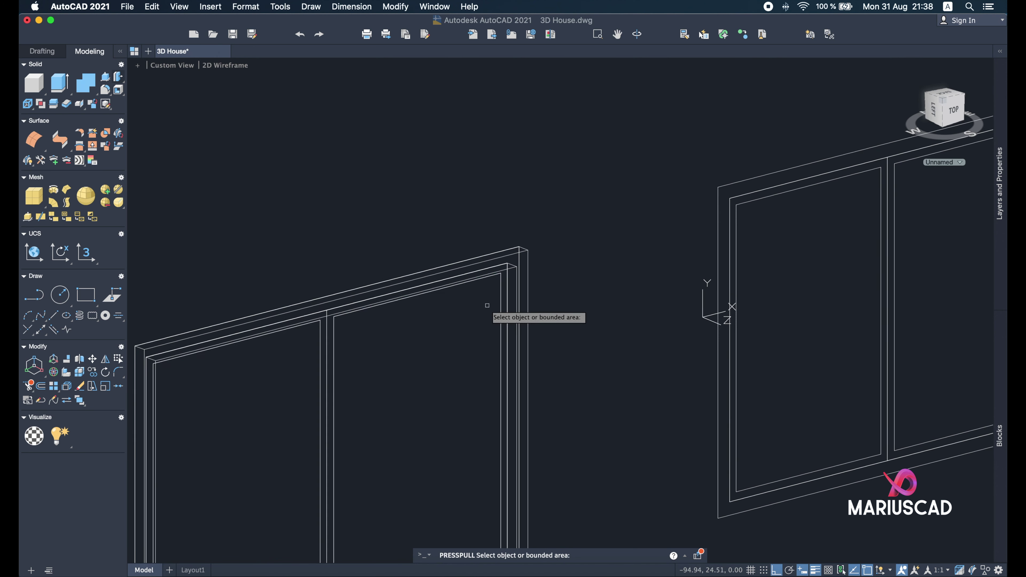
# Press-pull the two sash frames of the double window whose outer frame is already extruded.
pyautogui.click(503, 304)
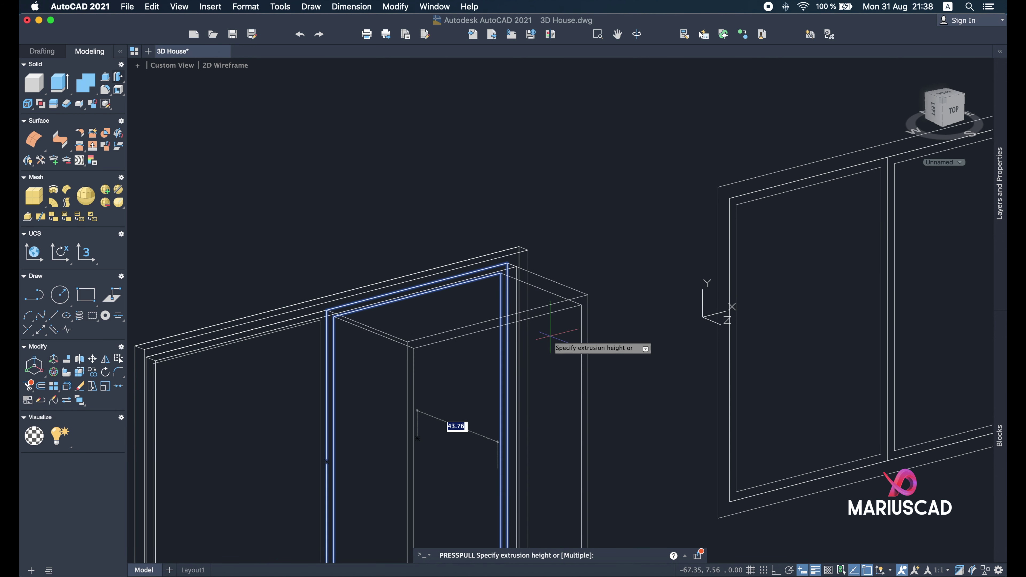
pyautogui.click(551, 336)
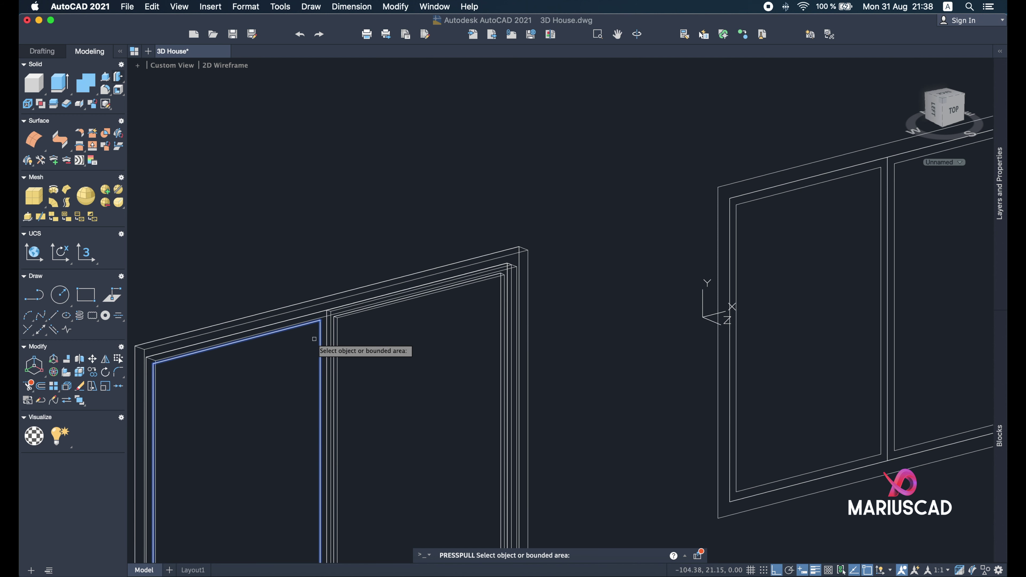
pyautogui.click(323, 339)
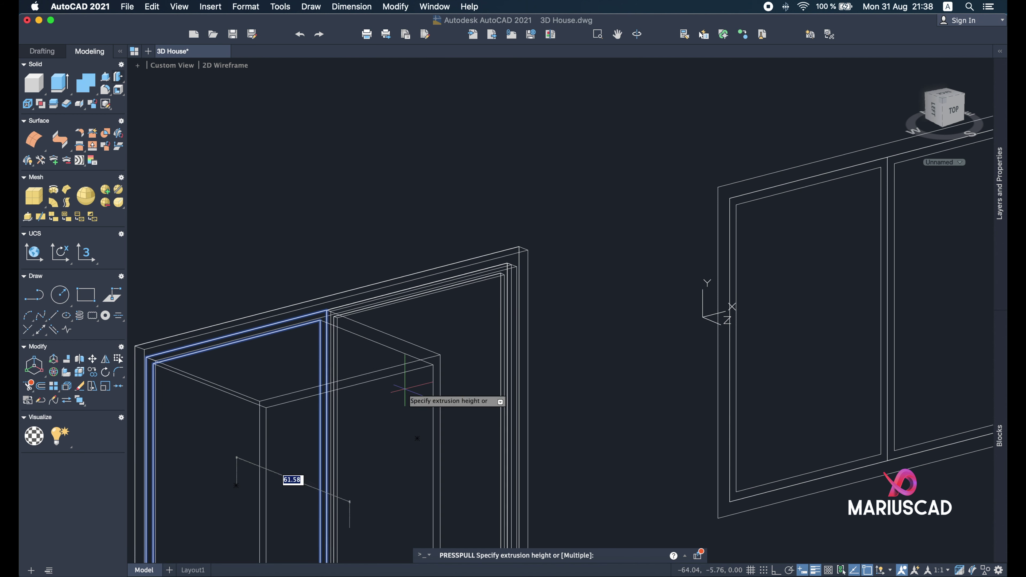
pyautogui.click(413, 400)
# Press-pull both glass panes of that double window to a thickness of 1.
pyautogui.click(235, 457)
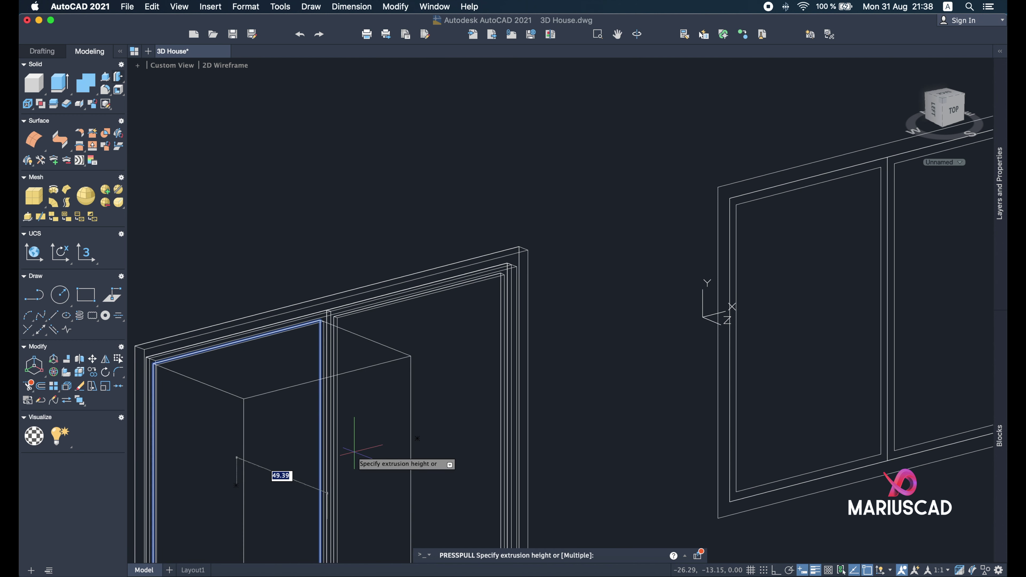
pyautogui.press('Return')
pyautogui.click(359, 449)
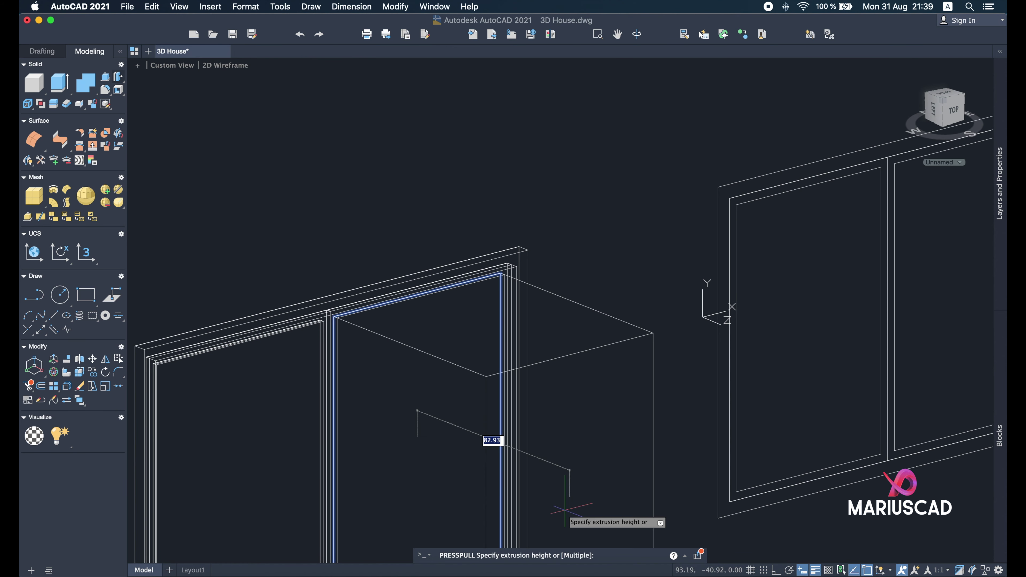
pyautogui.write('1')
pyautogui.press('Return')
# Press-pull the outer frame and both sash frames of the next, still flat double window.
pyautogui.moveTo(758, 406); pyautogui.dragTo(482, 492, button='middle')
pyautogui.click(667, 259)
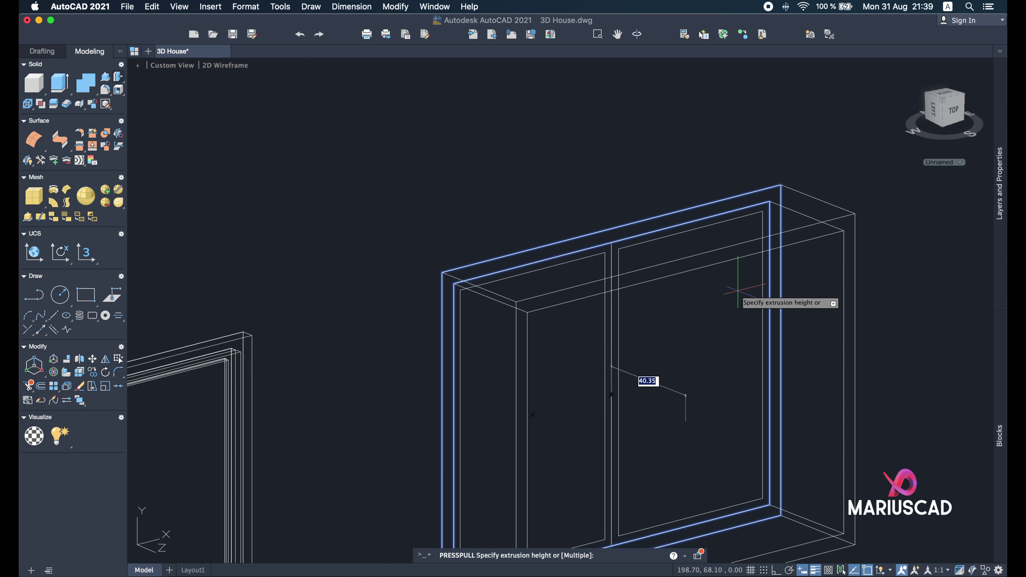
pyautogui.write('1')
pyautogui.press('Return')
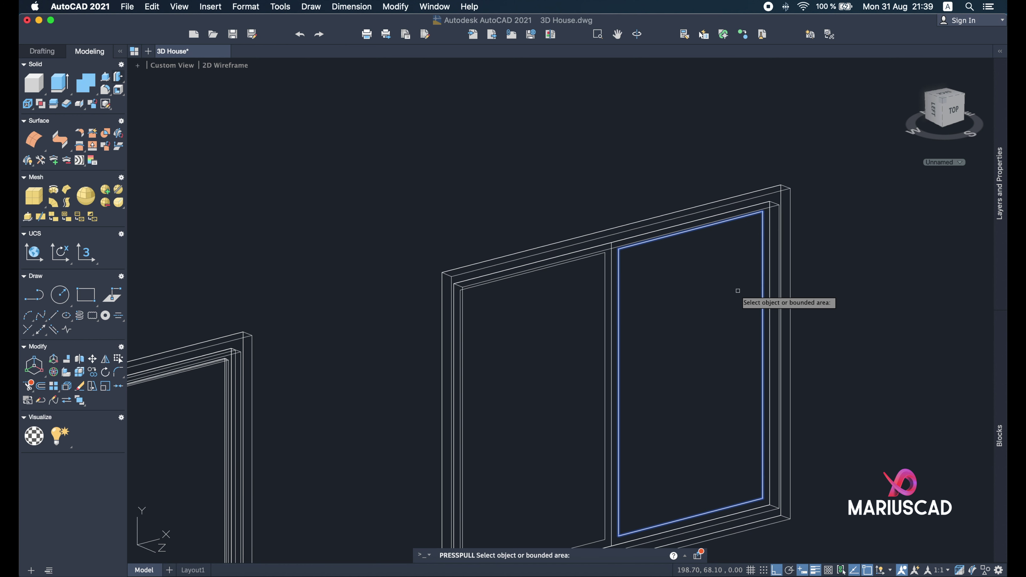
pyautogui.click(614, 284)
pyautogui.press('Return')
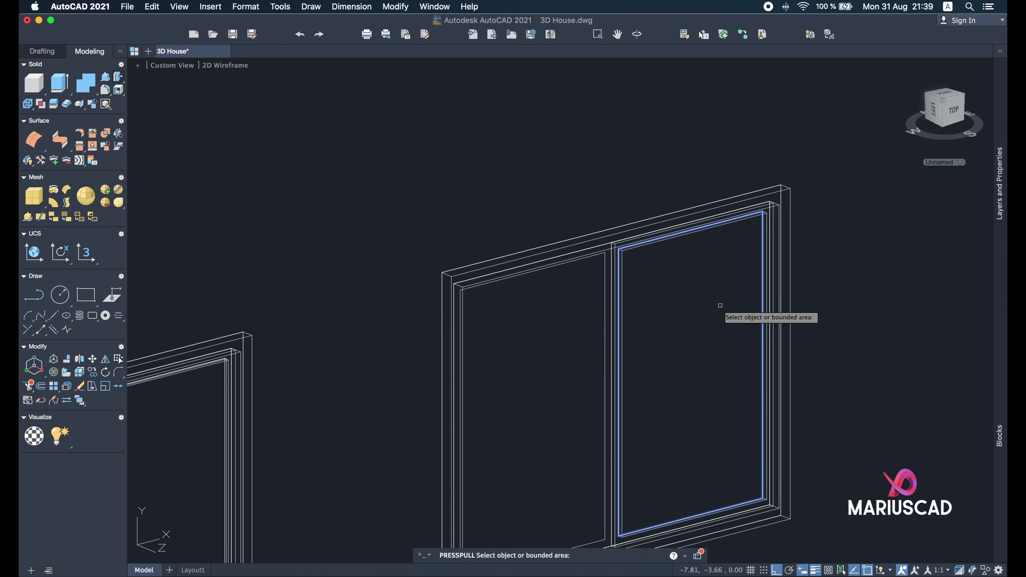
pyautogui.click(608, 297)
pyautogui.press('Return')
# Press-pull both glass panes of this second double window by 1.
pyautogui.click(733, 347)
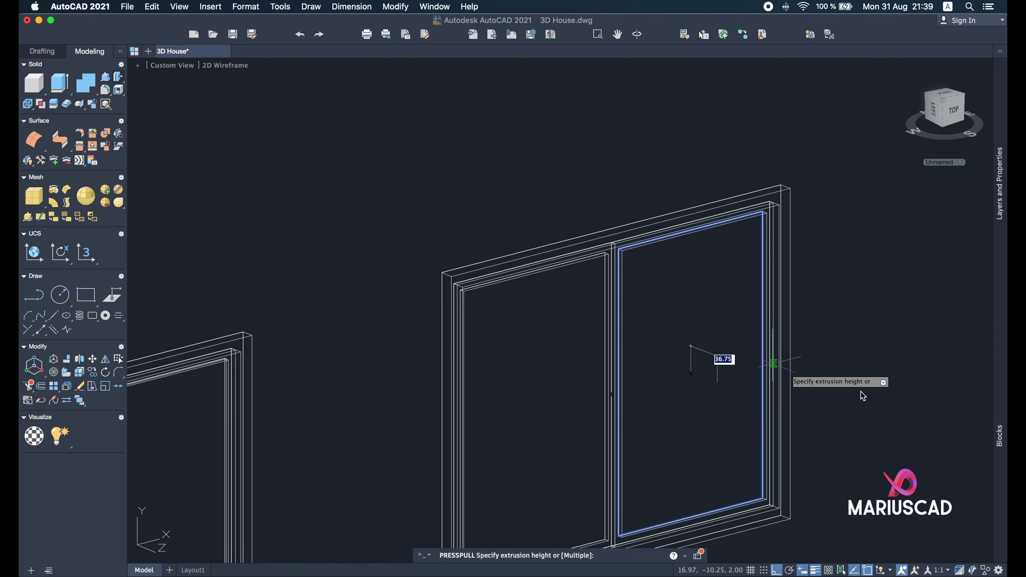
pyautogui.write('1')
pyautogui.press('Return')
pyautogui.click(509, 370)
pyautogui.write('1')
pyautogui.press('Return')
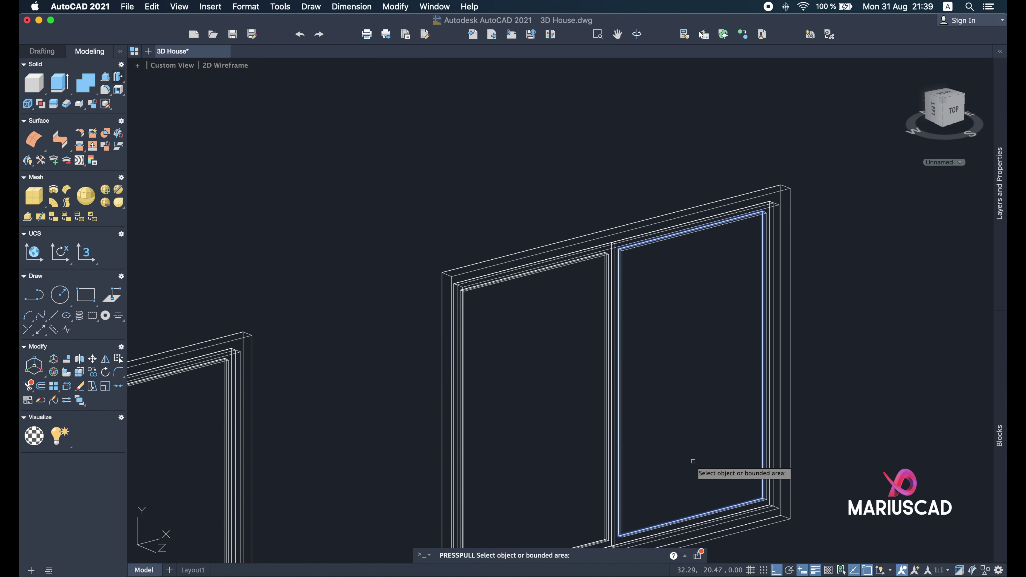
# Press-pull the outer frame of the single-pane window beyond the double windows.
pyautogui.hscroll(10, 813, 293)
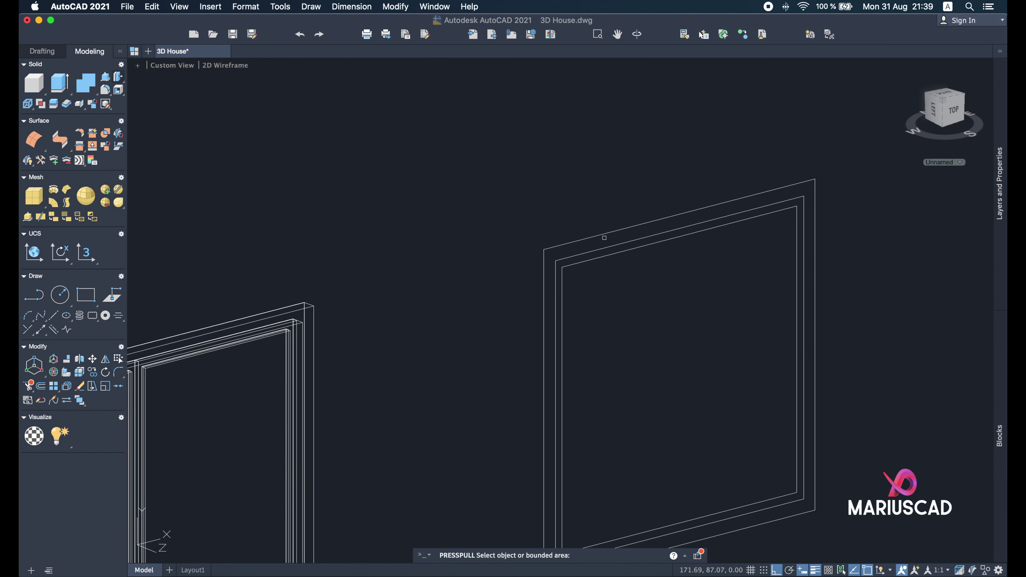
pyautogui.click(641, 230)
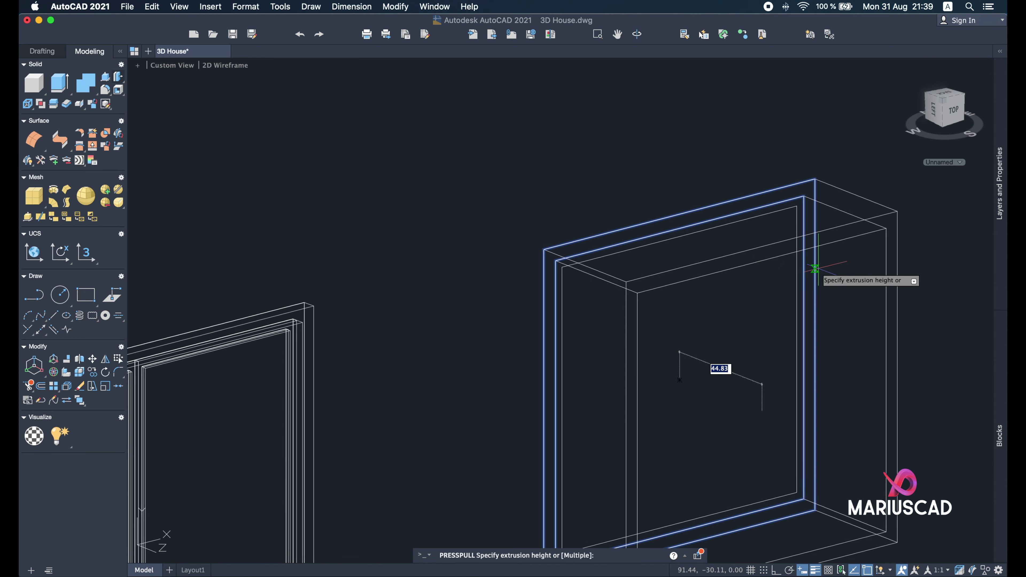
pyautogui.write('1')
pyautogui.press('Return')
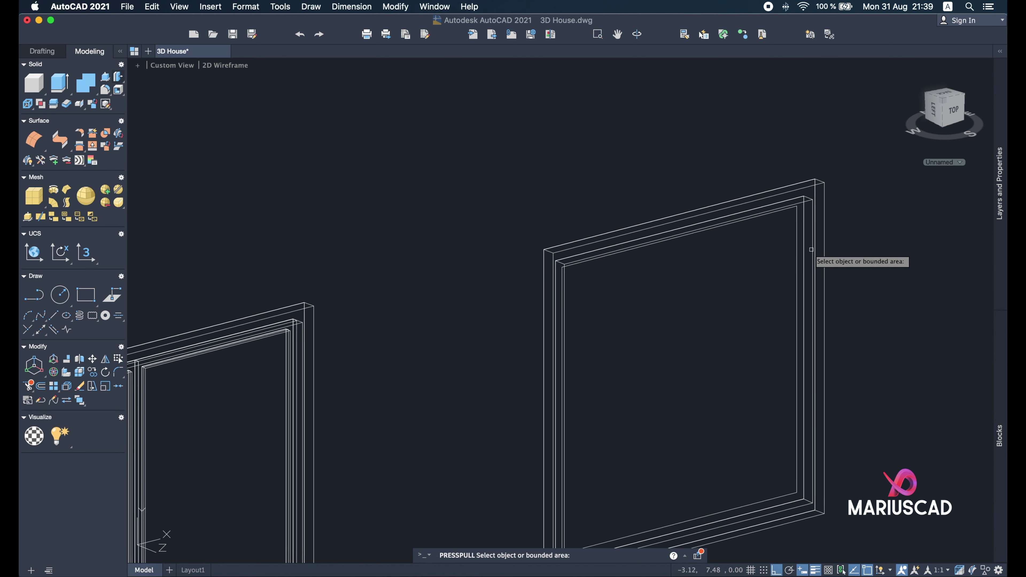
# Press-pull the single-pane window's sash frame by 2 and extrude its glass pane.
pyautogui.keyDown('shift'); pyautogui.moveTo(814, 245); pyautogui.dragTo(903, 283, button='middle'); pyautogui.keyUp('shift')
pyautogui.click(832, 269)
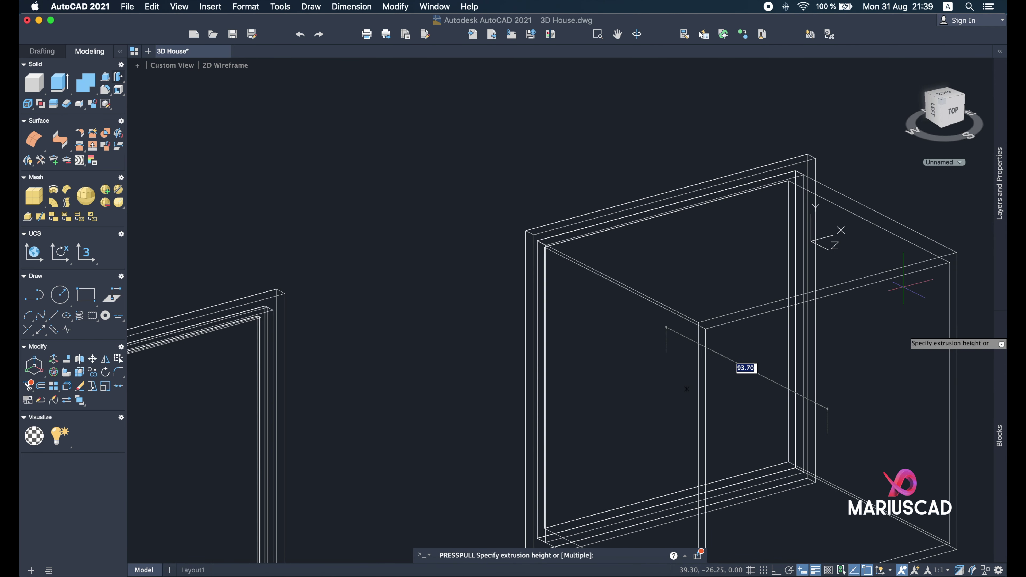
pyautogui.write('2')
pyautogui.press('Return')
pyautogui.click(715, 300)
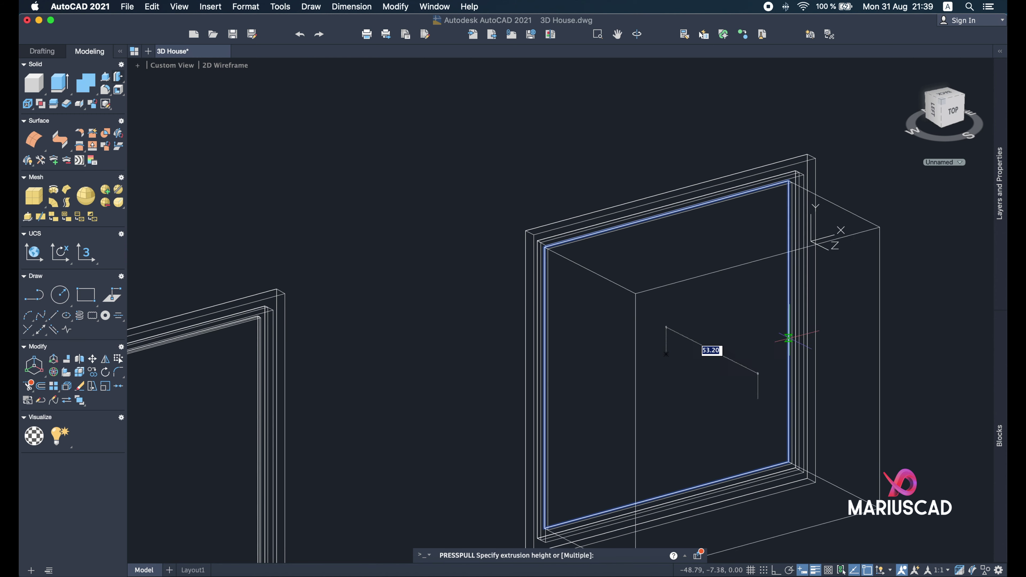
pyautogui.press('Escape')
# Move the glass panes of the single-pane window and two neighbouring double windows from their edge midpoint to the middle of the sash depth.
pyautogui.moveTo(694, 371); pyautogui.dragTo(754, 196, button='middle')
pyautogui.scroll(5, 688, 322)
pyautogui.keyDown('shift'); pyautogui.moveTo(686, 322); pyautogui.dragTo(687, 348, button='middle'); pyautogui.keyUp('shift')
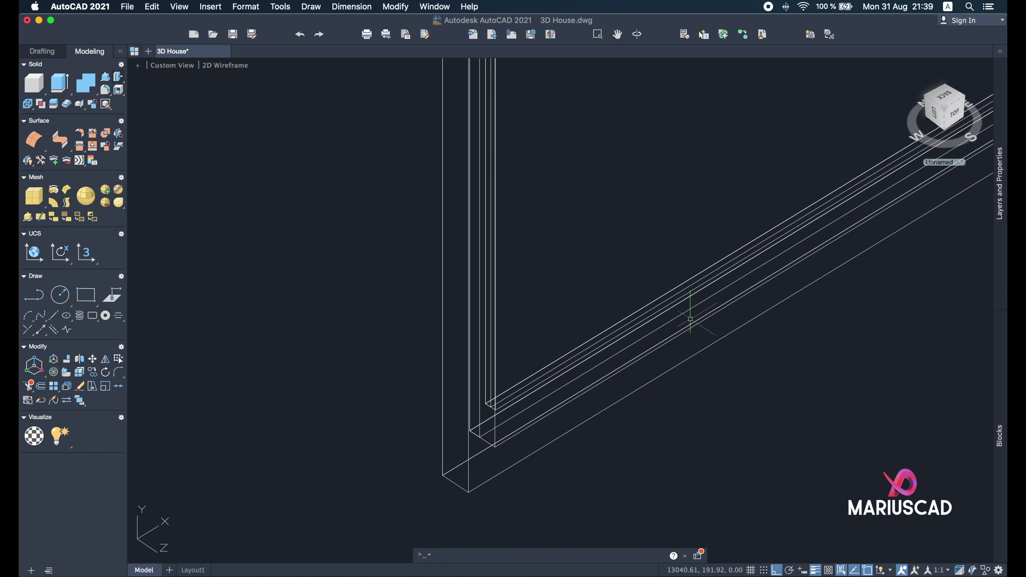
pyautogui.scroll(-5, 603, 336)
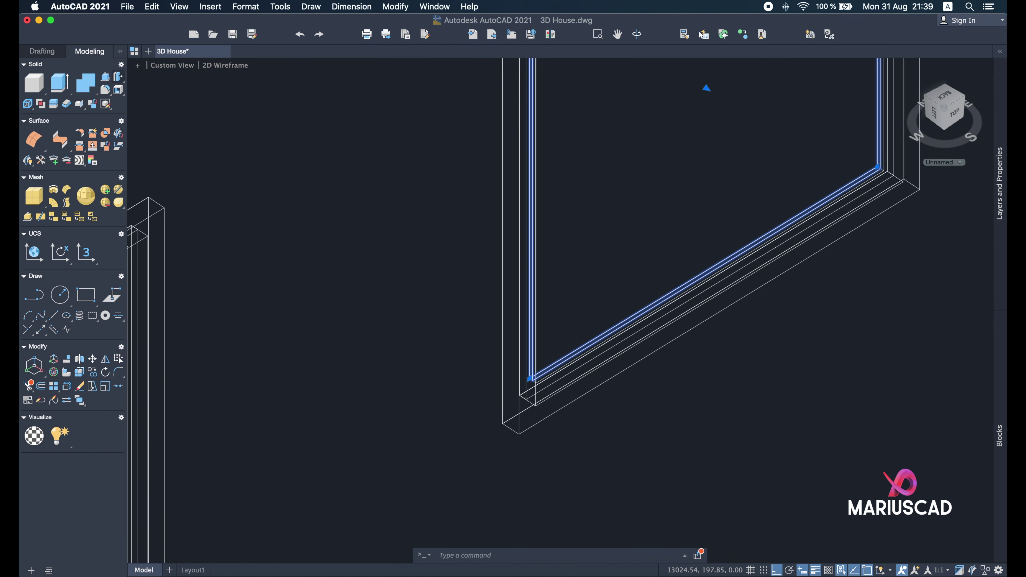
pyautogui.scroll(8, 678, 227)
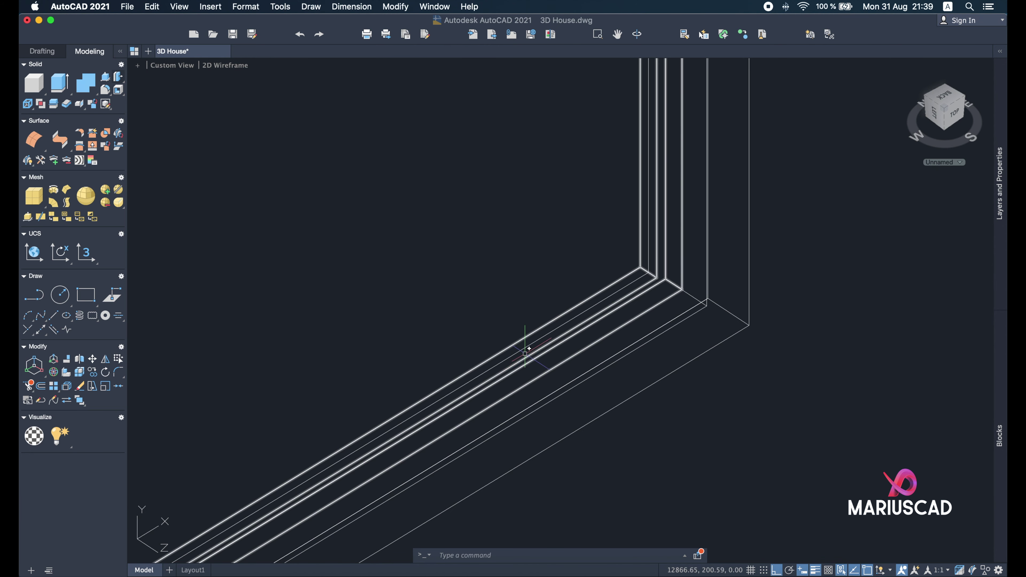
pyautogui.click(447, 386)
pyautogui.scroll(-4, 451, 396)
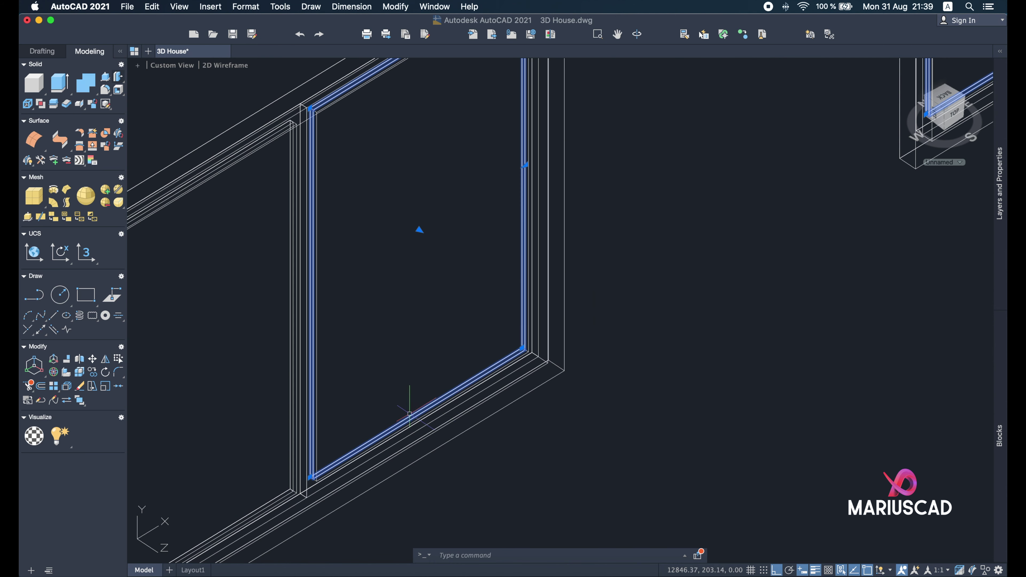
pyautogui.scroll(-3, 470, 343)
pyautogui.scroll(6, 471, 375)
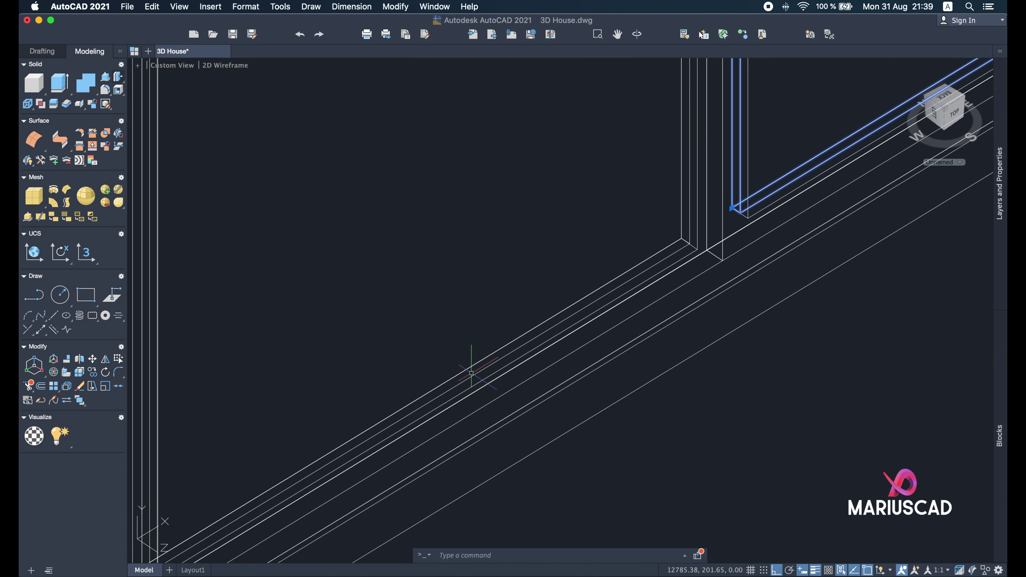
pyautogui.click(471, 371)
pyautogui.scroll(-4, 468, 368)
pyautogui.moveTo(263, 435); pyautogui.dragTo(312, 408, button='middle')
pyautogui.scroll(-4, 383, 374)
pyautogui.scroll(8, 492, 303)
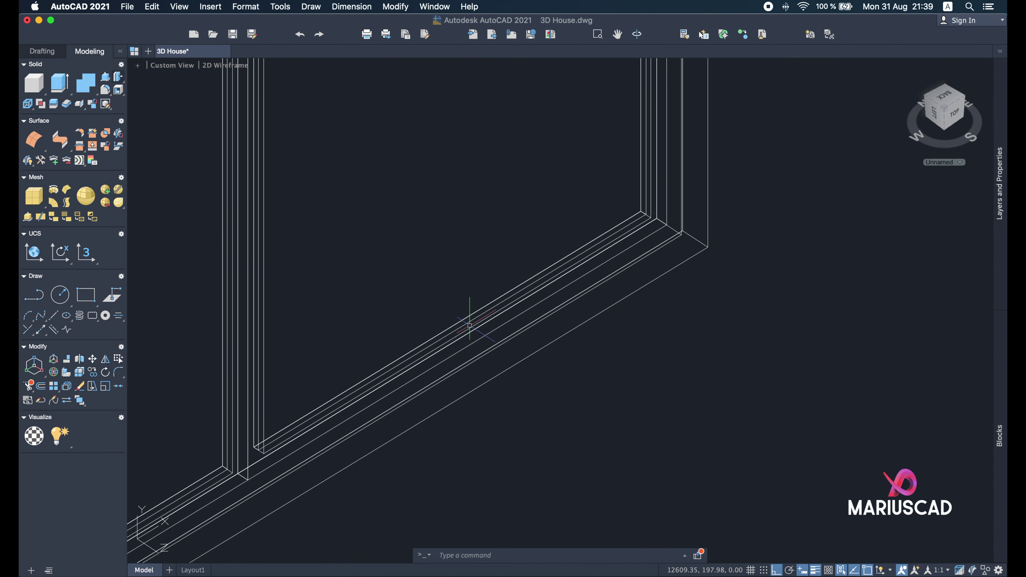
pyautogui.click(470, 323)
pyautogui.moveTo(426, 372); pyautogui.dragTo(691, 208, button='middle')
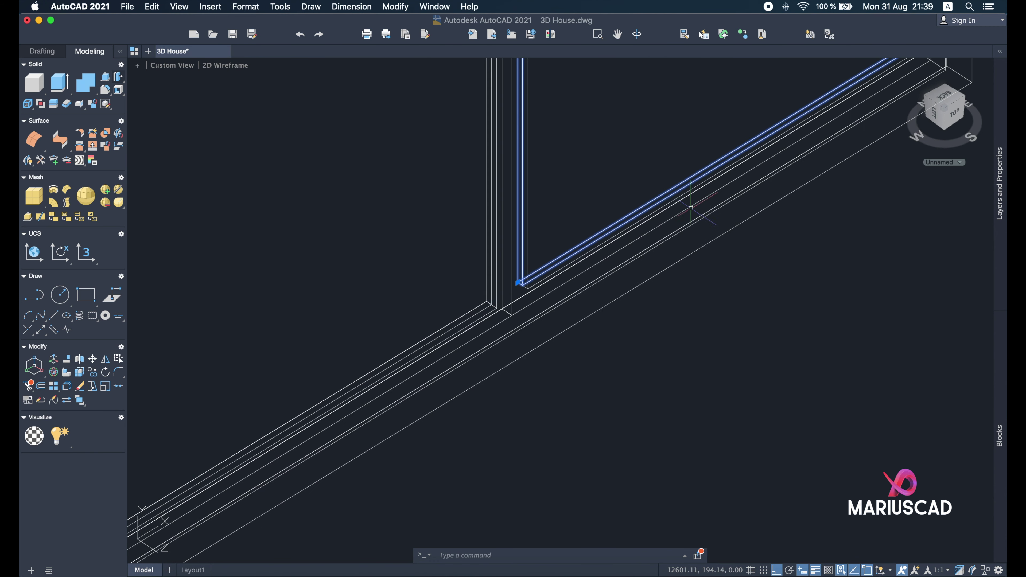
pyautogui.click(469, 318)
pyautogui.scroll(-3, 468, 318)
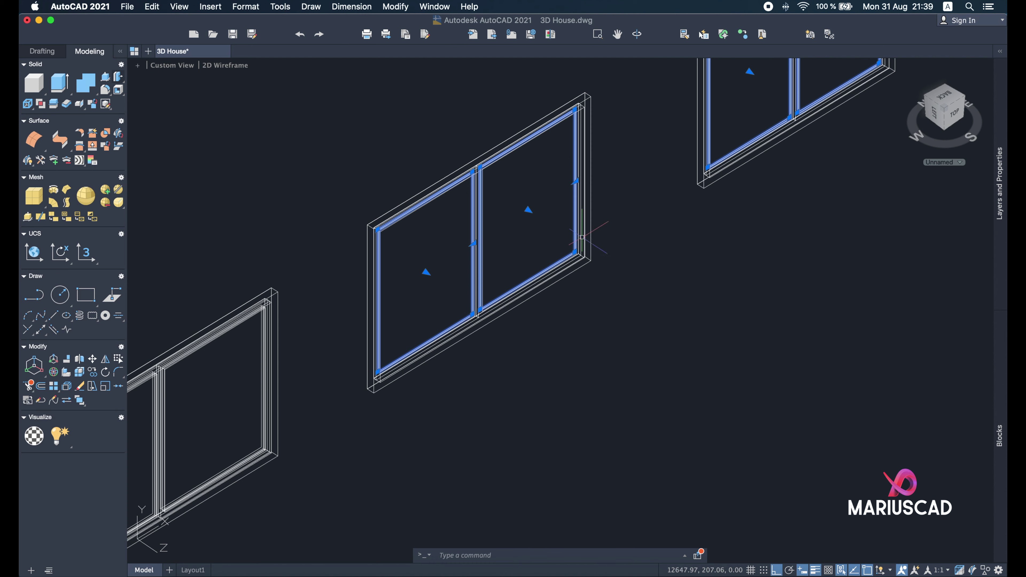
pyautogui.keyDown('shift'); pyautogui.moveTo(406, 344); pyautogui.dragTo(630, 388, button='middle'); pyautogui.keyUp('shift')
pyautogui.write('m')
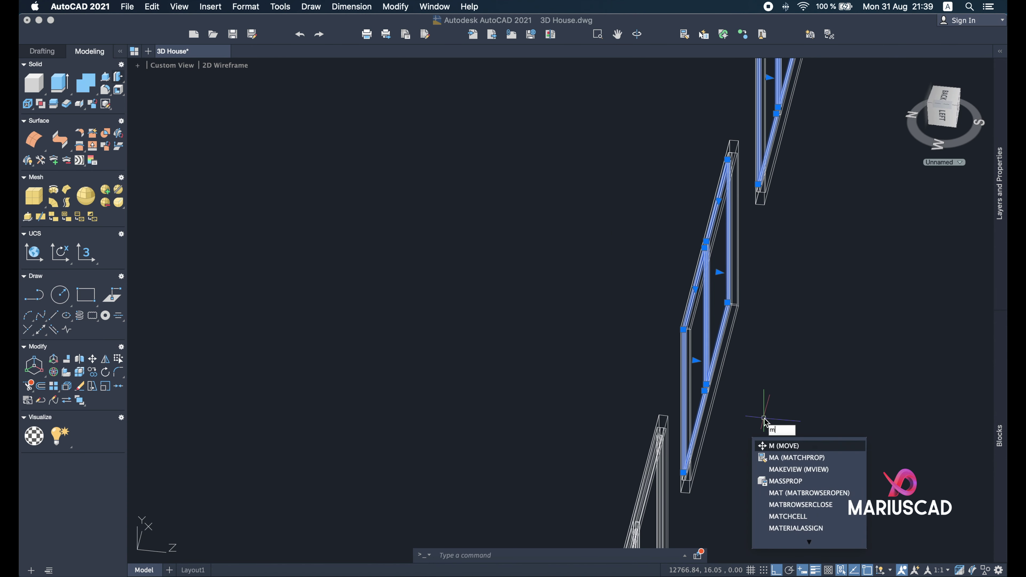
pyautogui.press('Return')
pyautogui.scroll(6, 664, 500)
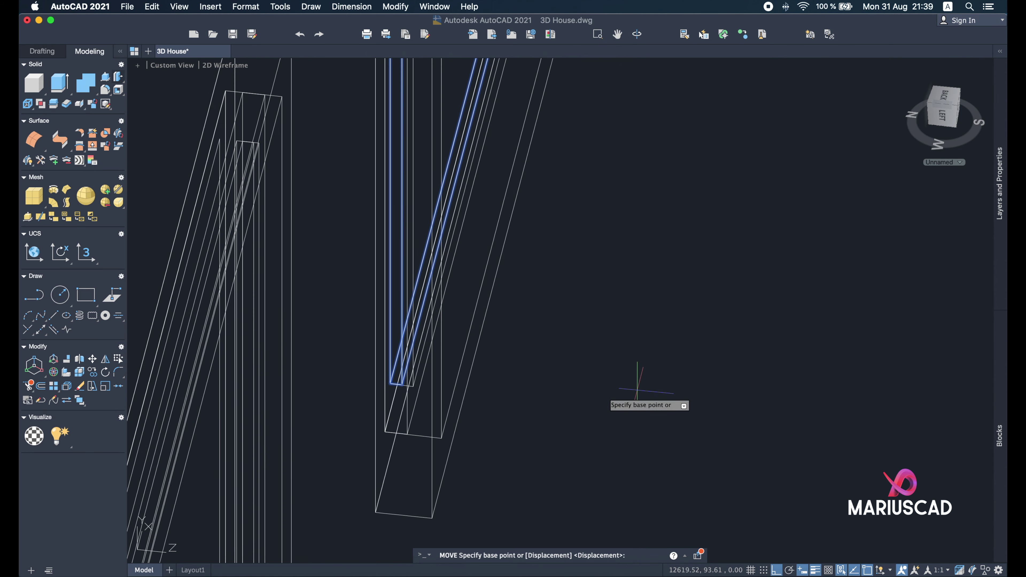
pyautogui.scroll(2, 439, 391)
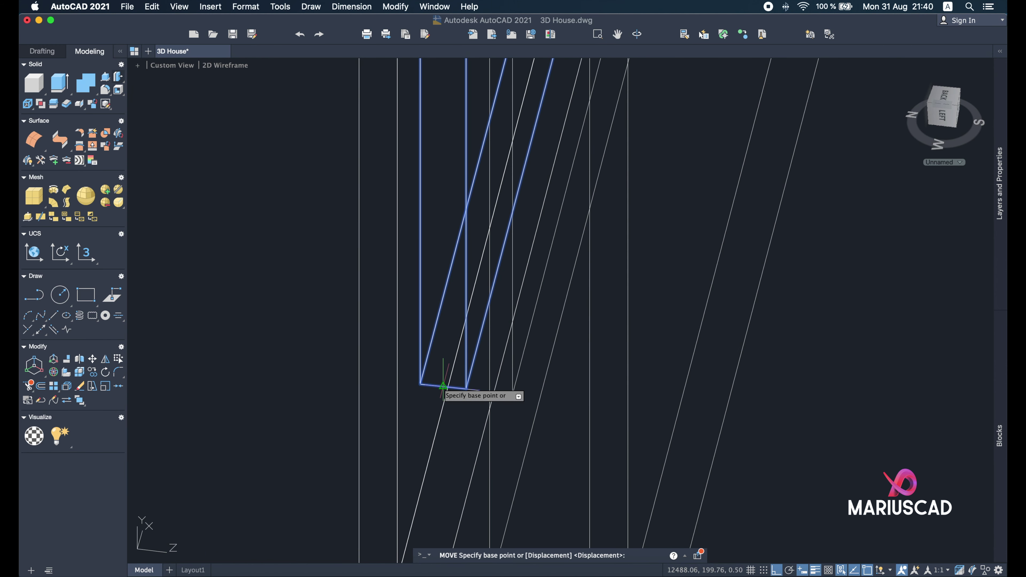
pyautogui.click(444, 387)
pyautogui.click(470, 386)
# Move the sashes and glass panes of all four windows from the sash edge midpoint to the middle of the outer frame's depth.
pyautogui.keyDown('shift'); pyautogui.moveTo(678, 354); pyautogui.dragTo(554, 363, button='middle'); pyautogui.keyUp('shift')
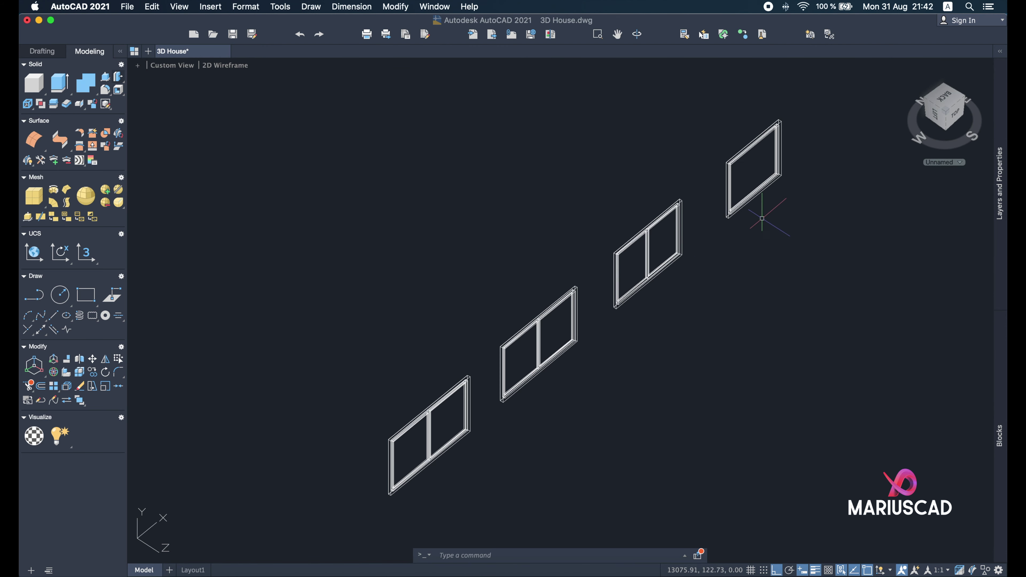
pyautogui.scroll(3, 762, 218)
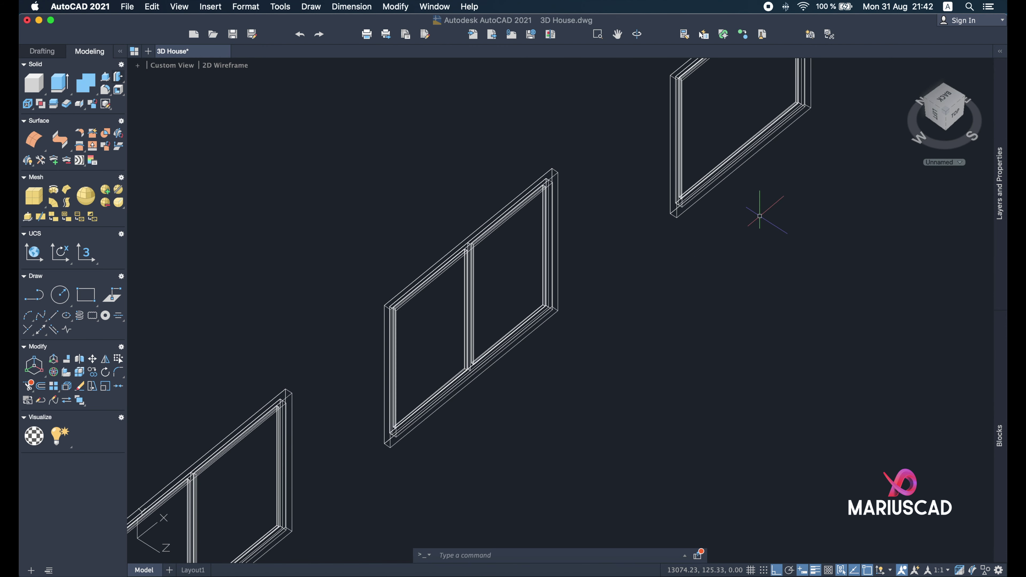
pyautogui.scroll(6, 726, 156)
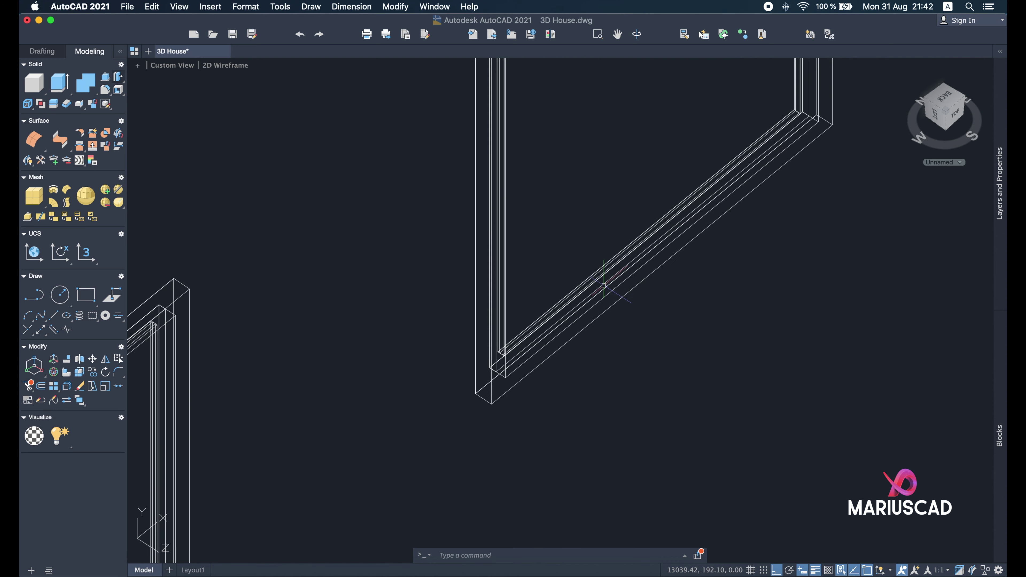
pyautogui.click(593, 266)
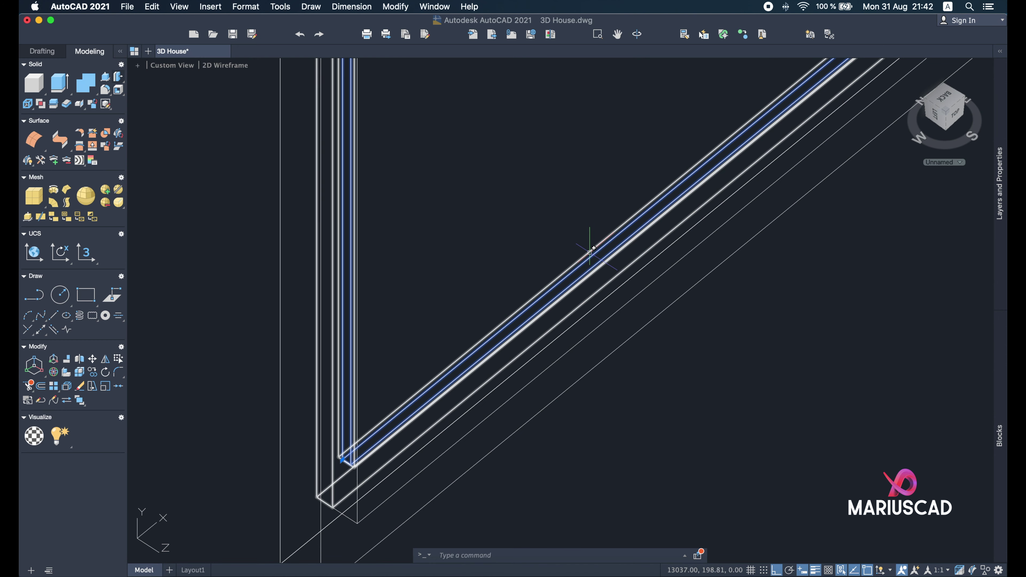
pyautogui.scroll(-3, 549, 345)
pyautogui.moveTo(397, 458); pyautogui.dragTo(637, 180, button='middle')
pyautogui.moveTo(325, 422); pyautogui.dragTo(490, 279, button='middle')
pyautogui.scroll(2, 454, 293)
pyautogui.scroll(3, 453, 293)
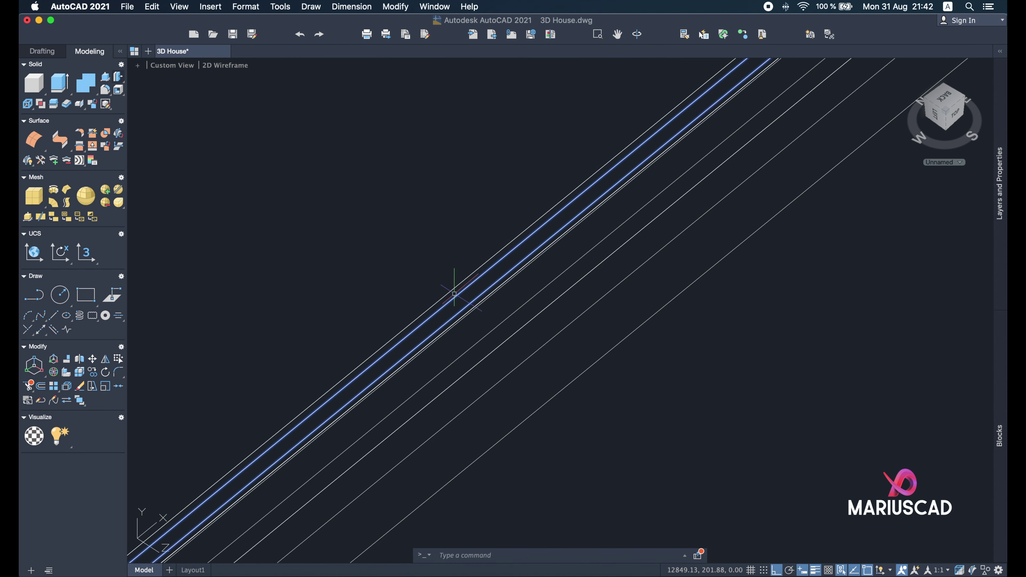
pyautogui.scroll(-3, 473, 299)
pyautogui.scroll(4, 402, 311)
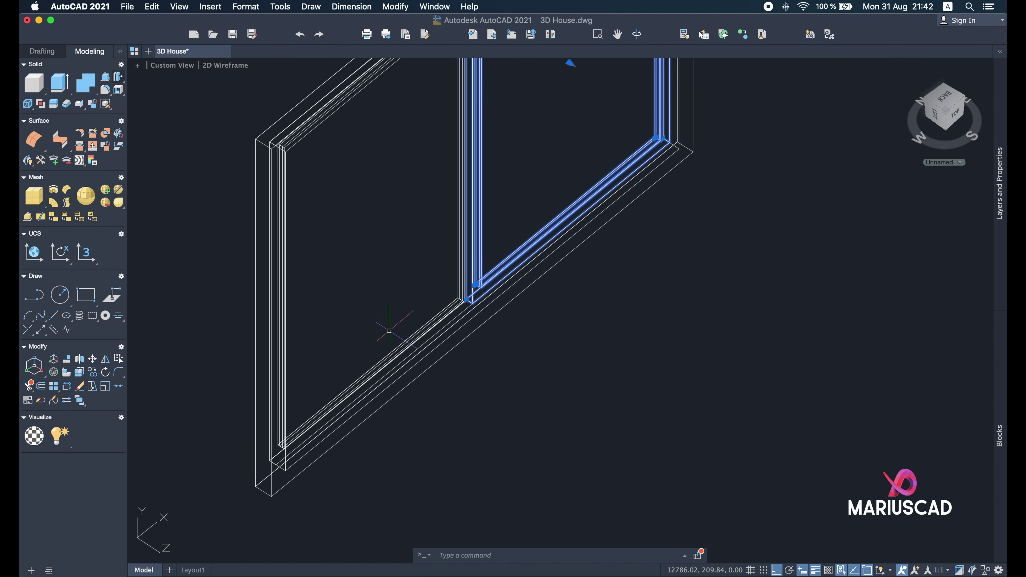
pyautogui.click(432, 354)
pyautogui.scroll(-3, 389, 371)
pyautogui.scroll(2, 446, 370)
pyautogui.scroll(-3, 446, 370)
pyautogui.scroll(3, 533, 369)
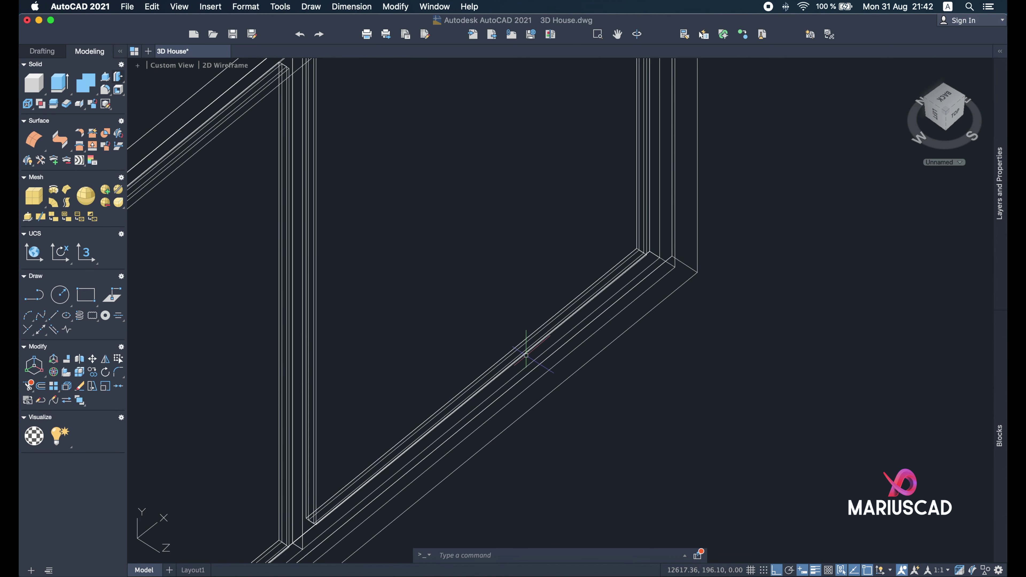
pyautogui.scroll(2, 526, 356)
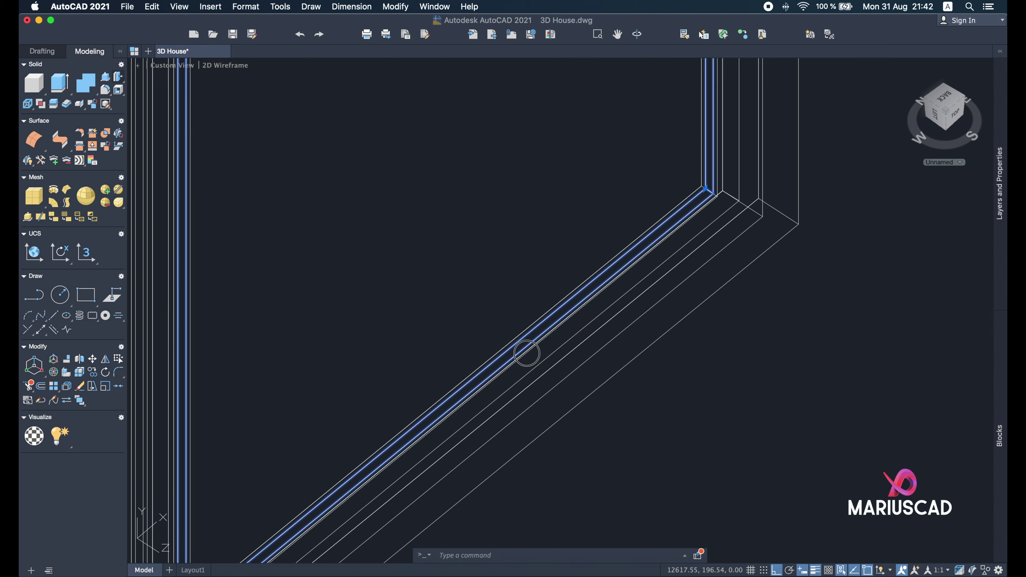
pyautogui.scroll(-3, 527, 353)
pyautogui.scroll(4, 690, 176)
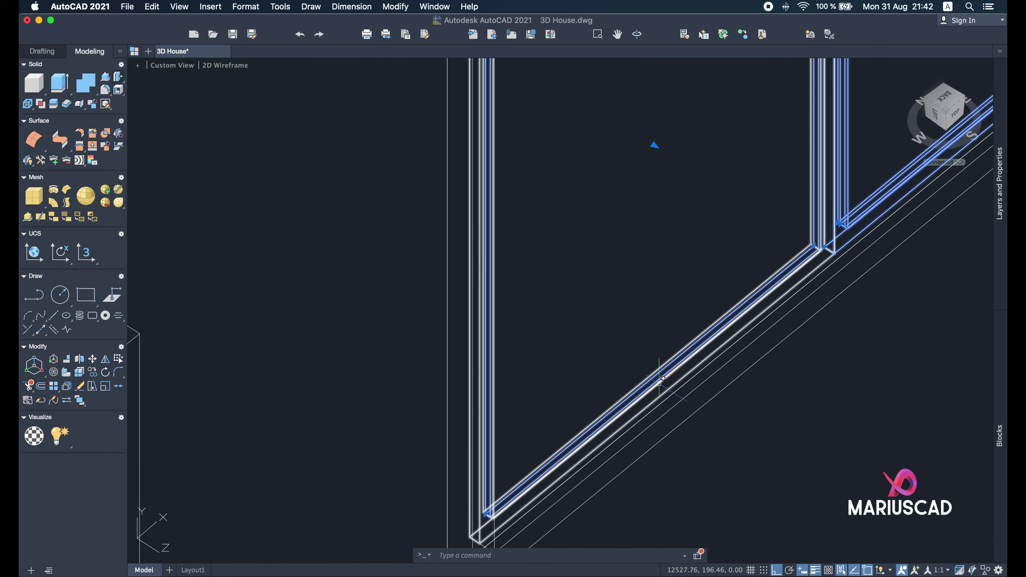
pyautogui.scroll(-4, 653, 145)
pyautogui.scroll(-2, 654, 387)
pyautogui.moveTo(655, 389); pyautogui.dragTo(574, 342, button='middle')
pyautogui.scroll(4, 625, 316)
pyautogui.keyDown('shift'); pyautogui.moveTo(609, 313); pyautogui.dragTo(524, 300, button='middle'); pyautogui.keyUp('shift')
pyautogui.scroll(3, 472, 427)
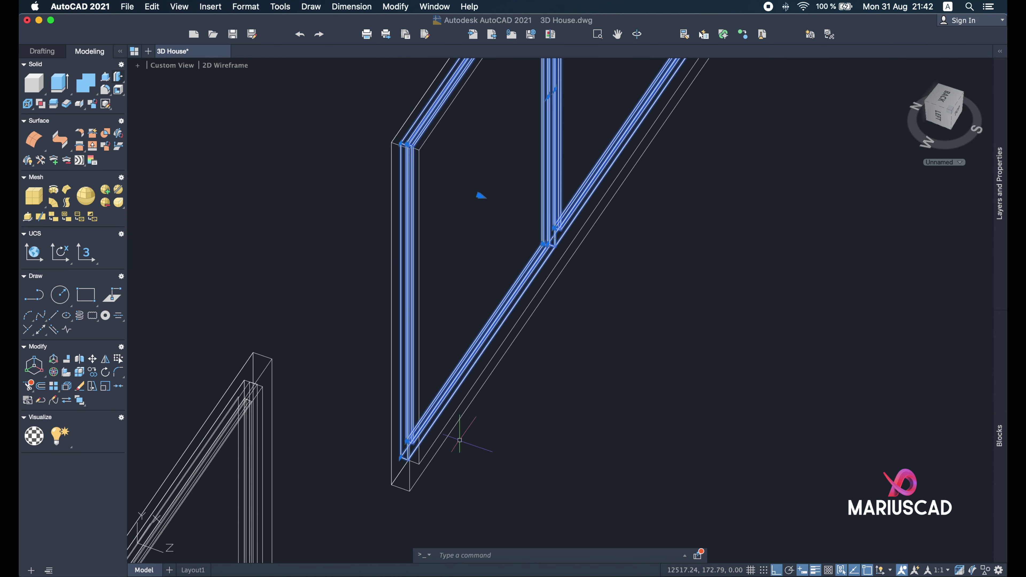
pyautogui.rightClick(462, 439)
pyautogui.click(485, 468)
pyautogui.keyDown('shift'); pyautogui.moveTo(465, 446); pyautogui.dragTo(474, 441, button='middle'); pyautogui.keyUp('shift')
pyautogui.scroll(5, 408, 473)
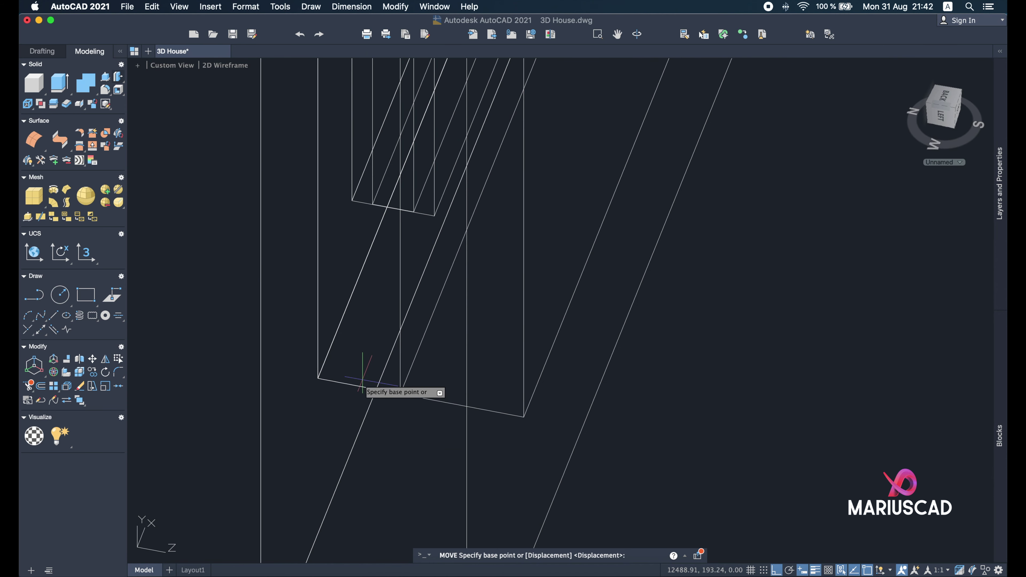
pyautogui.click(358, 386)
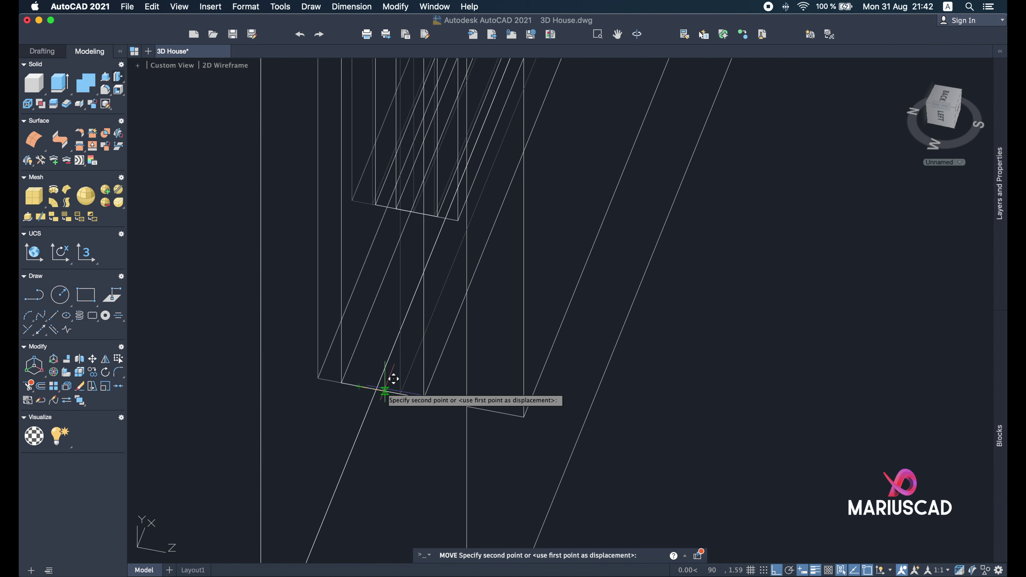
pyautogui.click(420, 389)
# Switch the viewport's visual style from 2D Wireframe to Realistic with all four windows in view.
pyautogui.scroll(3, 422, 396)
pyautogui.keyDown('shift'); pyautogui.moveTo(422, 397); pyautogui.dragTo(577, 313, button='middle'); pyautogui.keyUp('shift')
pyautogui.scroll(-5, 521, 303)
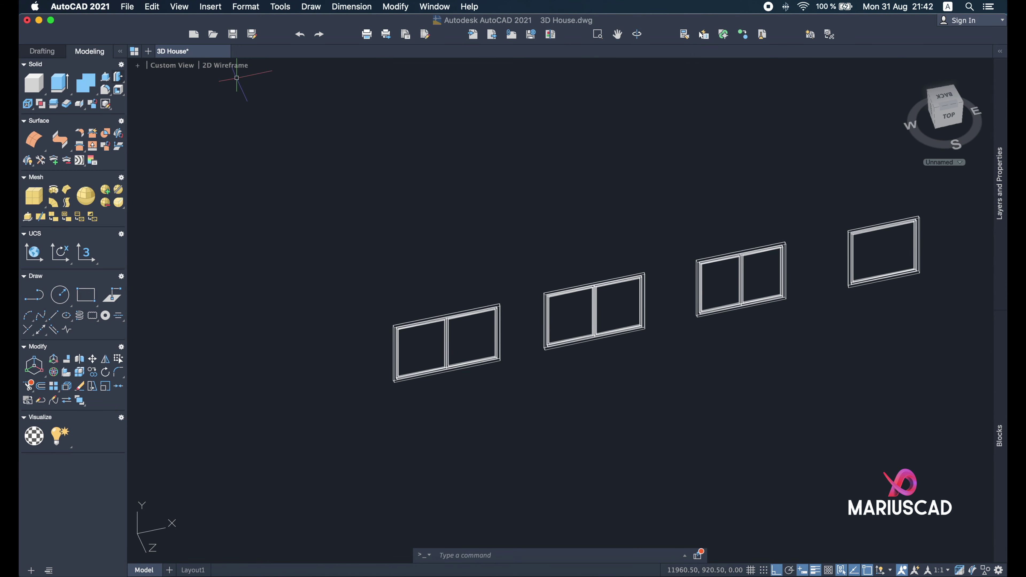
pyautogui.click(237, 68)
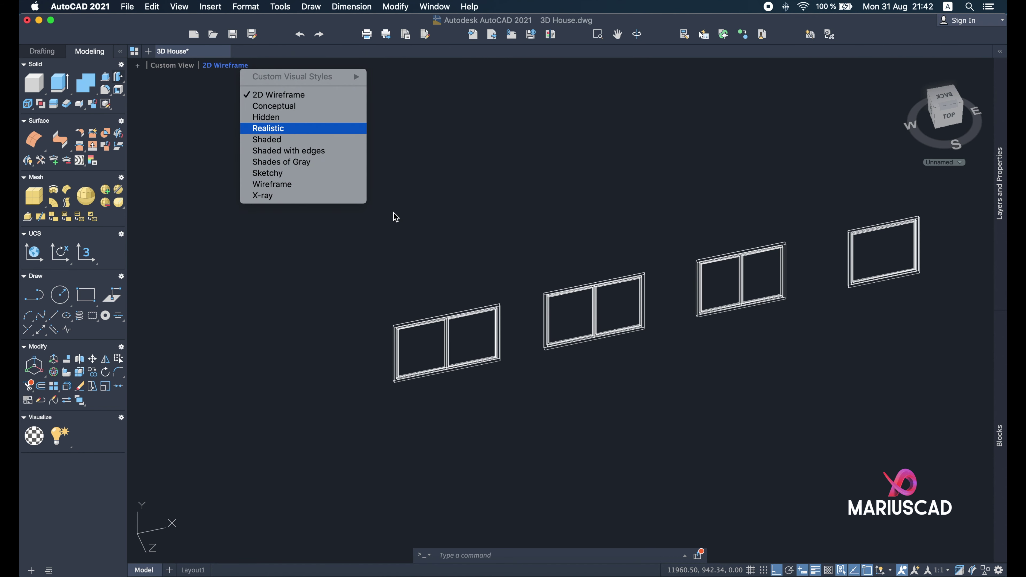
pyautogui.hscroll(2, 579, 415)
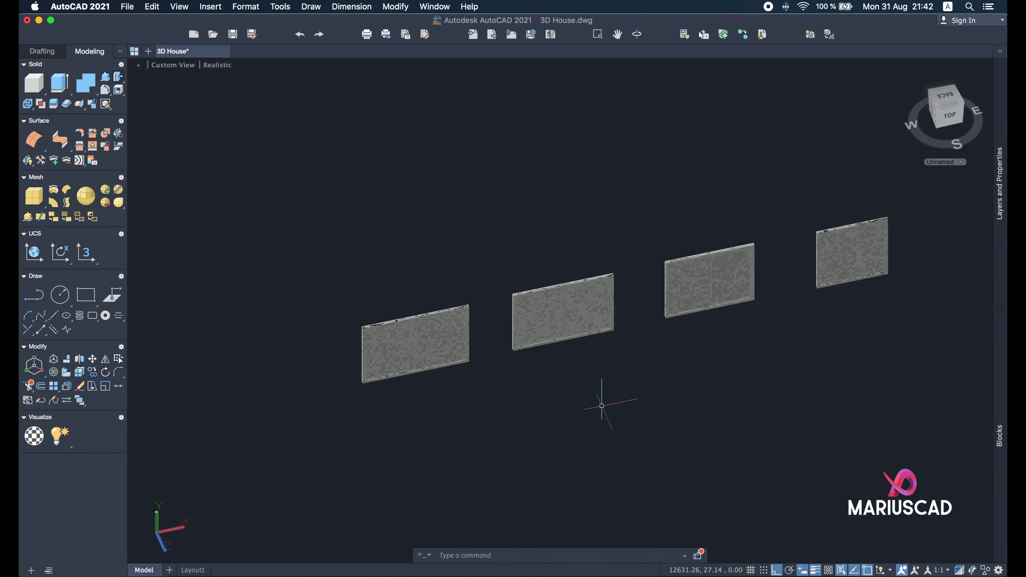
# Open the Material Browser and clear its search text.
pyautogui.write('matbro')
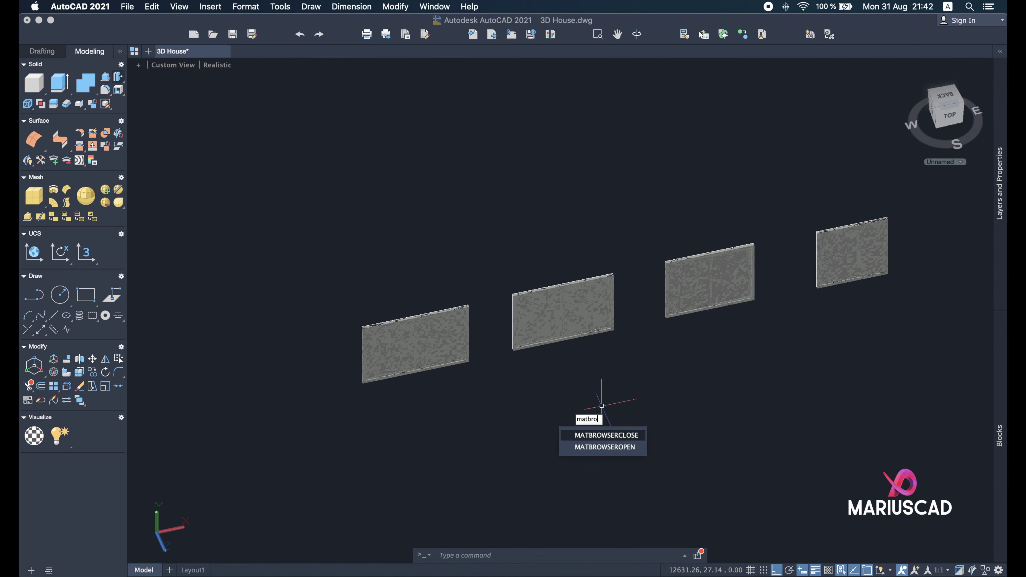
pyautogui.press('Return')
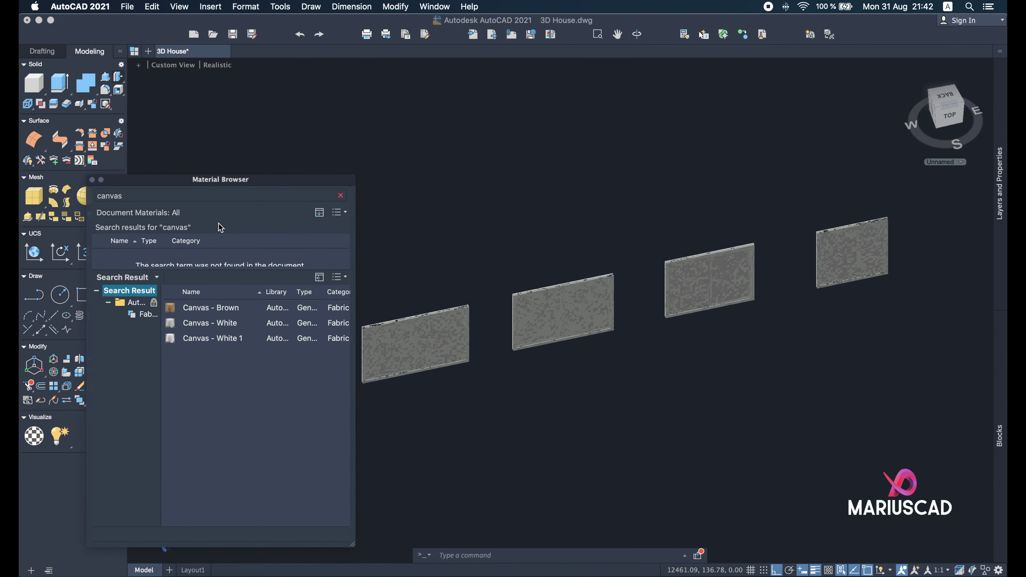
pyautogui.press('BackSpace')
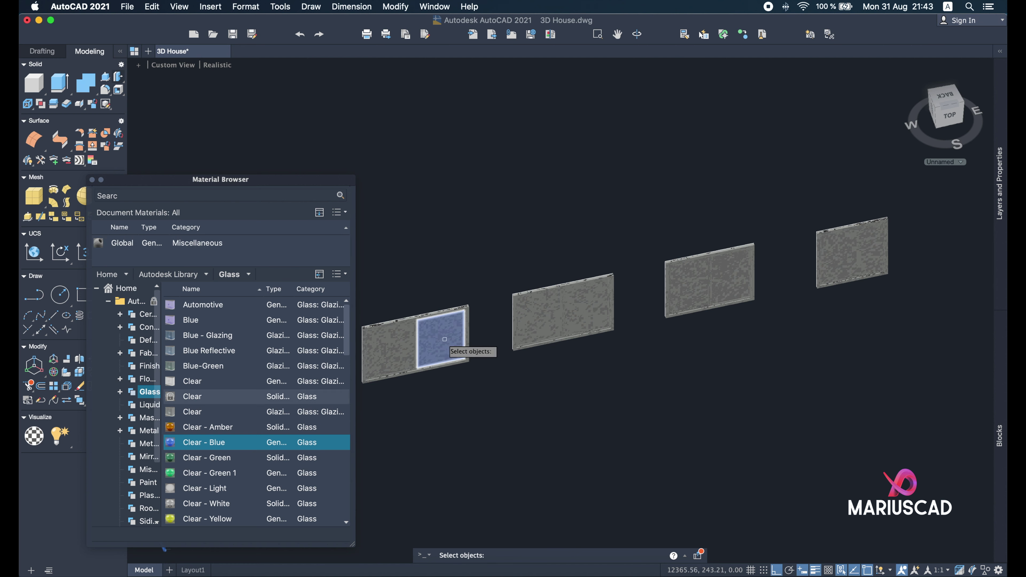
# Apply the Clear - Blue glass material to the panes of the three double windows and the single-pane window.
pyautogui.click(445, 339)
pyautogui.click(389, 346)
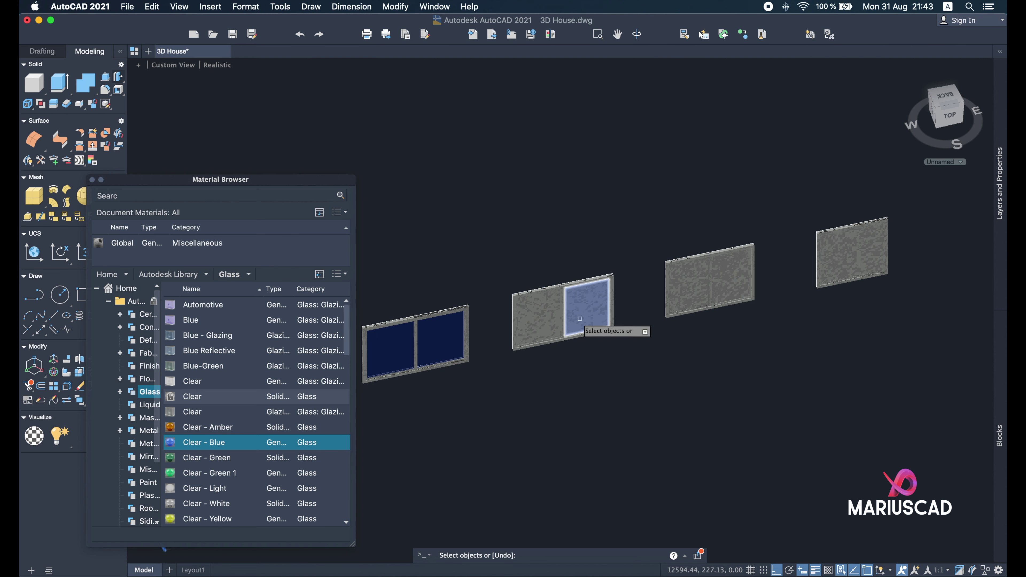
pyautogui.click(557, 317)
pyautogui.click(586, 315)
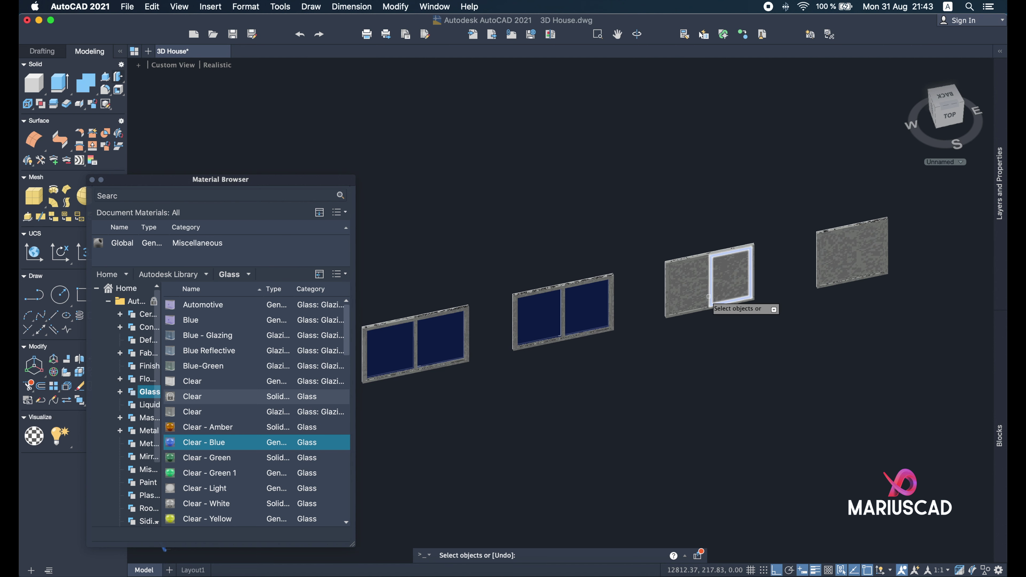
pyautogui.click(693, 293)
pyautogui.click(719, 280)
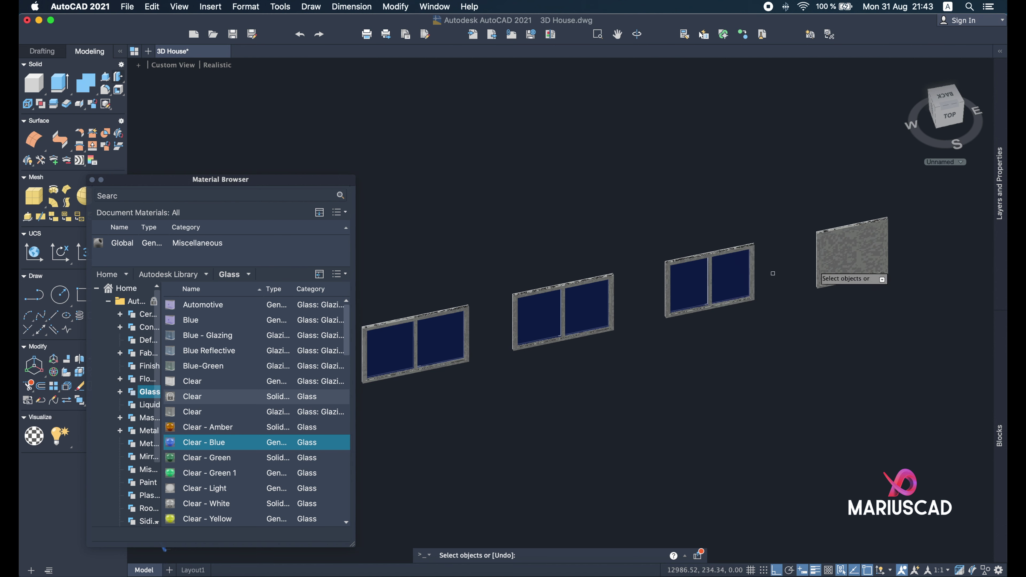
pyautogui.click(841, 263)
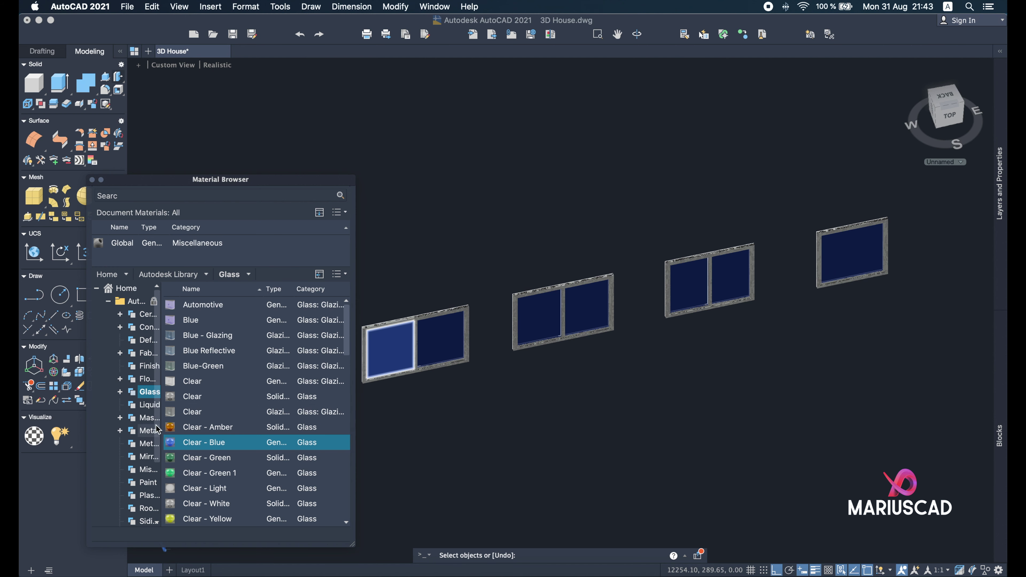
# Widen the material category list and choose Pine from the Autodesk Library's Wood category.
pyautogui.moveTo(160, 360); pyautogui.dragTo(190, 360)
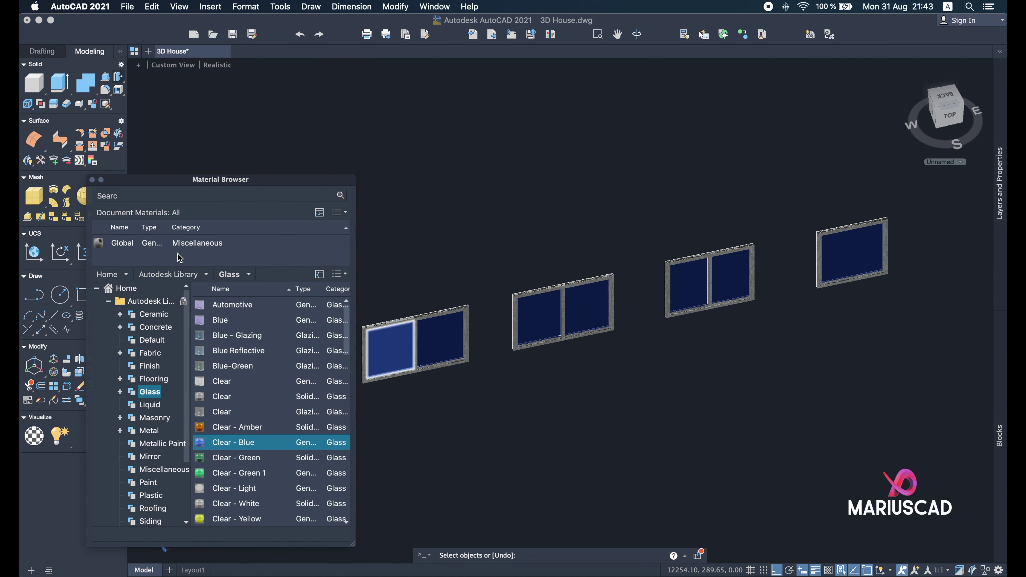
pyautogui.scroll(-4, 180, 409)
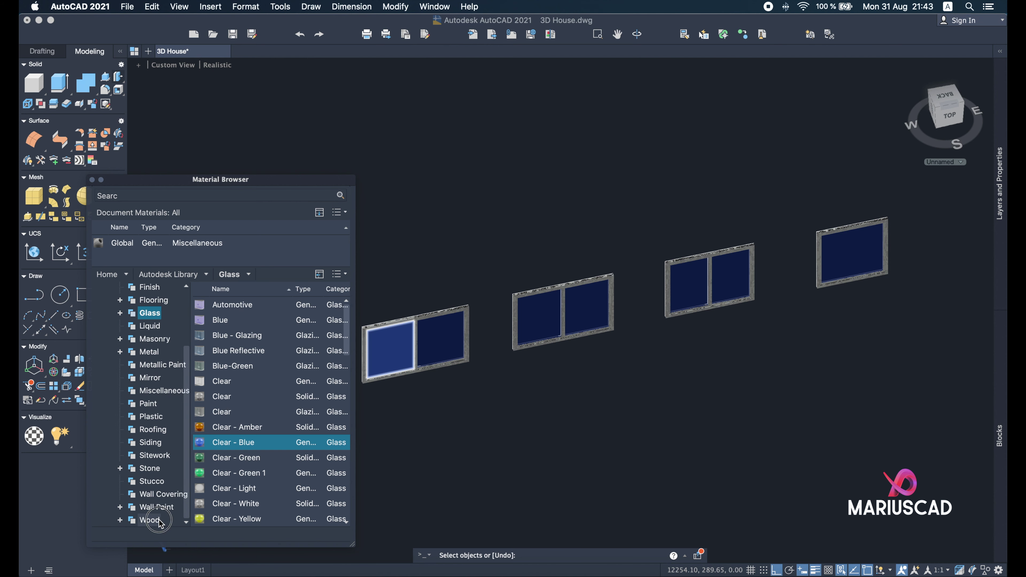
pyautogui.click(158, 521)
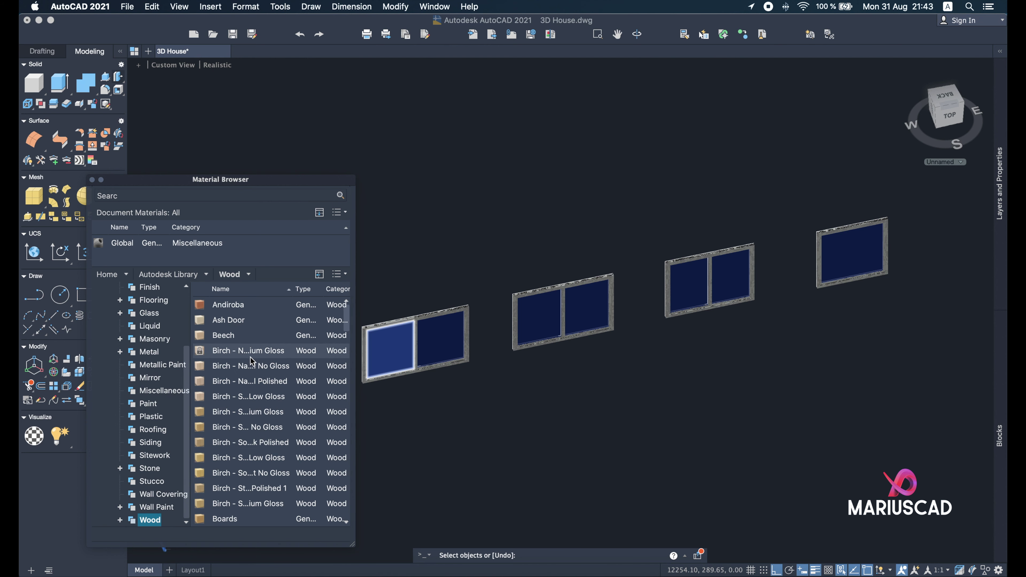
pyautogui.scroll(-5, 243, 380)
pyautogui.scroll(-15, 243, 380)
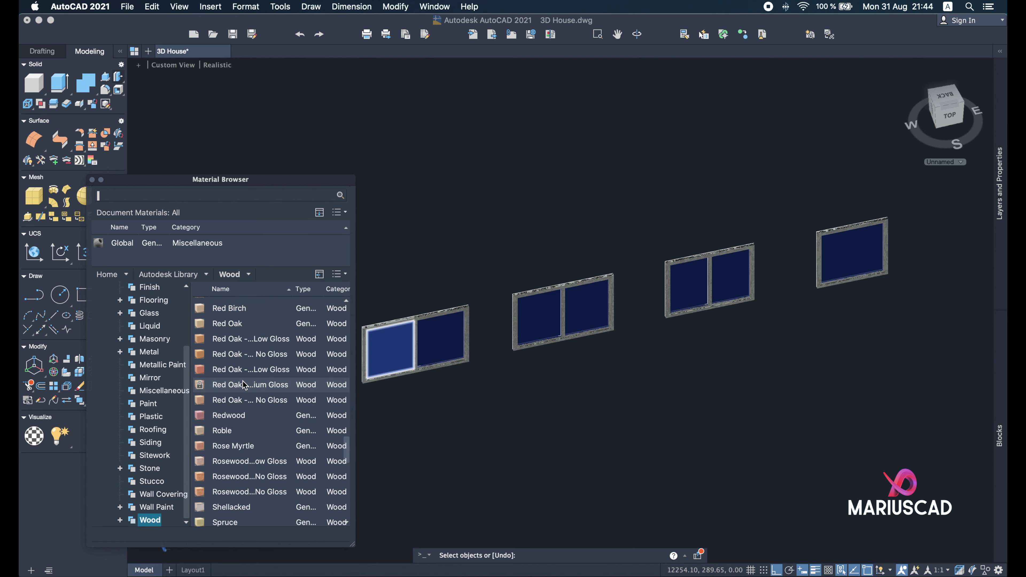
pyautogui.scroll(-2, 247, 428)
pyautogui.scroll(5, 248, 429)
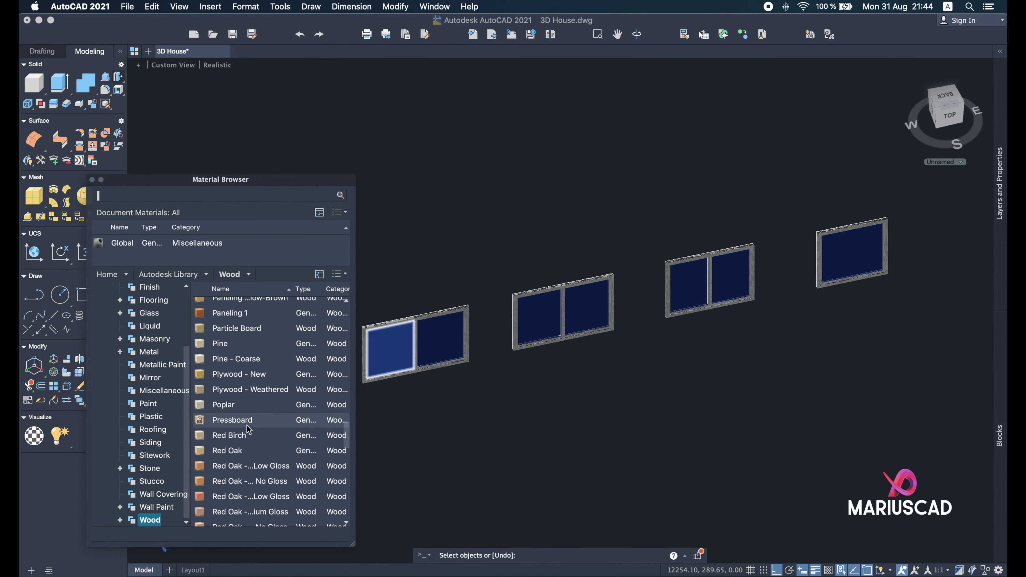
pyautogui.click(226, 344)
# Apply the Pine material to the outer frame and both sashes of the first double window in the row.
pyautogui.scroll(3, 430, 309)
pyautogui.scroll(3, 429, 310)
pyautogui.click(433, 317)
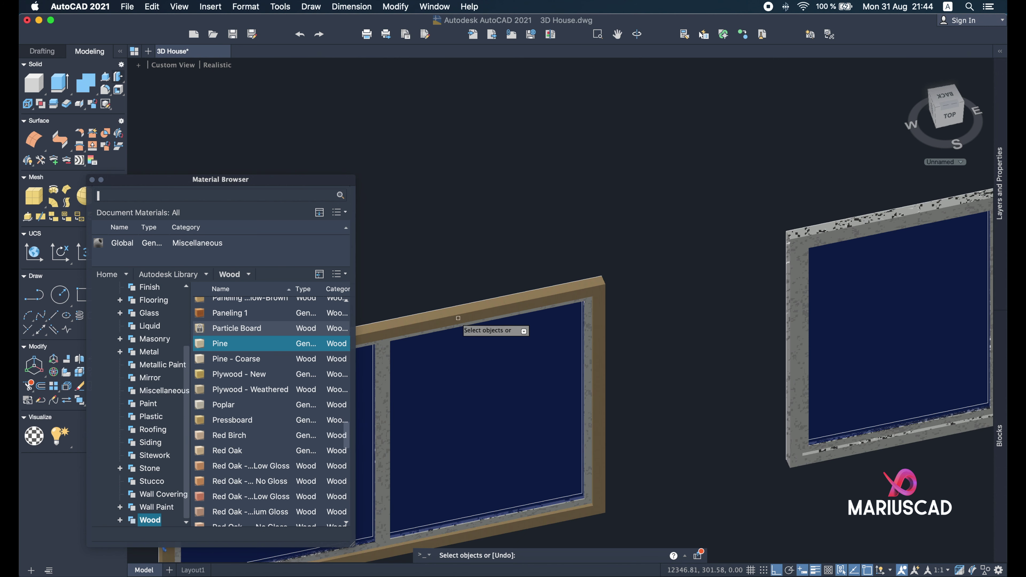
pyautogui.click(593, 329)
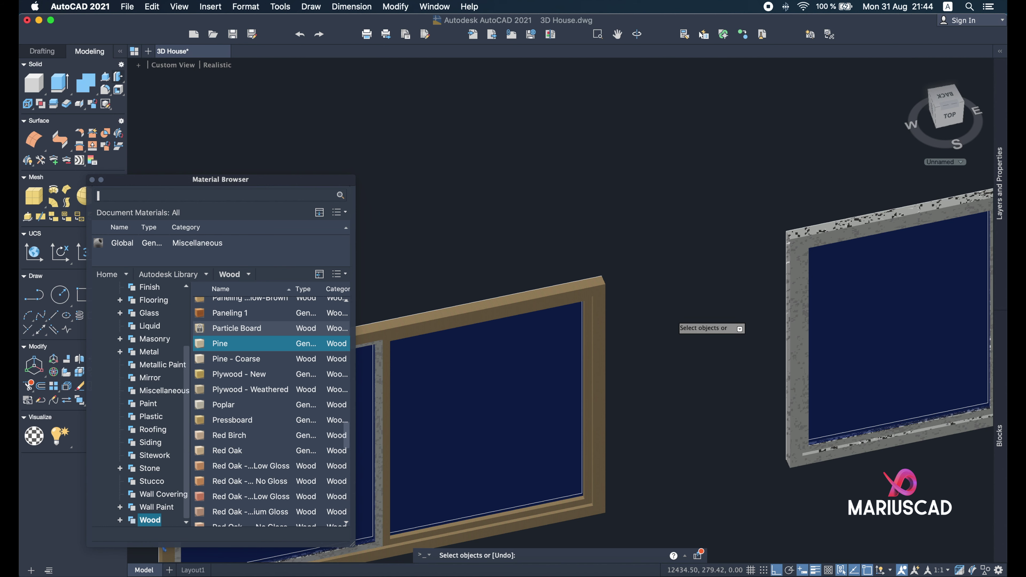
pyautogui.scroll(-3, 534, 359)
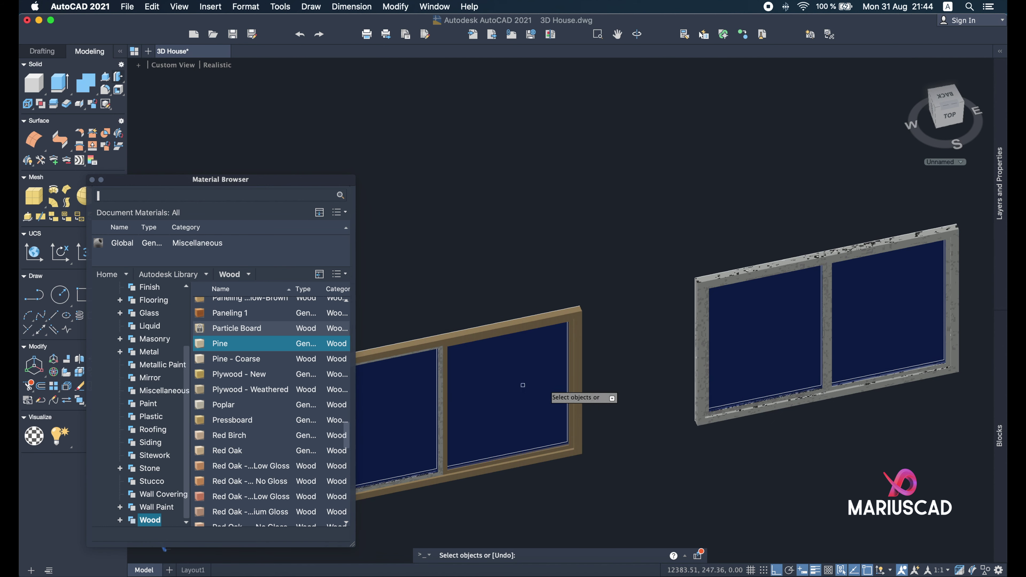
pyautogui.scroll(5, 447, 491)
pyautogui.click(446, 491)
pyautogui.scroll(-5, 508, 371)
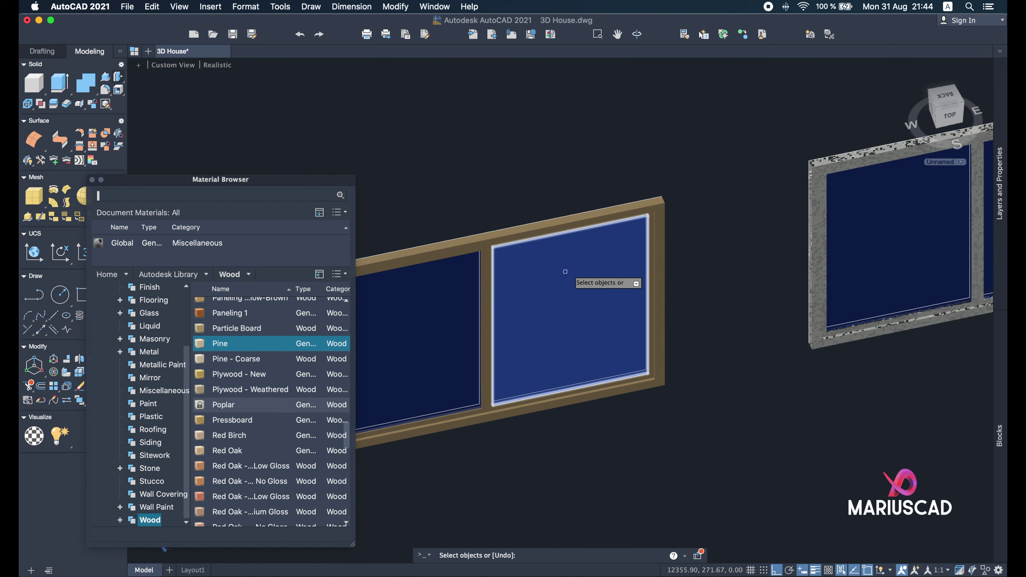
# Apply the Pine material to the outer frame and both sashes of the middle double window.
pyautogui.click(806, 183)
pyautogui.scroll(5, 868, 186)
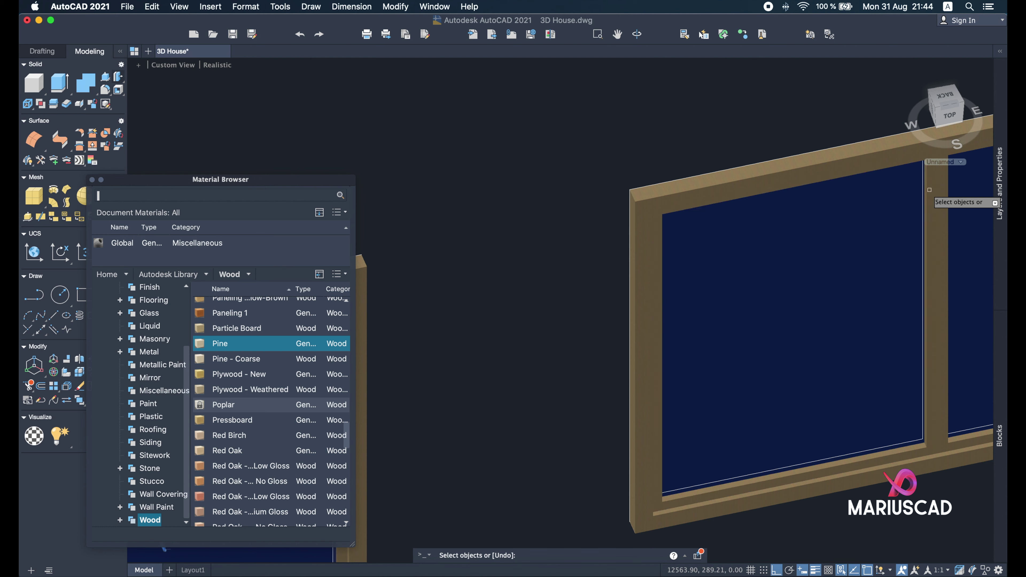
pyautogui.scroll(-5, 932, 190)
pyautogui.scroll(5, 969, 283)
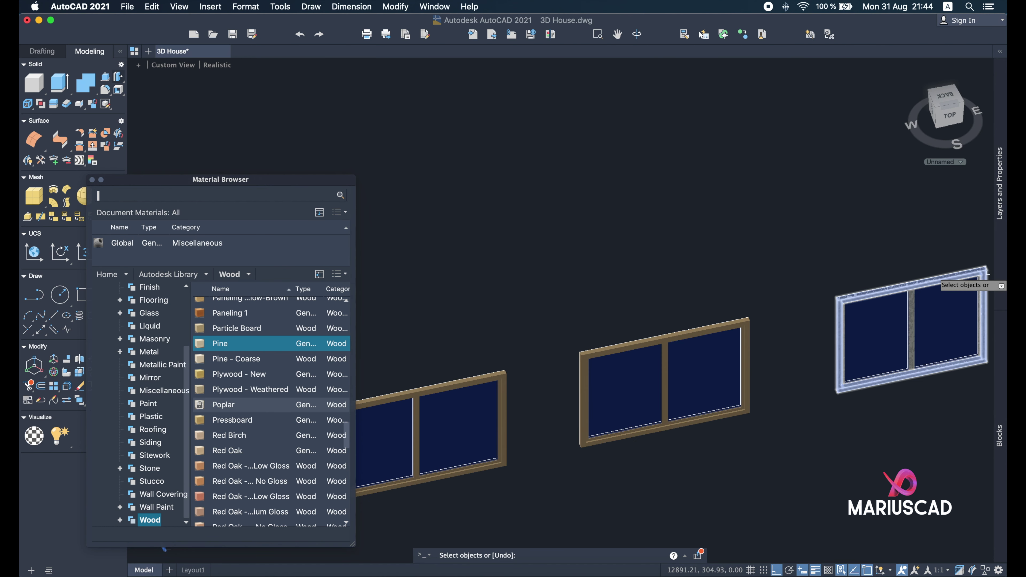
# Apply the Pine material to the outer frame and both sashes of the double window next to the single-pane window.
pyautogui.scroll(6, 987, 272)
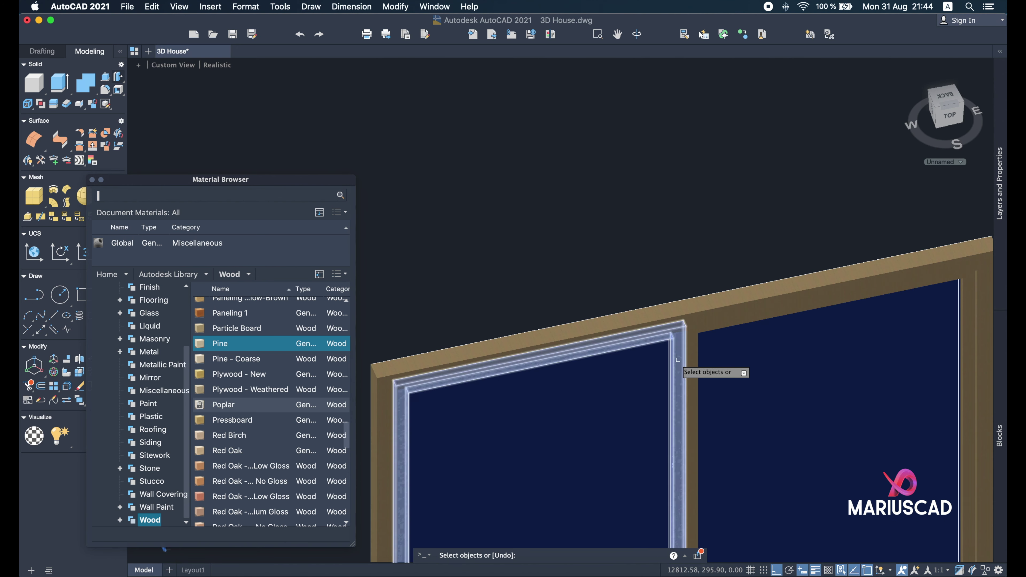
pyautogui.scroll(-2, 697, 354)
pyautogui.scroll(-2, 776, 342)
pyautogui.scroll(4, 920, 341)
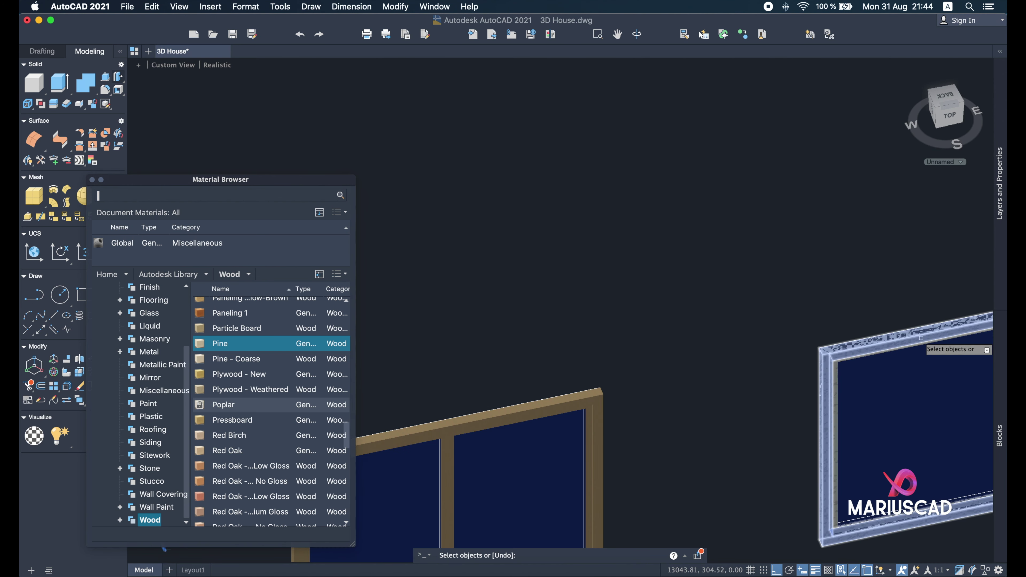
# Apply the Pine material to the single-pane window's outer frame and sash, and close the Material Browser.
pyautogui.scroll(4, 919, 339)
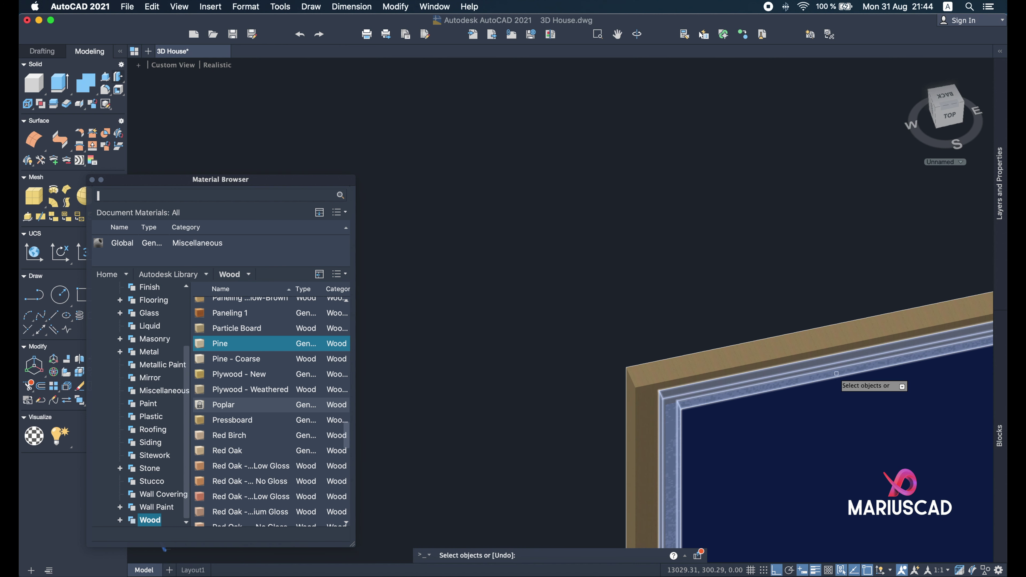
pyautogui.scroll(-6, 722, 339)
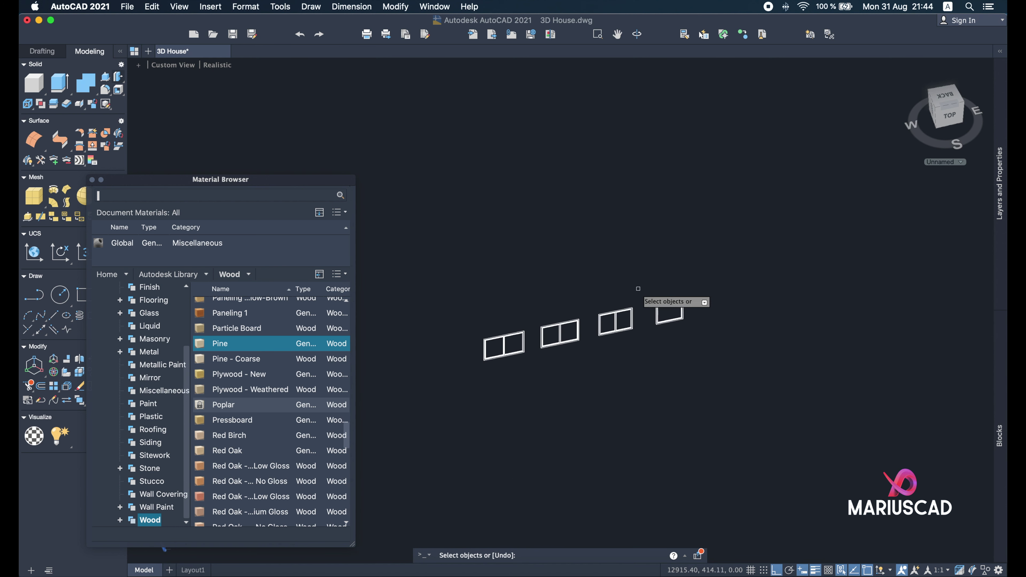
pyautogui.click(92, 179)
pyautogui.click(742, 328)
pyautogui.moveTo(715, 352); pyautogui.dragTo(550, 435, button='middle')
pyautogui.scroll(2, 615, 395)
pyautogui.moveTo(722, 432); pyautogui.dragTo(709, 335, button='middle')
pyautogui.scroll(-4, 706, 333)
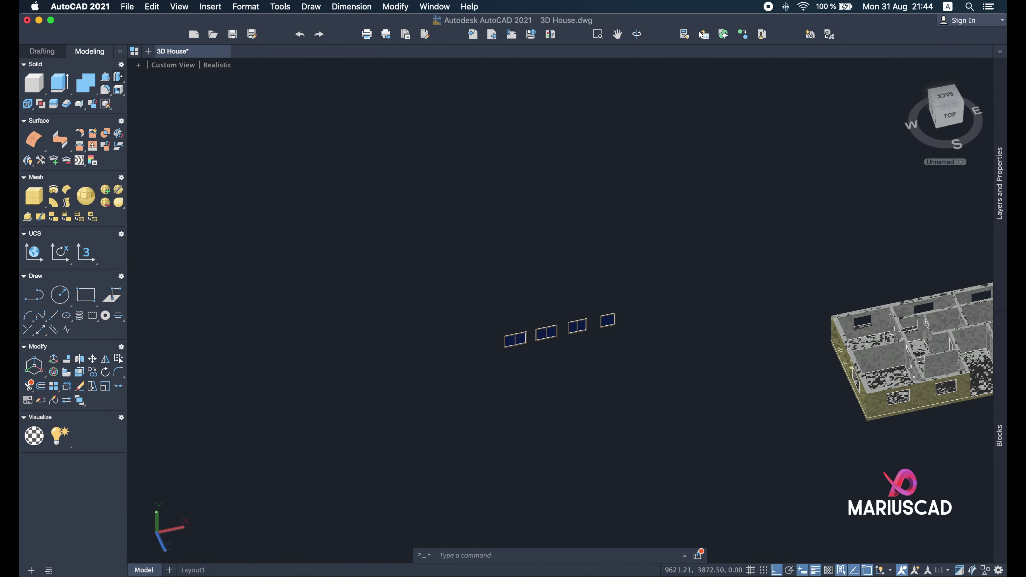
# Set the viewport's visual style to 2D Wireframe.
pyautogui.click(214, 66)
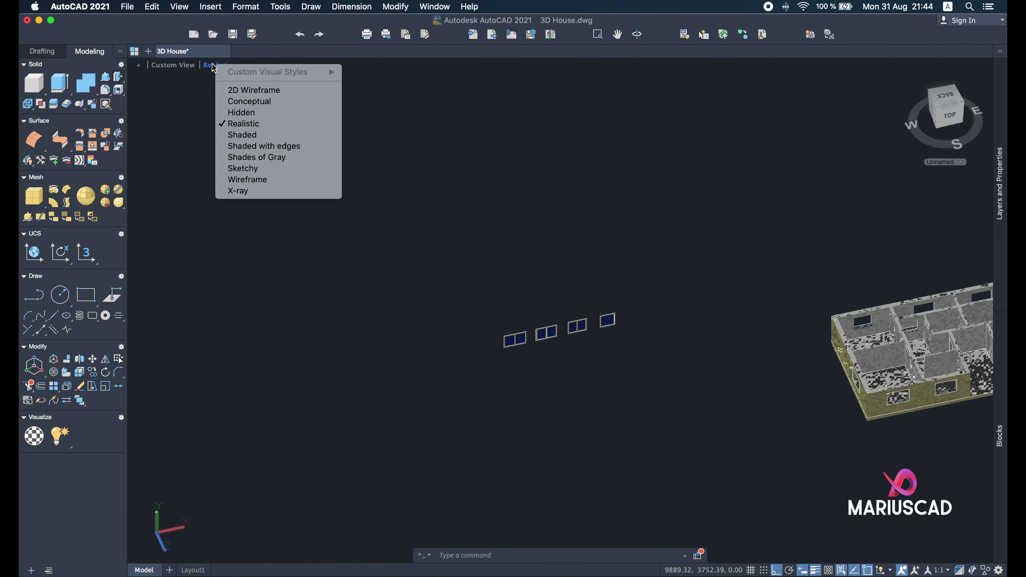
pyautogui.click(228, 91)
pyautogui.scroll(4, 575, 343)
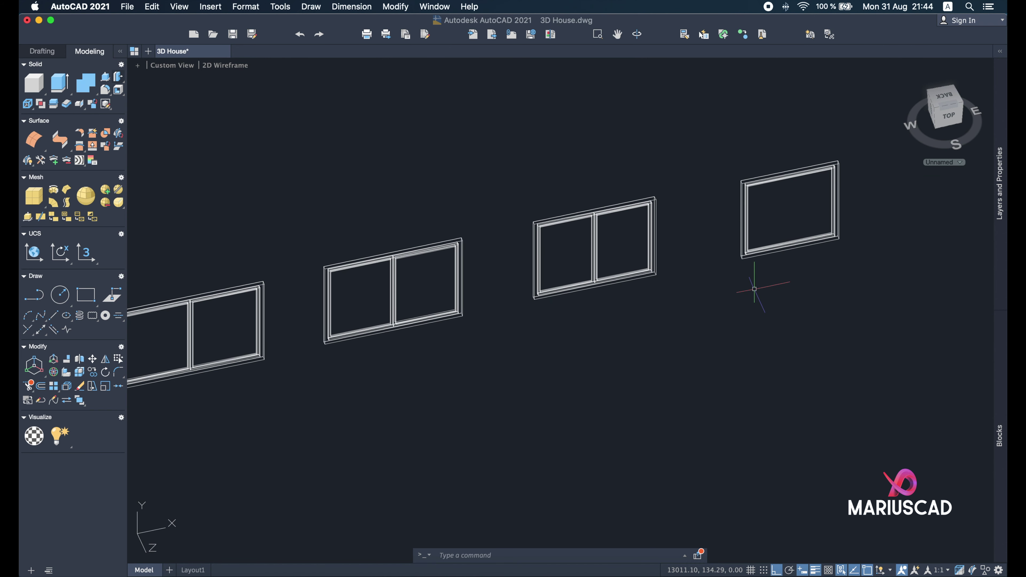
# Copy the first double window, with Ortho off, from its frame's upper side edge midpoint into the long wall's opening nearest the house corner.
pyautogui.hscroll(-5, 470, 340)
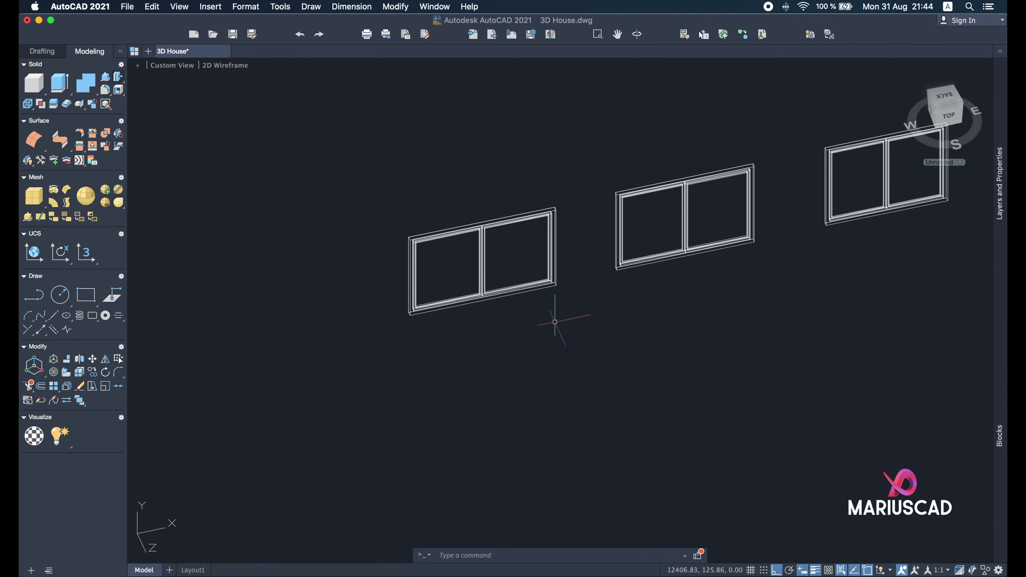
pyautogui.click(343, 200)
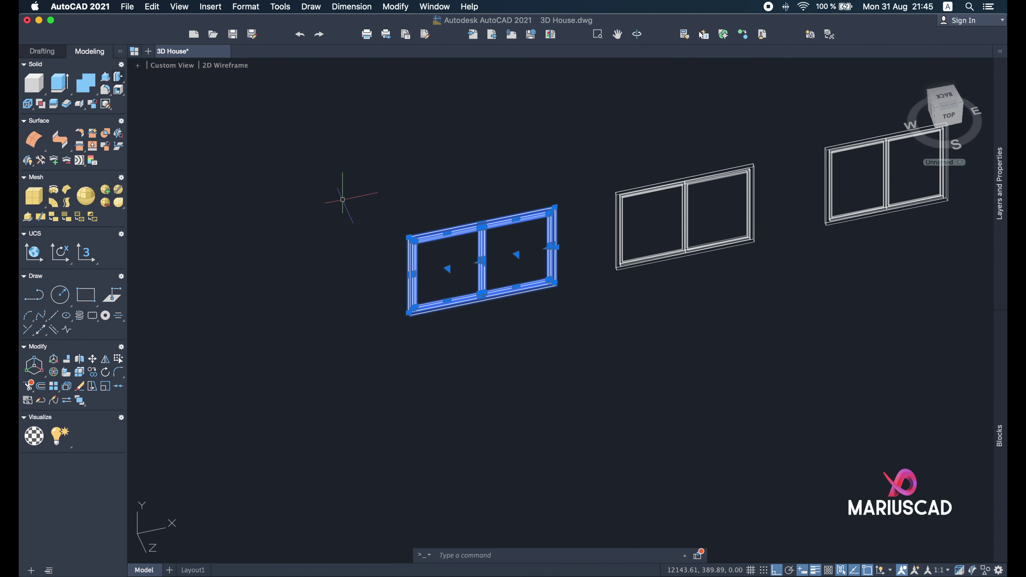
pyautogui.scroll(10, 420, 243)
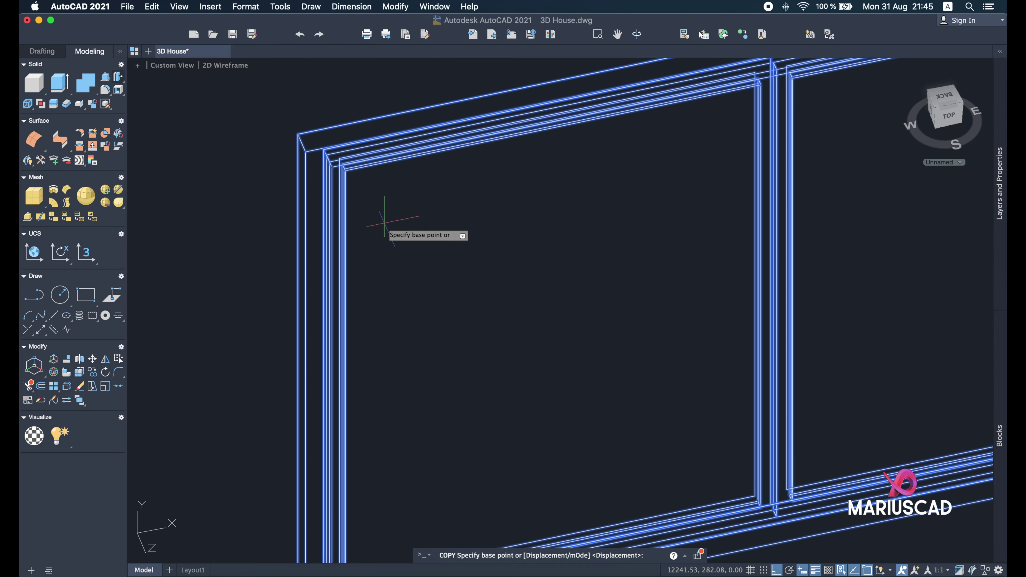
pyautogui.keyDown('shift'); pyautogui.moveTo(380, 218); pyautogui.dragTo(444, 322, button='middle'); pyautogui.keyUp('shift')
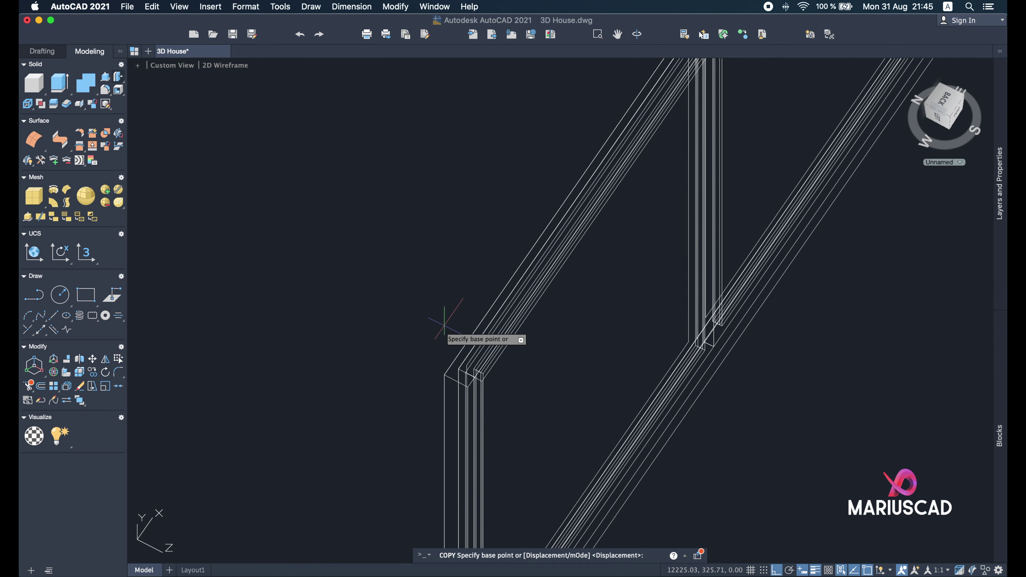
pyautogui.click(455, 380)
pyautogui.scroll(-10, 456, 380)
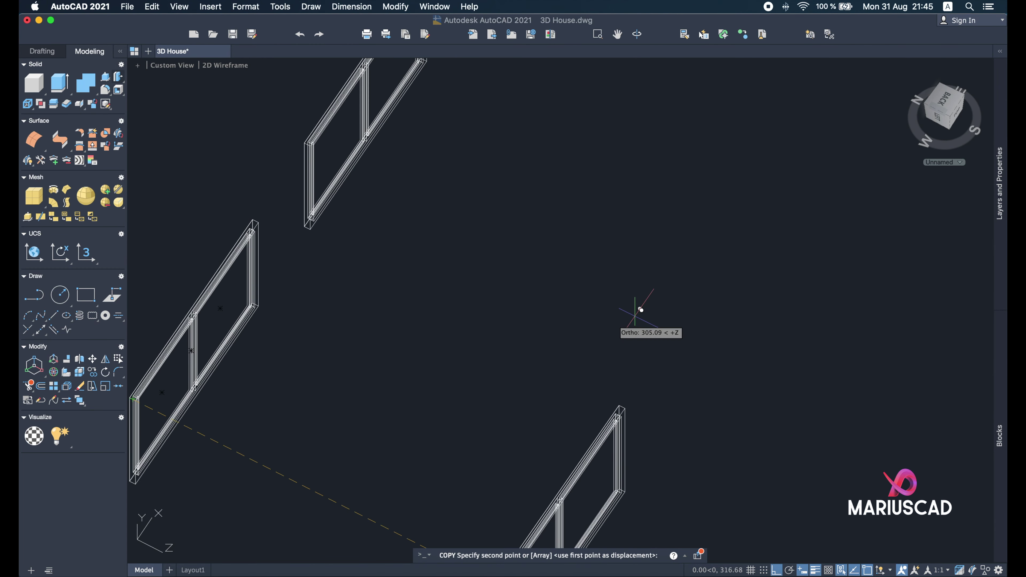
pyautogui.press('F9')
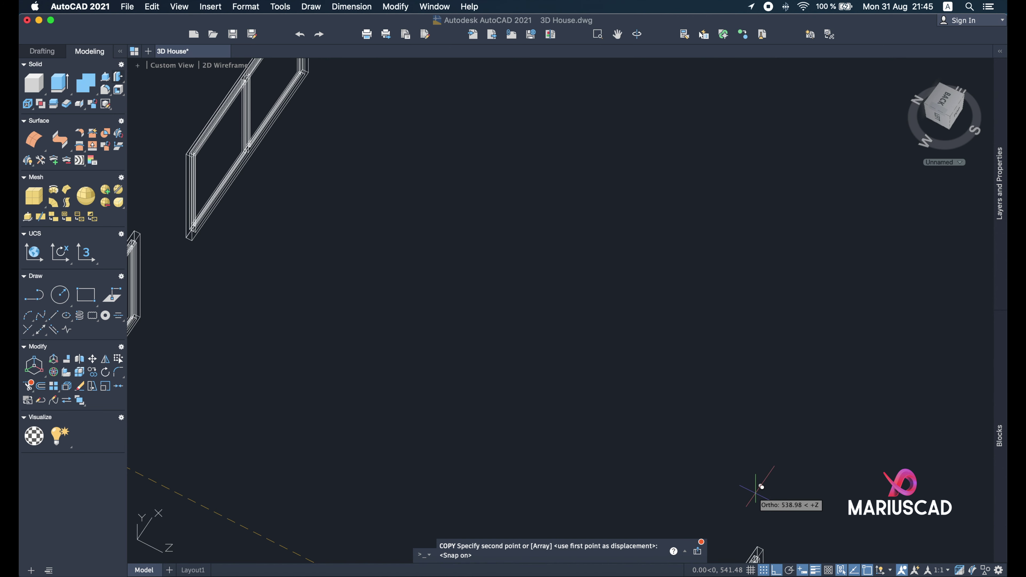
pyautogui.press('F8')
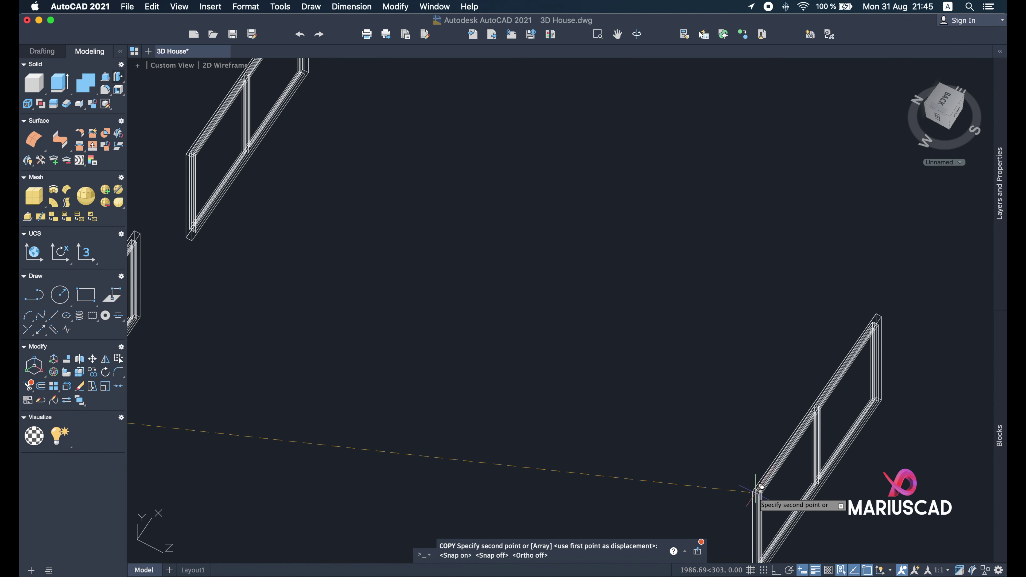
pyautogui.scroll(-5, 525, 428)
pyautogui.hscroll(5, 499, 320)
pyautogui.scroll(6, 727, 243)
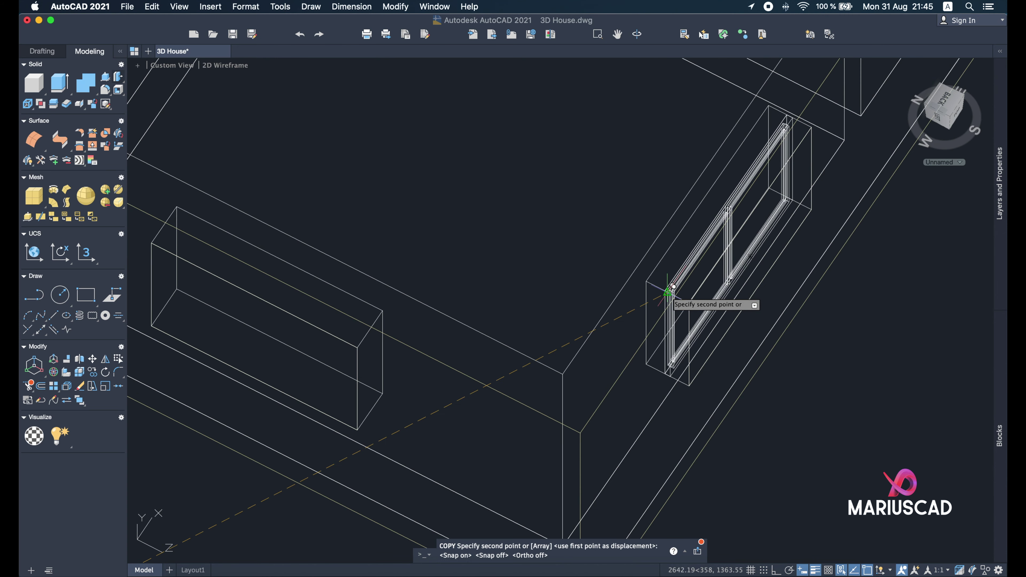
pyautogui.keyDown('shift'); pyautogui.moveTo(673, 287); pyautogui.dragTo(713, 275, button='middle'); pyautogui.keyUp('shift')
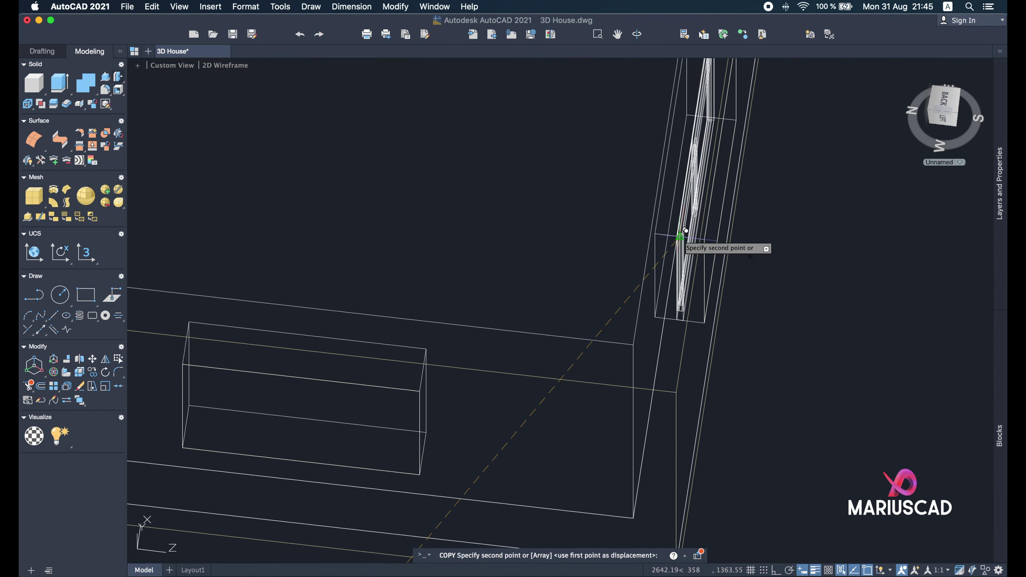
pyautogui.click(687, 229)
# Copy the same window into the opening at the far end of that wall and place a spare copy outside the house.
pyautogui.scroll(-8, 541, 420)
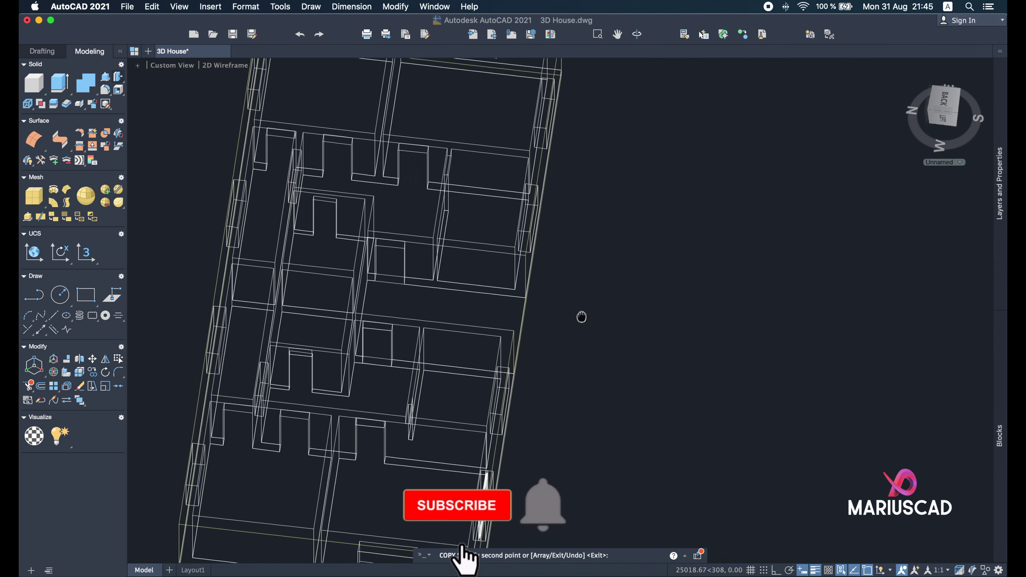
pyautogui.scroll(7, 521, 230)
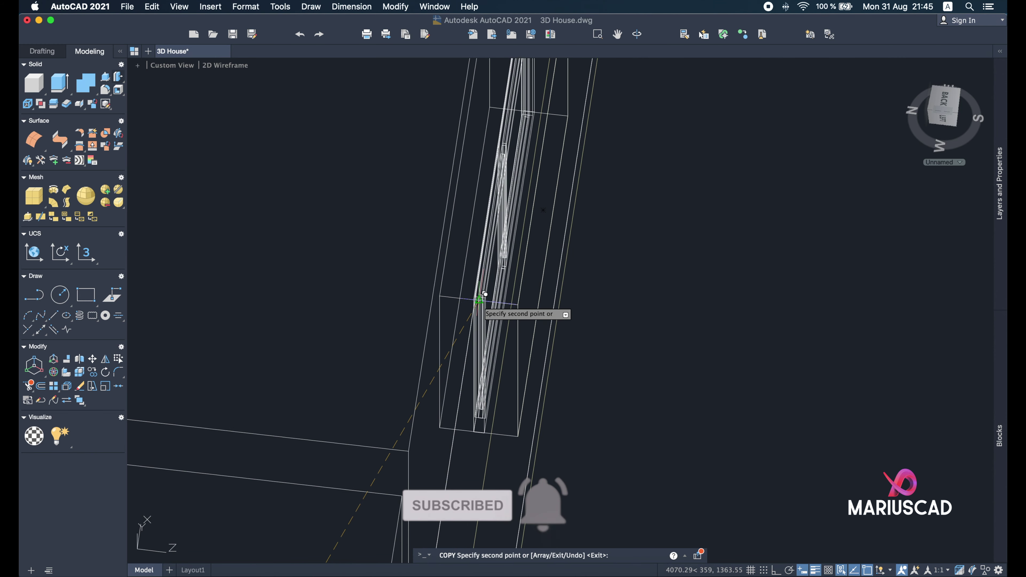
pyautogui.scroll(-4, 486, 299)
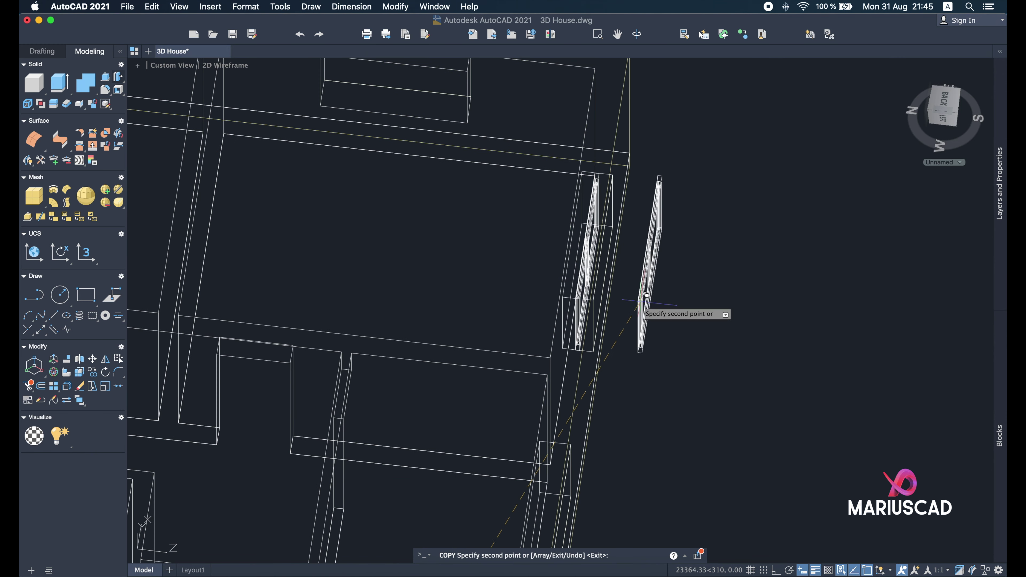
pyautogui.scroll(-5, 643, 301)
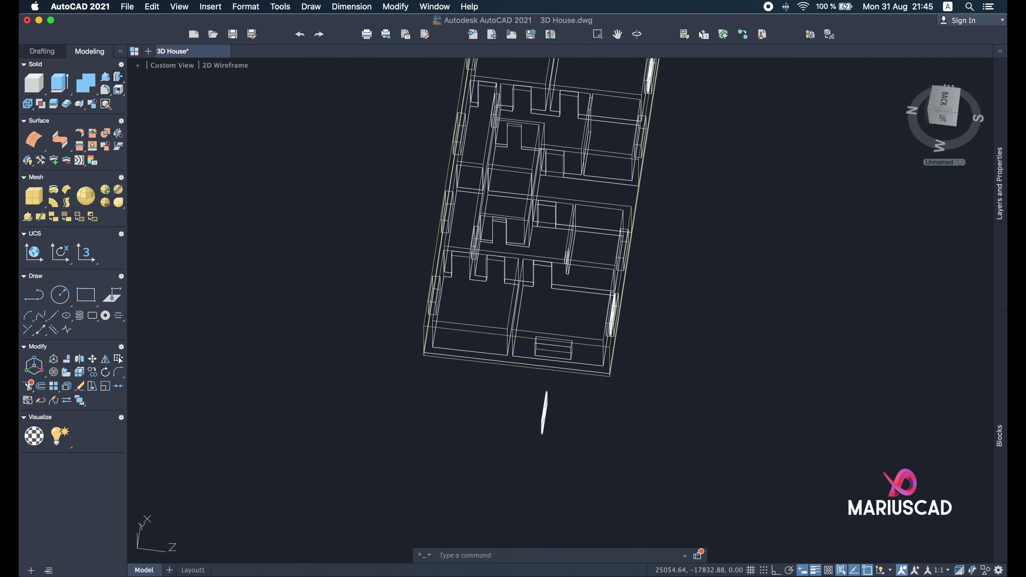
# Move the spare double window into the free space between the row of original windows and the house.
pyautogui.scroll(-10, 520, 278)
pyautogui.hscroll(8, 519, 278)
pyautogui.click(429, 303)
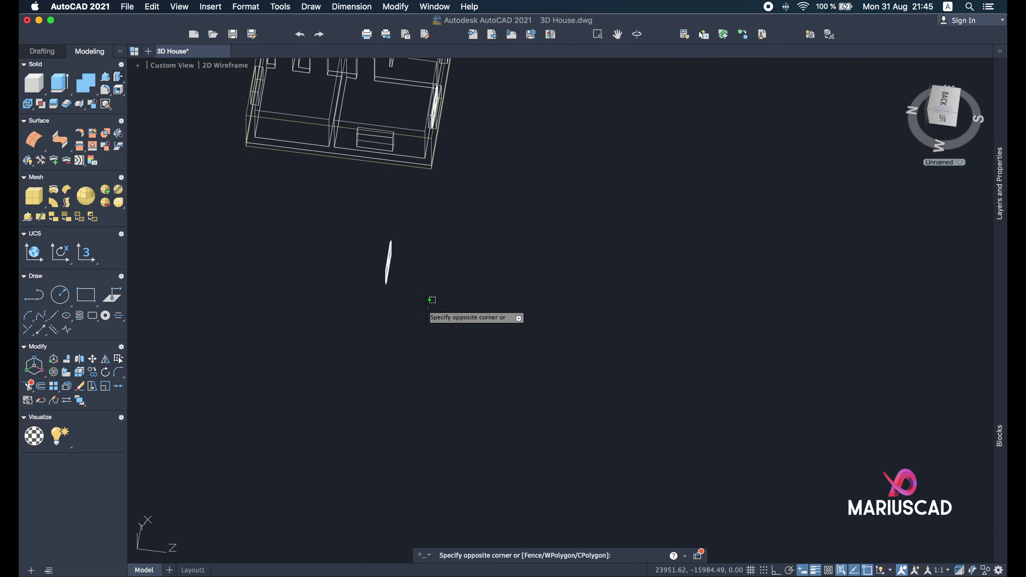
pyautogui.click(349, 236)
pyautogui.keyDown('shift'); pyautogui.moveTo(539, 291); pyautogui.dragTo(532, 298, button='middle'); pyautogui.keyUp('shift')
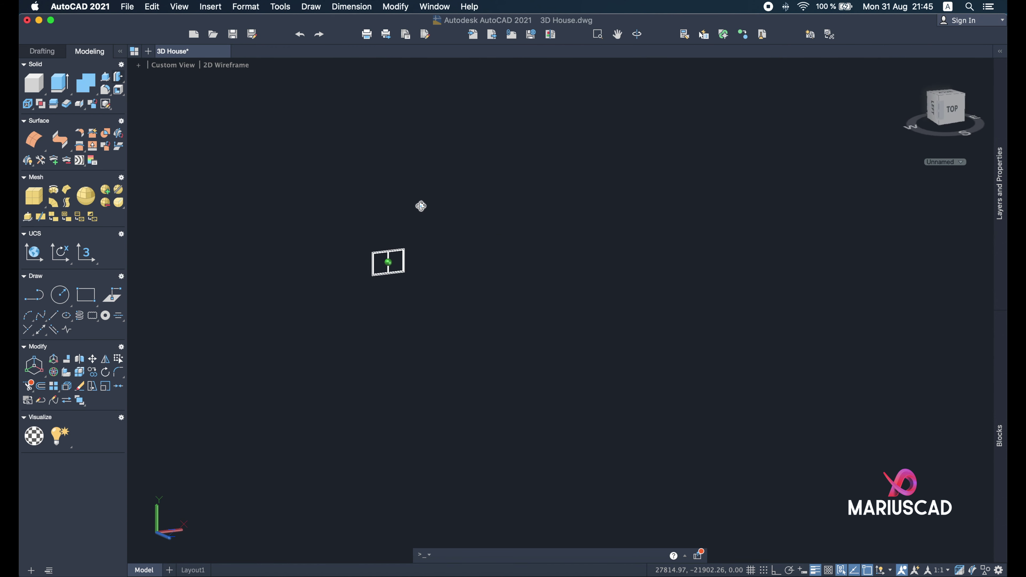
pyautogui.keyDown('shift'); pyautogui.moveTo(400, 192); pyautogui.dragTo(408, 207, button='middle'); pyautogui.keyUp('shift')
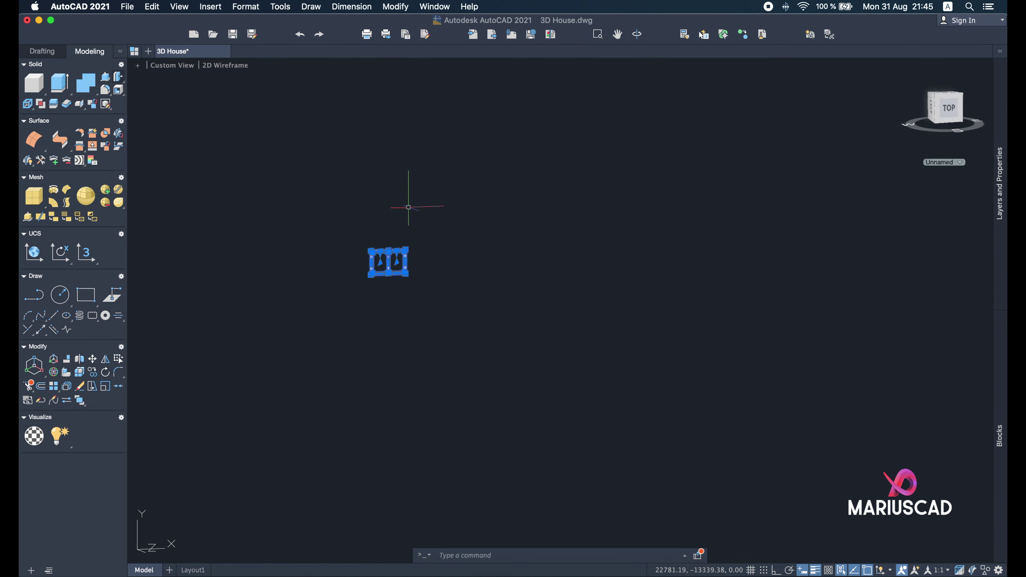
pyautogui.write('m')
pyautogui.press('Return')
pyautogui.click(432, 286)
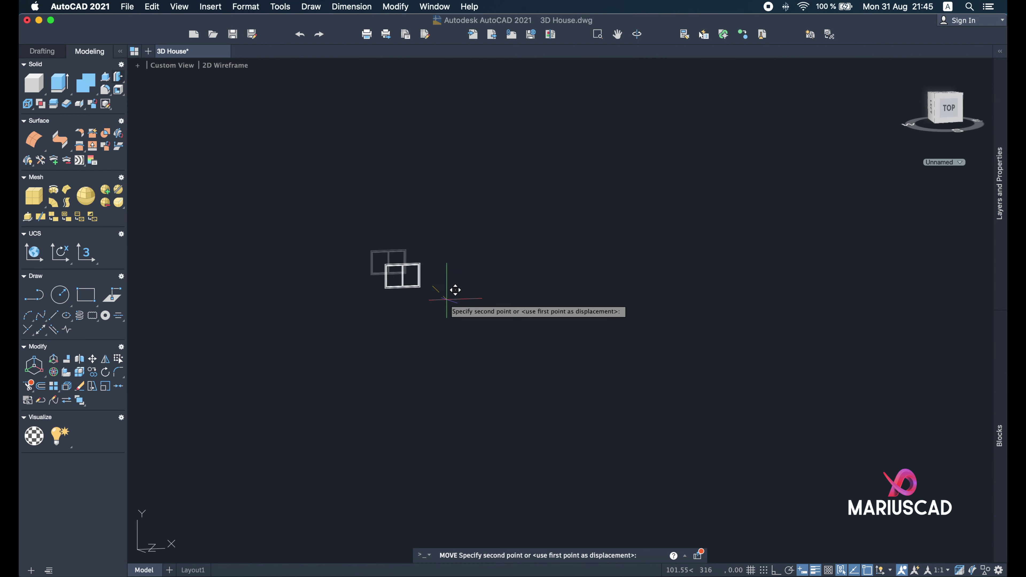
pyautogui.scroll(-5, 463, 314)
pyautogui.scroll(3, 497, 324)
pyautogui.scroll(5, 375, 161)
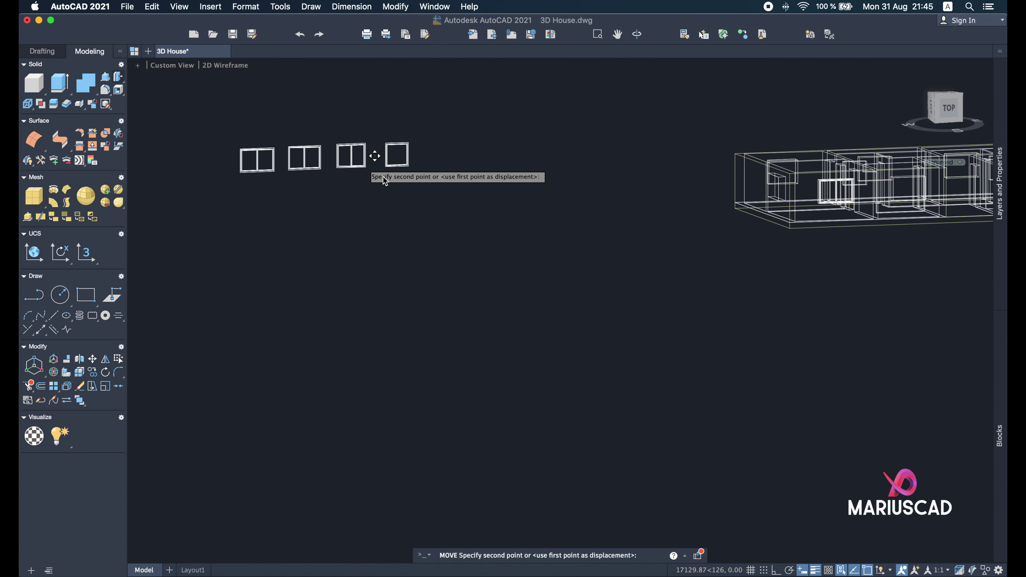
pyautogui.scroll(-5, 749, 291)
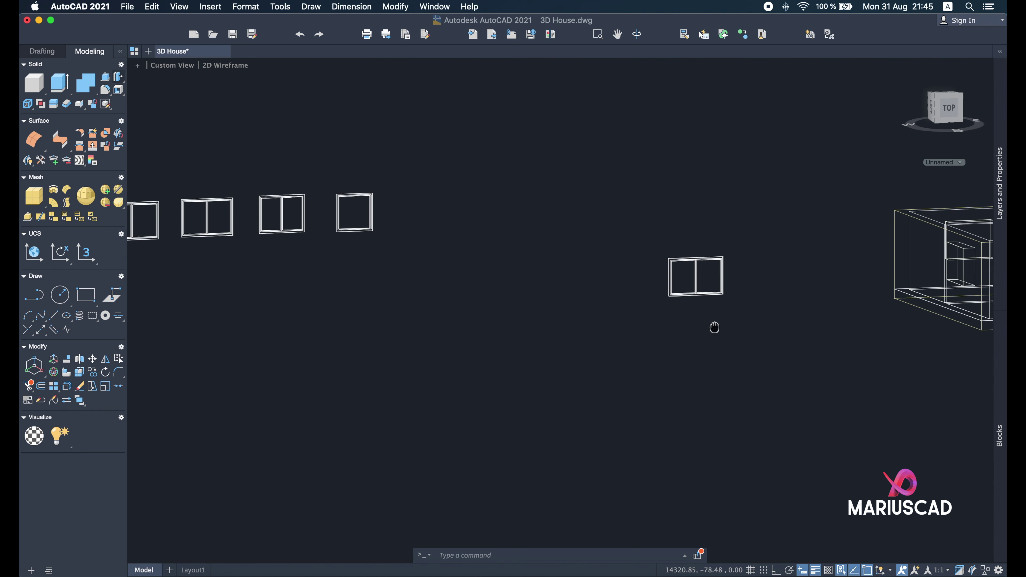
# Rotate the spare double window a quarter turn about its vertical axis with 3D Rotate and Ortho on.
pyautogui.scroll(10, 673, 360)
pyautogui.click(681, 368)
pyautogui.click(425, 205)
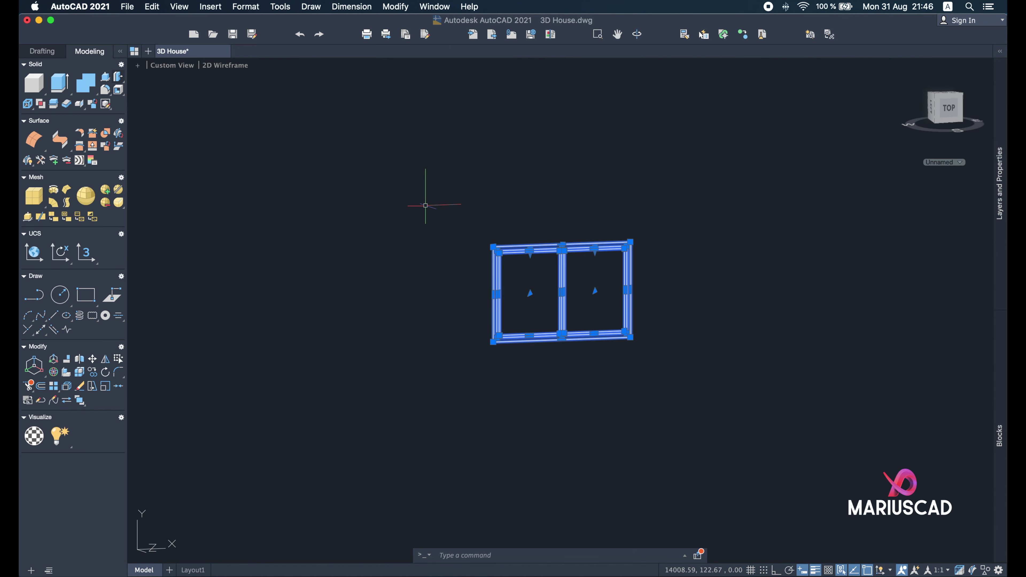
pyautogui.click(396, 6)
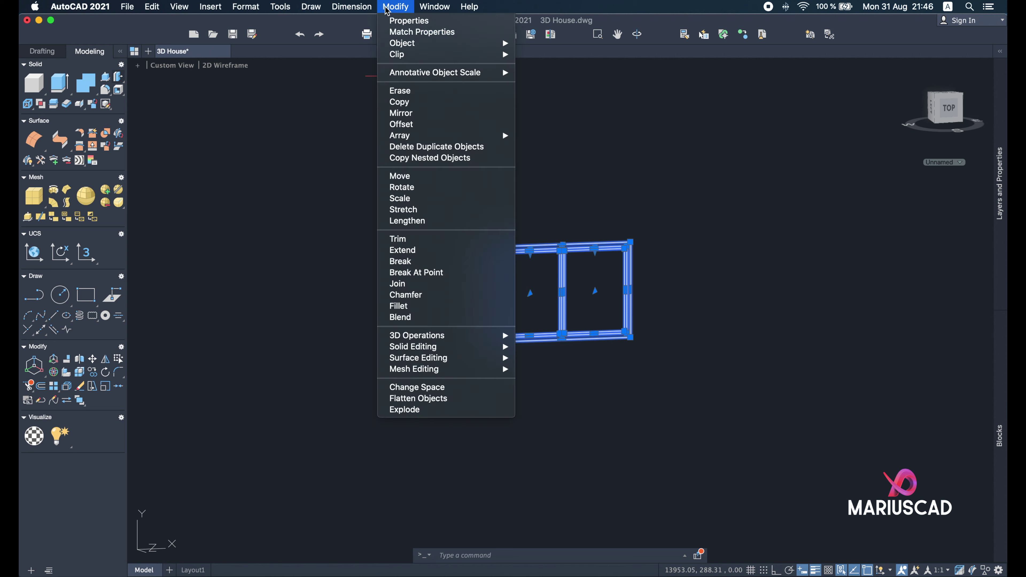
pyautogui.moveTo(461, 339)
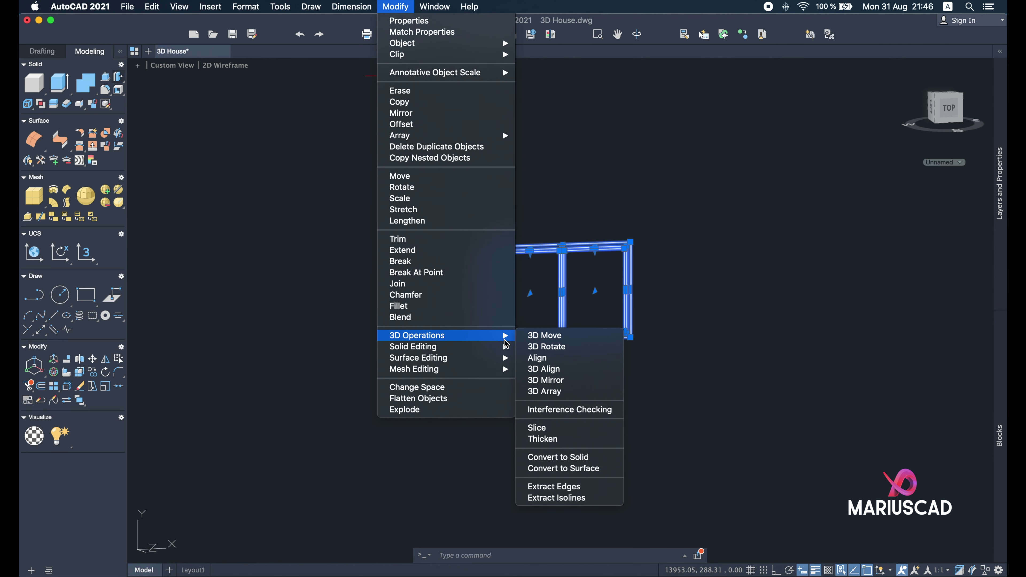
pyautogui.click(549, 350)
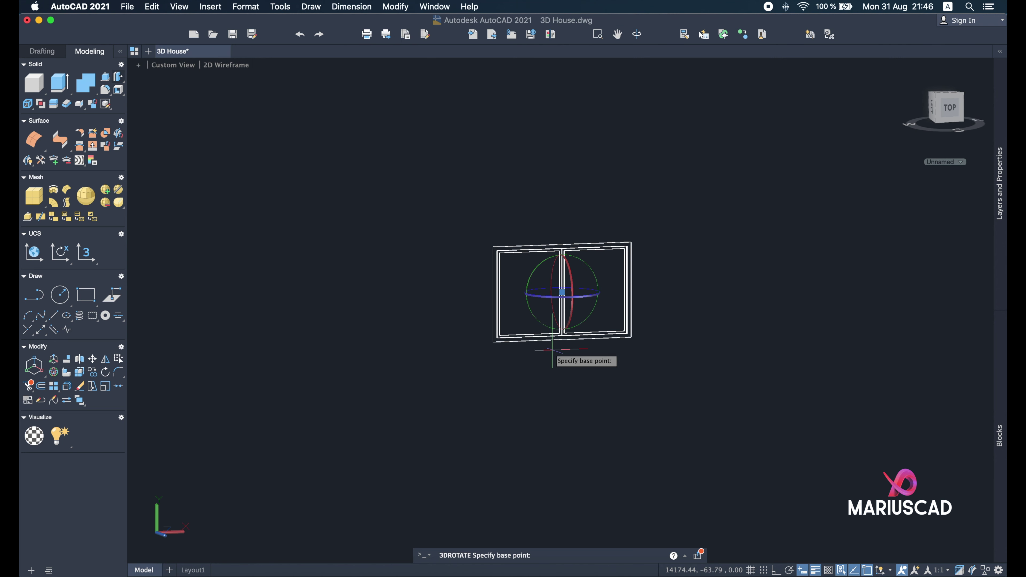
pyautogui.scroll(3, 541, 306)
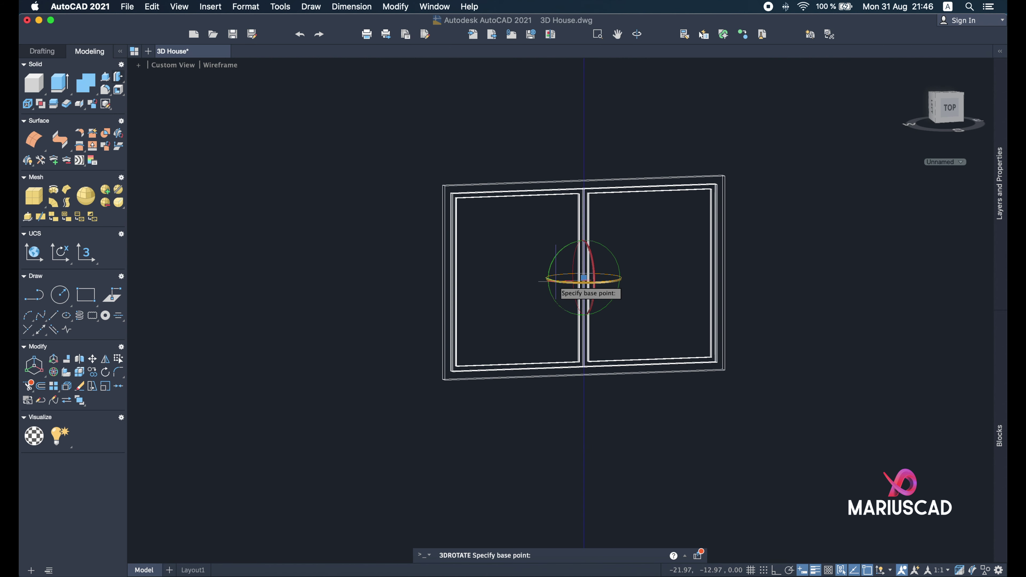
pyautogui.click(594, 279)
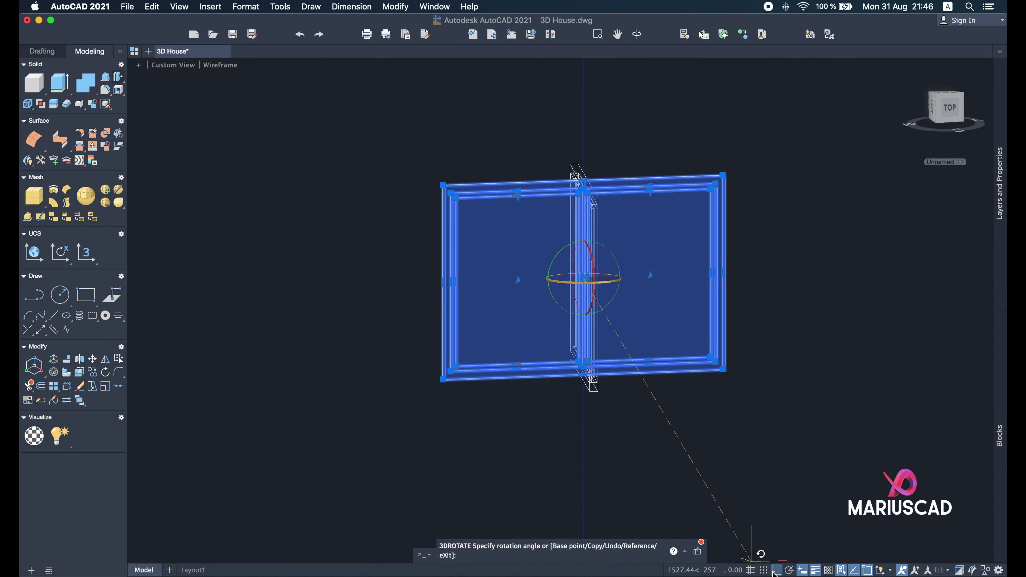
pyautogui.press('Escape')
pyautogui.scroll(-5, 750, 409)
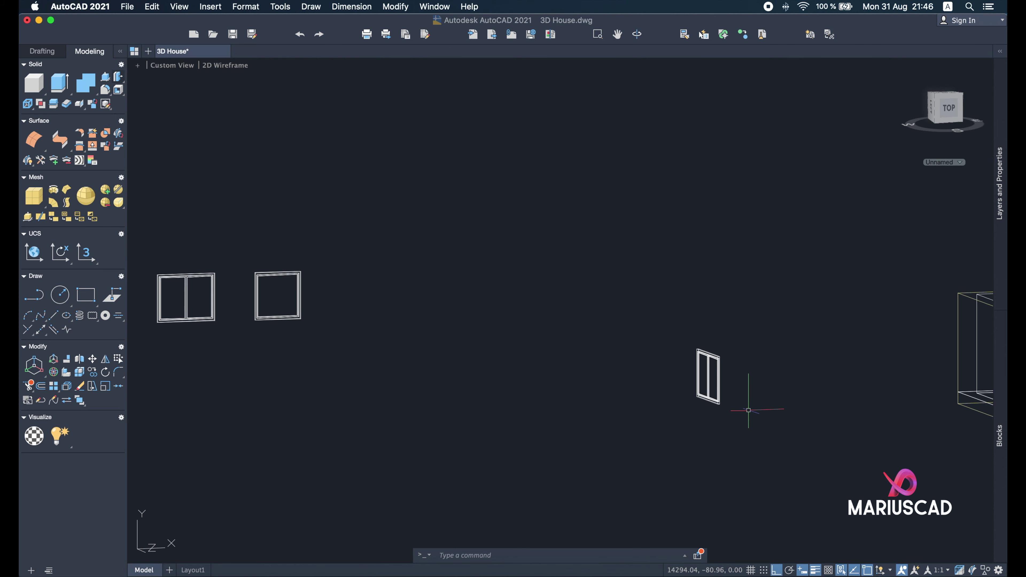
# Copy the rotated spare double window from its frame's upper edge midpoint into the opening of the end wall nearest the original windows.
pyautogui.click(661, 279)
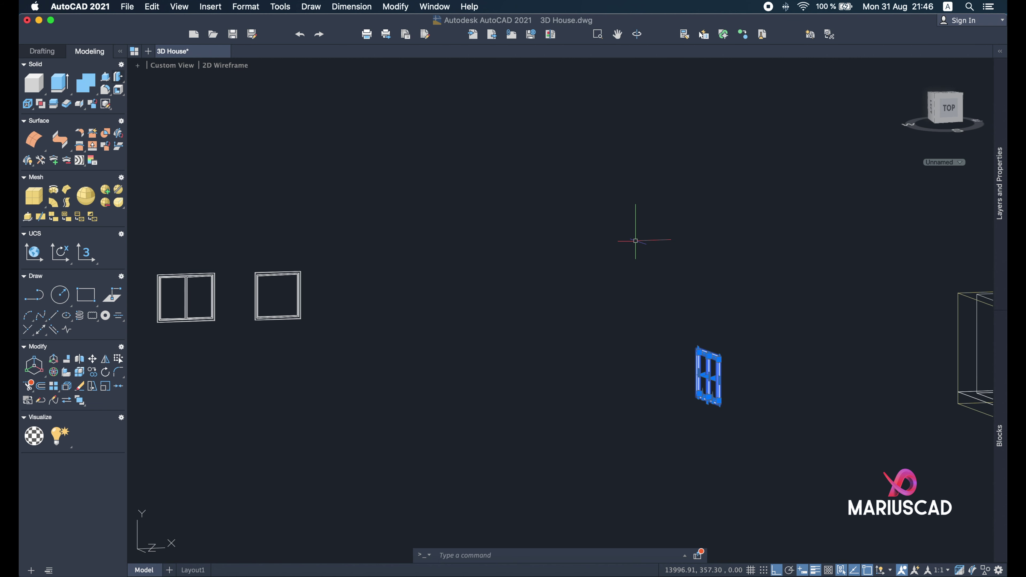
pyautogui.keyDown('shift'); pyautogui.moveTo(764, 280); pyautogui.dragTo(747, 359, button='middle'); pyautogui.keyUp('shift')
pyautogui.scroll(8, 744, 364)
pyautogui.scroll(2, 546, 358)
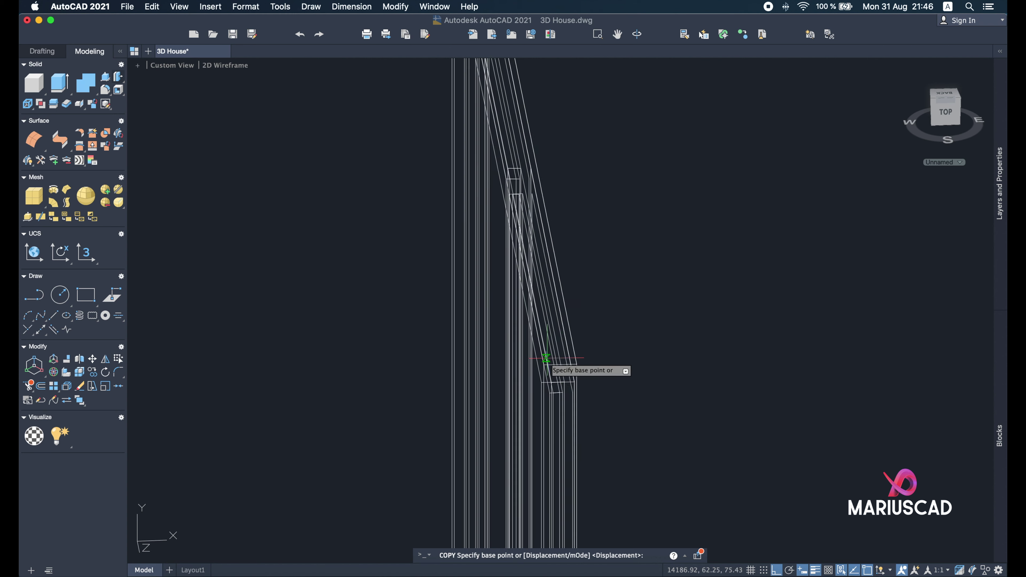
pyautogui.click(560, 364)
pyautogui.scroll(-6, 647, 366)
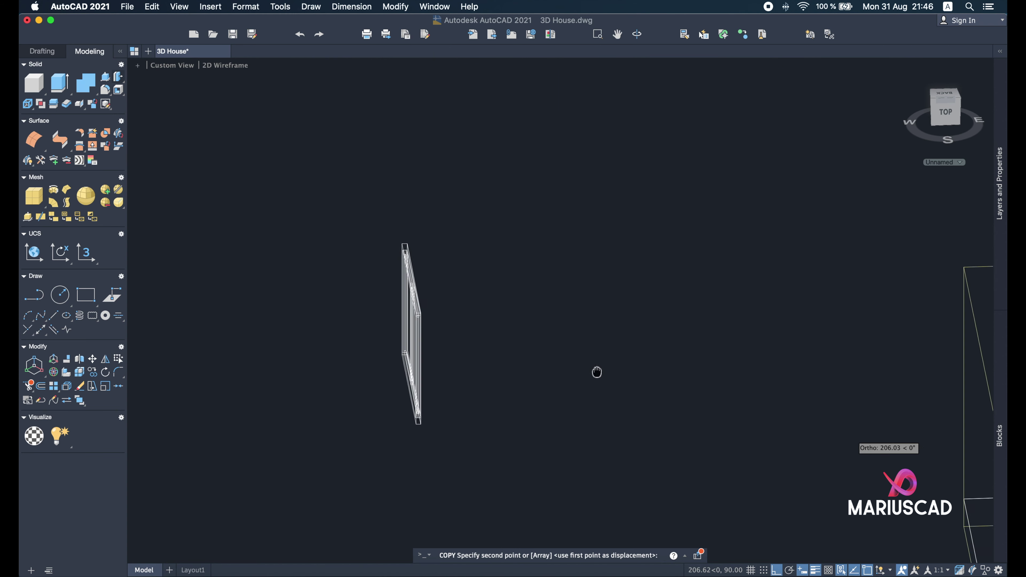
pyautogui.moveTo(619, 366); pyautogui.dragTo(637, 300, button='middle')
pyautogui.scroll(5, 637, 299)
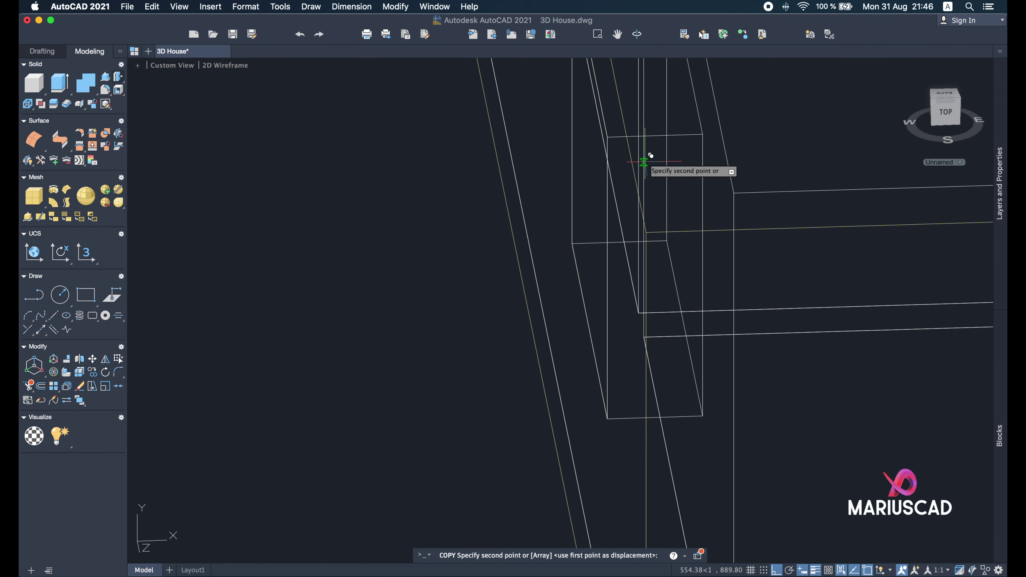
pyautogui.click(655, 135)
# Place another copy of the rotated double window in the opening of the house's opposite end wall.
pyautogui.scroll(-5, 665, 140)
pyautogui.moveTo(763, 199)
pyautogui.keyDown('shift'); pyautogui.mouseDown(button='middle')
pyautogui.moveTo(827, 257)
pyautogui.moveTo(839, 247)
pyautogui.moveTo(778, 257)
pyautogui.mouseUp(button='middle'); pyautogui.keyUp('shift')
pyautogui.moveTo(865, 216); pyautogui.dragTo(491, 199, button='middle')
pyautogui.moveTo(861, 238); pyautogui.dragTo(519, 244, button='middle')
pyautogui.moveTo(888, 249); pyautogui.dragTo(504, 244, button='middle')
pyautogui.moveTo(778, 234); pyautogui.dragTo(596, 256, button='middle')
pyautogui.scroll(5, 591, 275)
pyautogui.keyDown('shift'); pyautogui.moveTo(593, 301); pyautogui.dragTo(576, 261, button='middle'); pyautogui.keyUp('shift')
pyautogui.click(566, 265)
# Delete the rotated spare double window standing outside the house.
pyautogui.keyDown('shift'); pyautogui.moveTo(789, 280); pyautogui.dragTo(634, 247, button='middle'); pyautogui.keyUp('shift')
pyautogui.scroll(-5, 634, 247)
pyautogui.moveTo(514, 282); pyautogui.dragTo(768, 372, button='middle')
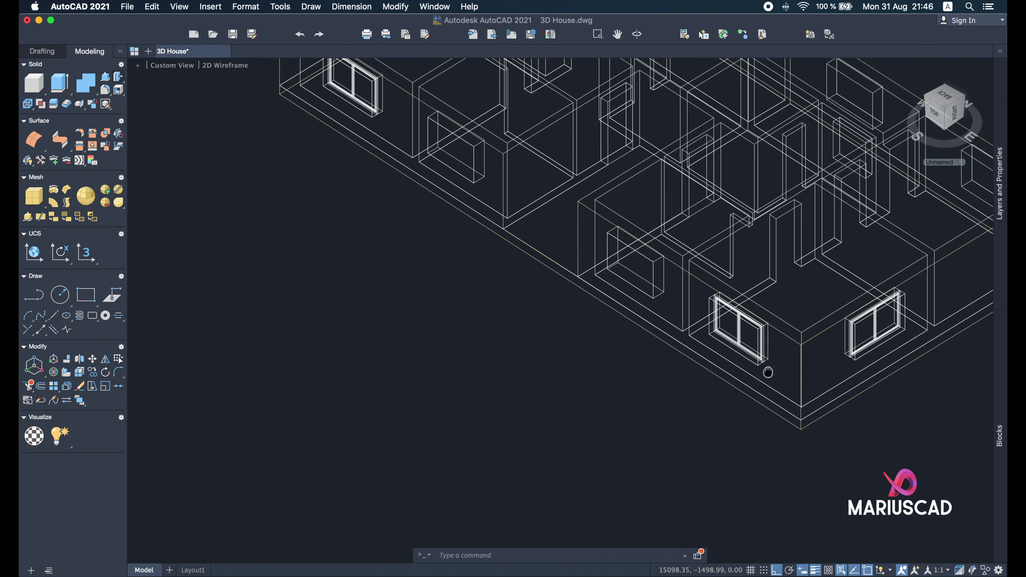
pyautogui.keyDown('shift'); pyautogui.moveTo(709, 360); pyautogui.dragTo(368, 283, button='middle'); pyautogui.keyUp('shift')
pyautogui.scroll(-5, 240, 344)
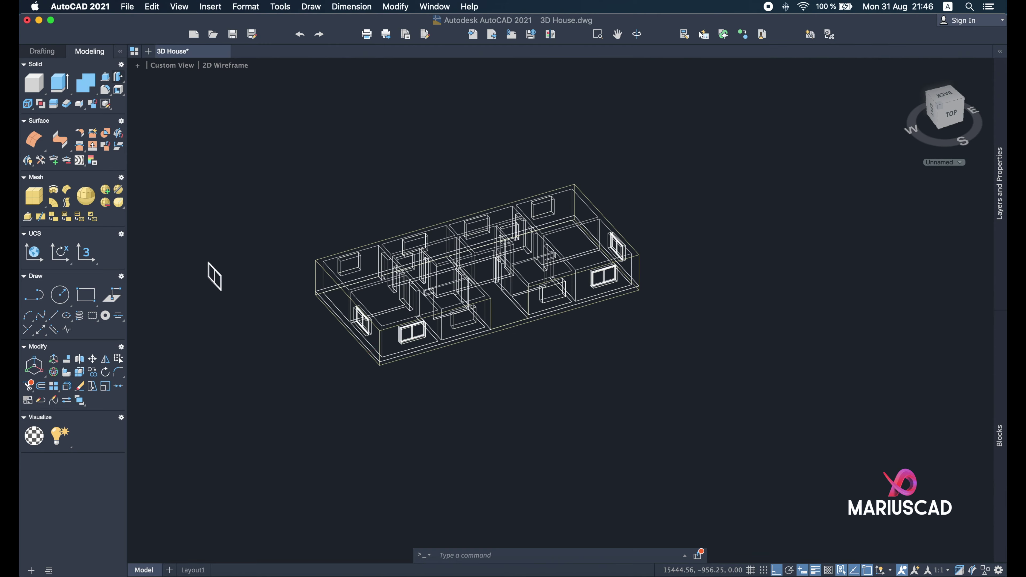
pyautogui.click(233, 346)
pyautogui.click(188, 209)
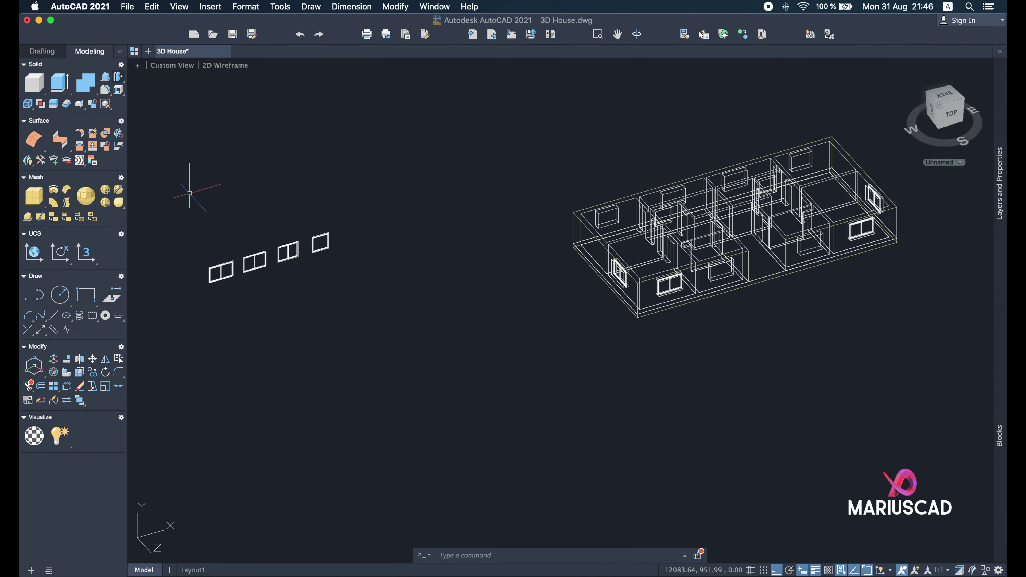
# Start copying the second double window of the original row, using its frame's upper side edge midpoint as base point.
pyautogui.scroll(8, 252, 275)
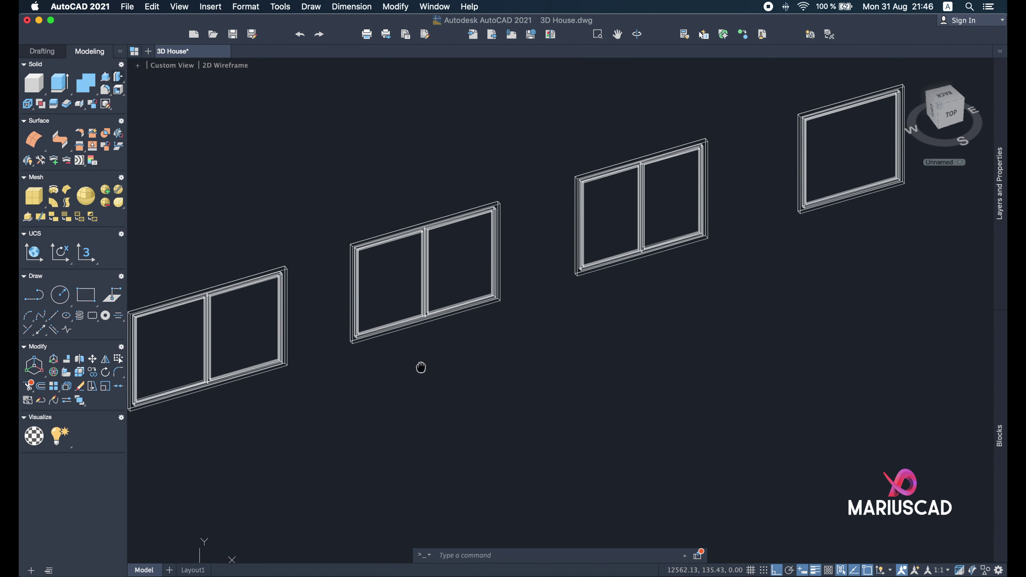
pyautogui.click(315, 183)
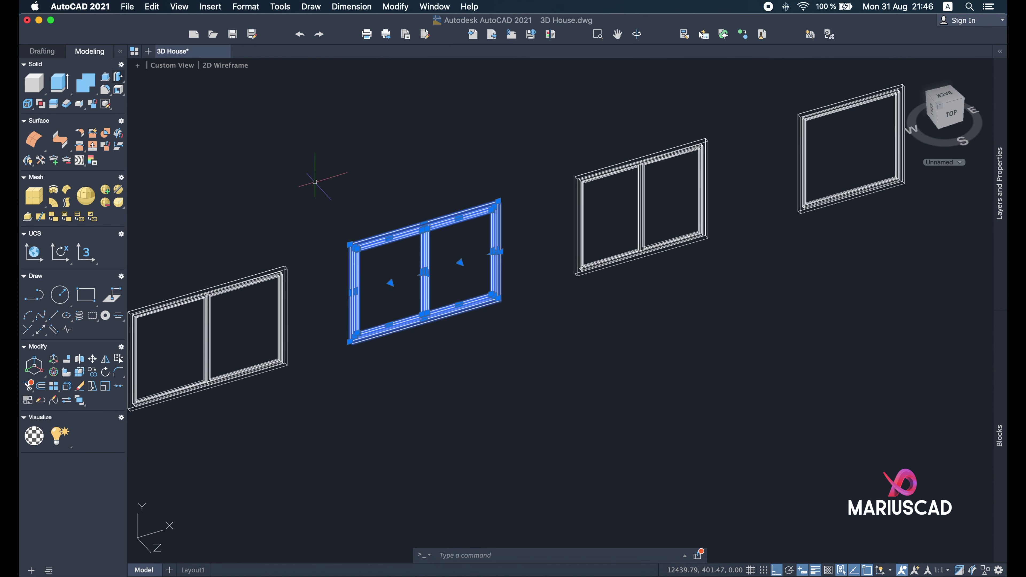
pyautogui.write('co')
pyautogui.press('Return')
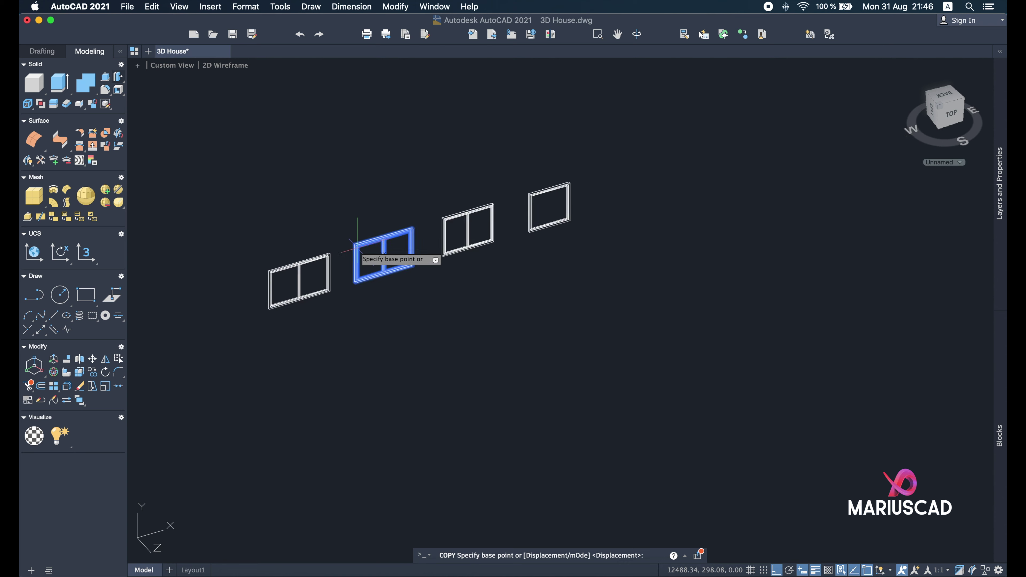
pyautogui.scroll(5, 360, 247)
pyautogui.keyDown('shift'); pyautogui.moveTo(359, 247); pyautogui.dragTo(527, 350, button='middle'); pyautogui.keyUp('shift')
pyautogui.scroll(3, 489, 400)
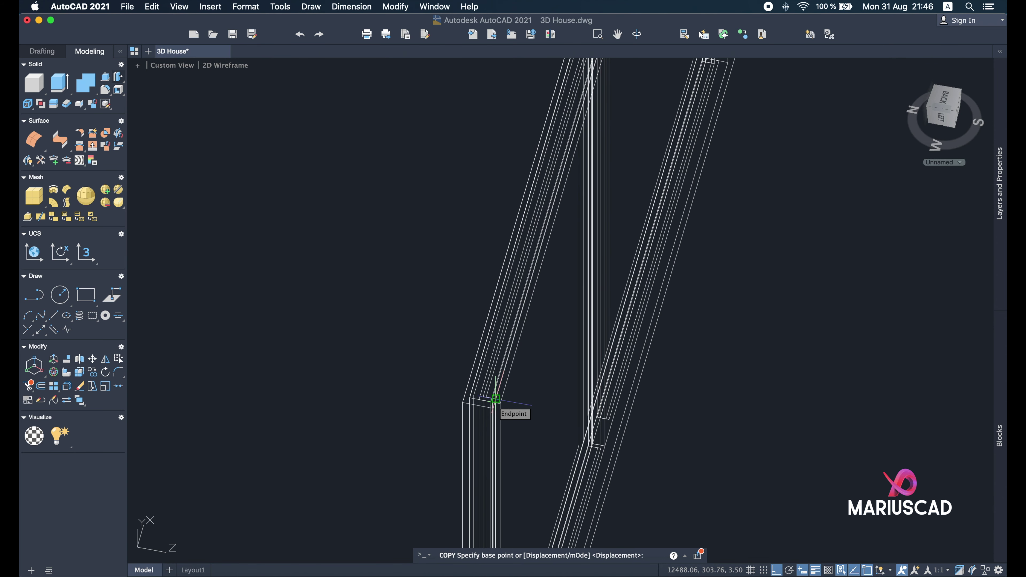
pyautogui.scroll(2, 495, 399)
pyautogui.keyDown('shift'); pyautogui.moveTo(464, 416); pyautogui.dragTo(596, 412, button='middle'); pyautogui.keyUp('shift')
pyautogui.click(626, 408)
# Place the second double window's copy in the inner opening of the long wall whose two end openings already hold windows.
pyautogui.scroll(-5, 628, 404)
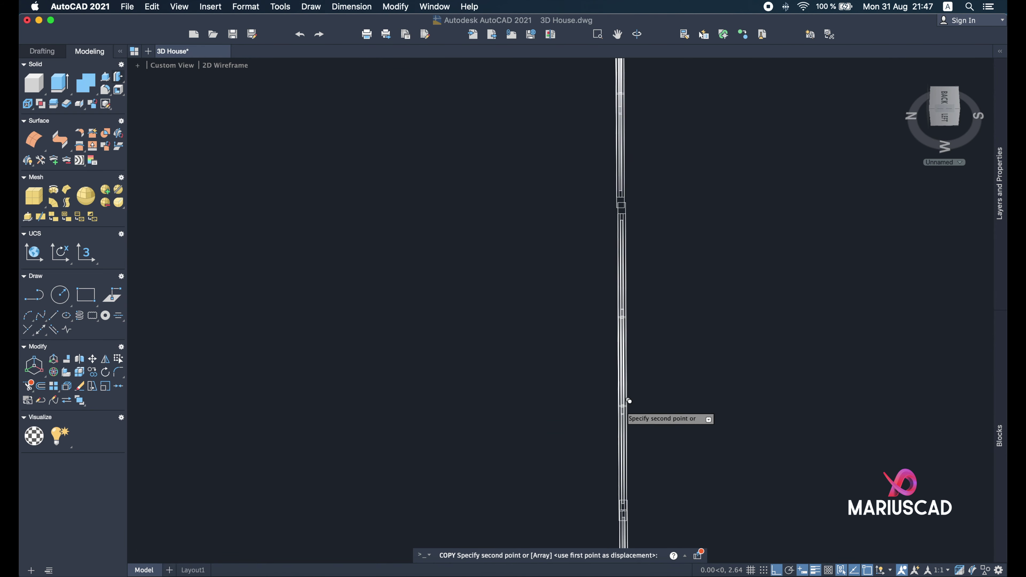
pyautogui.moveTo(441, 343); pyautogui.dragTo(435, 382, button='middle')
pyautogui.scroll(3, 467, 289)
pyautogui.scroll(8, 337, 176)
pyautogui.keyDown('shift'); pyautogui.moveTo(301, 185); pyautogui.dragTo(372, 423, button='middle'); pyautogui.keyUp('shift')
pyautogui.click(418, 261)
# Place a further copy of the second double window in the remaining inner opening of the same long wall.
pyautogui.scroll(-5, 481, 218)
pyautogui.scroll(2, 465, 390)
pyautogui.scroll(3, 476, 277)
pyautogui.scroll(-3, 482, 306)
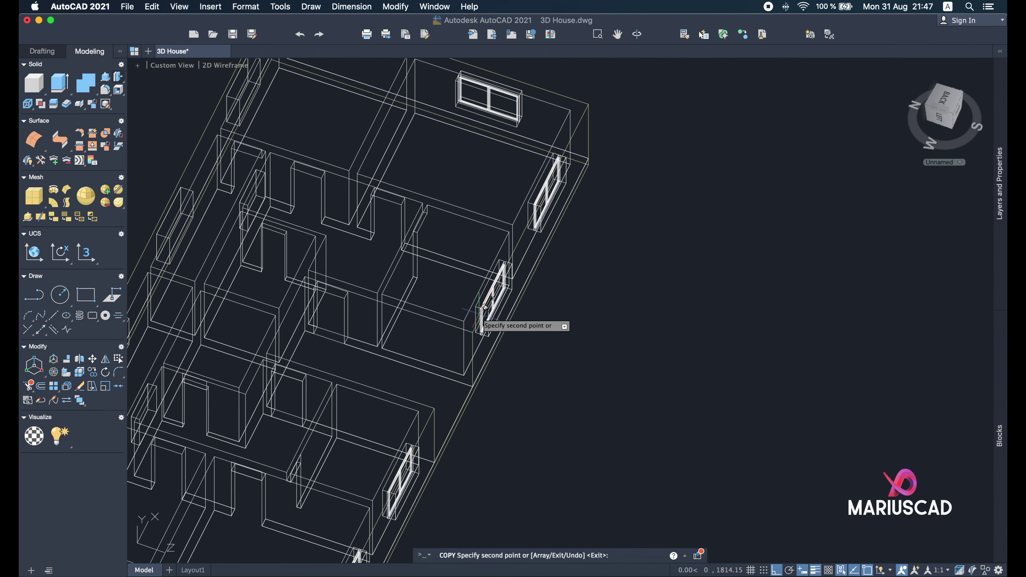
pyautogui.scroll(-3, 474, 352)
pyautogui.scroll(3, 683, 202)
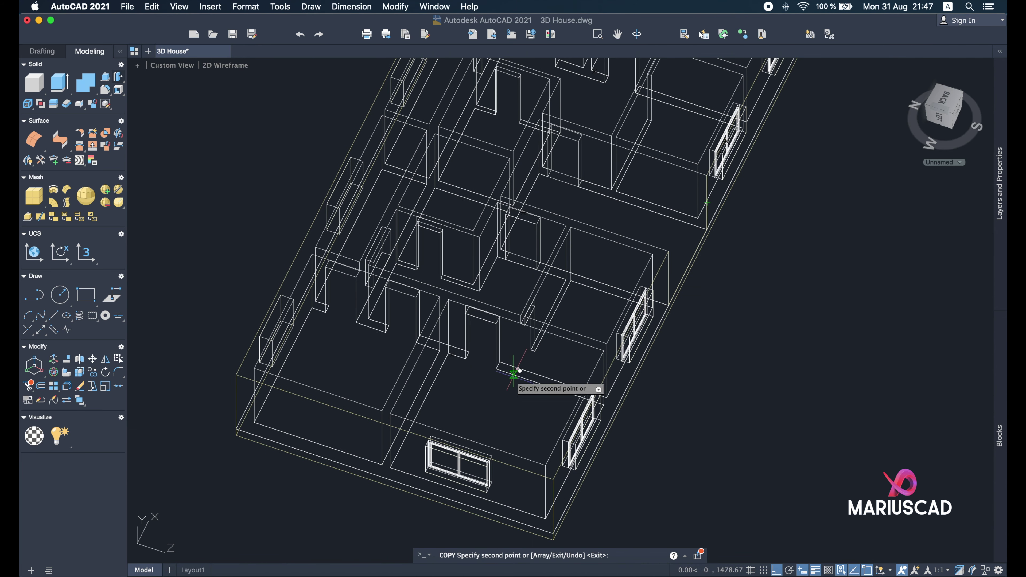
# Copy the second double window into the opposite long wall's second opening from the house end nearest the original windows.
pyautogui.moveTo(430, 293); pyautogui.dragTo(673, 307, button='middle')
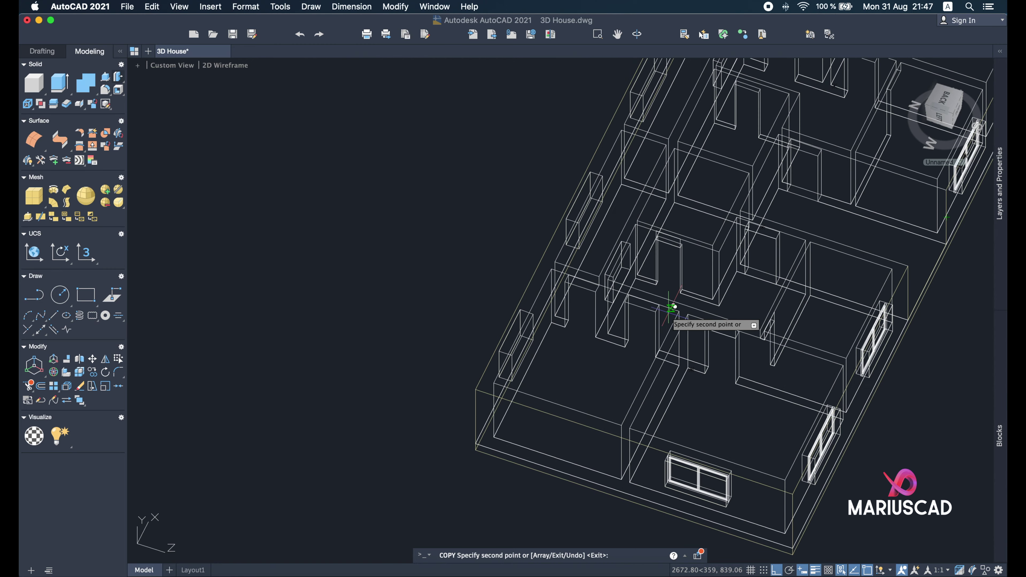
pyautogui.scroll(10, 523, 265)
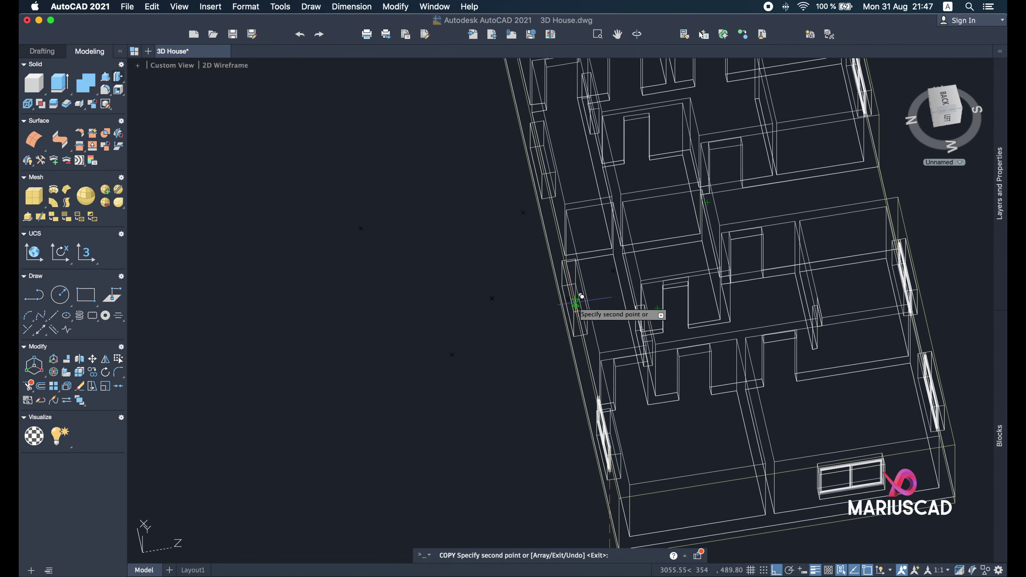
pyautogui.keyDown('shift'); pyautogui.moveTo(613, 359); pyautogui.dragTo(589, 377, button='middle'); pyautogui.keyUp('shift')
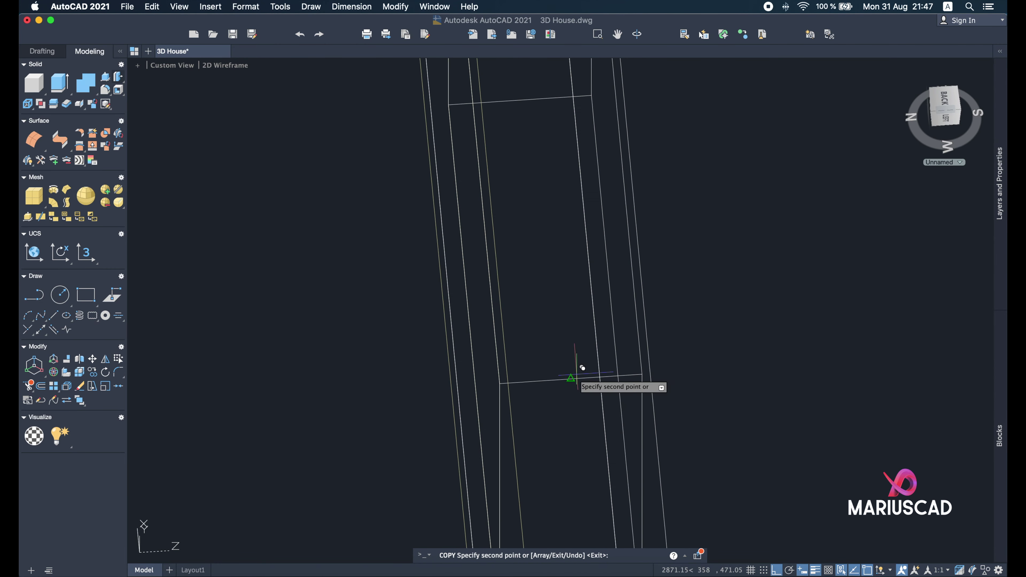
# Copy the second double window into the third opening of that opposite long wall and end the copying.
pyautogui.scroll(-10, 572, 374)
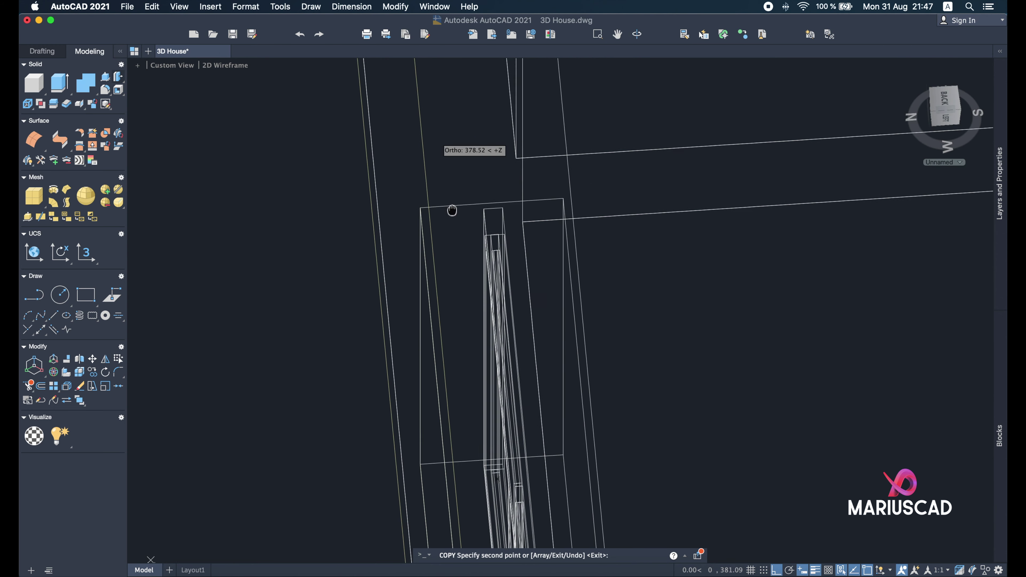
pyautogui.scroll(-10, 496, 164)
pyautogui.moveTo(501, 195); pyautogui.dragTo(504, 450, button='middle')
pyautogui.scroll(5, 517, 230)
pyautogui.scroll(4, 517, 230)
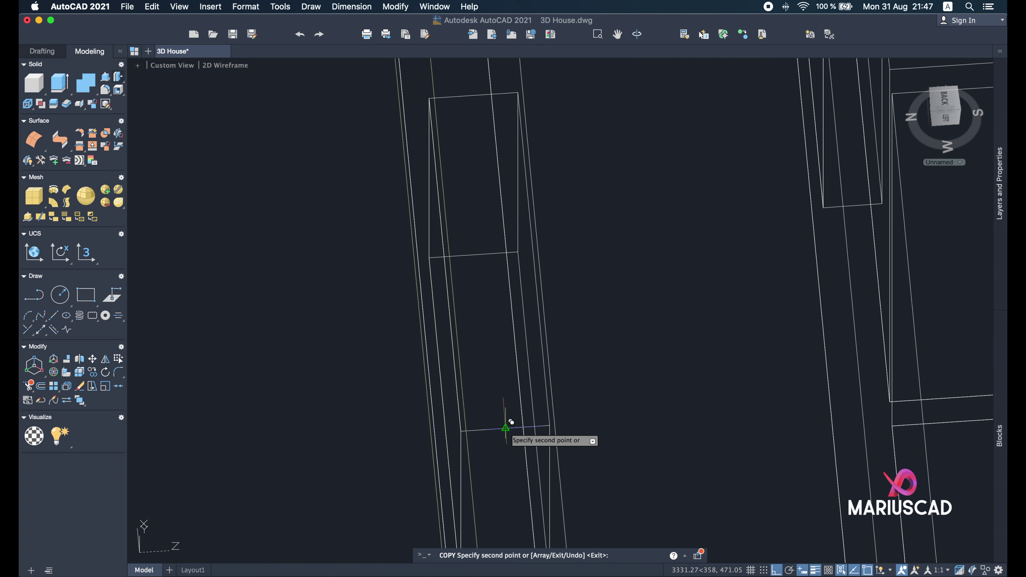
pyautogui.scroll(-6, 511, 422)
pyautogui.keyDown('shift'); pyautogui.moveTo(519, 430); pyautogui.dragTo(690, 335, button='middle'); pyautogui.keyUp('shift')
pyautogui.press('Escape')
# Start copying the third double window of the original row from the midpoint of its frame's upper side edge.
pyautogui.moveTo(748, 366); pyautogui.dragTo(484, 364, button='middle')
pyautogui.scroll(-8, 780, 388)
pyautogui.scroll(3, 420, 385)
pyautogui.scroll(8, 464, 378)
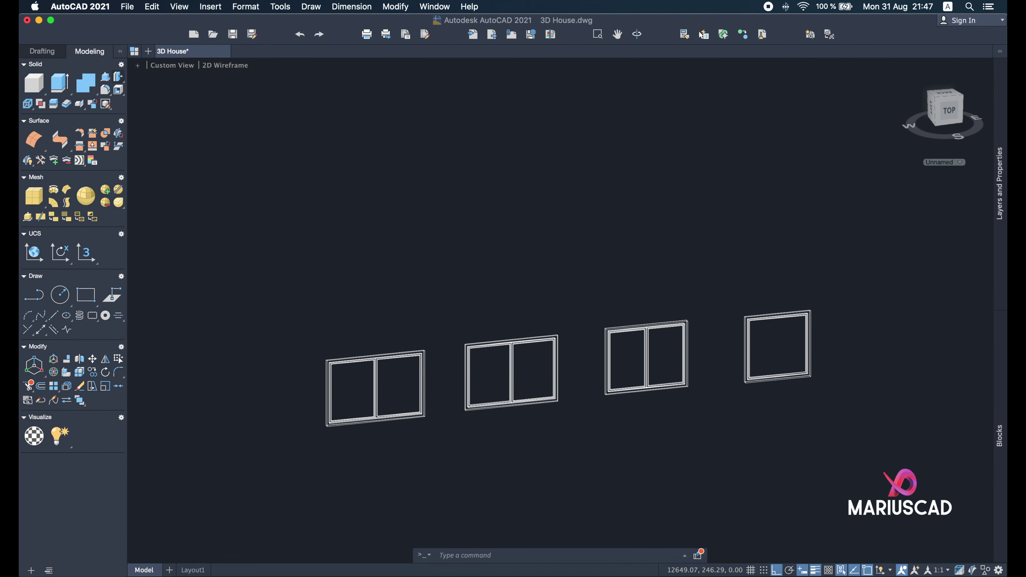
pyautogui.click(913, 468)
pyautogui.click(661, 209)
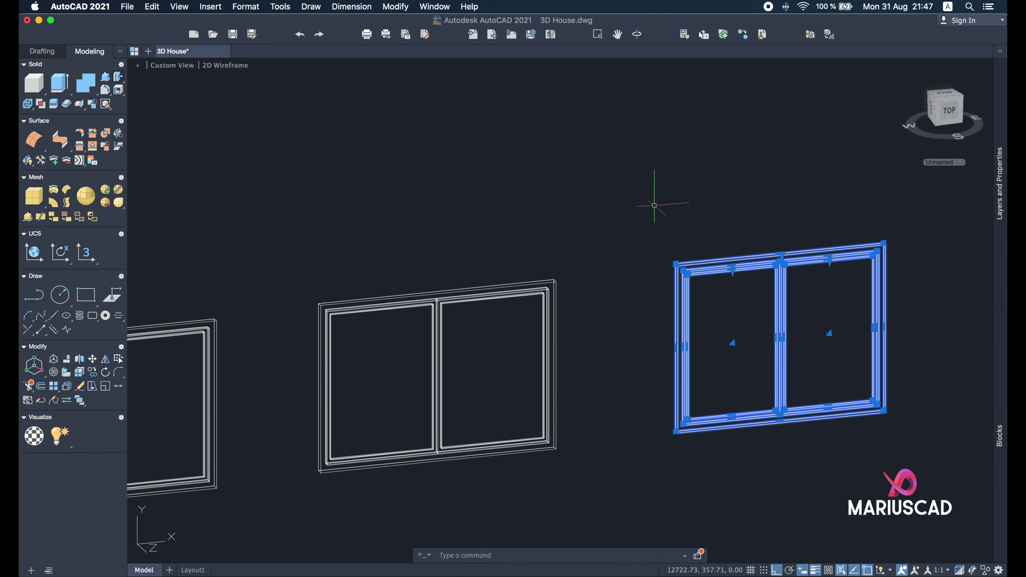
pyautogui.write('o')
pyautogui.press('Return')
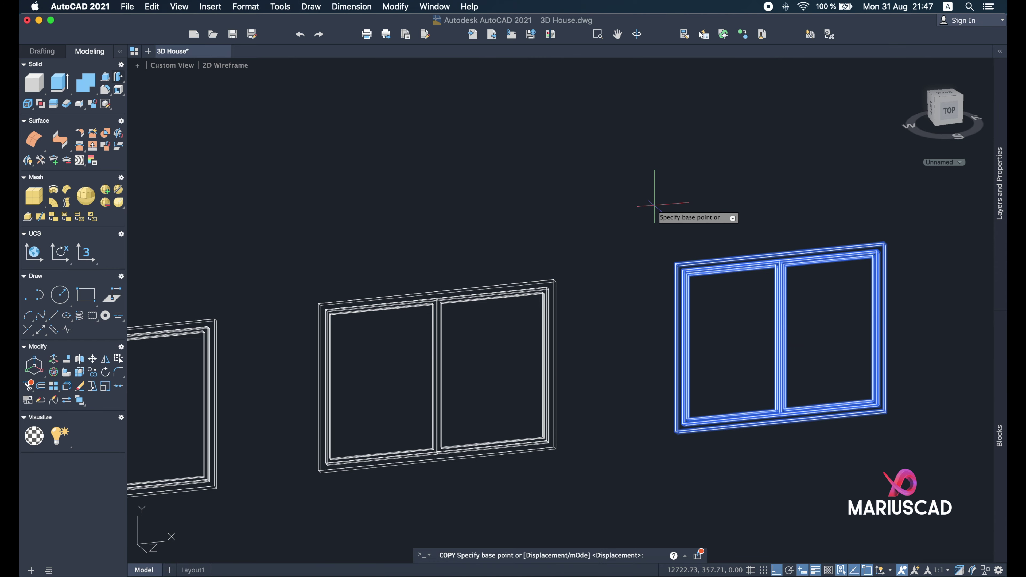
pyautogui.keyDown('shift'); pyautogui.moveTo(685, 272); pyautogui.dragTo(901, 429, button='middle'); pyautogui.keyUp('shift')
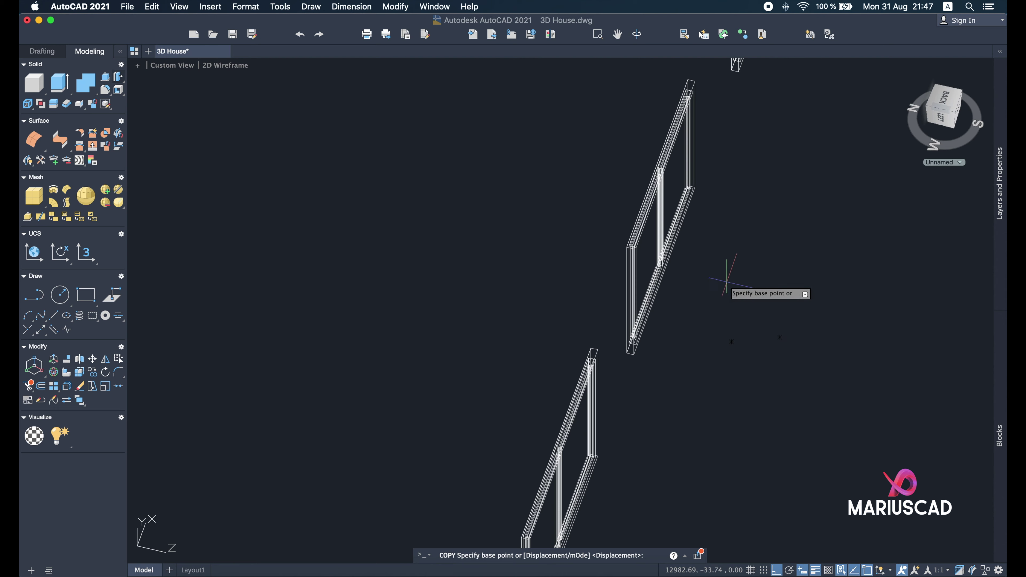
pyautogui.scroll(3, 635, 259)
pyautogui.keyDown('shift'); pyautogui.moveTo(639, 243); pyautogui.dragTo(664, 323, button='middle'); pyautogui.keyUp('shift')
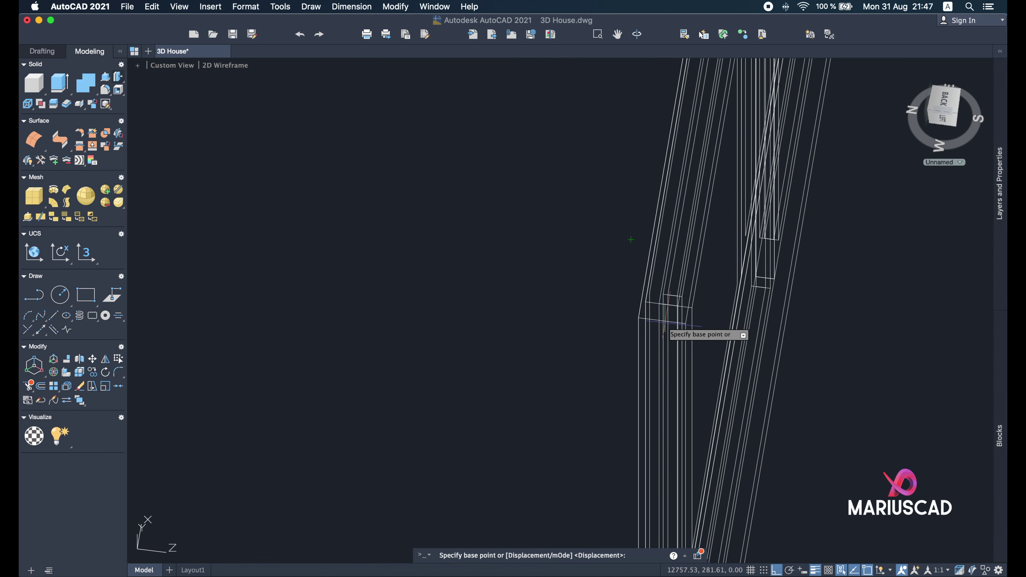
pyautogui.click(668, 304)
# Place the third double window's copy in the opposite long wall's end opening nearest the original windows.
pyautogui.scroll(-5, 665, 315)
pyautogui.moveTo(848, 188); pyautogui.dragTo(436, 376, button='middle')
pyautogui.scroll(-5, 429, 378)
pyautogui.scroll(8, 475, 133)
pyautogui.keyDown('shift'); pyautogui.moveTo(527, 270); pyautogui.dragTo(585, 290, button='middle'); pyautogui.keyUp('shift')
pyautogui.scroll(6, 585, 290)
pyautogui.keyDown('shift'); pyautogui.moveTo(600, 389); pyautogui.dragTo(568, 392, button='middle'); pyautogui.keyUp('shift')
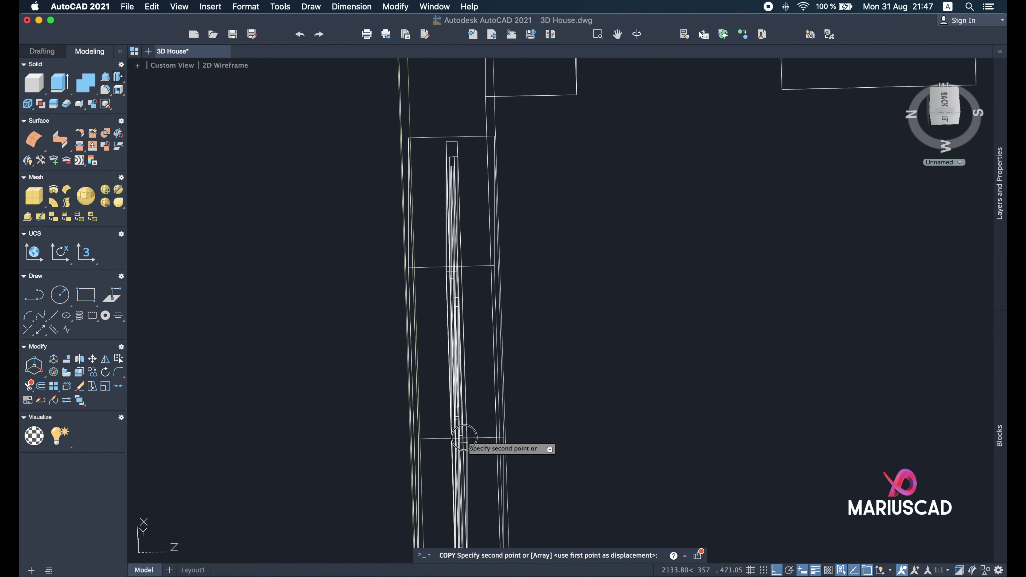
pyautogui.click(464, 438)
# Place another copy of the third double window in the far end opening of the same long wall and finish copying.
pyautogui.scroll(-5, 465, 377)
pyautogui.scroll(2, 469, 430)
pyautogui.scroll(5, 514, 309)
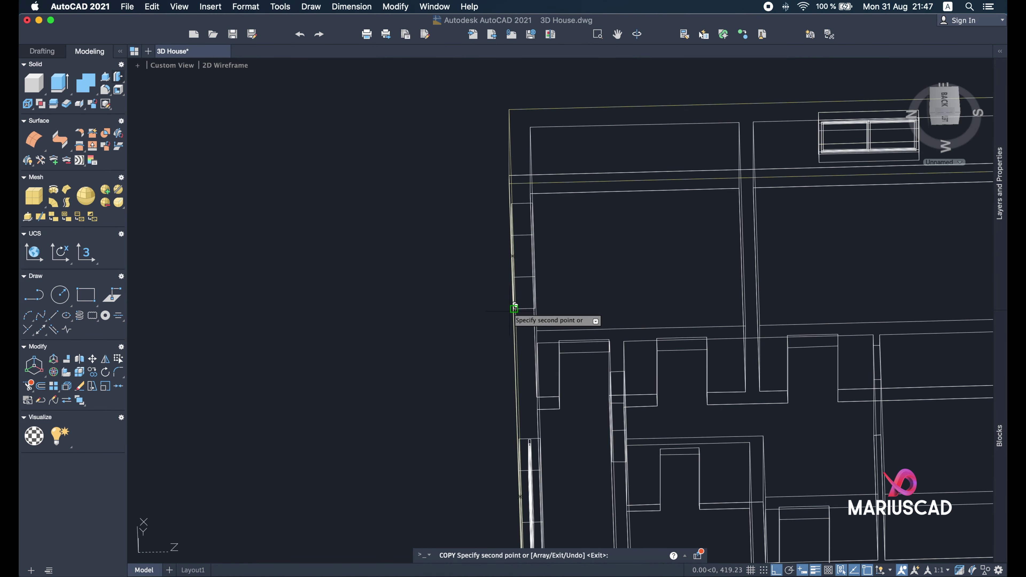
pyautogui.scroll(5, 513, 308)
pyautogui.scroll(-5, 545, 252)
pyautogui.keyDown('shift'); pyautogui.moveTo(546, 252); pyautogui.dragTo(581, 272, button='middle'); pyautogui.keyUp('shift')
pyautogui.scroll(4, 589, 274)
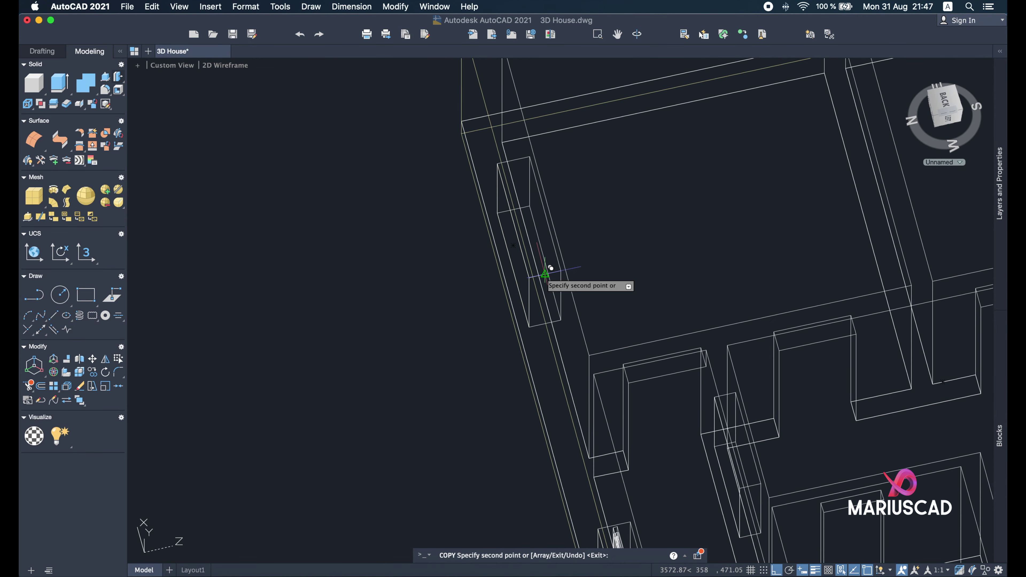
pyautogui.scroll(-5, 549, 268)
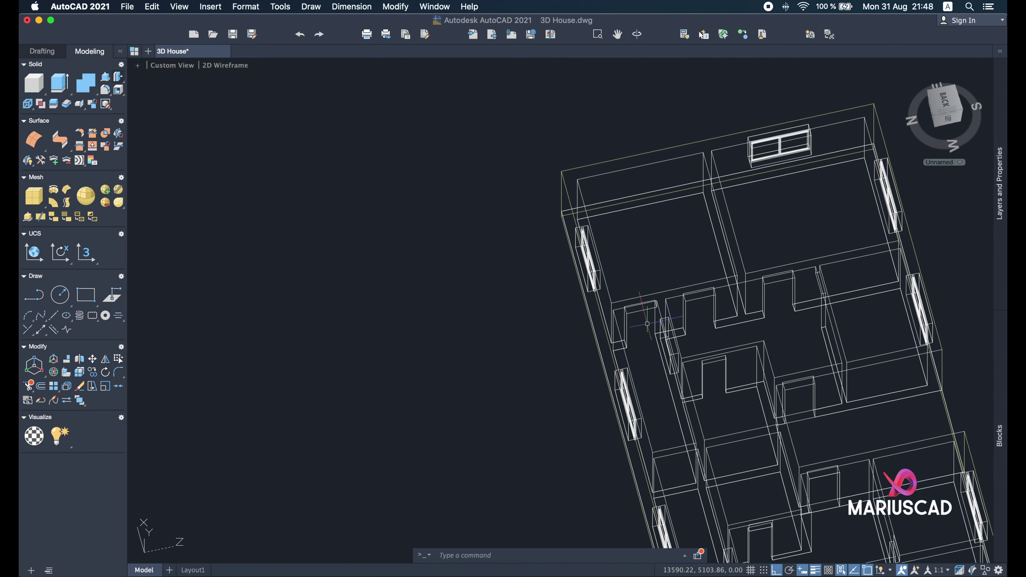
# Start copying the single-pane window from the midpoint of its frame's upper side edge.
pyautogui.keyDown('shift'); pyautogui.moveTo(718, 373); pyautogui.dragTo(391, 398, button='middle'); pyautogui.keyUp('shift')
pyautogui.moveTo(361, 347); pyautogui.dragTo(754, 382, button='middle')
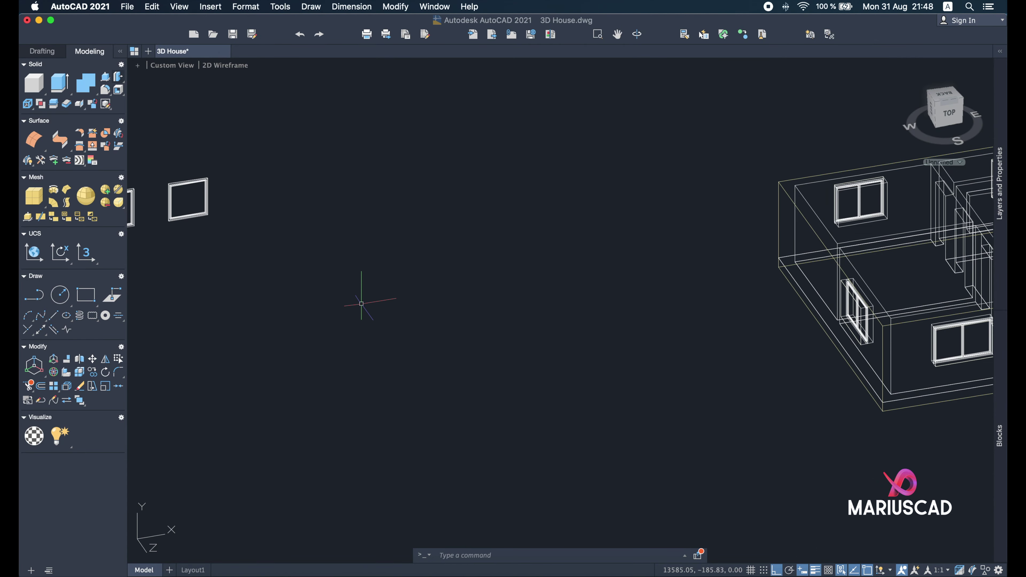
pyautogui.moveTo(236, 218); pyautogui.dragTo(479, 355, button='middle')
pyautogui.click(401, 289)
pyautogui.scroll(-5, 452, 337)
pyautogui.scroll(5, 458, 338)
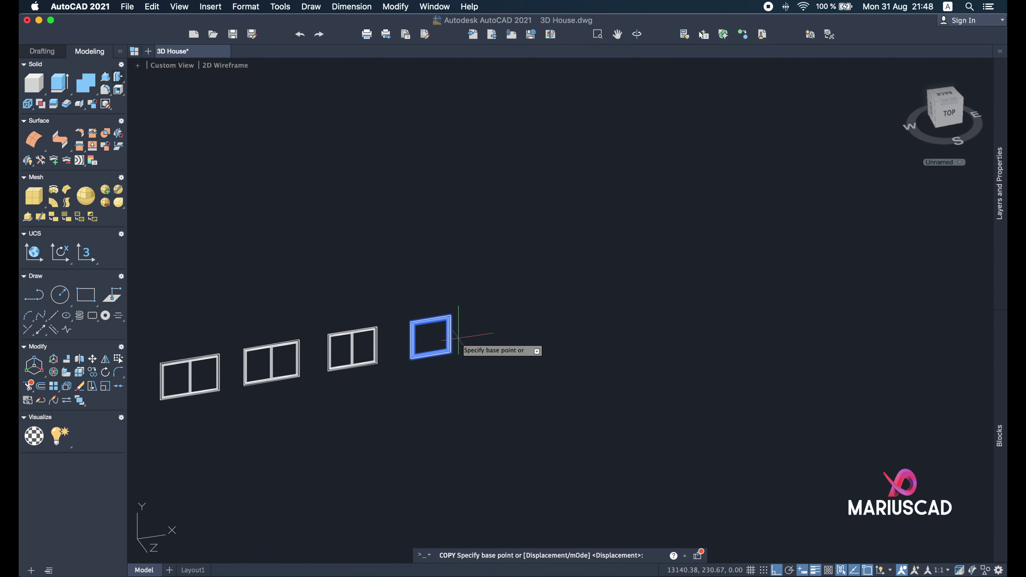
pyautogui.moveTo(451, 341)
pyautogui.keyDown('shift'); pyautogui.mouseDown(button='middle')
pyautogui.moveTo(550, 374)
pyautogui.moveTo(454, 337)
pyautogui.mouseUp(button='middle'); pyautogui.keyUp('shift')
pyautogui.scroll(8, 295, 262)
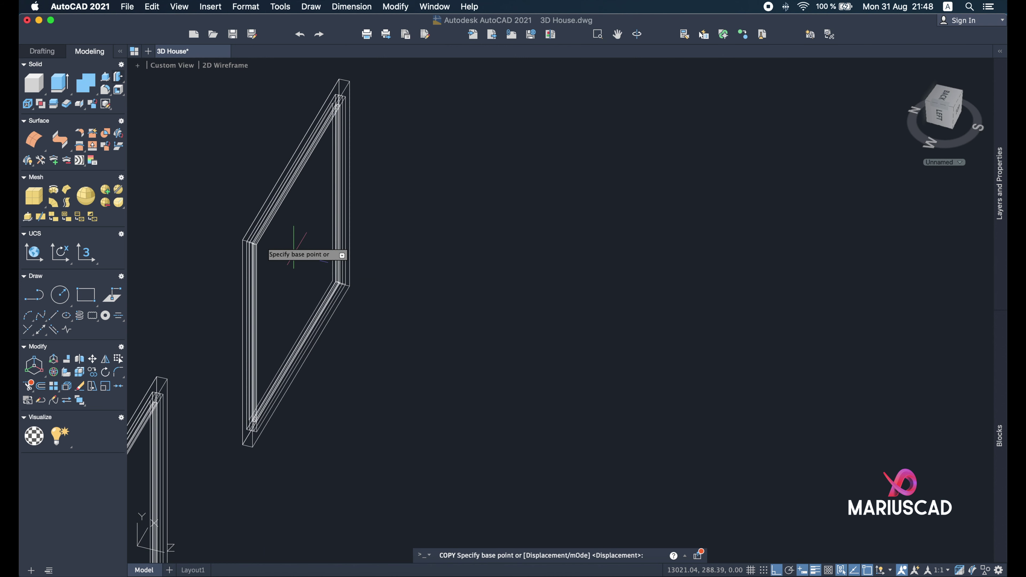
pyautogui.scroll(4, 258, 253)
pyautogui.keyDown('shift'); pyautogui.moveTo(274, 284); pyautogui.dragTo(438, 268, button='middle'); pyautogui.keyUp('shift')
pyautogui.scroll(4, 251, 294)
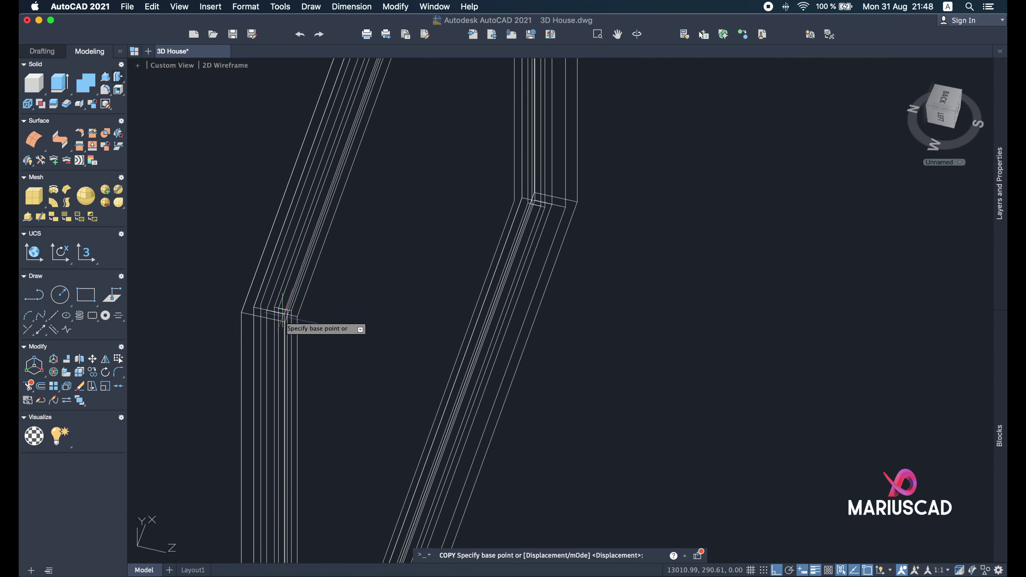
pyautogui.click(263, 316)
# Place the single-pane window's copy in the first inner wall opening, snapping to the midpoint of the opening's upper side edge.
pyautogui.scroll(-8, 307, 299)
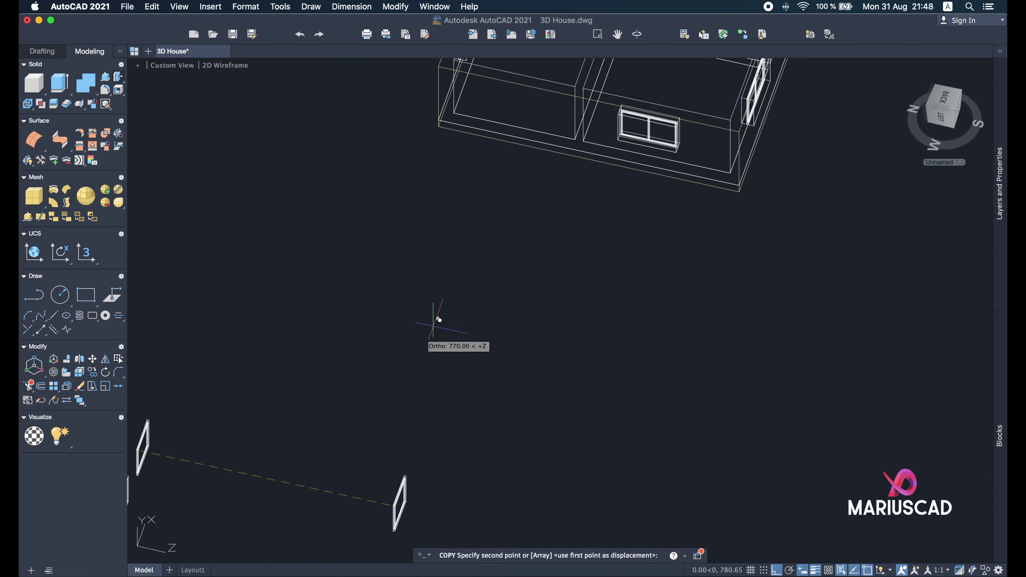
pyautogui.scroll(5, 490, 243)
pyautogui.scroll(5, 585, 263)
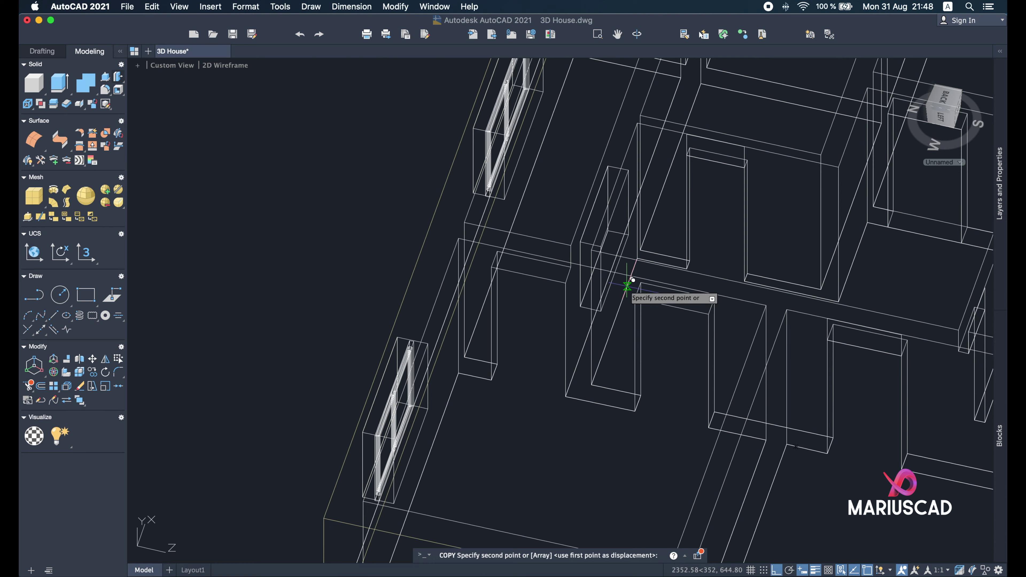
pyautogui.moveTo(579, 251)
pyautogui.keyDown('shift'); pyautogui.mouseDown(button='middle')
pyautogui.moveTo(584, 268)
pyautogui.moveTo(581, 258)
pyautogui.mouseUp(button='middle'); pyautogui.keyUp('shift')
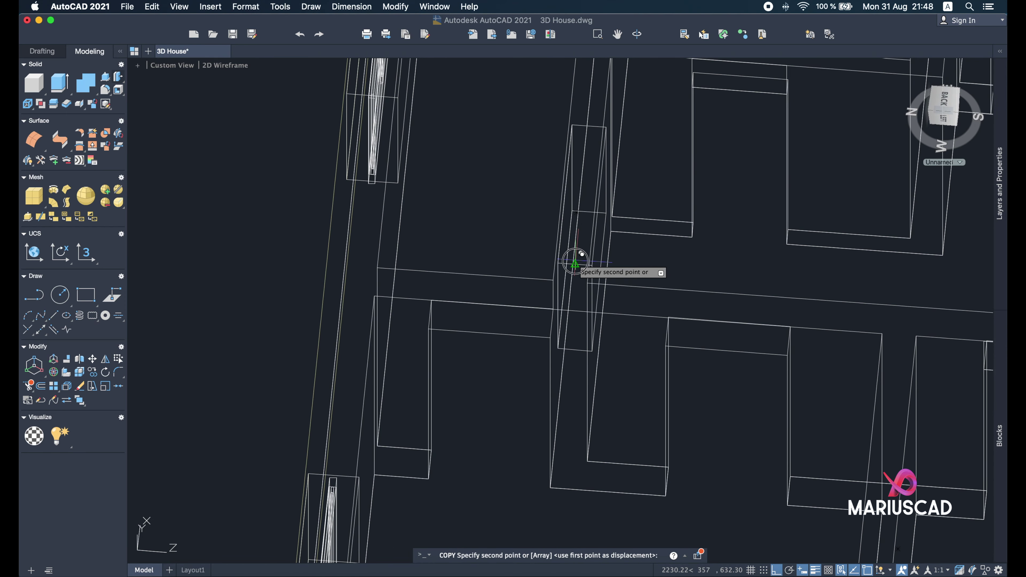
pyautogui.click(575, 264)
# Place another copy of the single-pane window in the second inner wall opening and finish copying.
pyautogui.scroll(-6, 572, 265)
pyautogui.scroll(5, 442, 238)
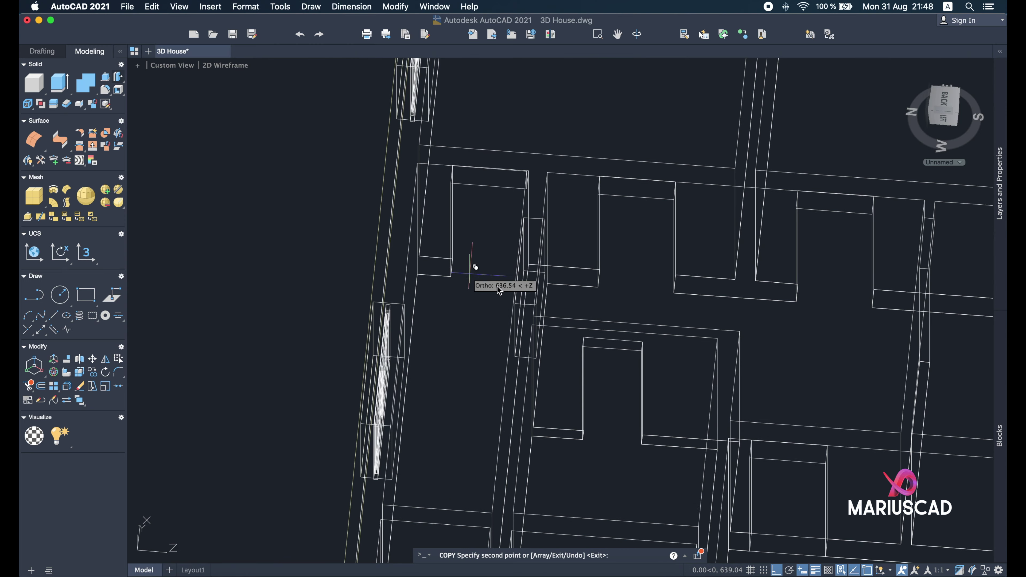
pyautogui.scroll(3, 520, 292)
pyautogui.scroll(-3, 544, 306)
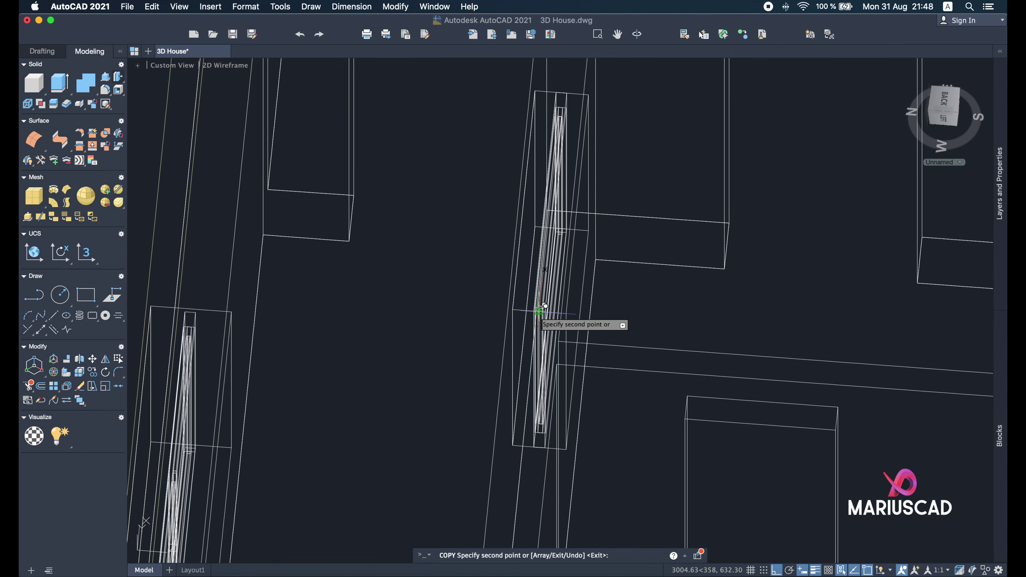
pyautogui.press('Escape')
# Examine the placed windows in the Realistic visual style from several angles and return to 2D Wireframe.
pyautogui.scroll(-5, 733, 305)
pyautogui.scroll(-2, 733, 305)
pyautogui.keyDown('shift'); pyautogui.moveTo(733, 305); pyautogui.dragTo(310, 118, button='middle'); pyautogui.keyUp('shift')
pyautogui.scroll(2, 461, 304)
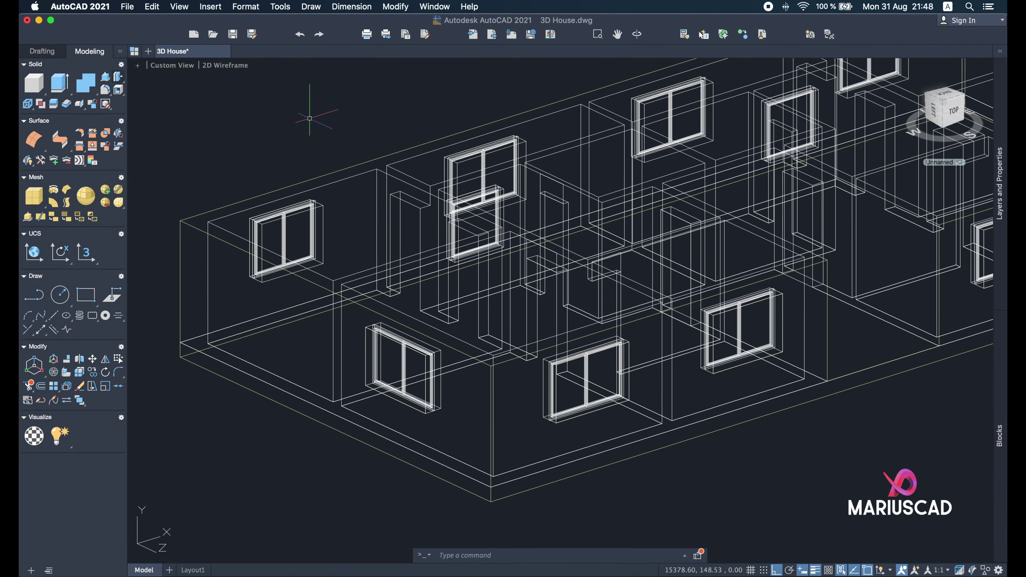
pyautogui.click(242, 72)
pyautogui.click(265, 128)
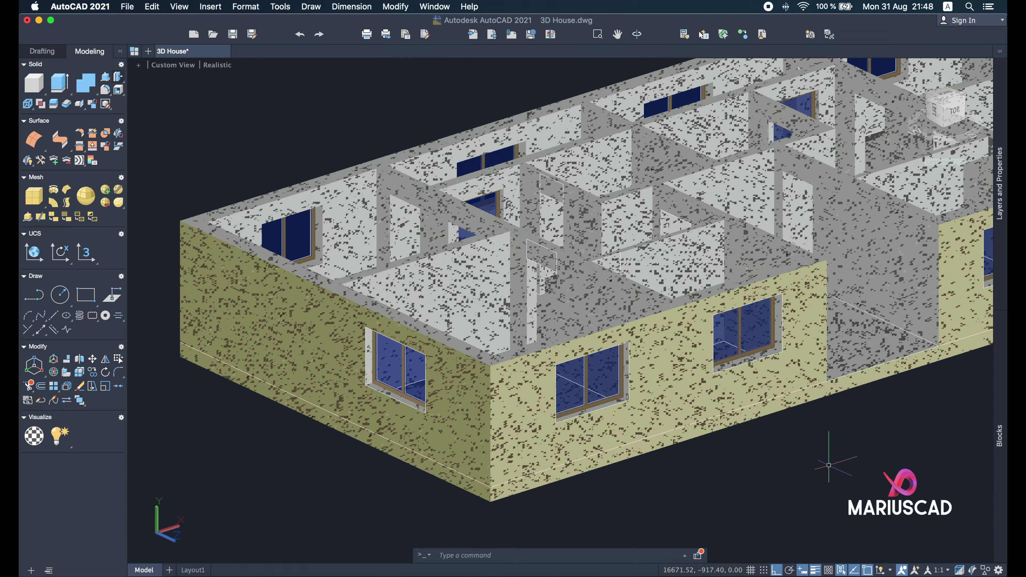
pyautogui.scroll(2, 770, 427)
pyautogui.moveTo(770, 427)
pyautogui.keyDown('shift'); pyautogui.mouseDown(button='middle')
pyautogui.moveTo(701, 427)
pyautogui.moveTo(735, 445)
pyautogui.moveTo(702, 428)
pyautogui.mouseUp(button='middle'); pyautogui.keyUp('shift')
pyautogui.keyDown('shift'); pyautogui.moveTo(766, 388); pyautogui.dragTo(671, 433, button='middle'); pyautogui.keyUp('shift')
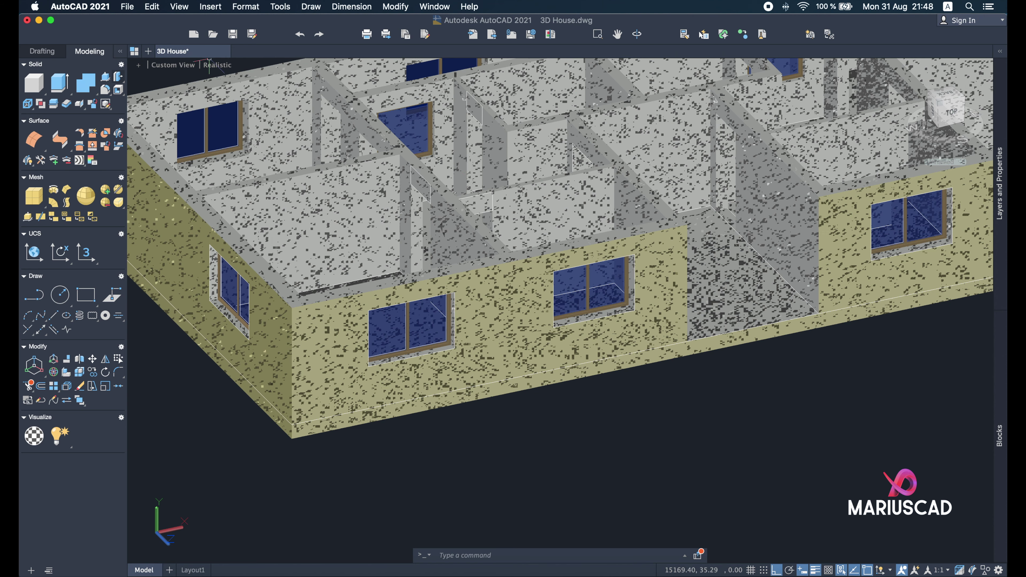
pyautogui.click(226, 65)
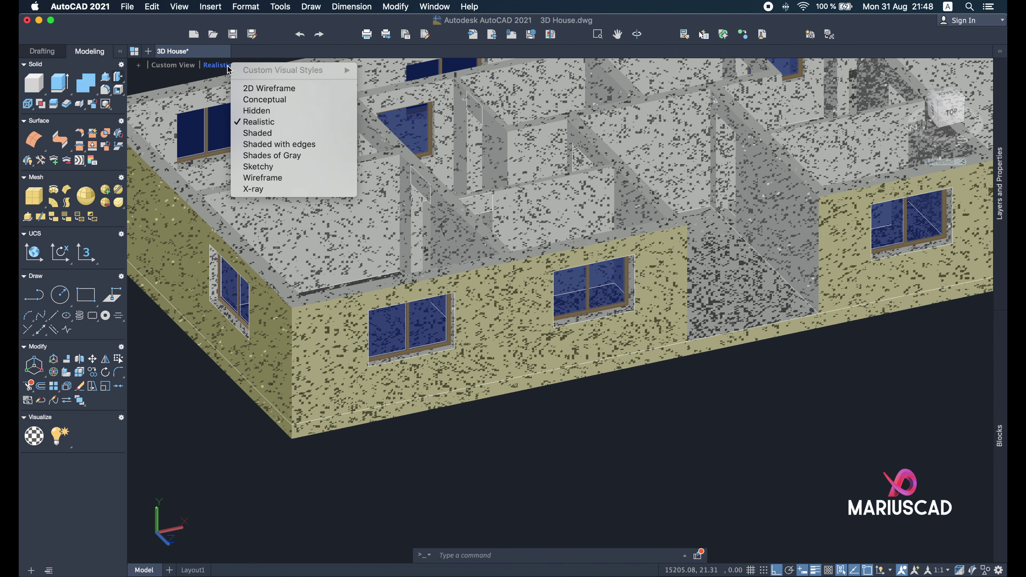
pyautogui.click(250, 88)
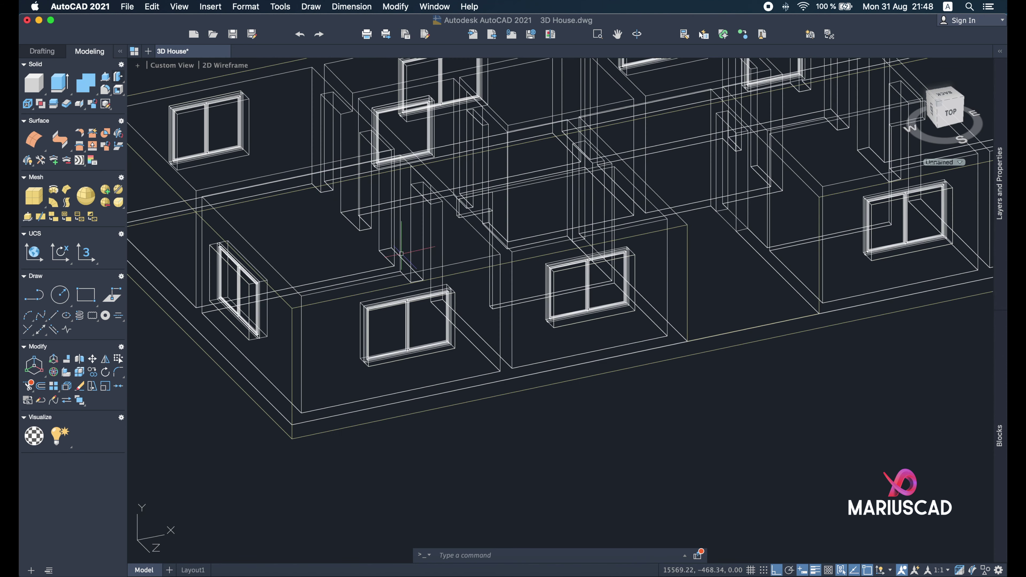
# Turn the view to face the original windows squarely and upright, and align a new UCS with that view.
pyautogui.scroll(-10, 502, 252)
pyautogui.click(942, 121)
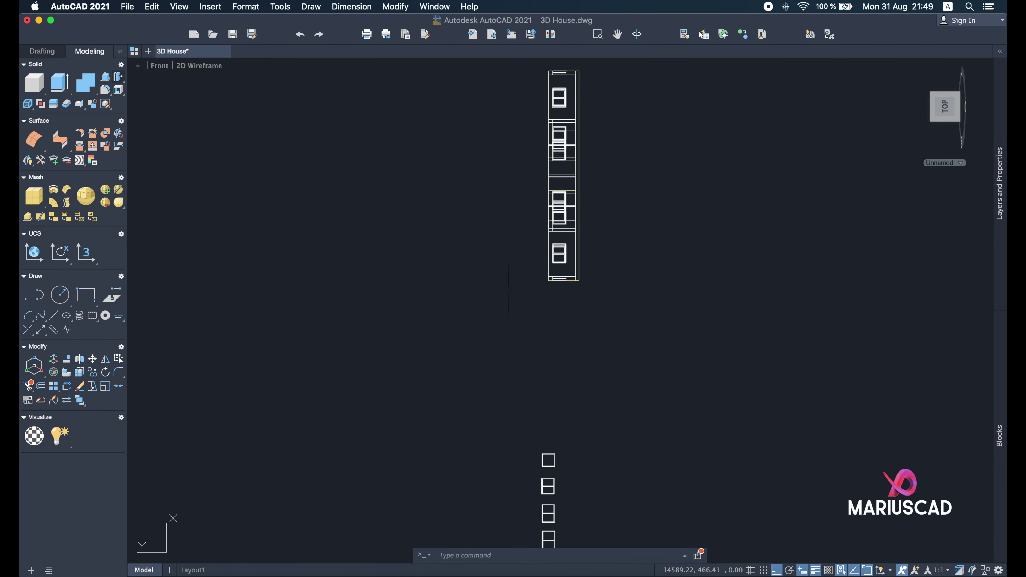
pyautogui.click(986, 81)
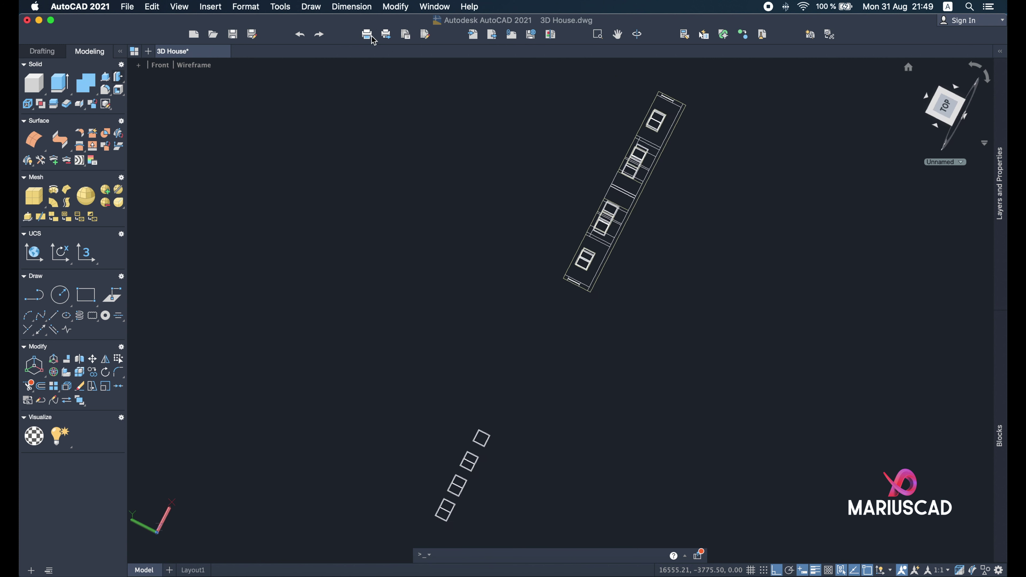
pyautogui.click(280, 6)
pyautogui.moveTo(328, 160)
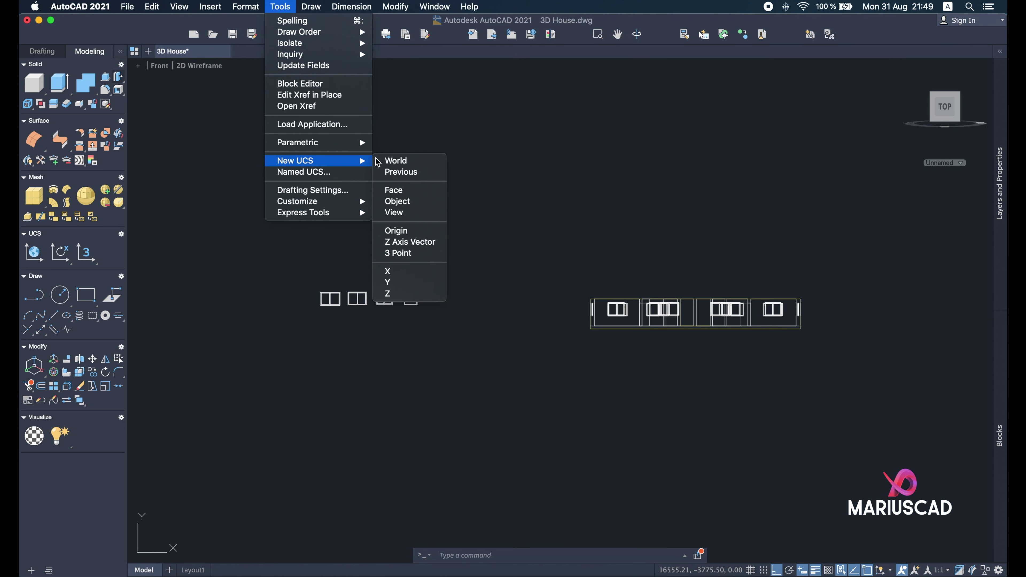
pyautogui.click(402, 206)
# Draw an upright door rectangle 90 wide in the empty space to the left of the original window row.
pyautogui.scroll(5, 357, 326)
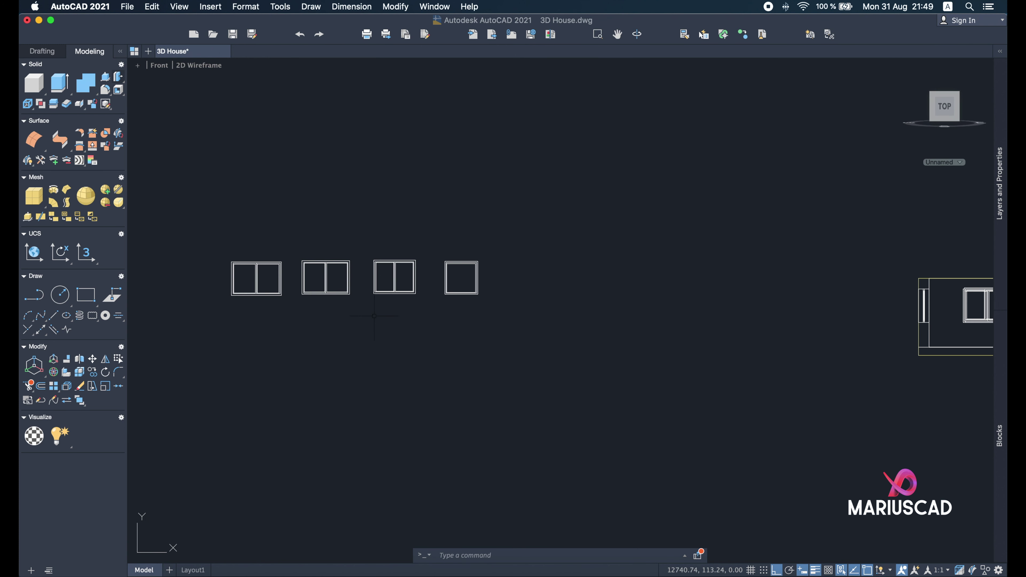
pyautogui.hscroll(-15, 357, 327)
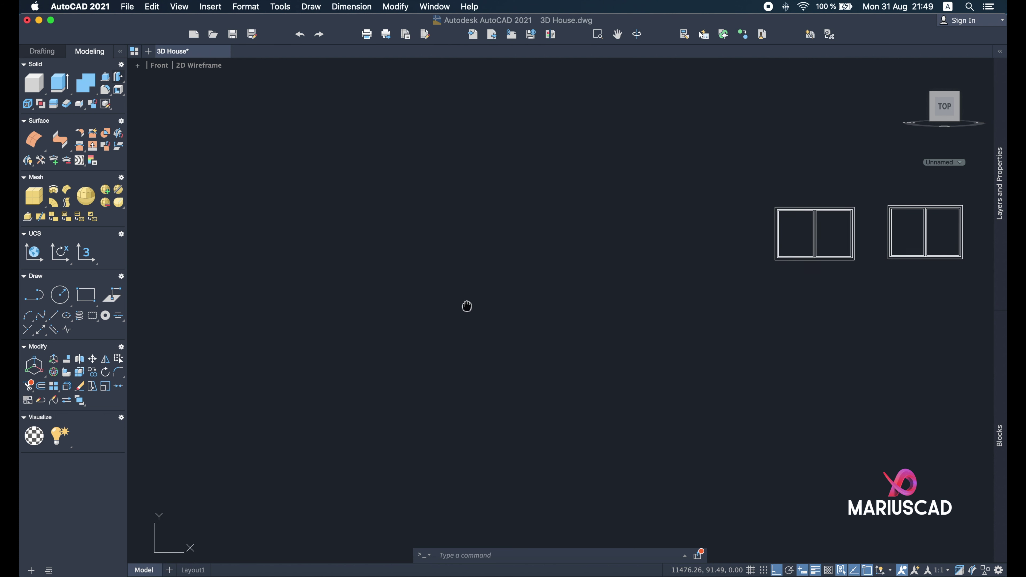
pyautogui.hscroll(-4, 575, 337)
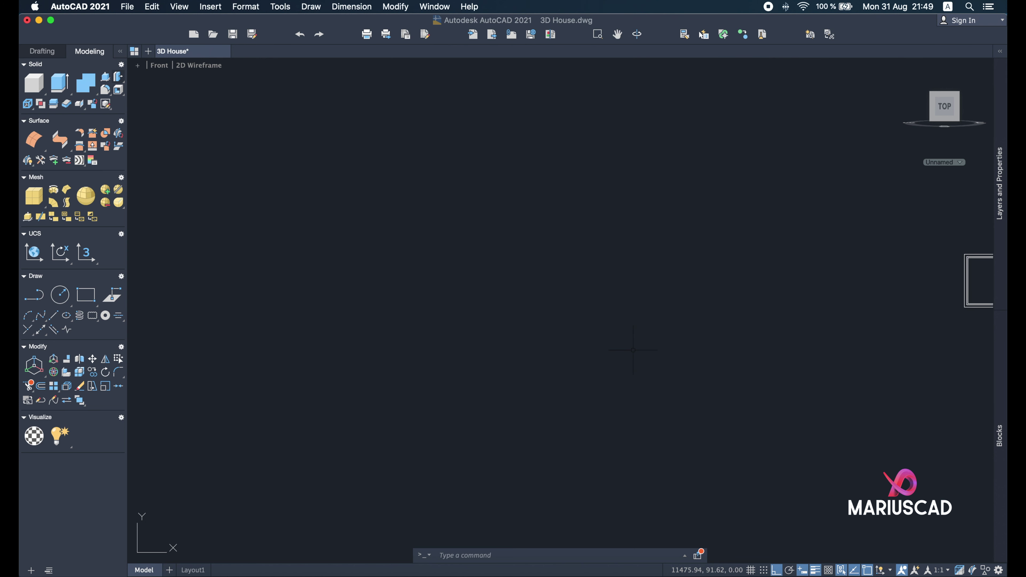
pyautogui.write('ct')
pyautogui.press('Return')
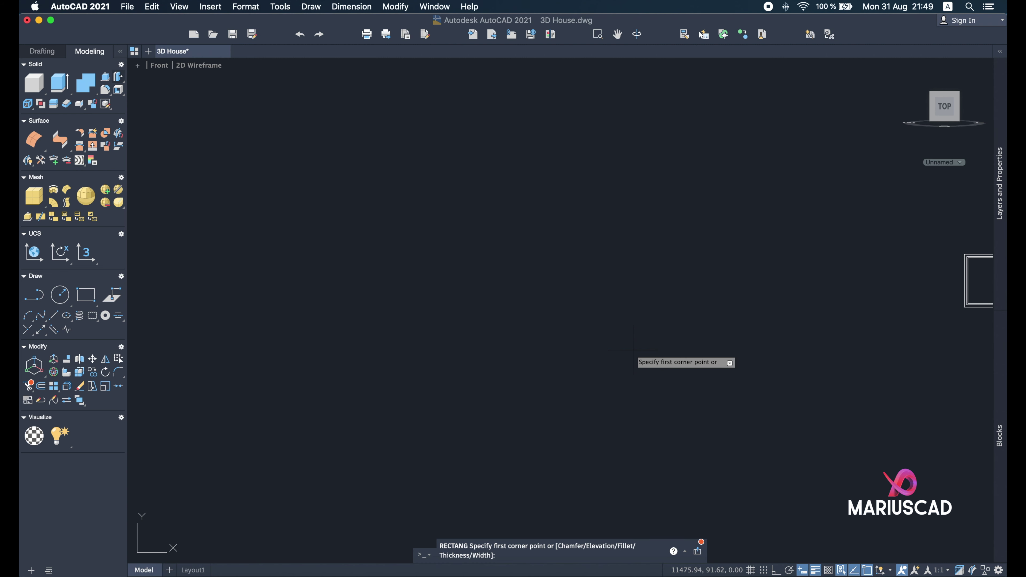
pyautogui.click(339, 227)
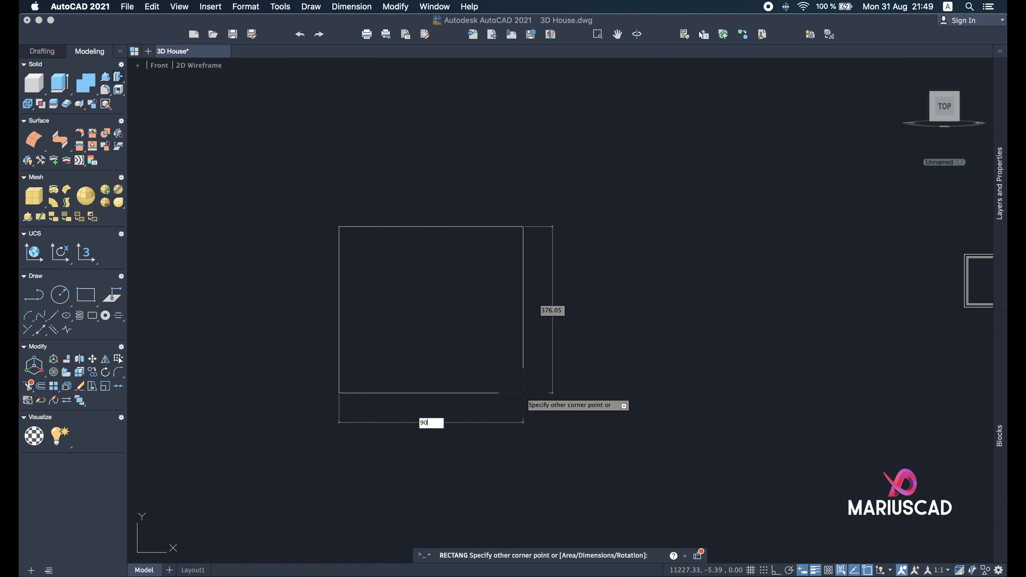
pyautogui.write('90')
pyautogui.press('Tab')
pyautogui.press('Return')
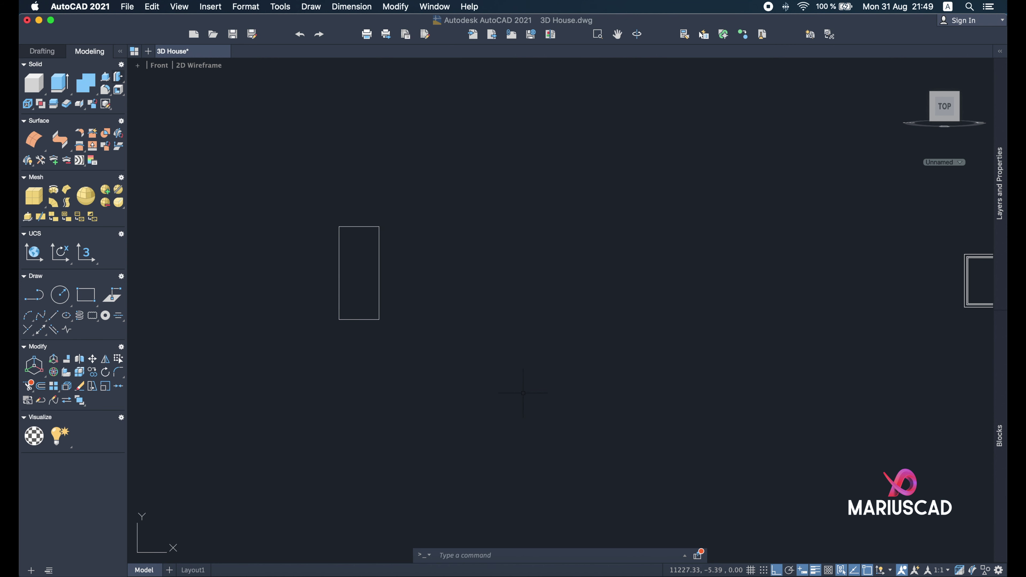
# Offset the door rectangle inward by 5.
pyautogui.scroll(6, 436, 285)
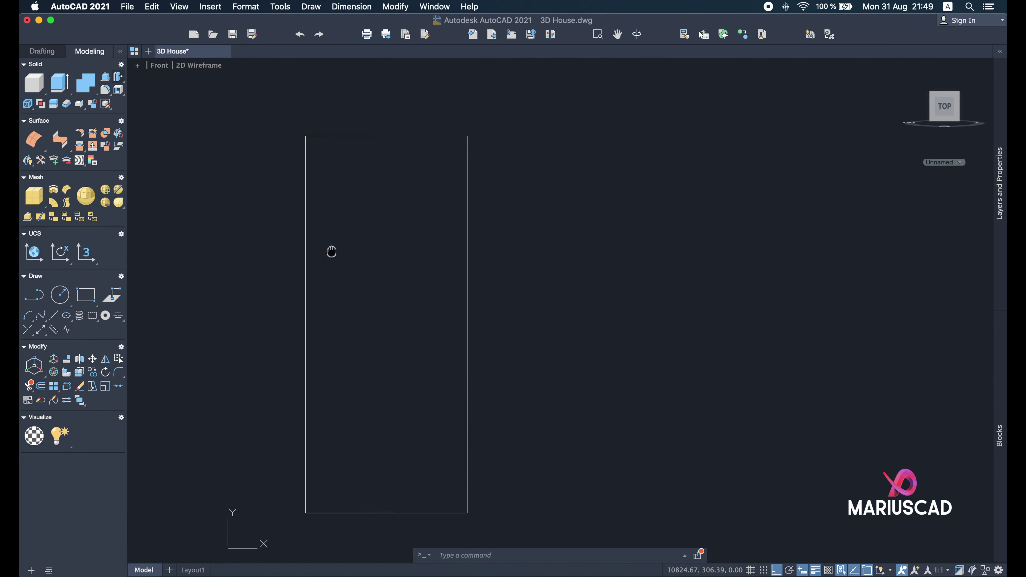
pyautogui.write('off')
pyautogui.press('Return')
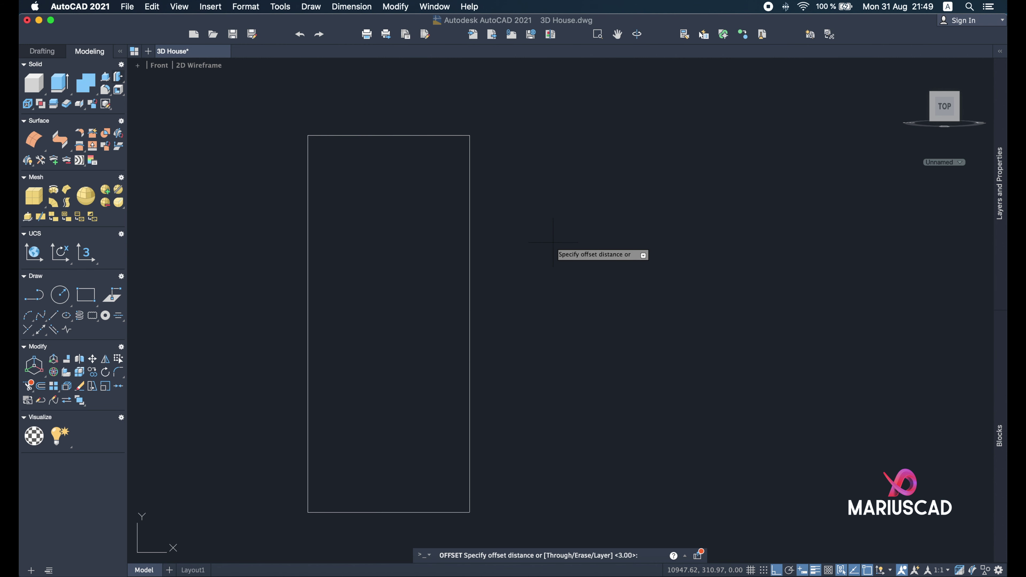
pyautogui.write('5')
pyautogui.press('Return')
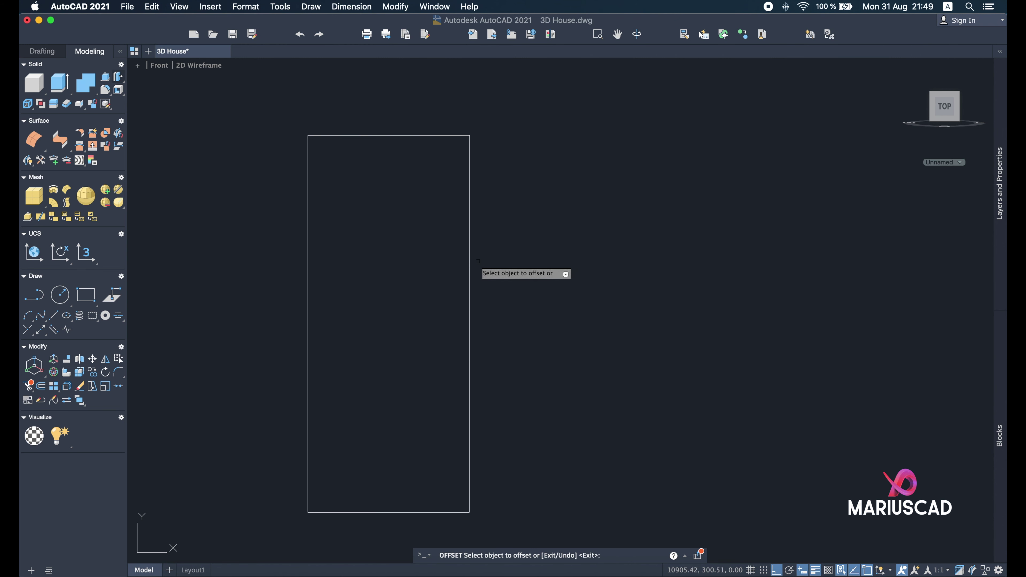
pyautogui.click(468, 265)
pyautogui.click(428, 265)
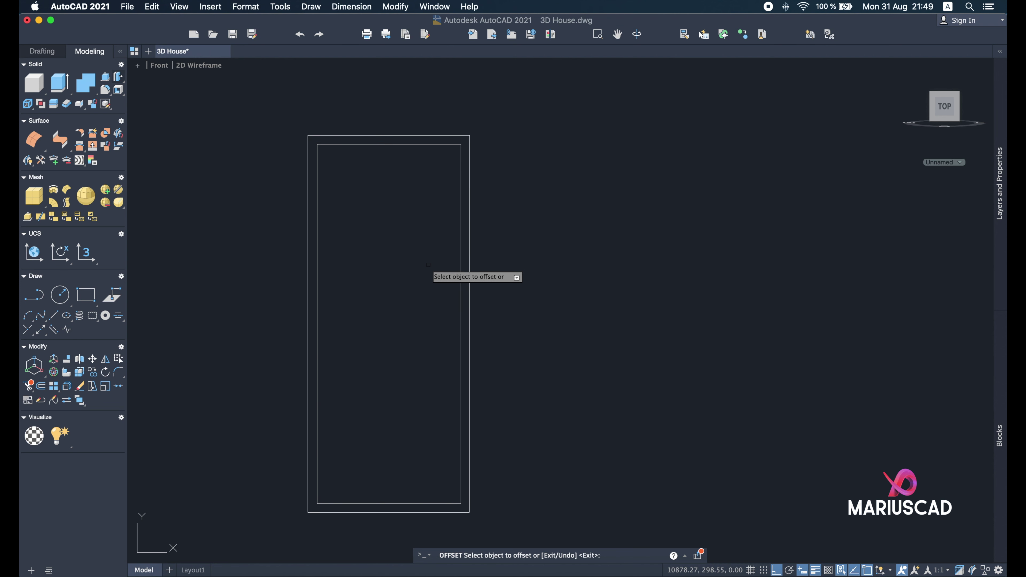
pyautogui.press('Return')
# Explode both the outer and inner door rectangles into separate lines.
pyautogui.write('x')
pyautogui.press('Return')
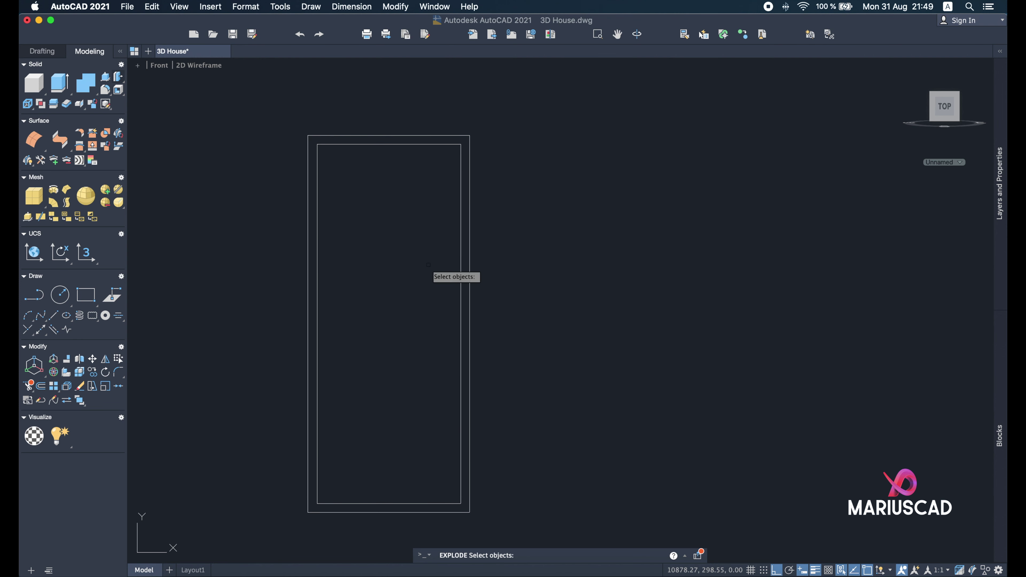
pyautogui.click(497, 533)
pyautogui.click(406, 439)
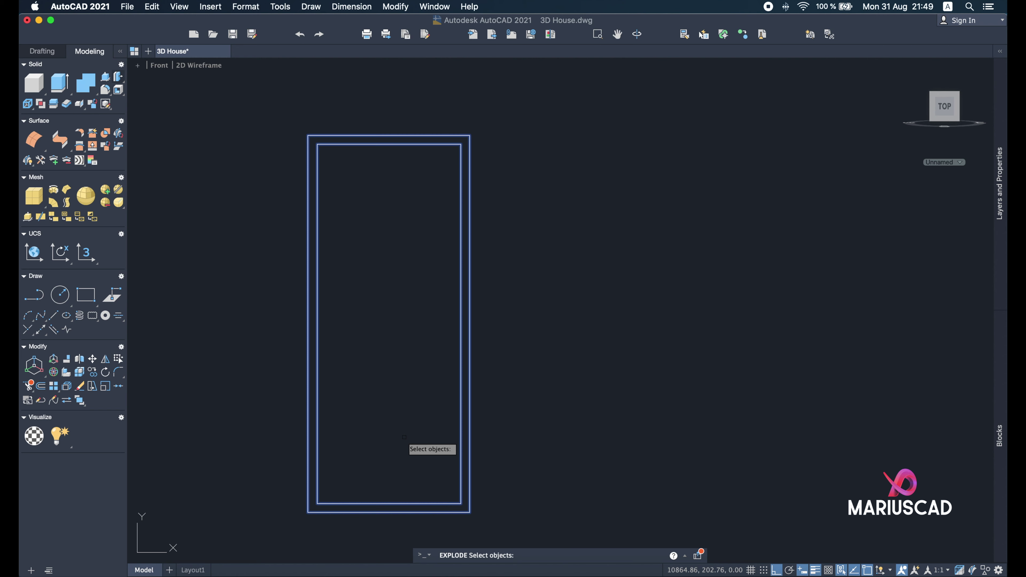
pyautogui.press('Return')
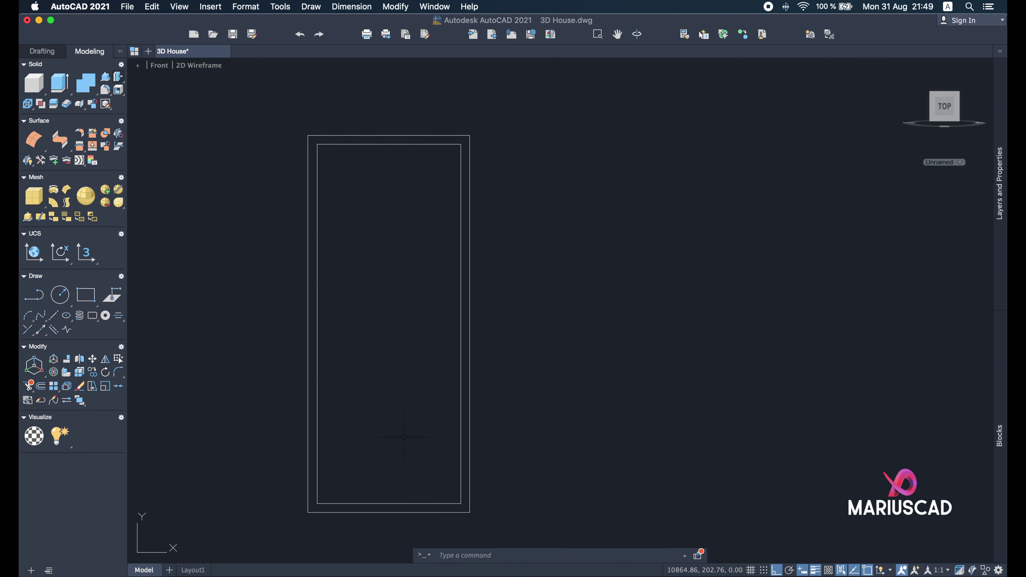
# Delete the bottom line of the inner door rectangle.
pyautogui.scroll(-2, 404, 436)
pyautogui.moveTo(404, 436); pyautogui.dragTo(409, 299, button='middle')
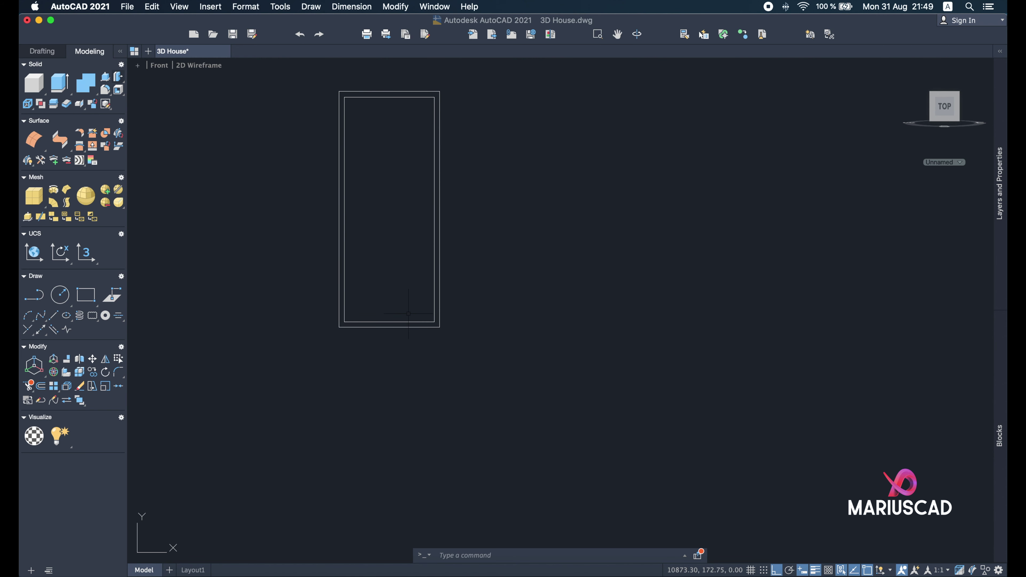
pyautogui.click(409, 323)
pyautogui.write('ext')
pyautogui.press('Return')
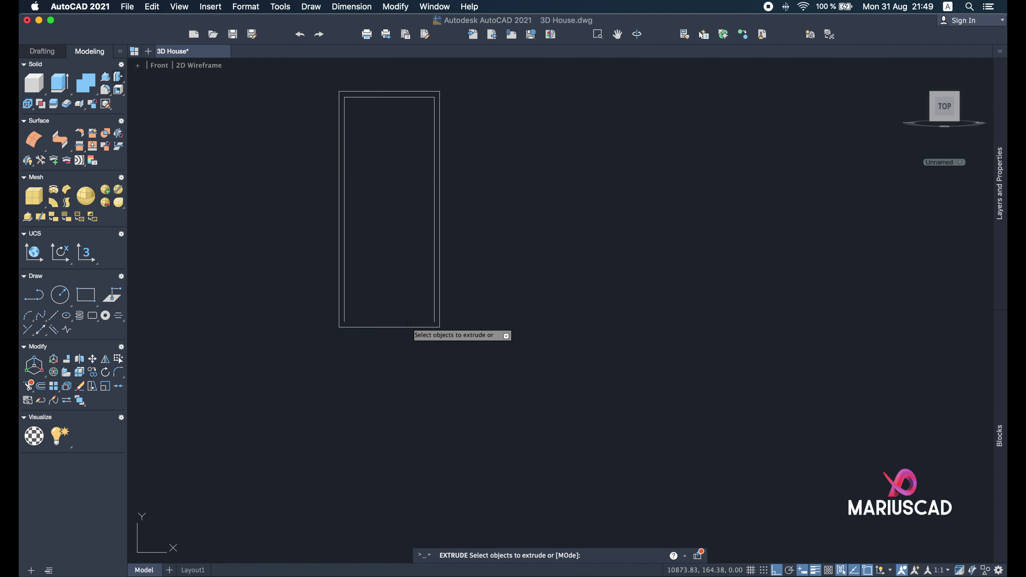
pyautogui.press('Escape')
# Extend both inner vertical lines of the door frame down to the outer bottom line.
pyautogui.write('ex')
pyautogui.press('Return')
pyautogui.scroll(5, 347, 325)
pyautogui.click(353, 325)
pyautogui.click(582, 326)
pyautogui.press('Escape')
# Trim the outer bottom line between the two legs of the door frame.
pyautogui.write('tr')
pyautogui.press('Return')
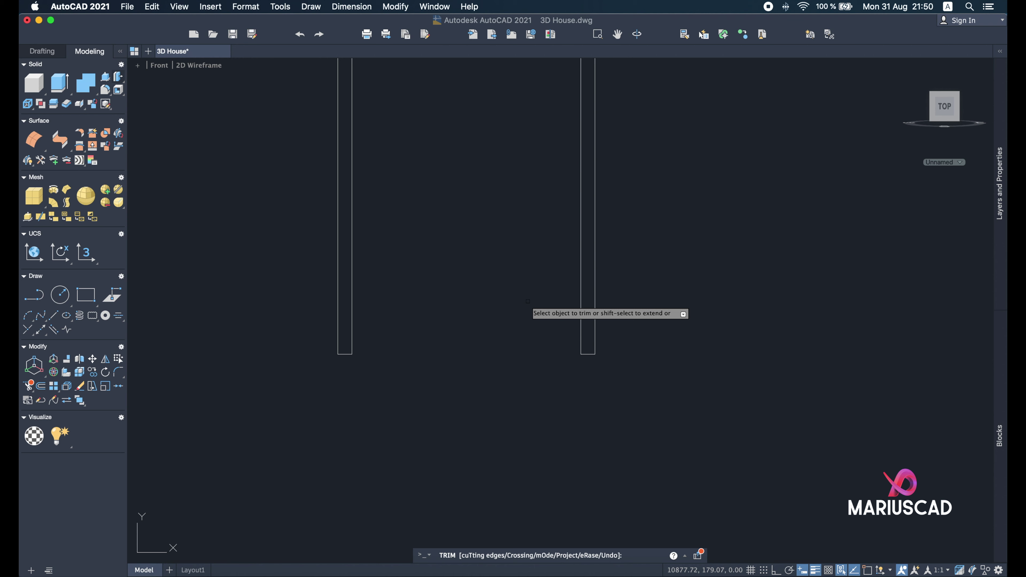
pyautogui.press('Escape')
pyautogui.moveTo(465, 61); pyautogui.dragTo(458, 271, button='middle')
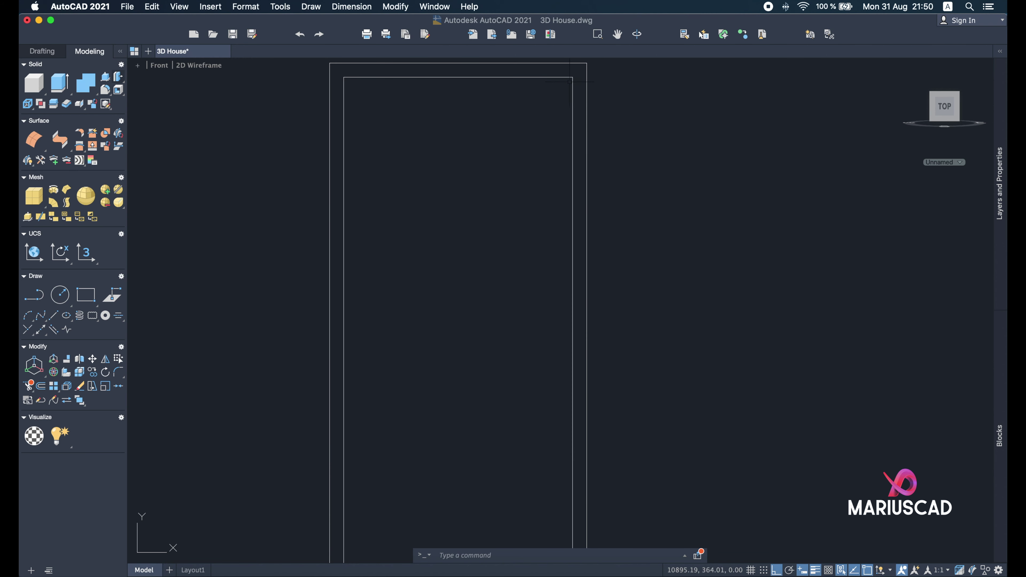
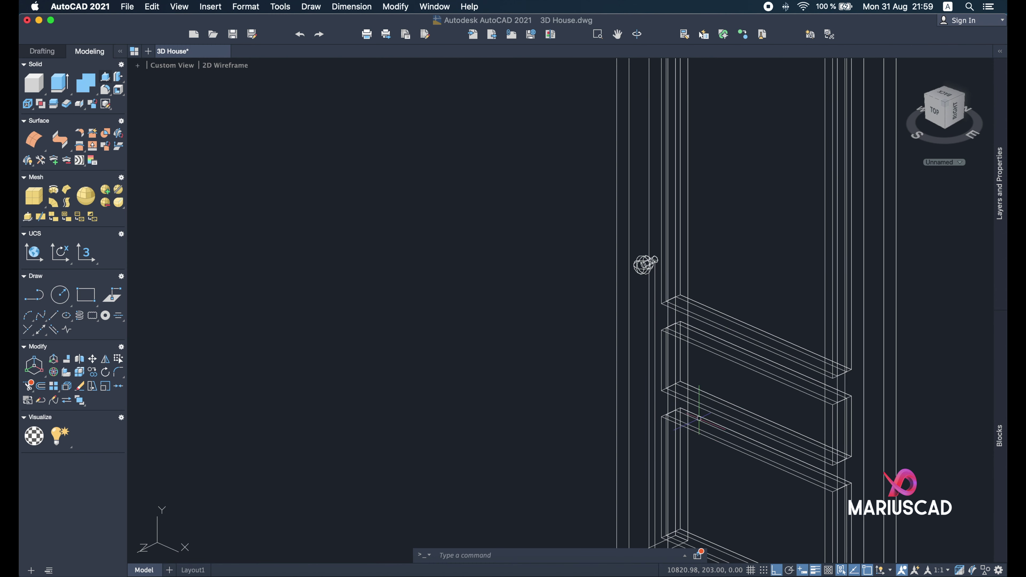
# Draw a short line across the frame's depth from the lower end of the vertical guide line to the opposite bottom edge.
pyautogui.moveTo(698, 420); pyautogui.dragTo(771, 235, button='middle')
pyautogui.scroll(7, 737, 347)
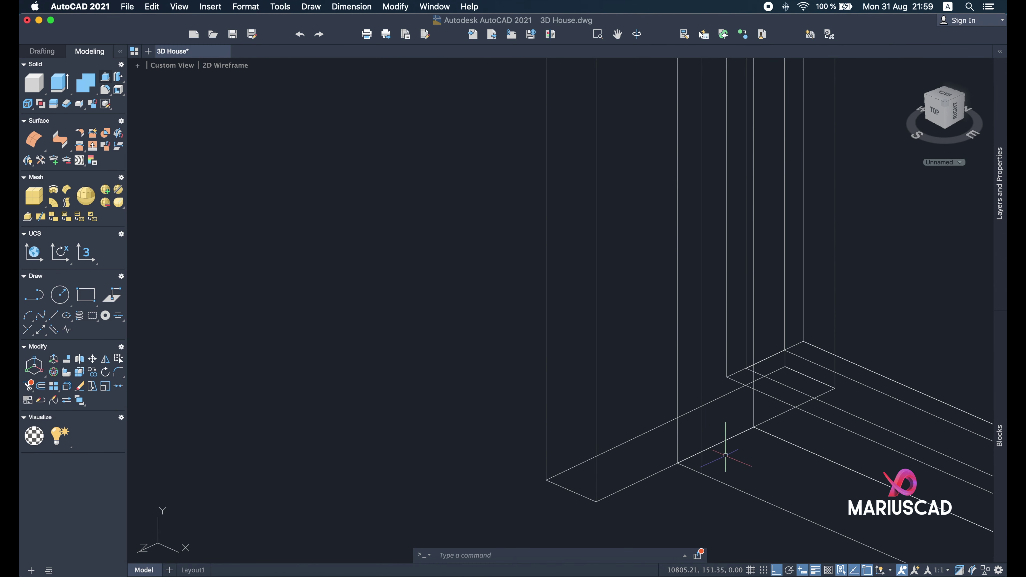
pyautogui.scroll(-5, 746, 466)
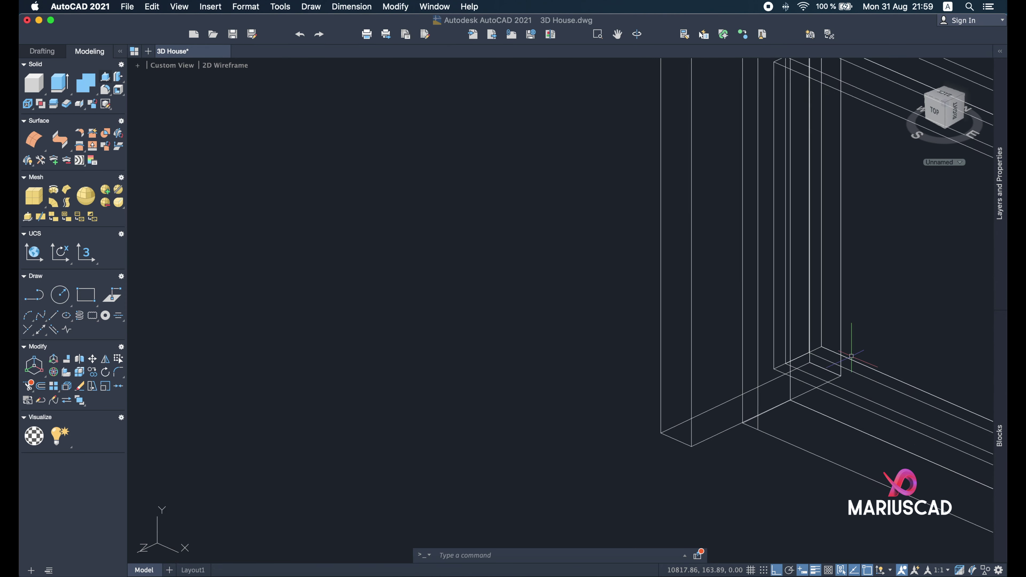
pyautogui.moveTo(806, 87); pyautogui.dragTo(455, 92, button='middle')
pyautogui.keyDown('shift'); pyautogui.moveTo(574, 364); pyautogui.dragTo(599, 389, button='middle'); pyautogui.keyUp('shift')
pyautogui.scroll(5, 599, 389)
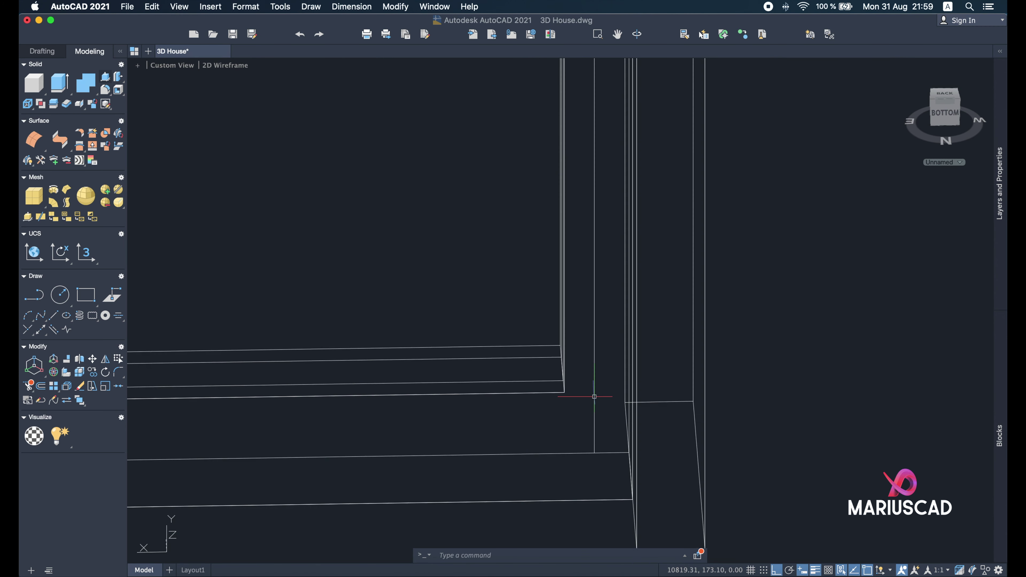
pyautogui.press('Return')
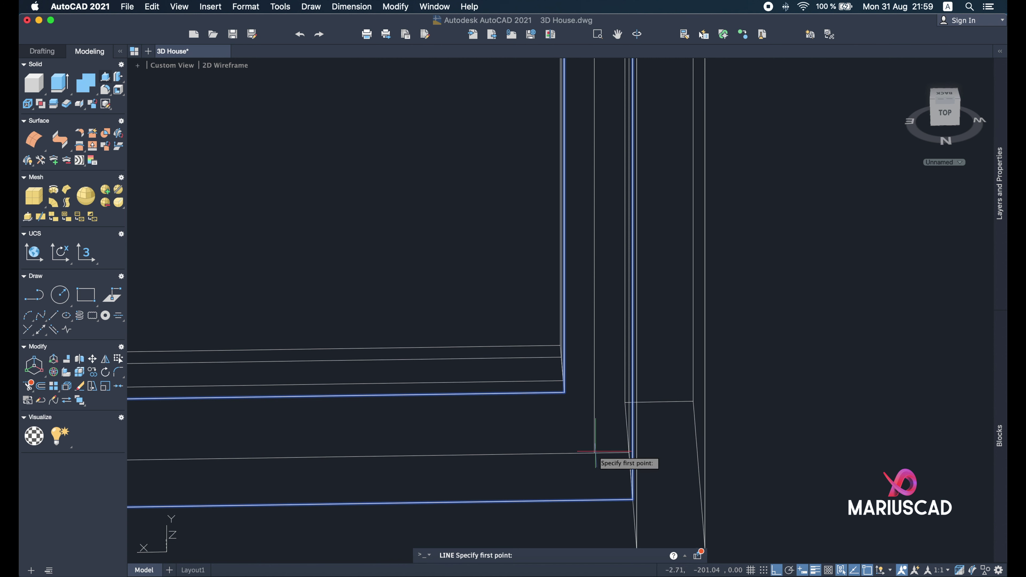
pyautogui.click(594, 452)
pyautogui.click(598, 500)
pyautogui.press('Return')
# Copy the vertical guide line along the short line to the opposite side of the door and delete the short line.
pyautogui.click(593, 428)
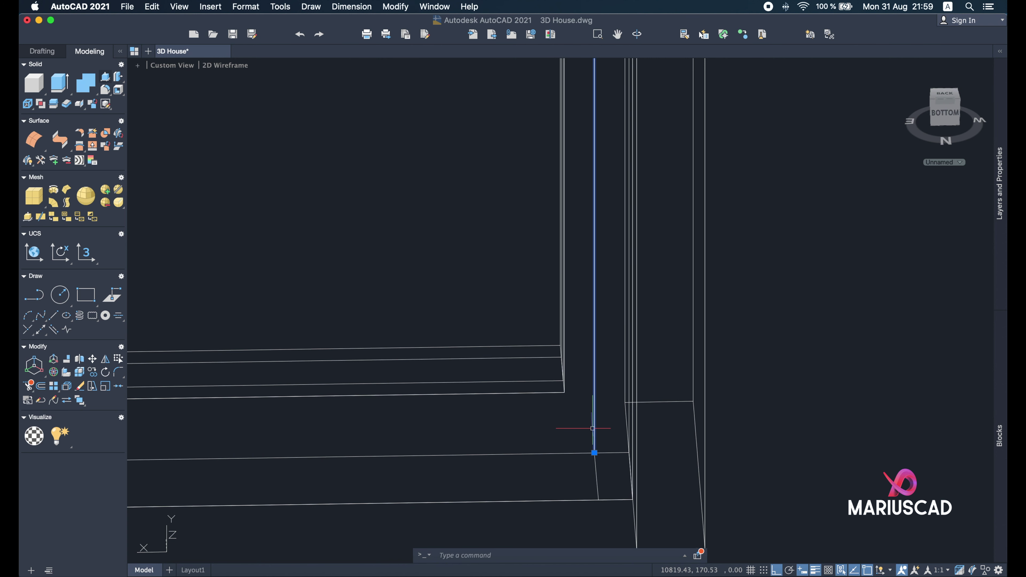
pyautogui.write('co')
pyautogui.press('Return')
pyautogui.click(594, 453)
pyautogui.click(599, 497)
pyautogui.press('Return')
pyautogui.keyDown('shift'); pyautogui.moveTo(599, 497); pyautogui.dragTo(615, 488, button='middle'); pyautogui.keyUp('shift')
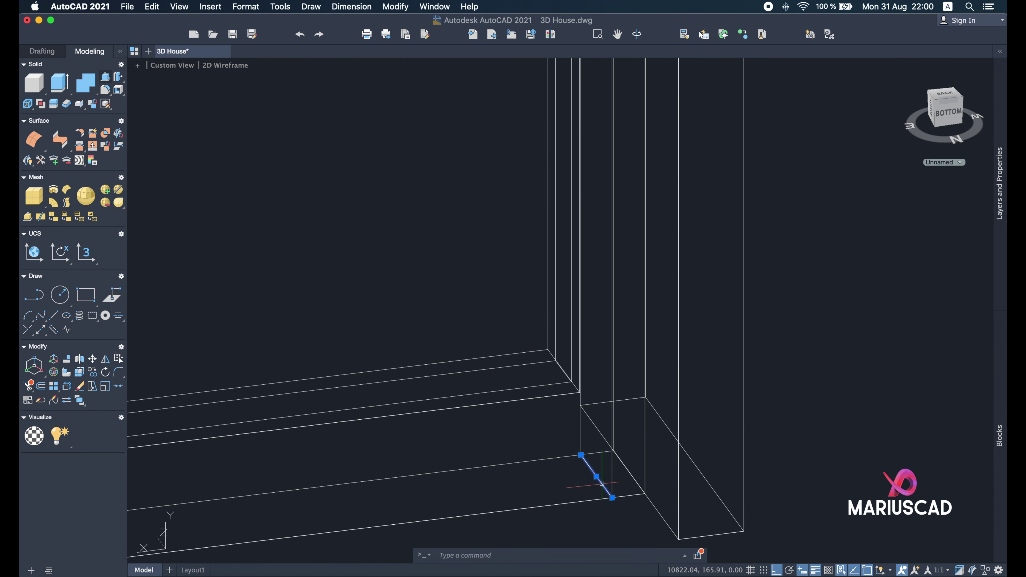
# Copy the new guide line from the frame's bottom corner to the matching bottom corner of the second door.
pyautogui.click(613, 482)
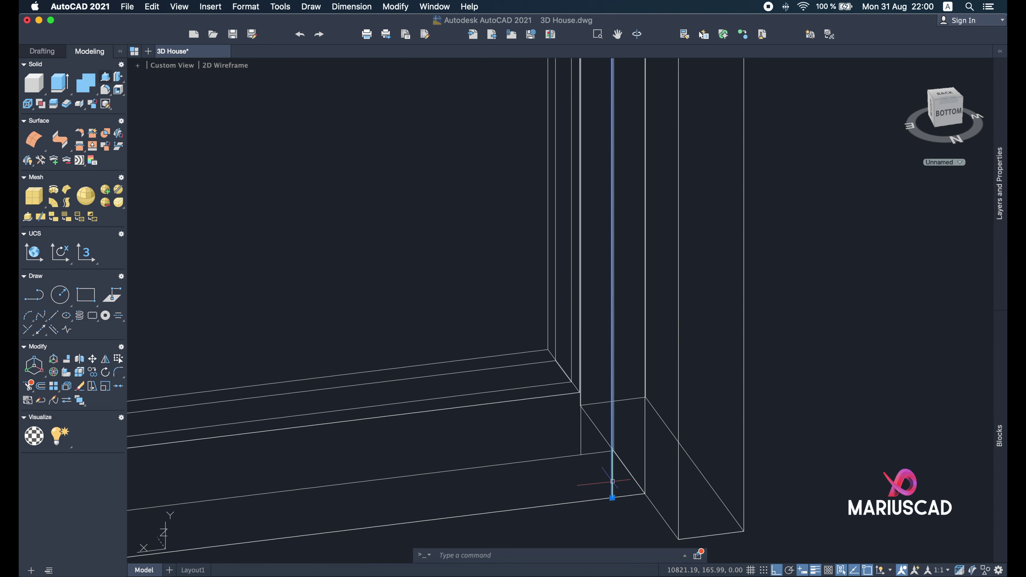
pyautogui.press('Return')
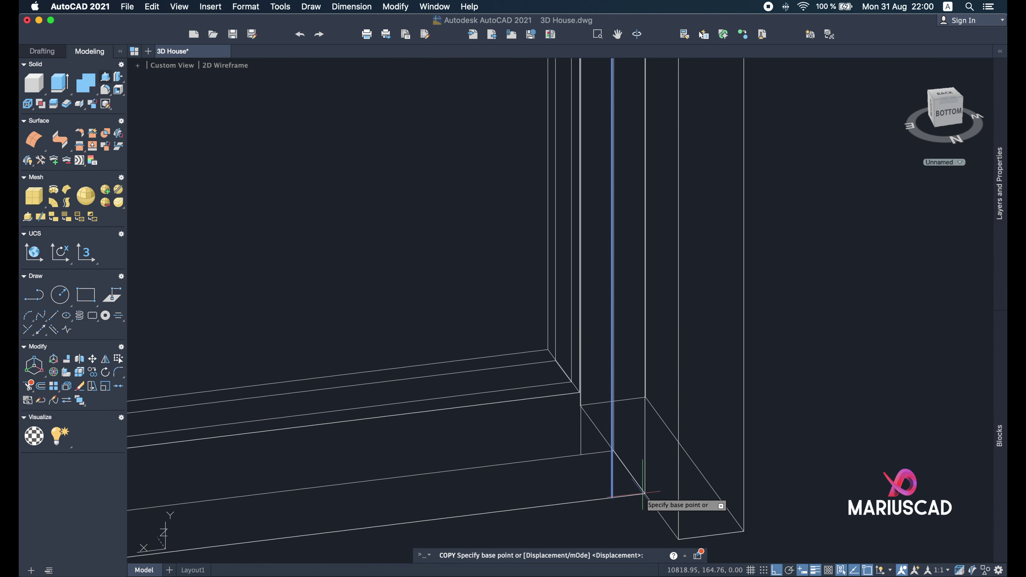
pyautogui.click(643, 492)
pyautogui.scroll(-5, 497, 476)
pyautogui.hscroll(5, 297, 475)
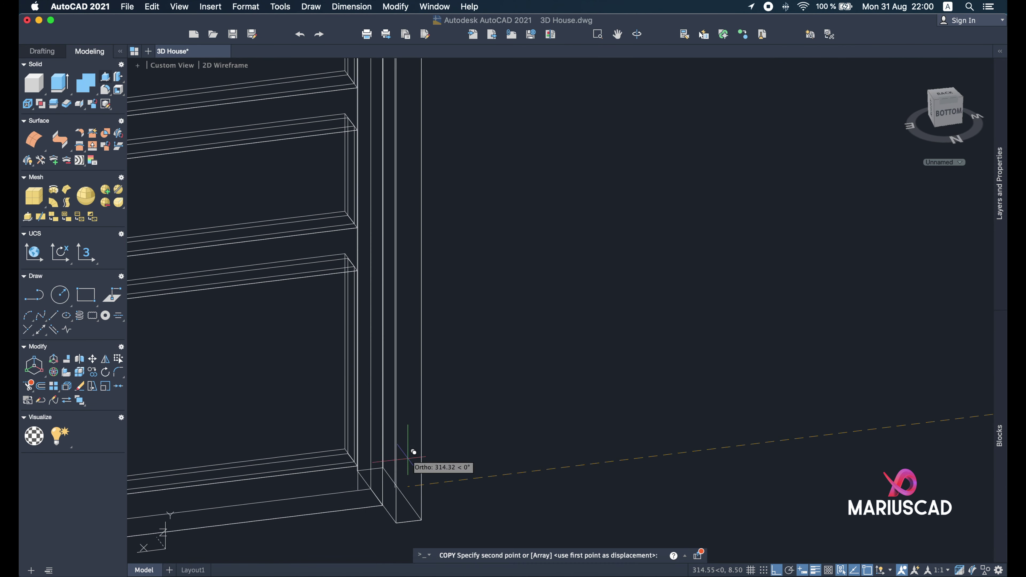
pyautogui.scroll(-5, 413, 452)
pyautogui.scroll(10, 374, 497)
pyautogui.scroll(-5, 351, 504)
pyautogui.click(535, 387)
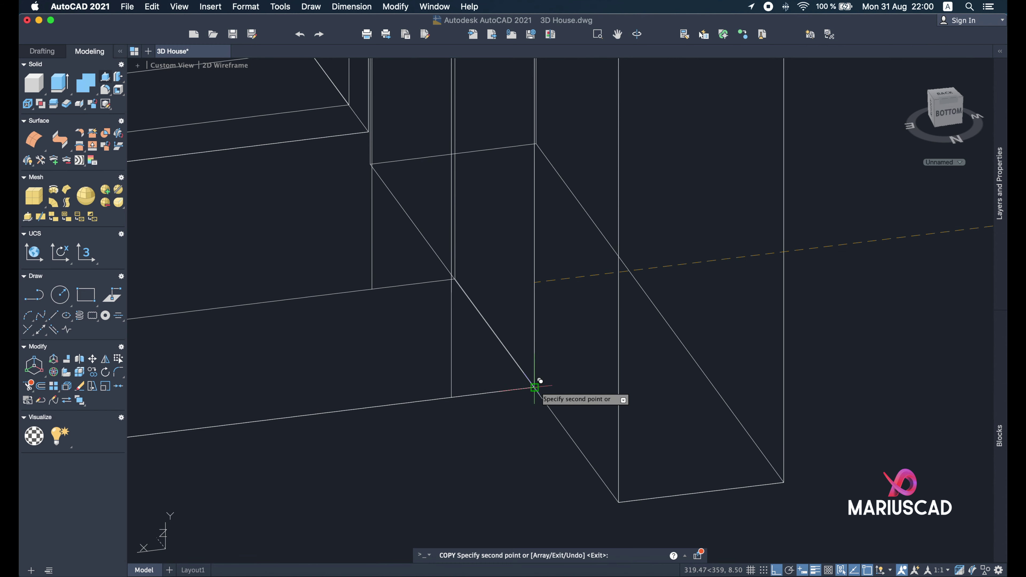
pyautogui.press('Return')
# Delete the leftover vertical guide line on the first door's existing knob side.
pyautogui.scroll(-6, 631, 369)
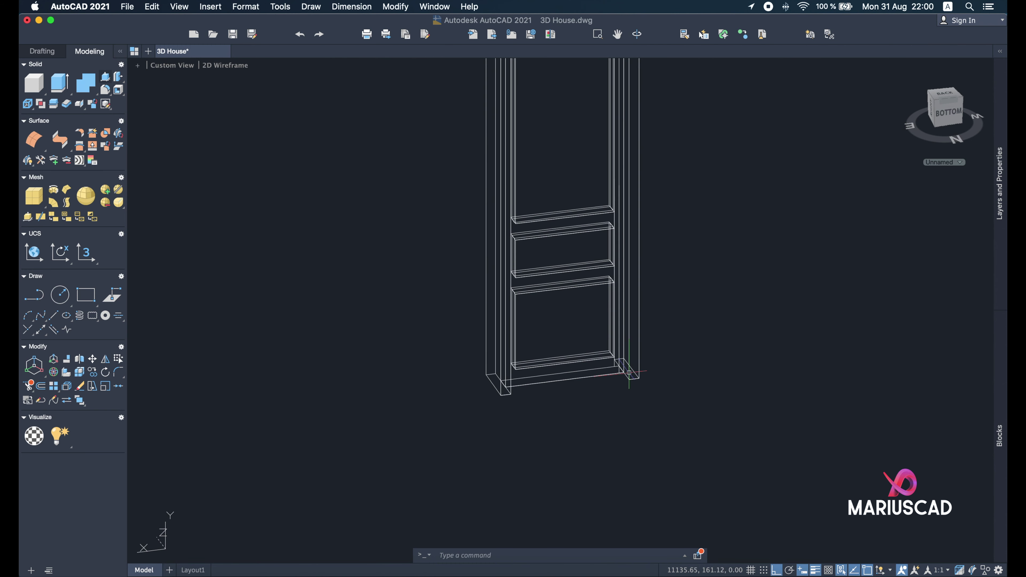
pyautogui.keyDown('shift'); pyautogui.moveTo(659, 262); pyautogui.dragTo(427, 346, button='middle'); pyautogui.keyUp('shift')
pyautogui.scroll(5, 426, 346)
pyautogui.keyDown('shift'); pyautogui.moveTo(386, 253); pyautogui.dragTo(418, 333, button='middle'); pyautogui.keyUp('shift')
pyautogui.moveTo(423, 432); pyautogui.dragTo(453, 214, button='middle')
pyautogui.click(453, 351)
pyautogui.press('Delete')
# Draw a circle of radius 1 centred on the upper end of the first door's remaining guide line.
pyautogui.scroll(10, 433, 140)
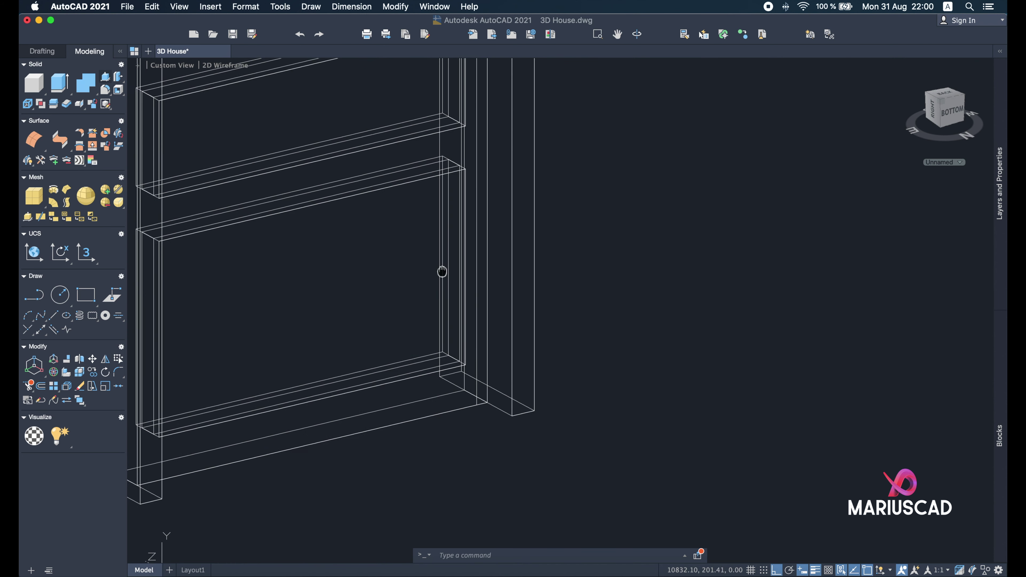
pyautogui.moveTo(459, 211); pyautogui.dragTo(465, 225, button='middle')
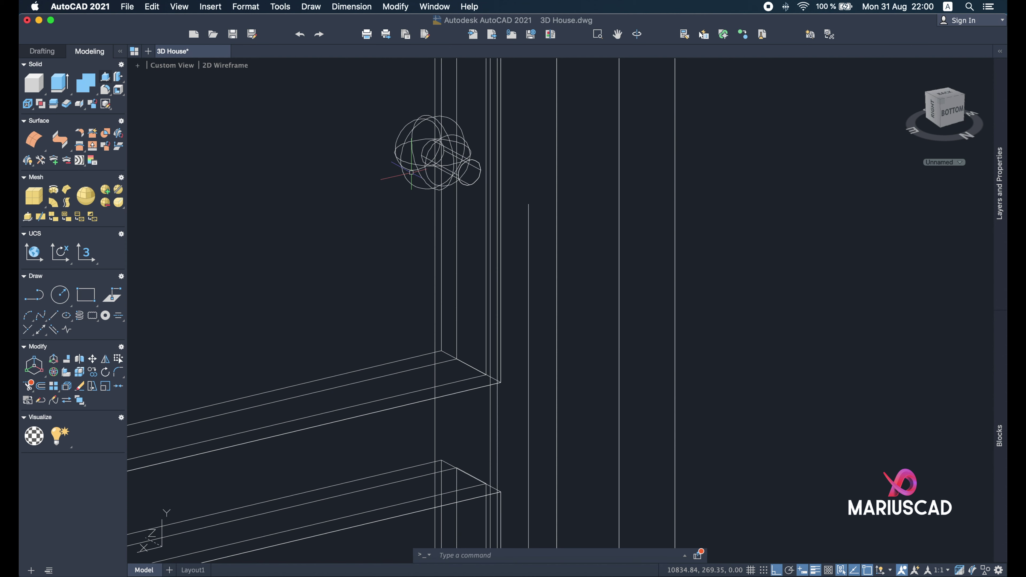
pyautogui.write('c')
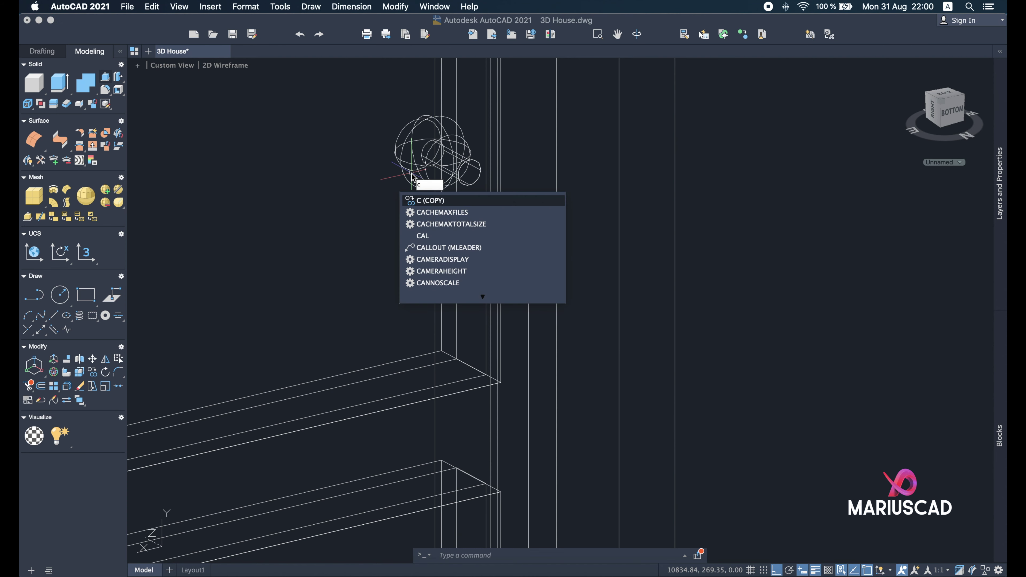
pyautogui.write('irc')
pyautogui.press('Return')
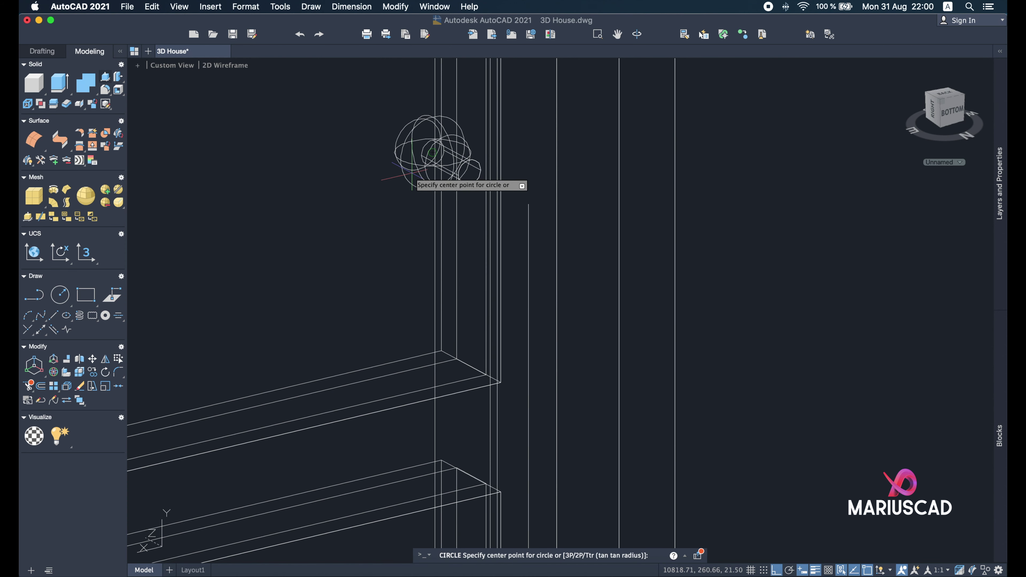
pyautogui.click(528, 205)
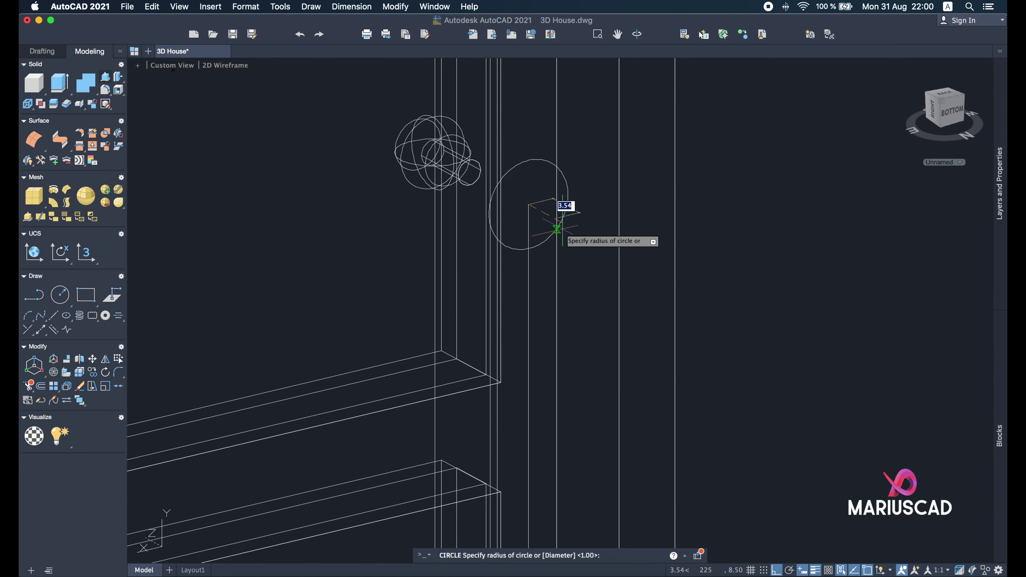
pyautogui.keyDown('shift'); pyautogui.moveTo(619, 212); pyautogui.dragTo(525, 259, button='middle'); pyautogui.keyUp('shift')
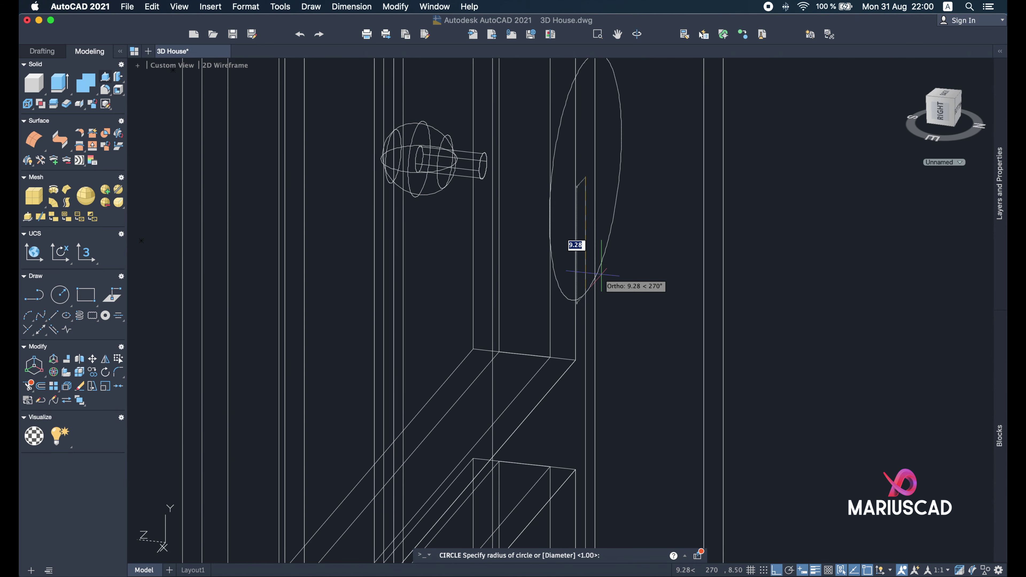
pyautogui.press('Return')
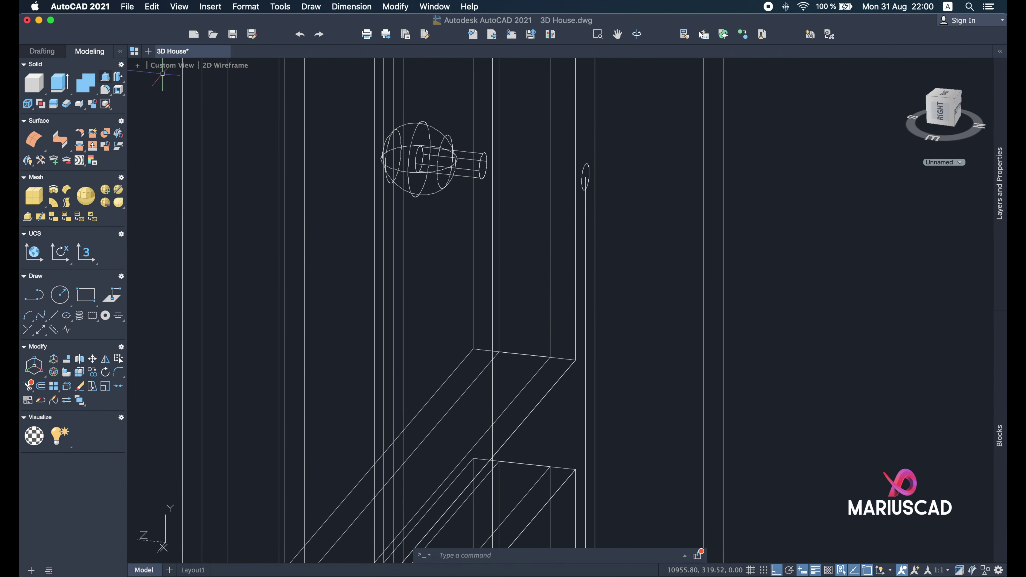
# Press-pull the circle outward by 5 to form the stem of the first door's second knob.
pyautogui.click(109, 83)
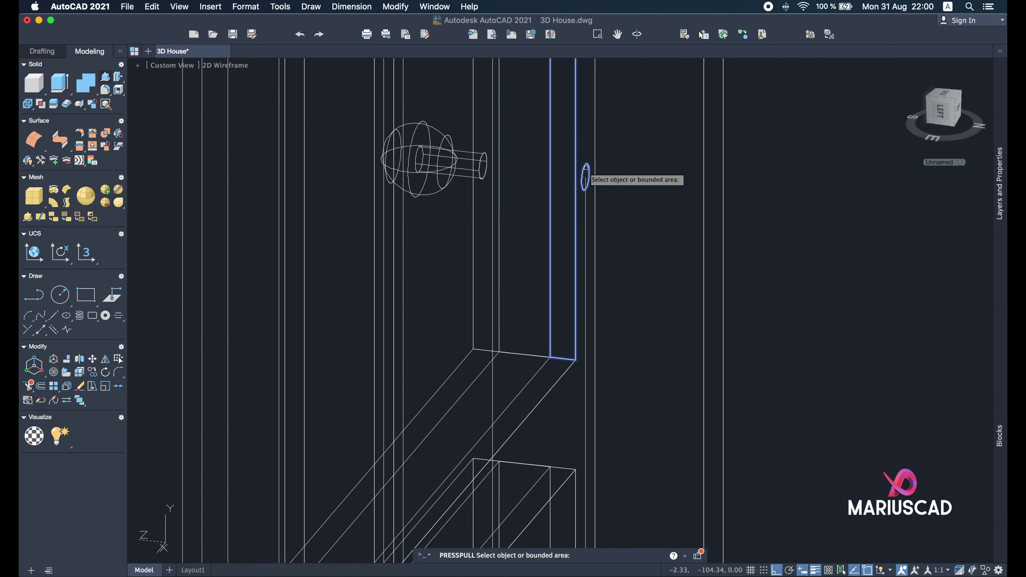
pyautogui.keyDown('shift'); pyautogui.moveTo(620, 201); pyautogui.dragTo(575, 192, button='middle'); pyautogui.keyUp('shift')
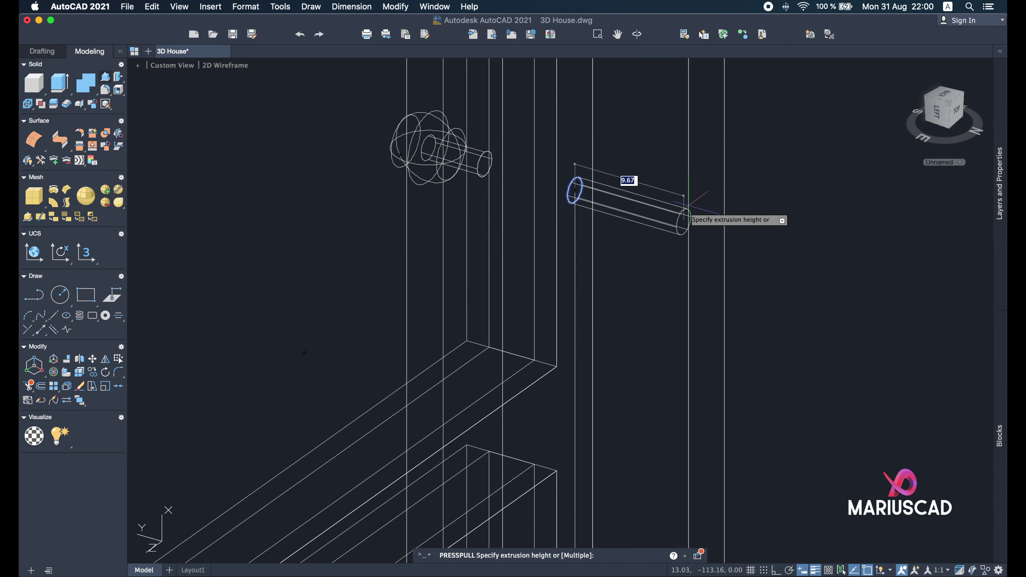
pyautogui.write('5')
pyautogui.press('Return')
pyautogui.press('Return')
# Add a sphere of radius 2.85 centred on the stem's outer end and delete the guide line beneath the knob.
pyautogui.write('sph')
pyautogui.press('Return')
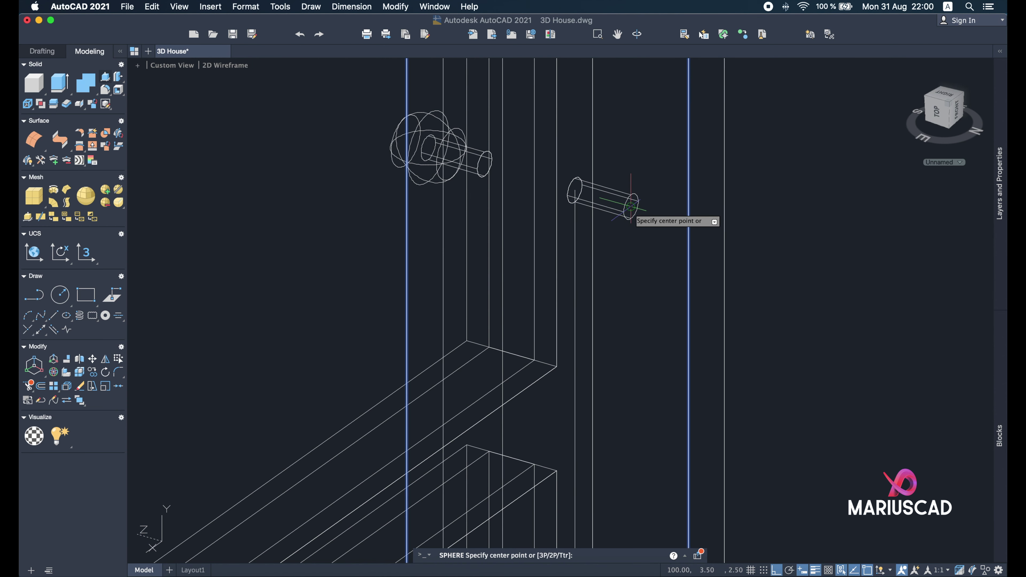
pyautogui.scroll(5, 631, 207)
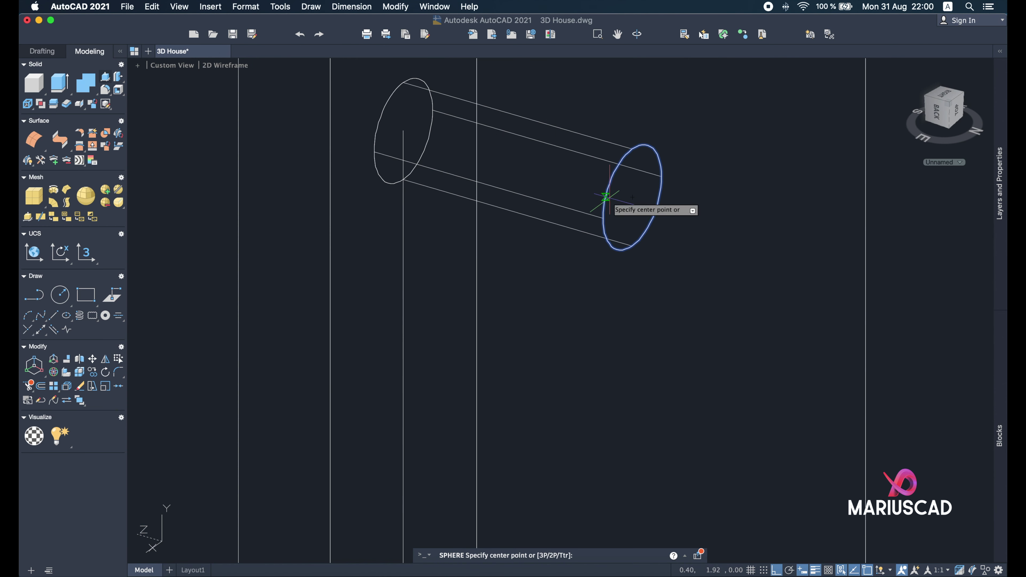
pyautogui.click(633, 198)
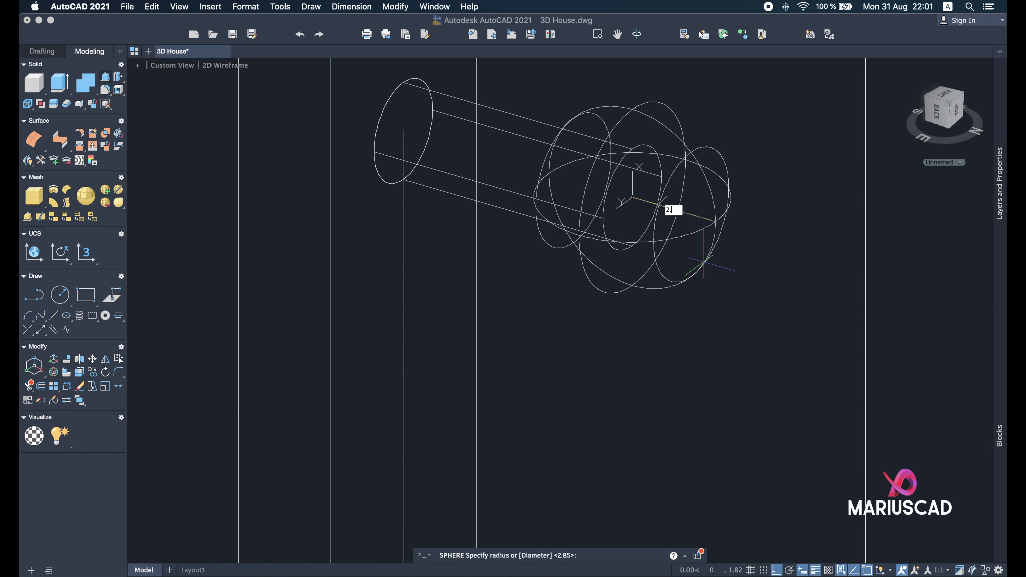
pyautogui.click(703, 262)
pyautogui.scroll(-4, 704, 262)
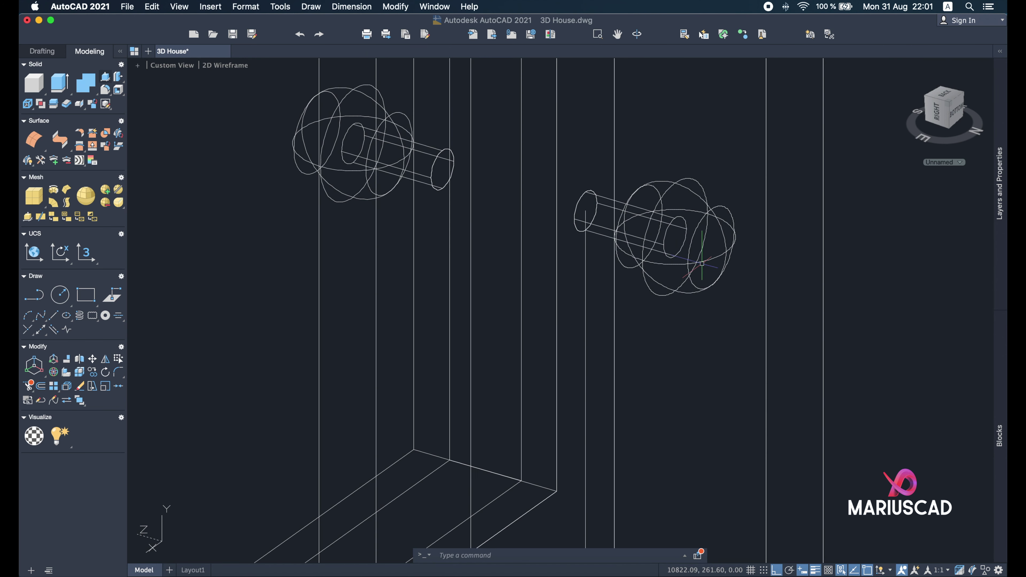
pyautogui.click(585, 257)
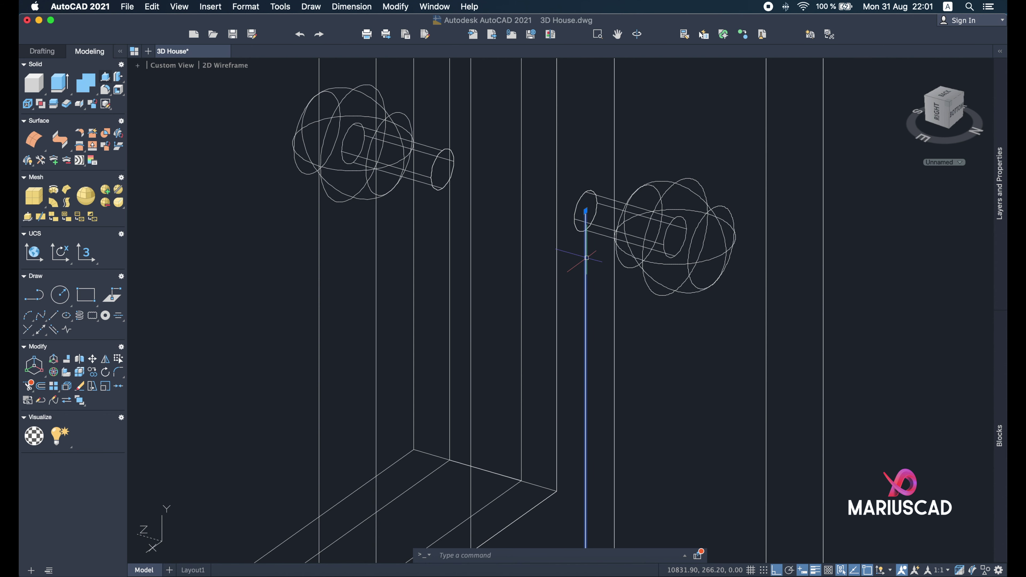
pyautogui.press('Delete')
# Draw a circle of radius 1 centred on the upper end of the second door's front guide line.
pyautogui.scroll(-12, 586, 258)
pyautogui.moveTo(278, 447); pyautogui.dragTo(361, 314, button='middle')
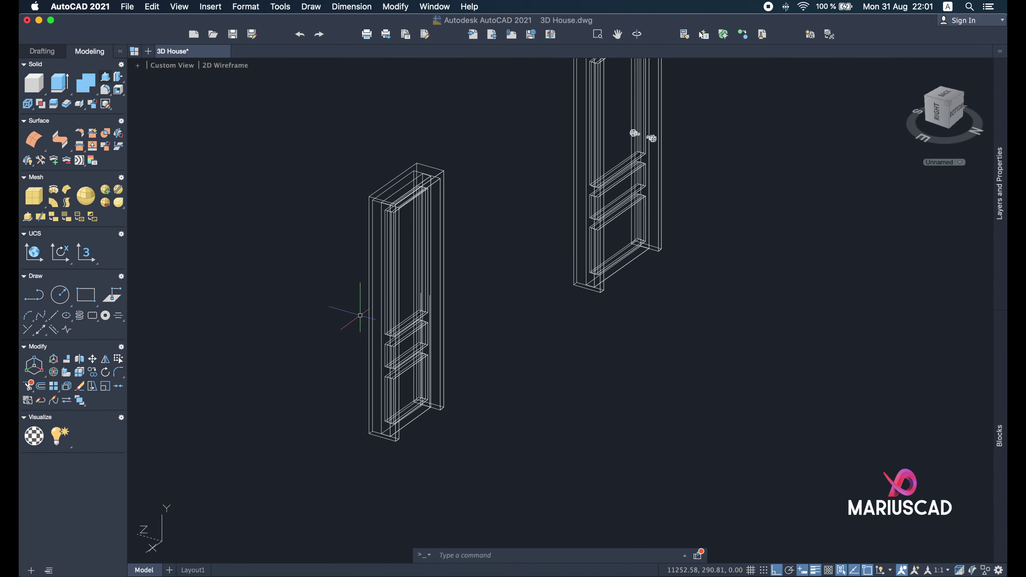
pyautogui.scroll(2, 362, 315)
pyautogui.scroll(4, 482, 297)
pyautogui.scroll(2, 439, 249)
pyautogui.scroll(2, 463, 249)
pyautogui.press('Return')
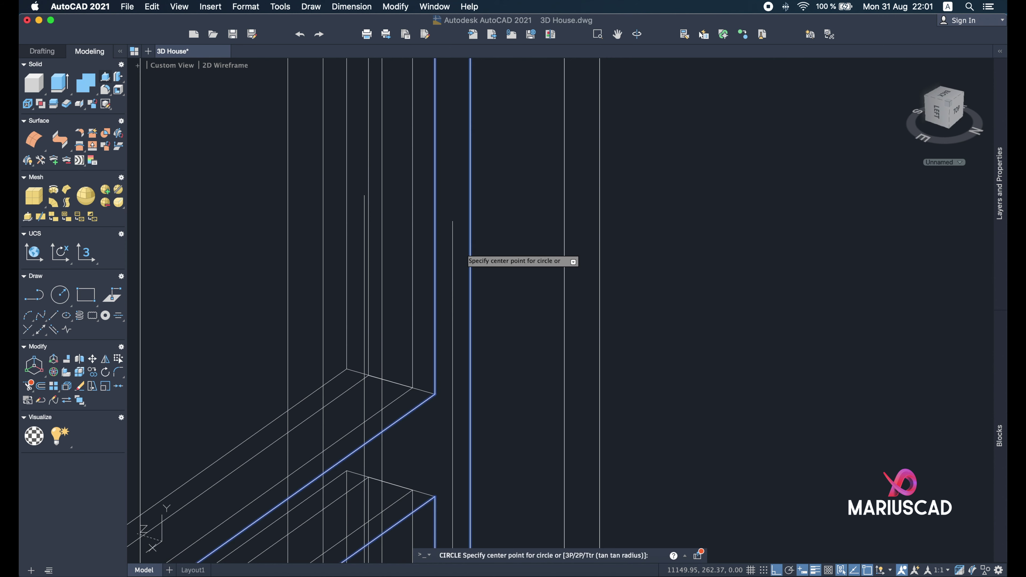
pyautogui.click(453, 222)
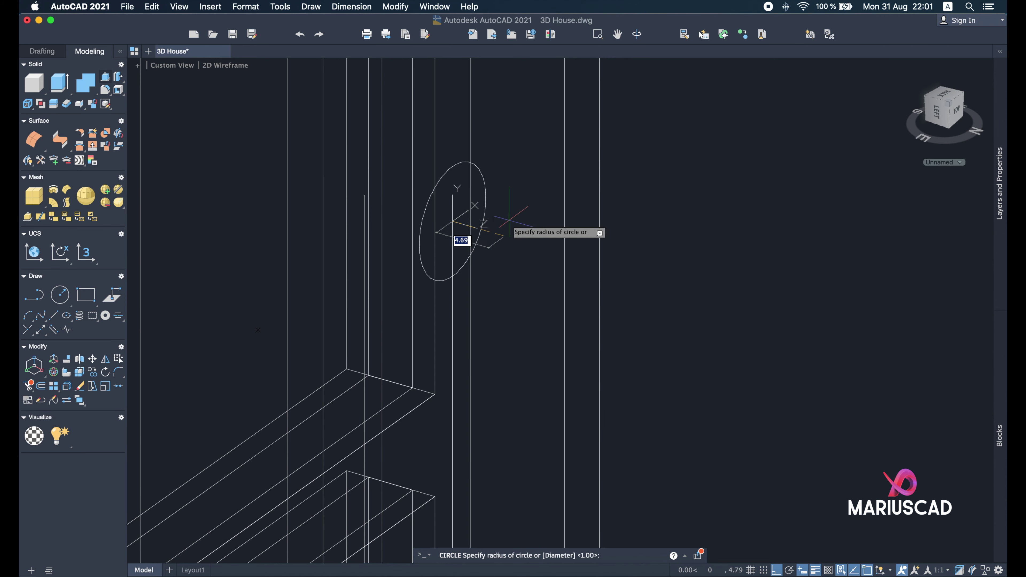
pyautogui.press('Return')
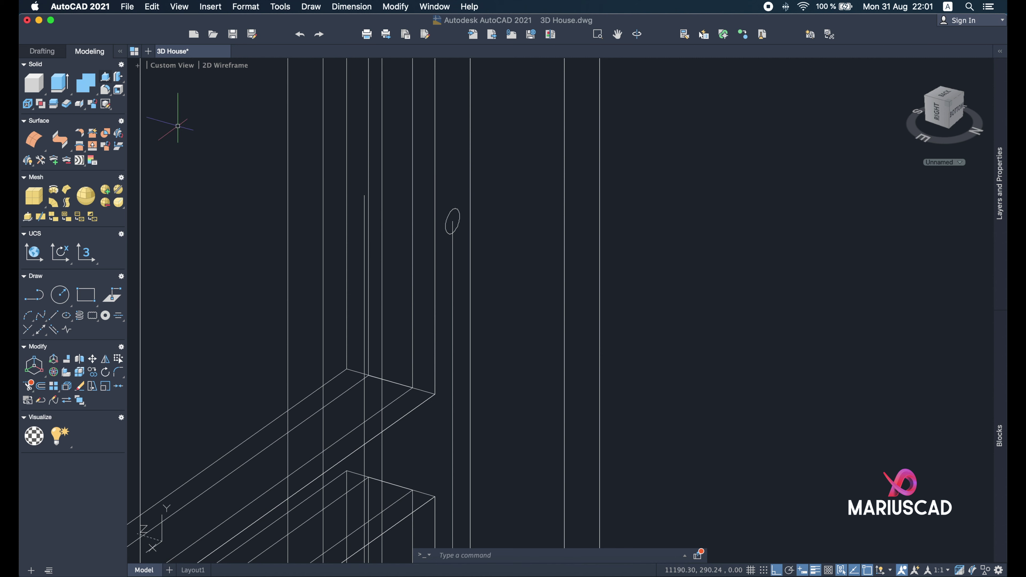
# Press-pull the second door's circle outward into a knob stem matching the one on the first door.
pyautogui.click(105, 77)
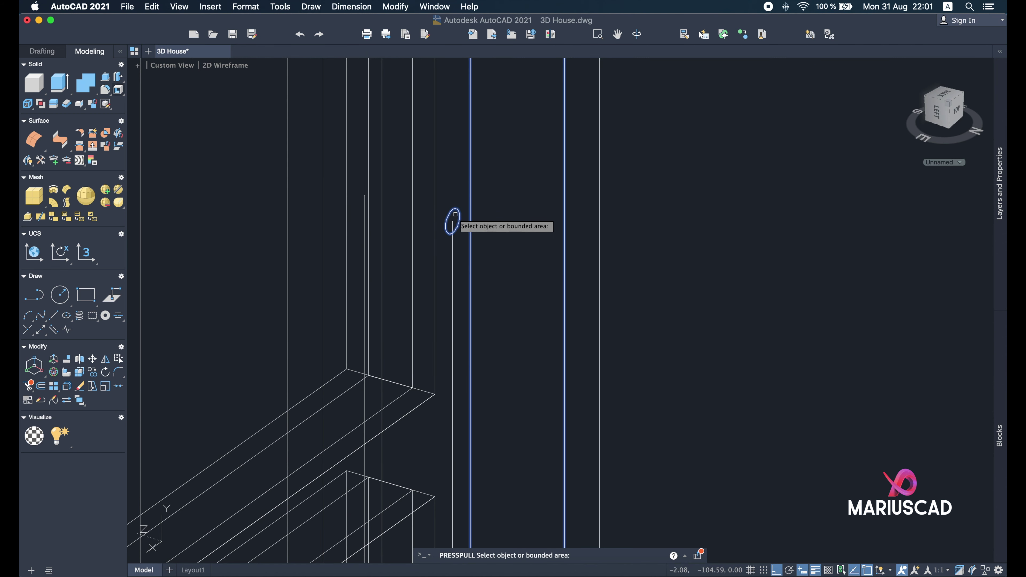
pyautogui.click(456, 214)
pyautogui.click(565, 229)
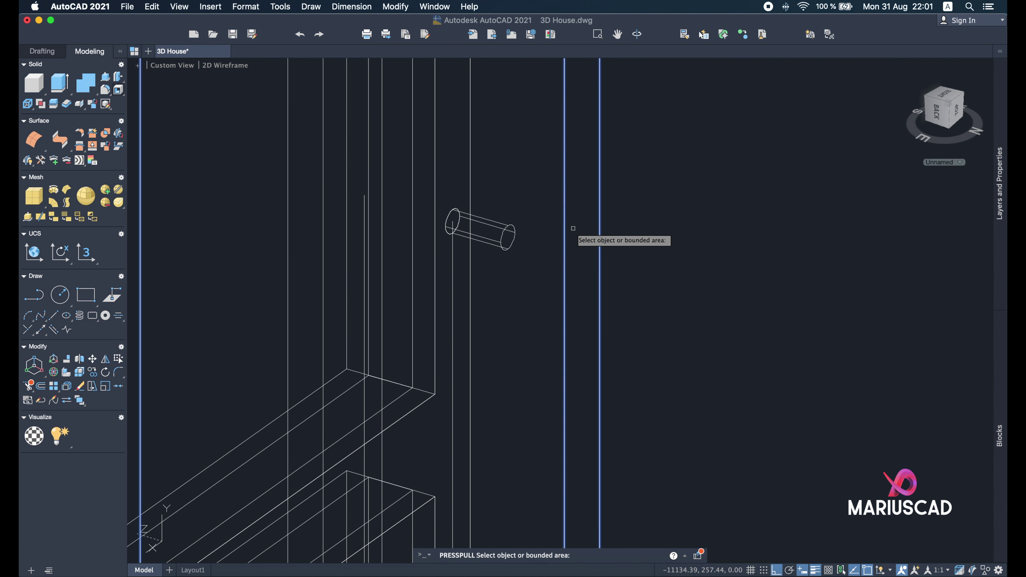
pyautogui.press('Escape')
# Add a sphere of radius 2.85 at the outer end of the second door's stem and delete the guide line beneath it.
pyautogui.write('sphere')
pyautogui.press('Return')
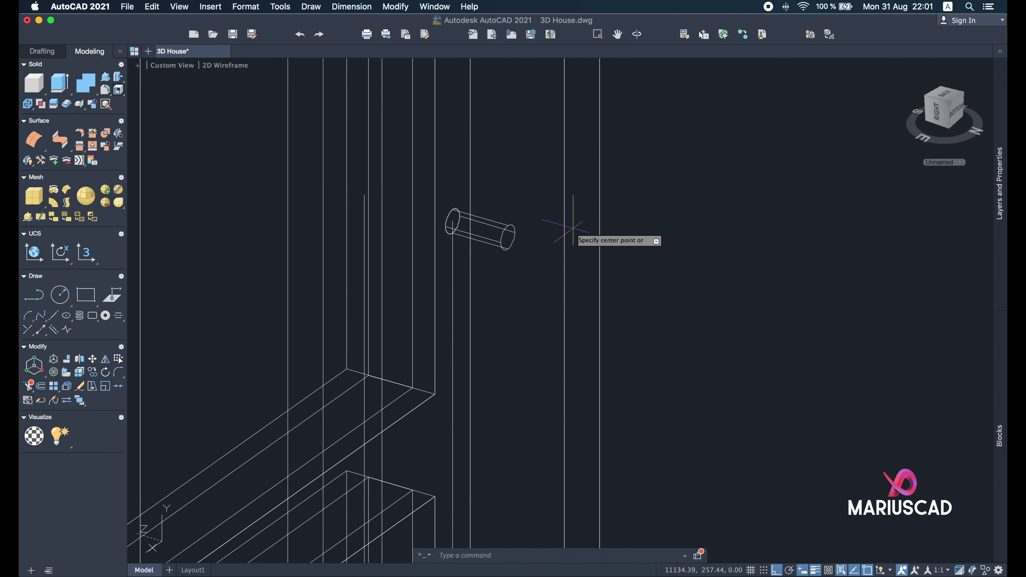
pyautogui.click(508, 237)
pyautogui.write('2.85')
pyautogui.press('Return')
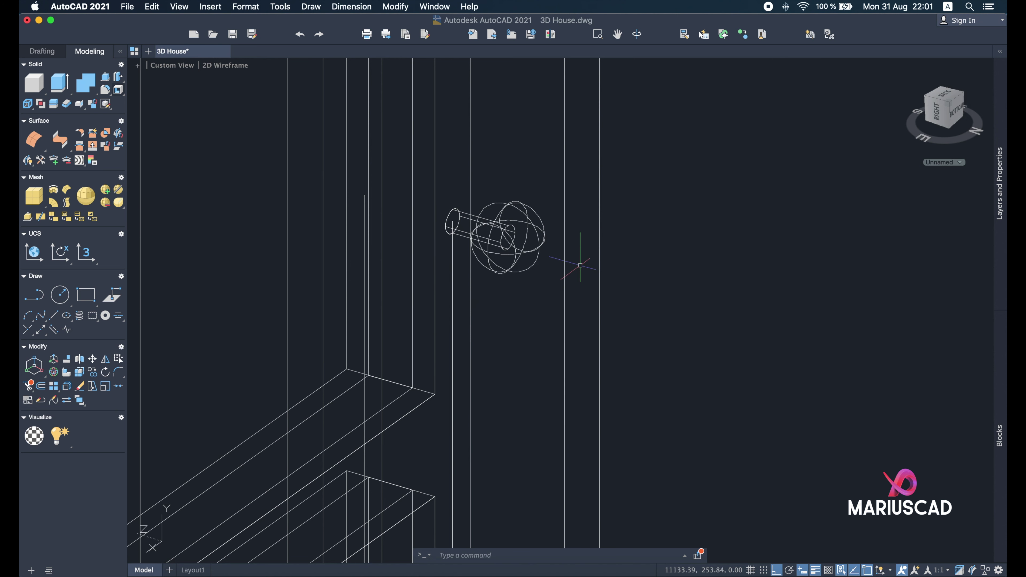
pyautogui.click(454, 277)
# Draw a circle centred on the upper end of the second door's rear guide line, keeping the previously used radius.
pyautogui.keyDown('shift'); pyautogui.moveTo(542, 284); pyautogui.dragTo(649, 302, button='middle'); pyautogui.keyUp('shift')
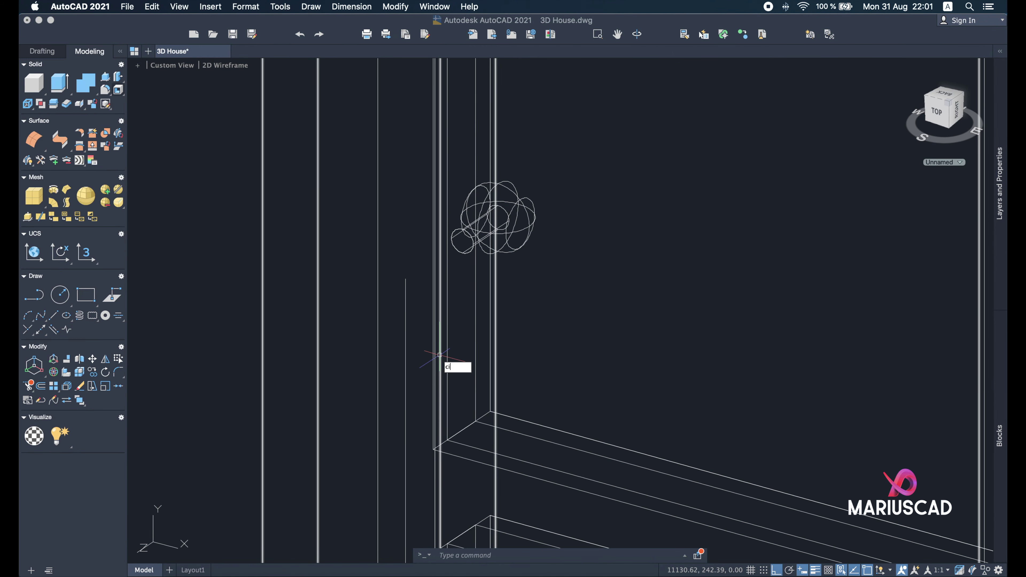
pyautogui.press('Return')
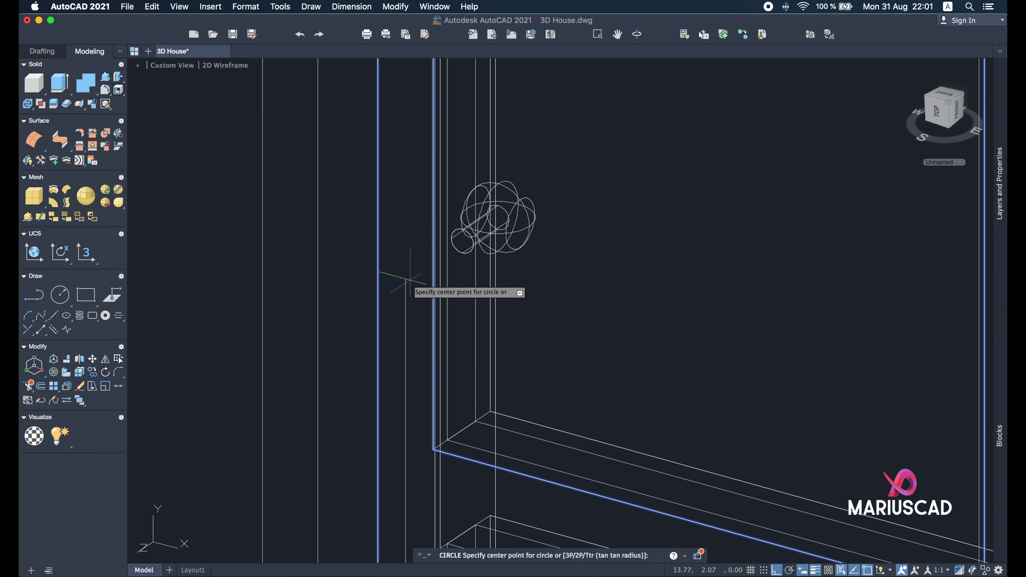
pyautogui.click(405, 279)
pyautogui.moveTo(496, 315)
pyautogui.keyDown('shift'); pyautogui.mouseDown(button='middle')
pyautogui.moveTo(389, 337)
pyautogui.moveTo(497, 326)
pyautogui.mouseUp(button='middle'); pyautogui.keyUp('shift')
pyautogui.press('Return')
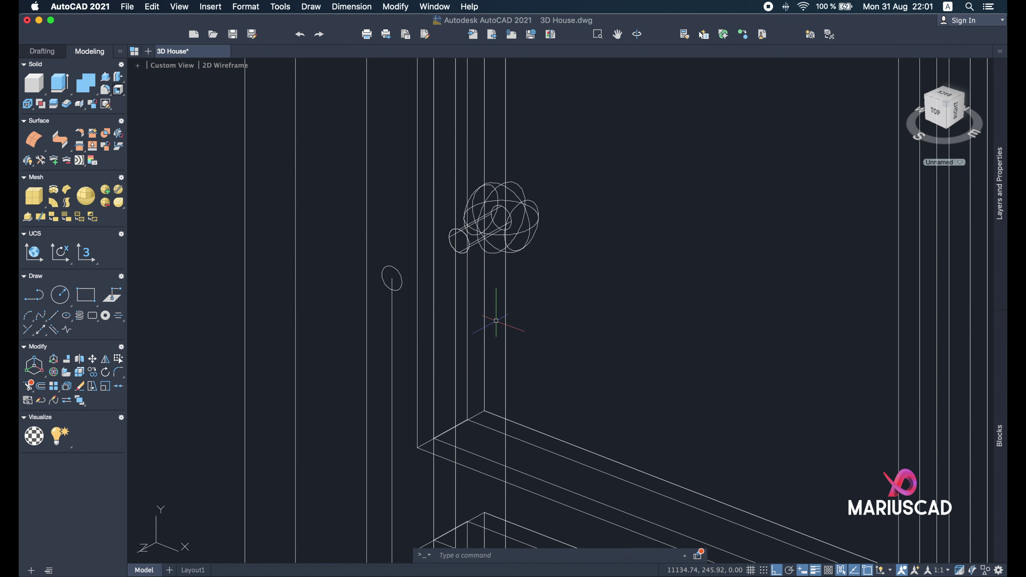
# Press-pull the circle on the second door's rear side outward by 5 to form the knob stem.
pyautogui.click(106, 76)
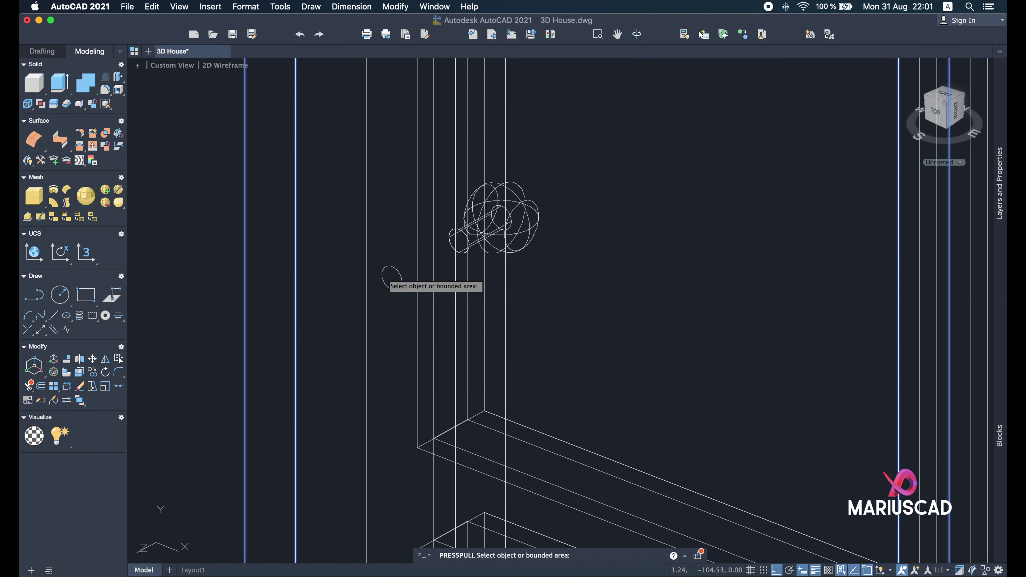
pyautogui.click(390, 278)
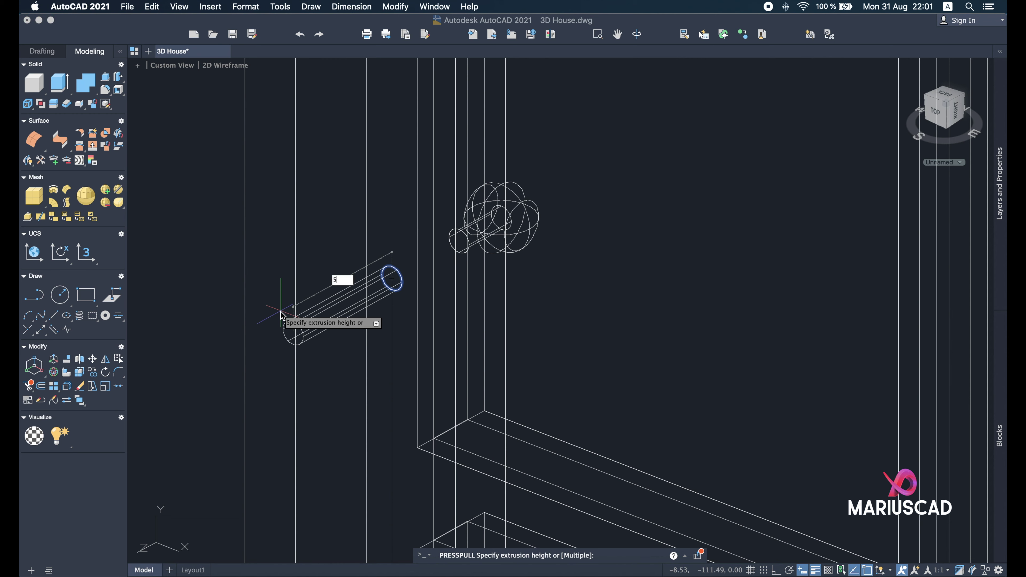
pyautogui.write('5')
pyautogui.press('Return')
pyautogui.press('Return')
# Add a sphere of radius 2.85 centred on the outer end of the second door's rear knob stem.
pyautogui.keyDown('shift'); pyautogui.moveTo(488, 309); pyautogui.dragTo(335, 277, button='middle'); pyautogui.keyUp('shift')
pyautogui.write('sphere')
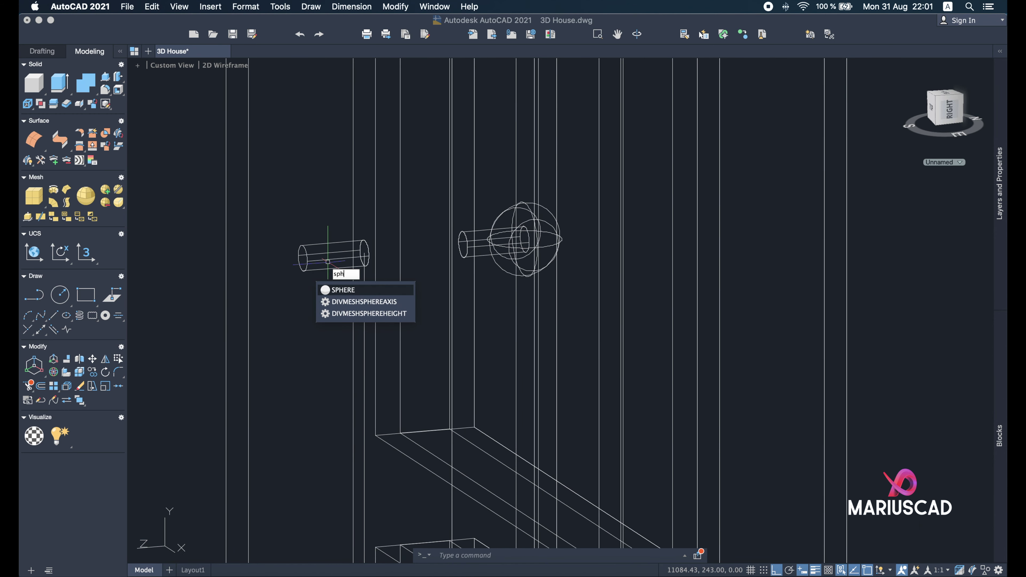
pyautogui.press('Return')
pyautogui.scroll(5, 327, 261)
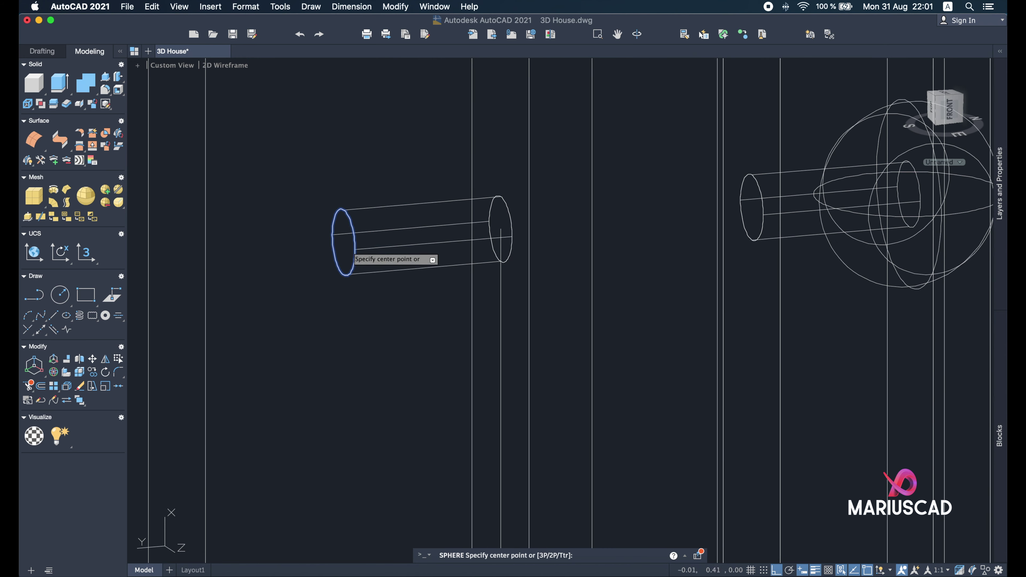
pyautogui.keyDown('shift'); pyautogui.moveTo(355, 250); pyautogui.dragTo(420, 287, button='middle'); pyautogui.keyUp('shift')
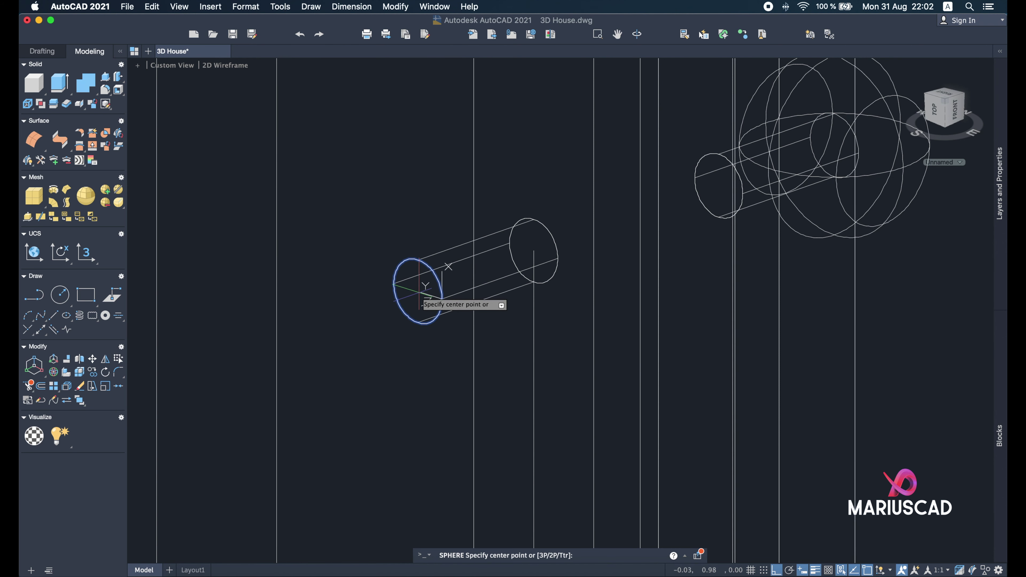
pyautogui.scroll(6, 421, 301)
pyautogui.click(414, 282)
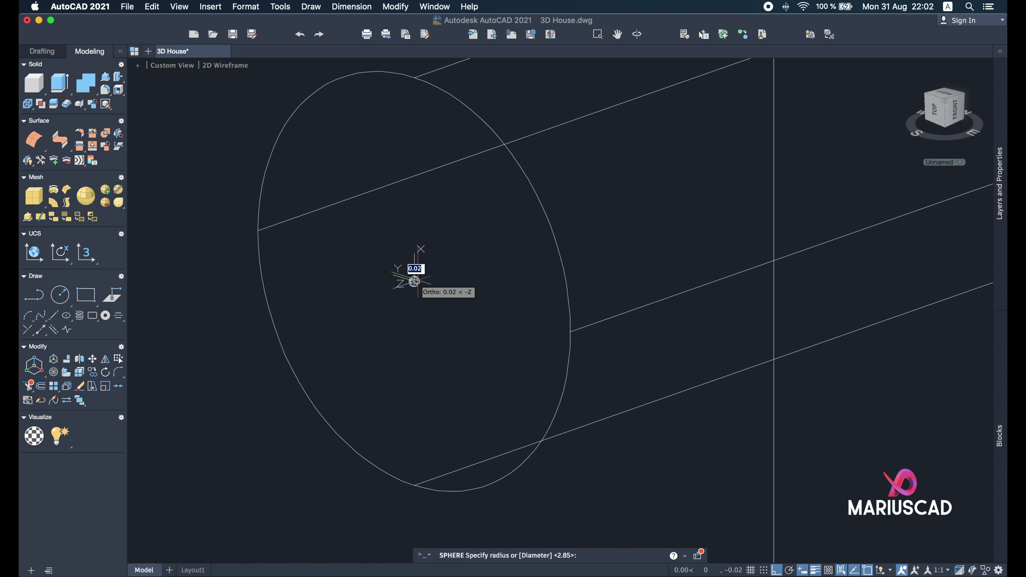
pyautogui.scroll(-2, 495, 400)
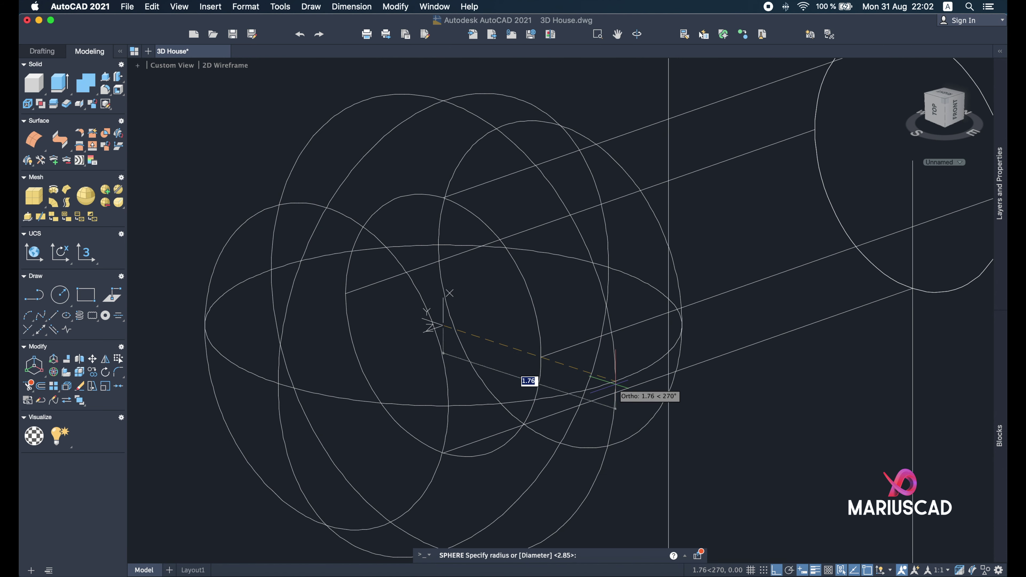
pyautogui.scroll(-2, 615, 382)
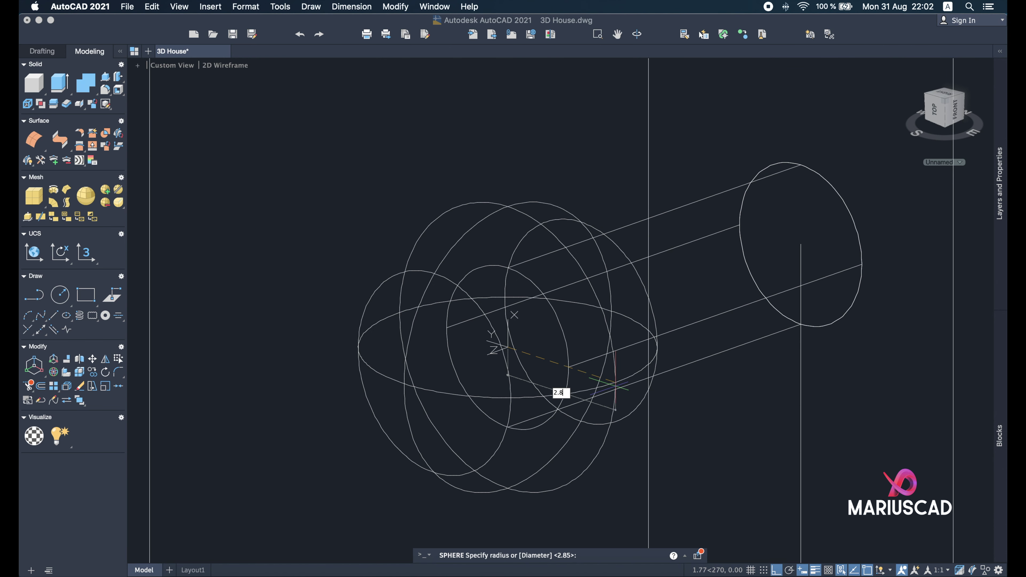
pyautogui.write('2.85')
pyautogui.press('Return')
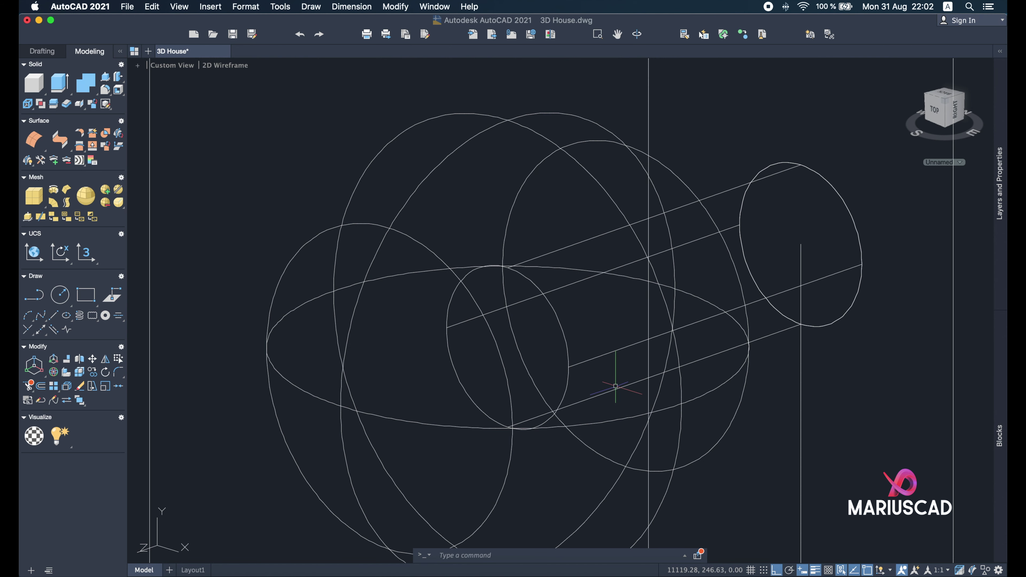
# Check the knobs on both sides of the second door and save the drawing.
pyautogui.scroll(-5, 615, 387)
pyautogui.keyDown('shift'); pyautogui.moveTo(732, 371); pyautogui.dragTo(693, 358, button='middle'); pyautogui.keyUp('shift')
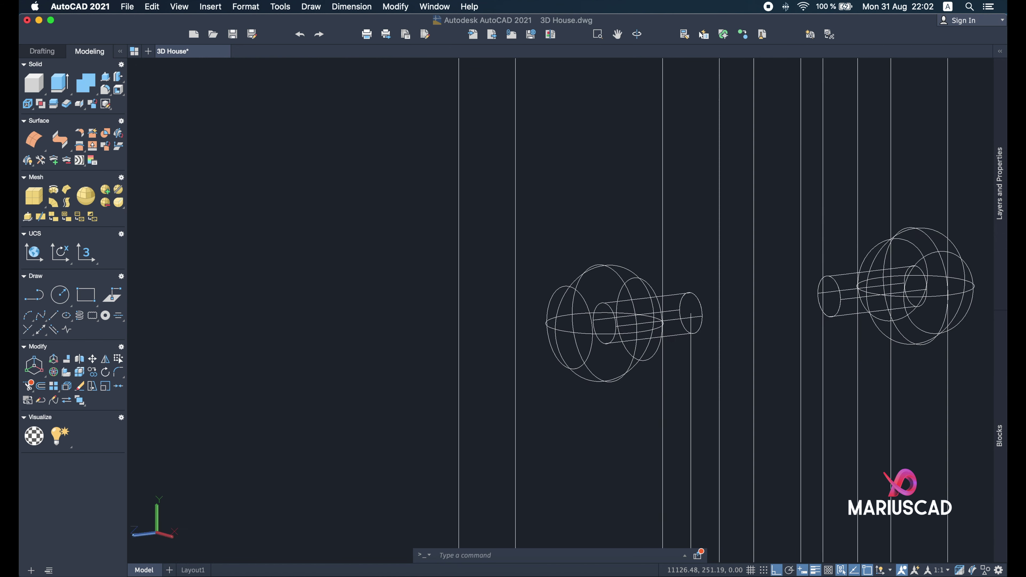
pyautogui.click(952, 108)
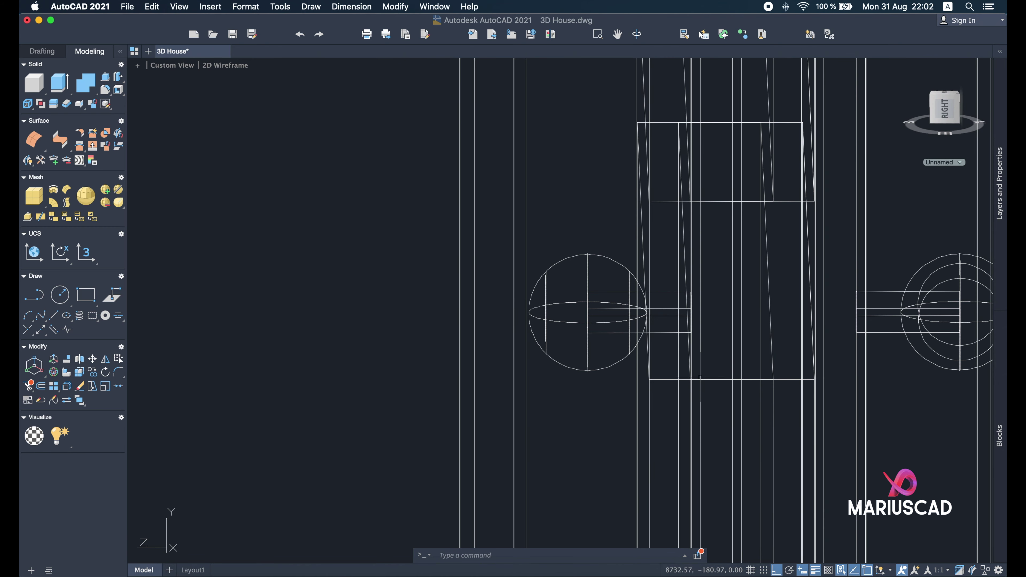
pyautogui.keyDown('shift'); pyautogui.moveTo(744, 460); pyautogui.dragTo(554, 292, button='middle'); pyautogui.keyUp('shift')
pyautogui.scroll(-5, 645, 431)
pyautogui.moveTo(653, 452); pyautogui.dragTo(559, 174, button='middle')
pyautogui.moveTo(574, 416); pyautogui.dragTo(837, 409, button='middle')
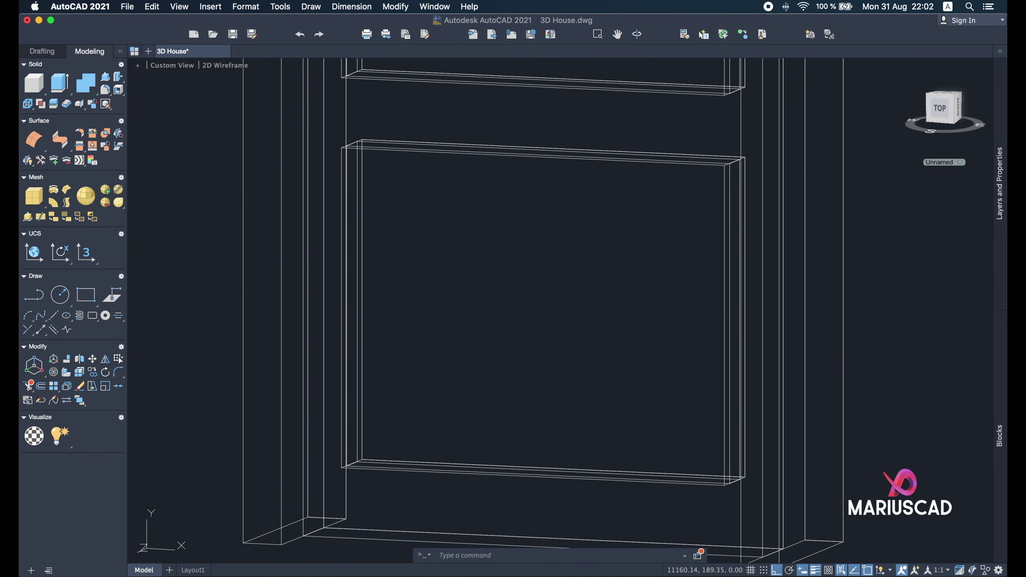
pyautogui.press('super+s')
# Show both doors together in the Realistic visual style.
pyautogui.scroll(-9, 531, 270)
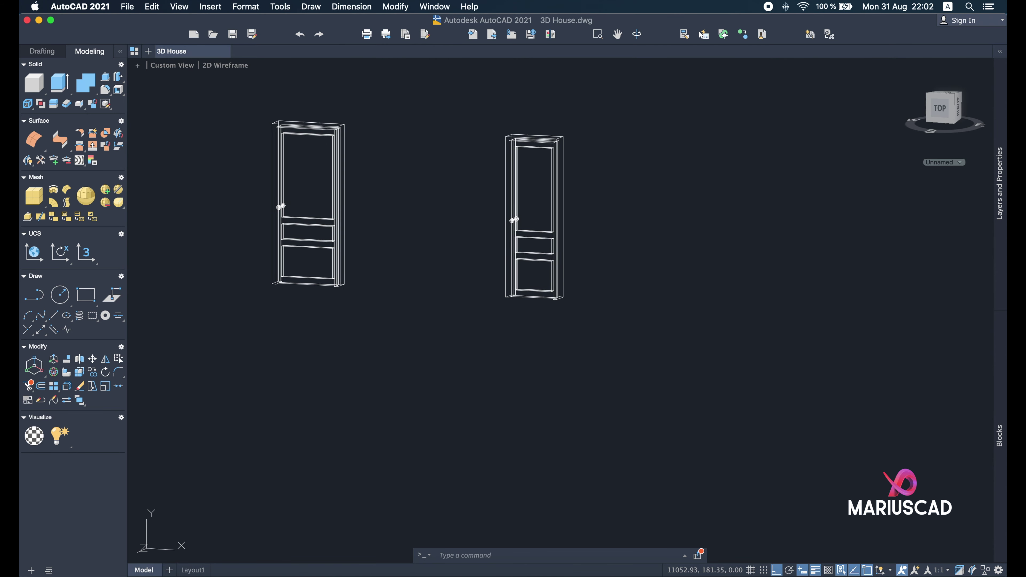
pyautogui.keyDown('shift'); pyautogui.moveTo(531, 271); pyautogui.dragTo(639, 313, button='middle'); pyautogui.keyUp('shift')
pyautogui.scroll(4, 476, 249)
pyautogui.keyDown('shift'); pyautogui.moveTo(481, 258); pyautogui.dragTo(470, 322, button='middle'); pyautogui.keyUp('shift')
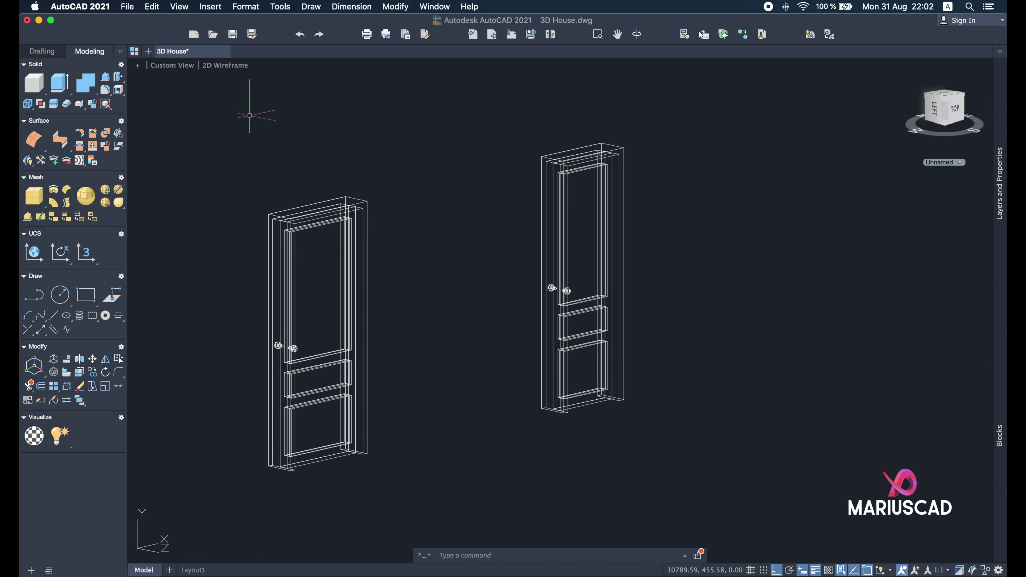
pyautogui.click(236, 68)
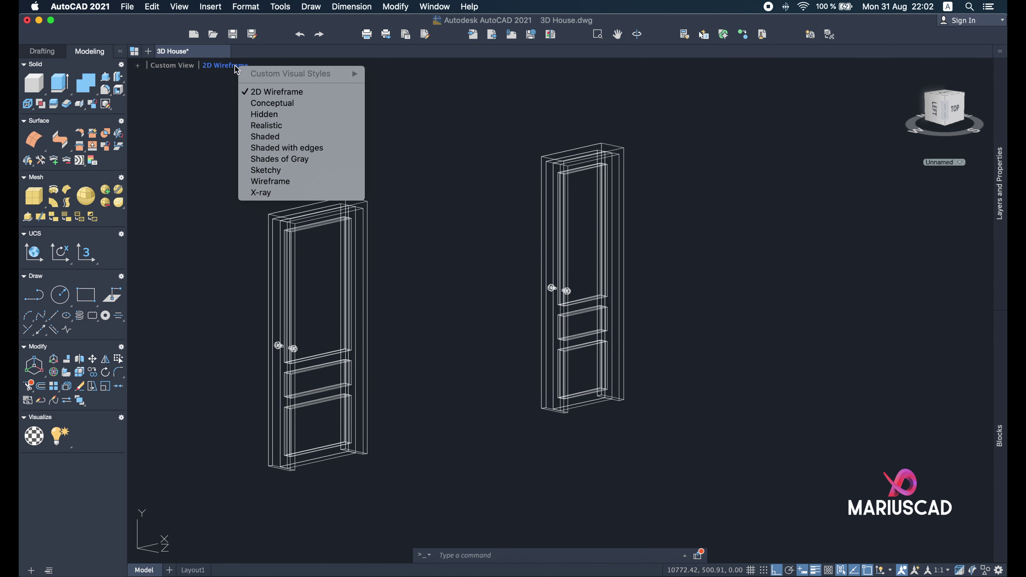
pyautogui.click(263, 126)
pyautogui.keyDown('shift'); pyautogui.moveTo(478, 364); pyautogui.dragTo(477, 364, button='middle'); pyautogui.keyUp('shift')
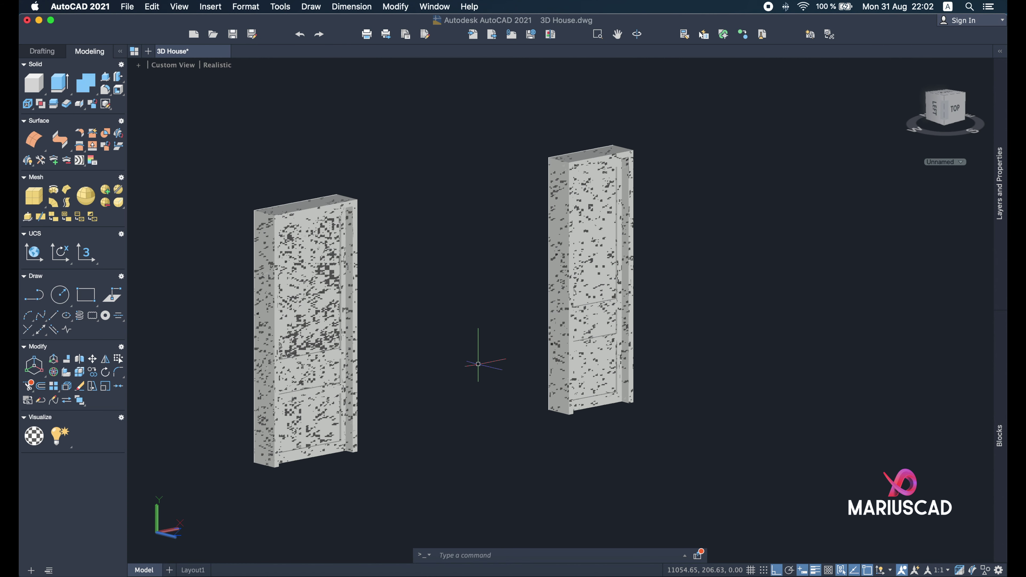
# Open the Material Browser and expand the Wood category of the Autodesk Library.
pyautogui.write('matbro')
pyautogui.press('Down')
pyautogui.press('Return')
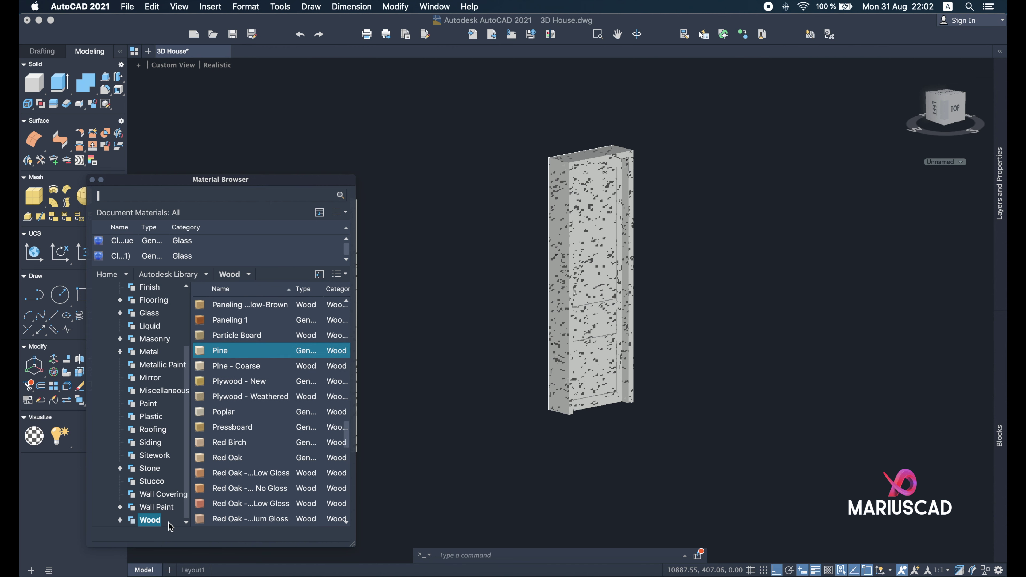
pyautogui.doubleClick(150, 520)
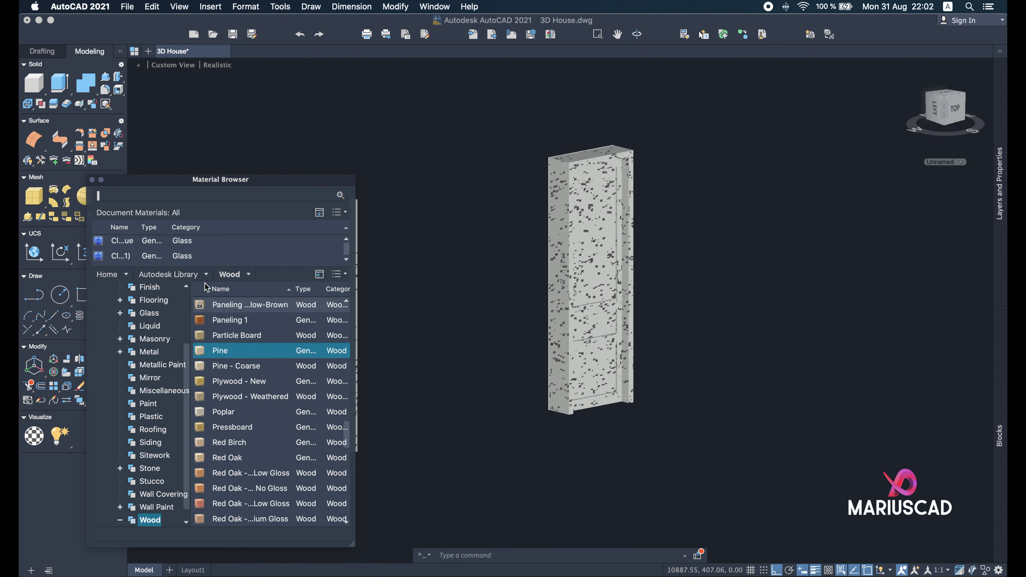
# Apply the English Oak wood material to the frame and leaf of the narrower door.
pyautogui.scroll(-6, 249, 390)
pyautogui.scroll(15, 249, 390)
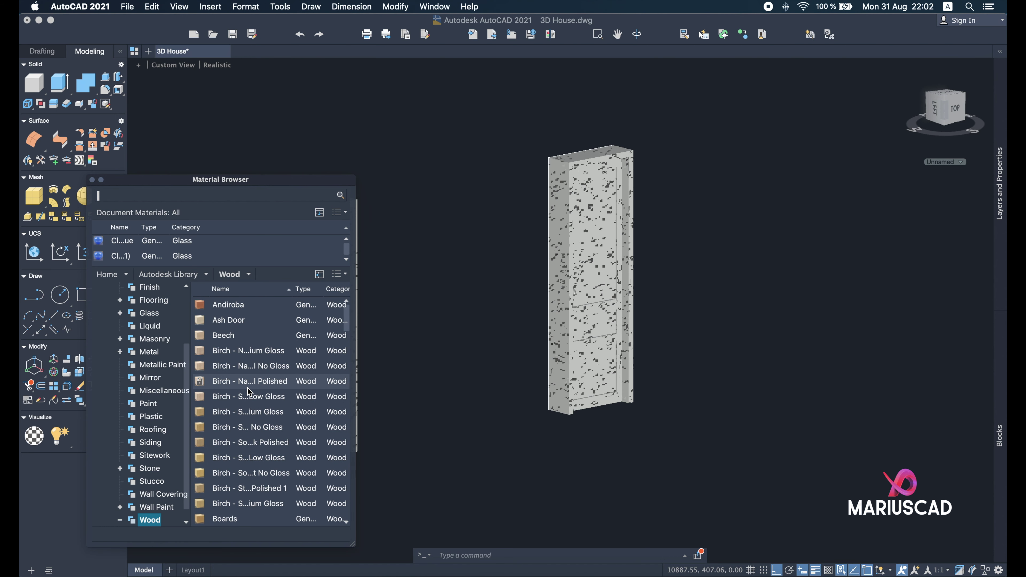
pyautogui.scroll(-5, 247, 388)
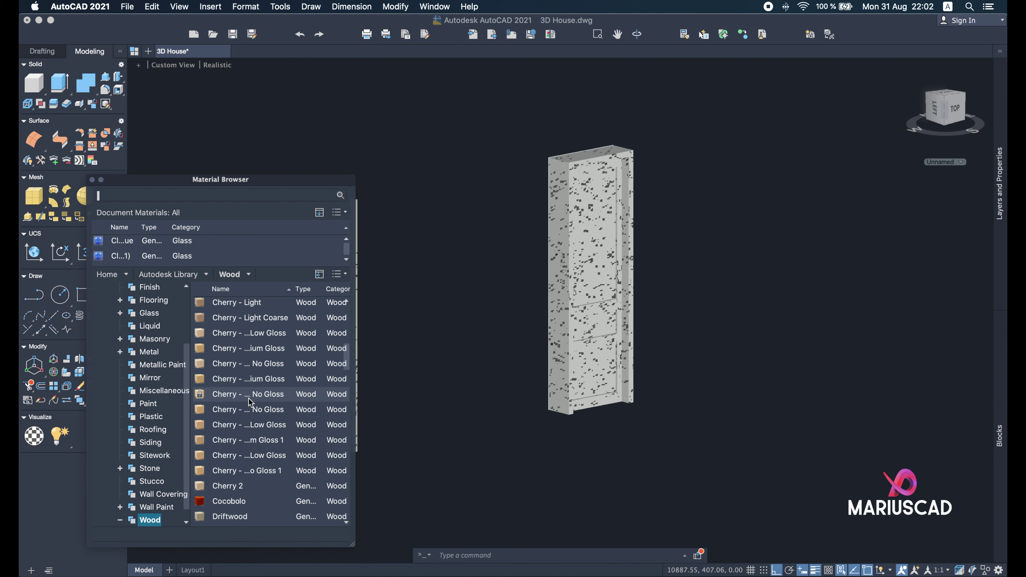
pyautogui.scroll(-4, 250, 394)
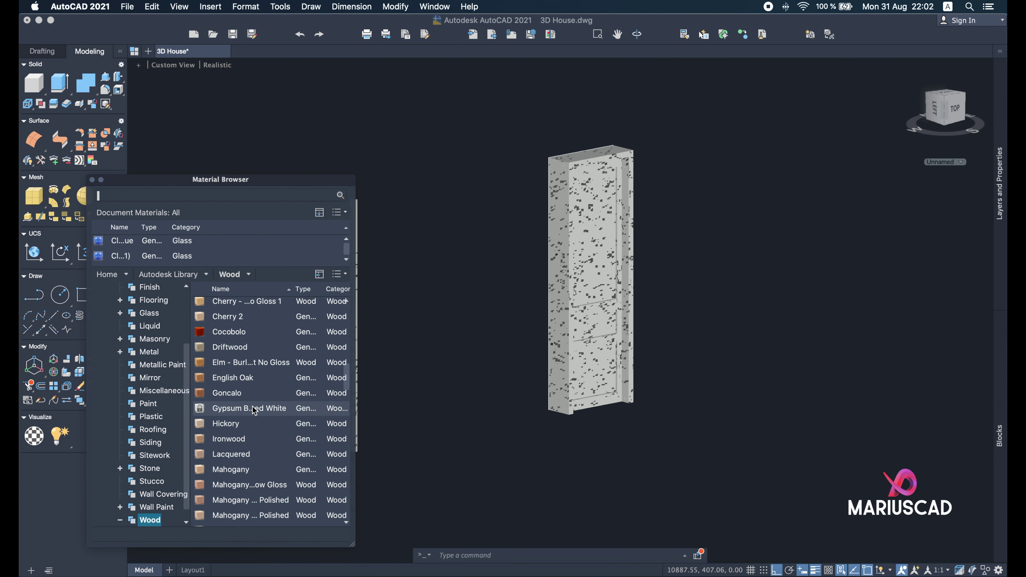
pyautogui.click(253, 380)
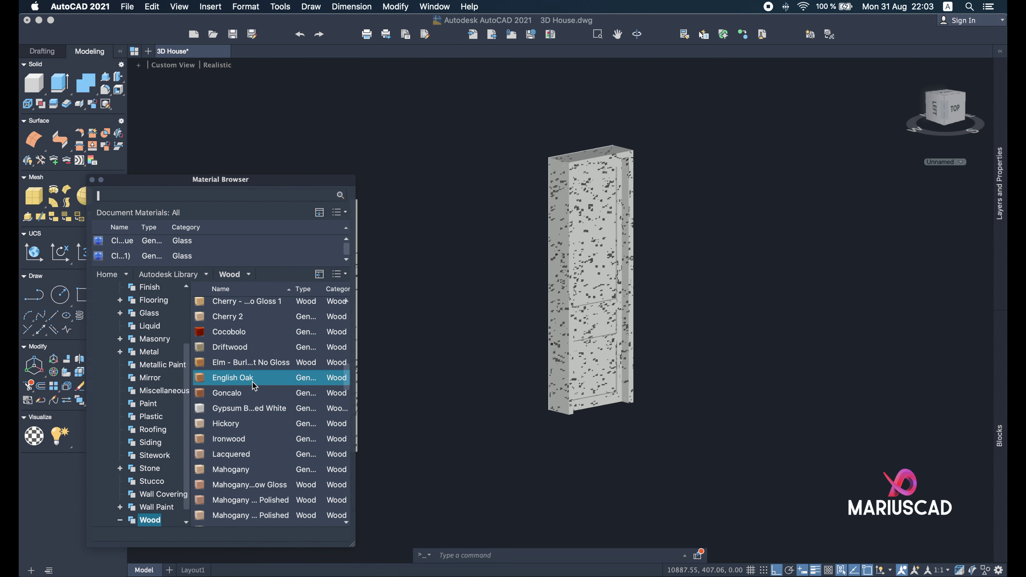
pyautogui.click(564, 188)
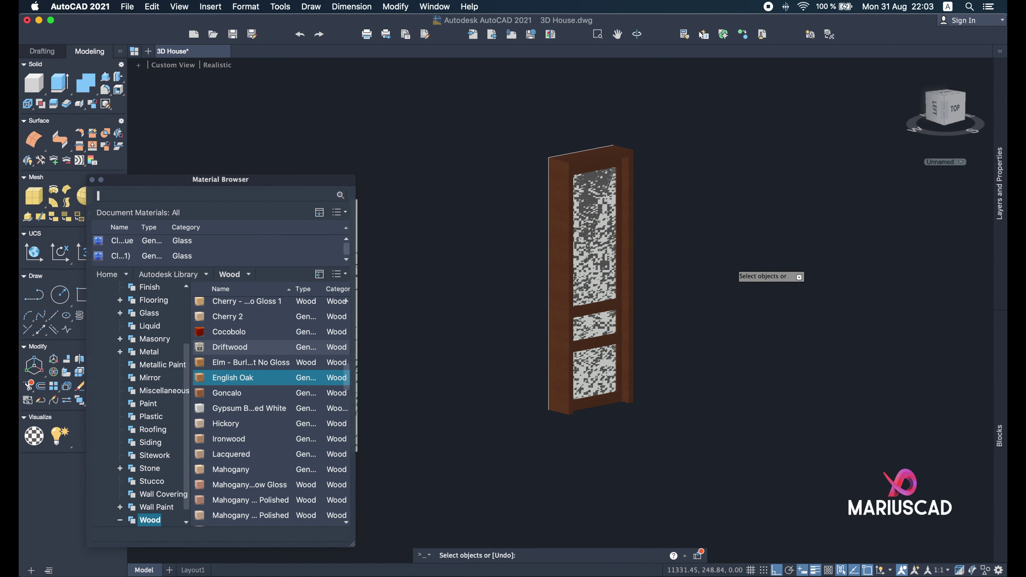
# Apply the same English Oak material to the frame and leaf of the wider door.
pyautogui.scroll(5, 458, 307)
pyautogui.scroll(-9, 456, 307)
pyautogui.scroll(5, 407, 288)
pyautogui.scroll(3, 406, 288)
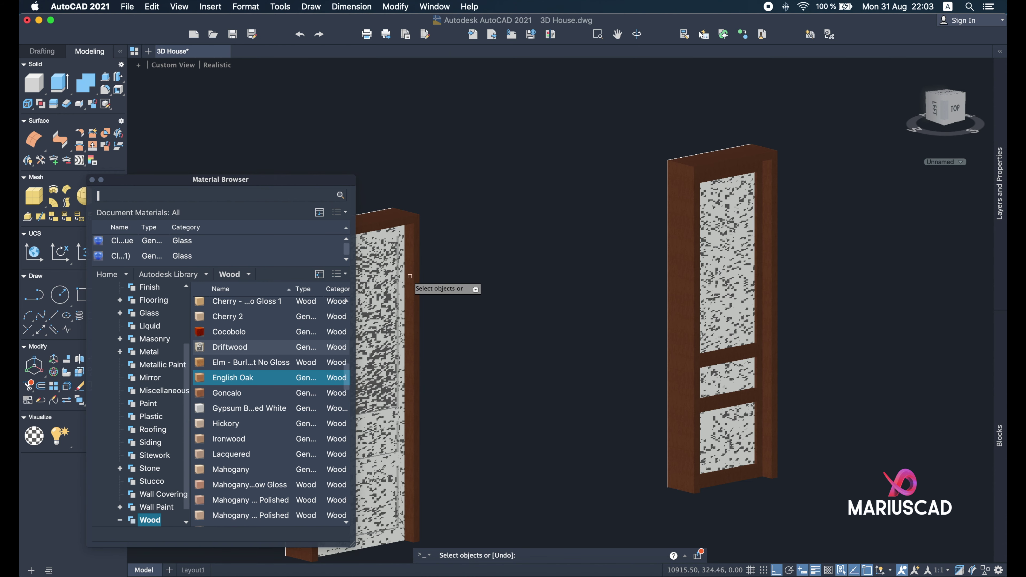
pyautogui.scroll(3, 405, 277)
pyautogui.scroll(-5, 594, 320)
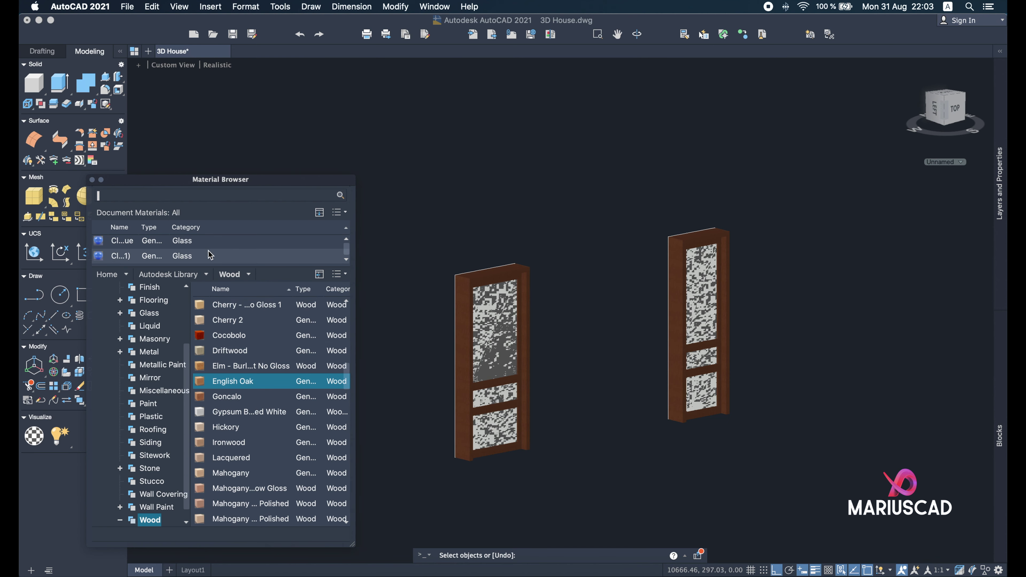
# Browse the complete Autodesk Library for a suitable material for the door panels.
pyautogui.scroll(-10, 244, 408)
pyautogui.scroll(10, 244, 408)
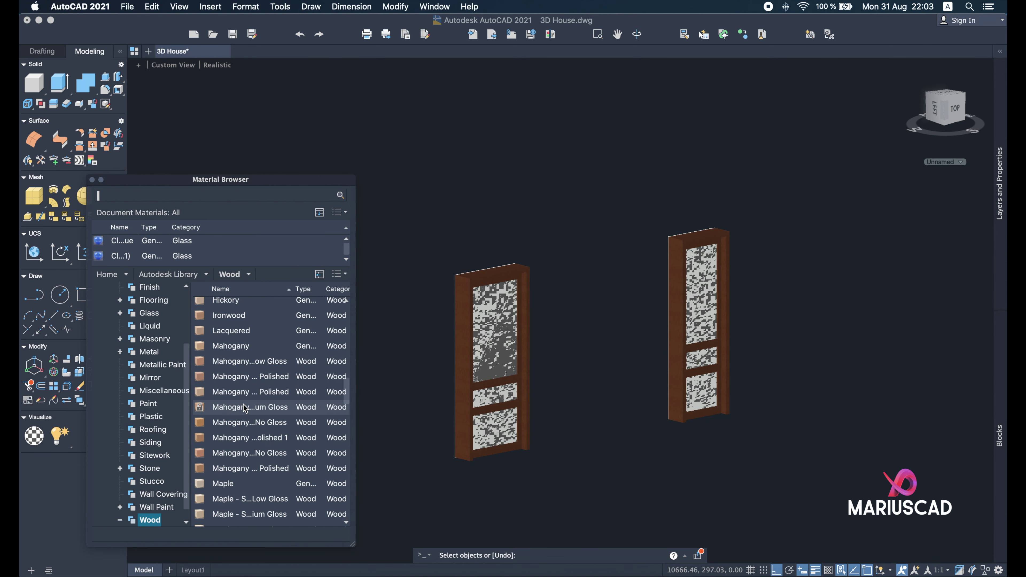
pyautogui.click(169, 274)
pyautogui.scroll(-15, 265, 428)
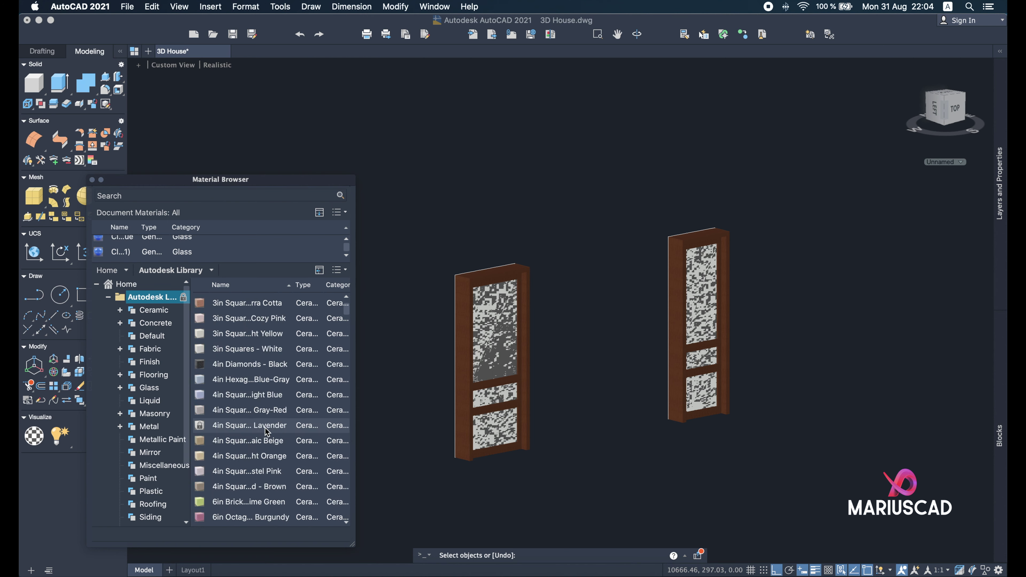
pyautogui.scroll(-20, 265, 428)
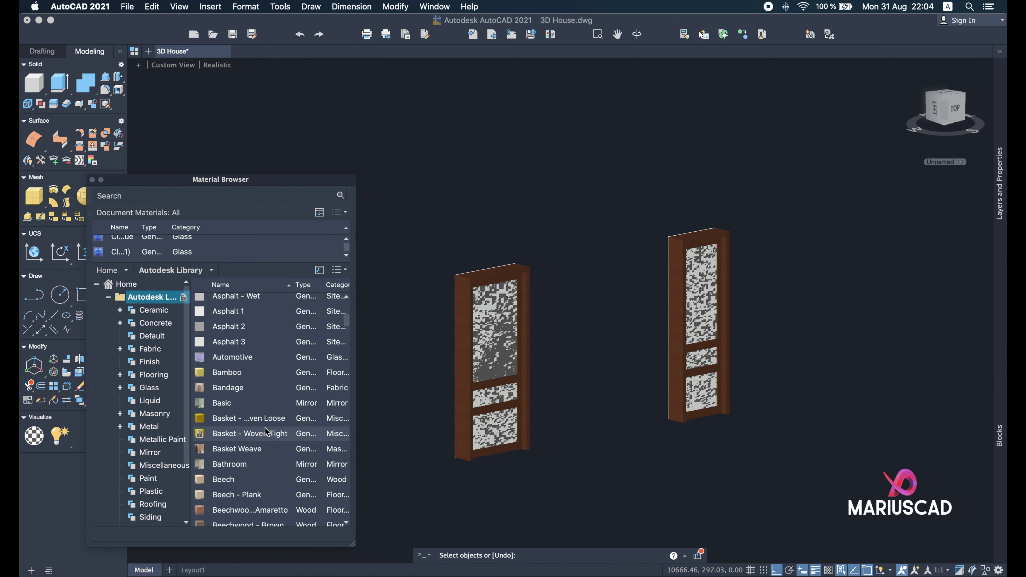
pyautogui.scroll(-20, 264, 428)
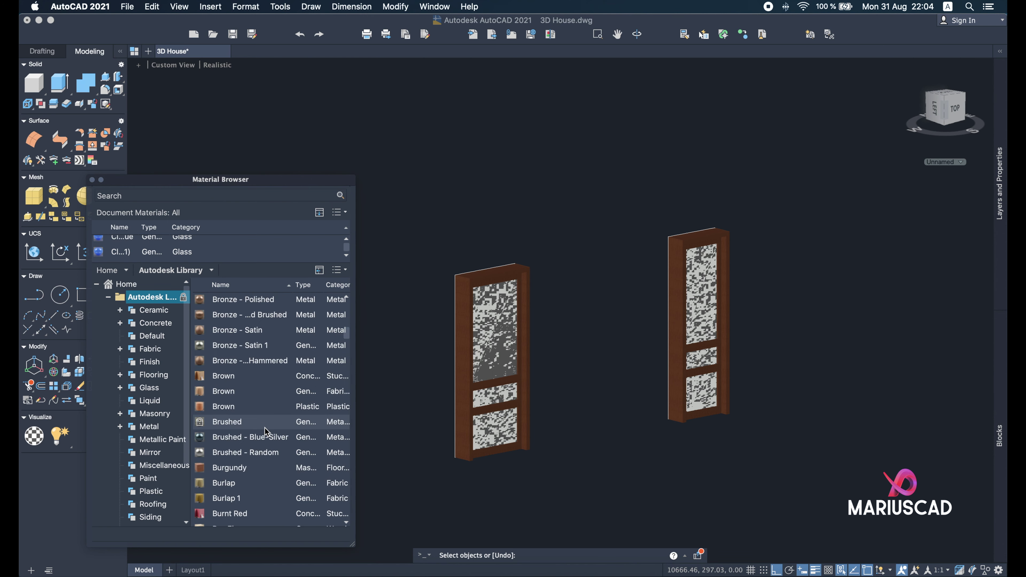
pyautogui.scroll(-20, 265, 432)
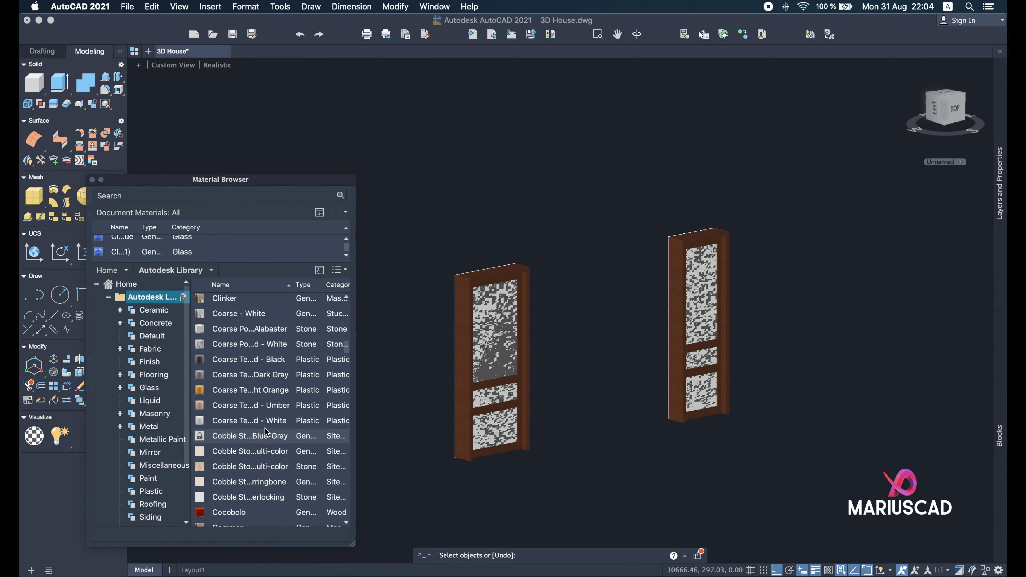
pyautogui.scroll(-20, 266, 431)
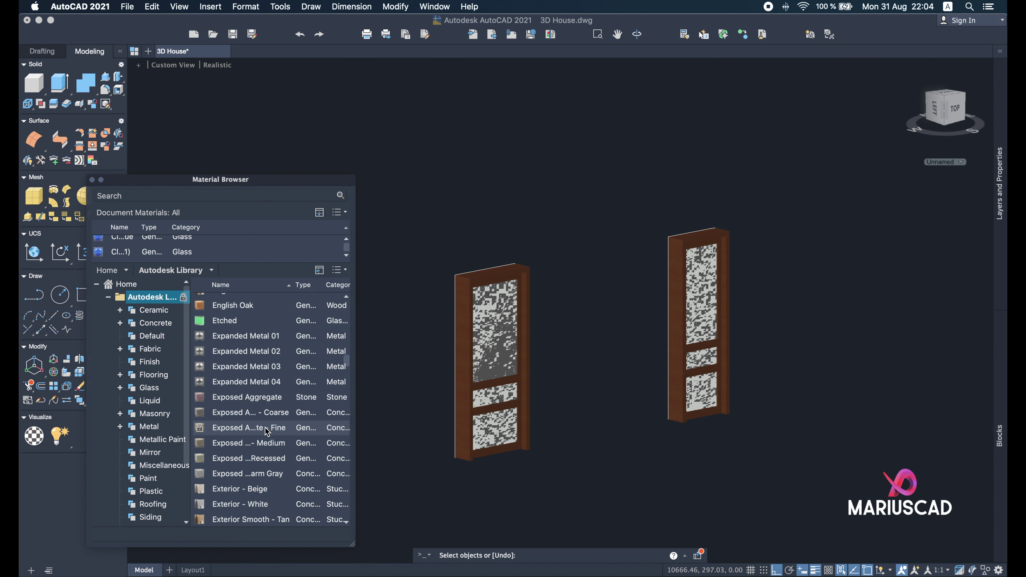
pyautogui.scroll(-20, 265, 430)
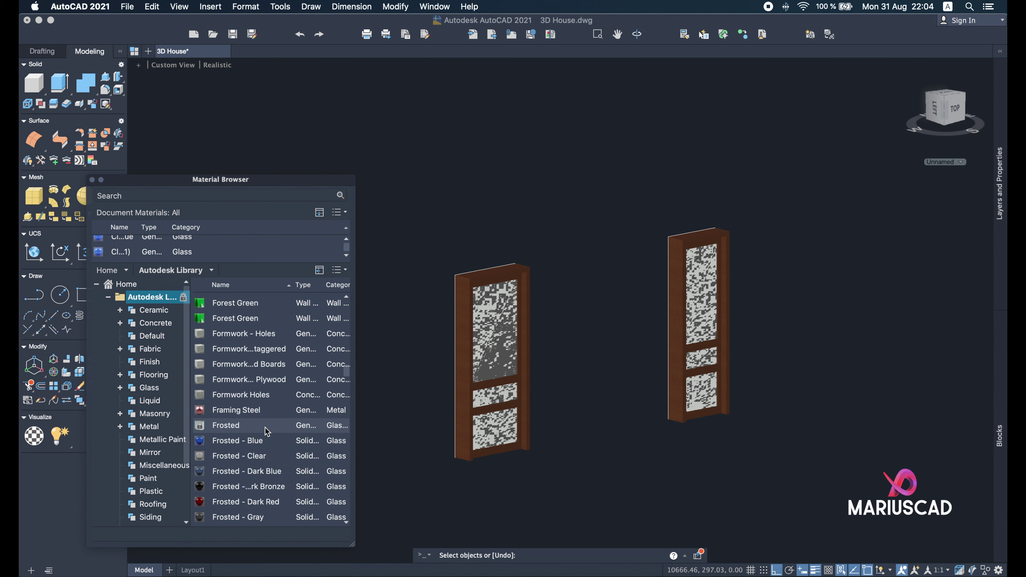
pyautogui.scroll(-10, 265, 432)
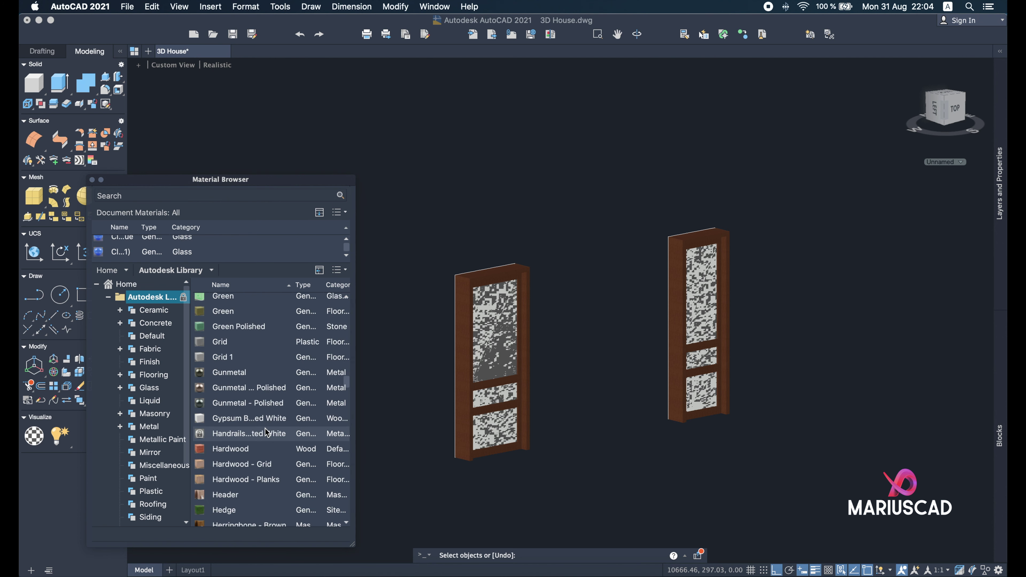
pyautogui.scroll(-5, 266, 431)
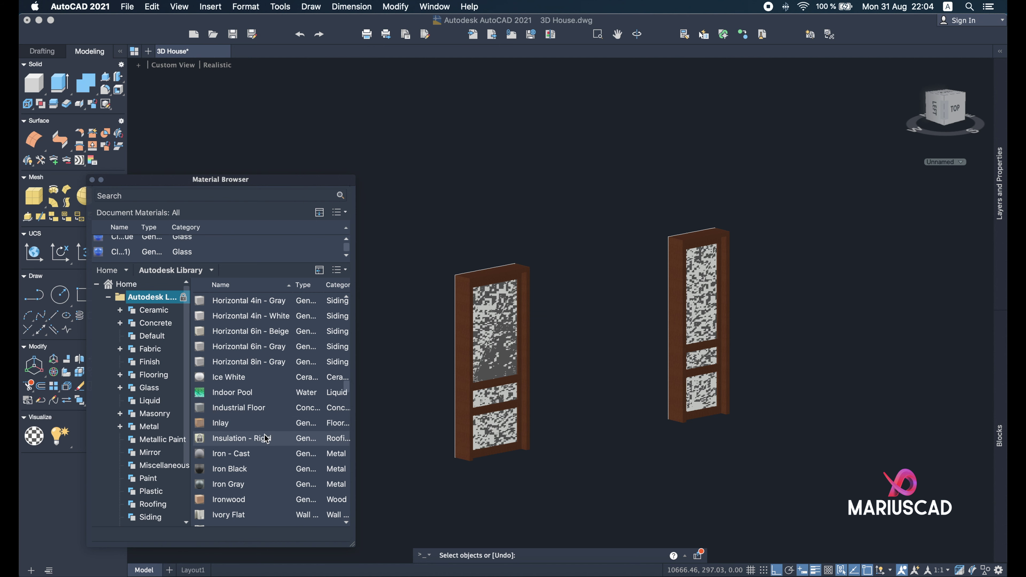
# Apply the Ironwood wood material to the inset panels of both doors.
pyautogui.scroll(-2, 266, 438)
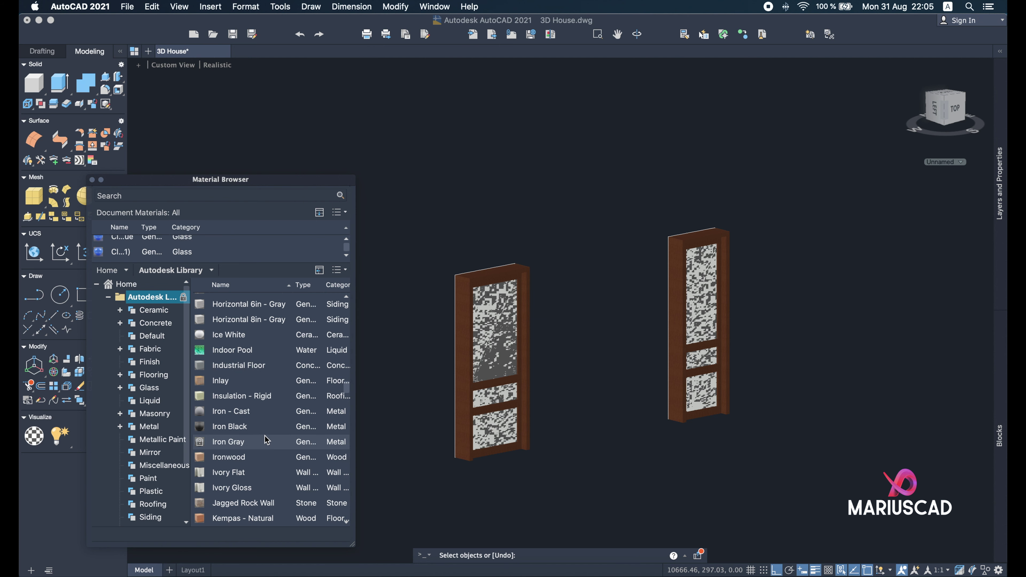
pyautogui.scroll(-4, 266, 440)
pyautogui.scroll(4, 265, 440)
pyautogui.moveTo(244, 460); pyautogui.dragTo(503, 330)
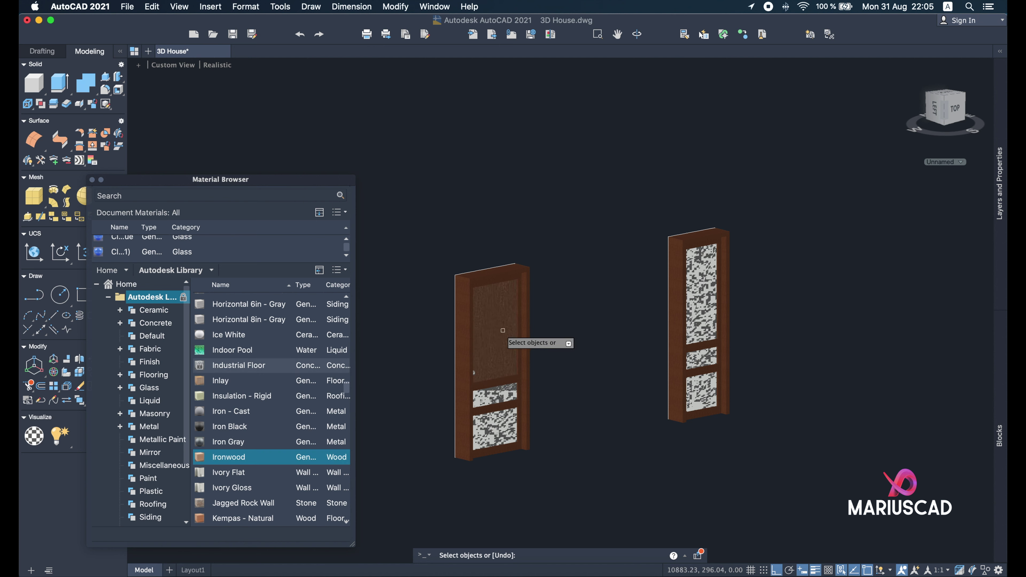
pyautogui.click(498, 392)
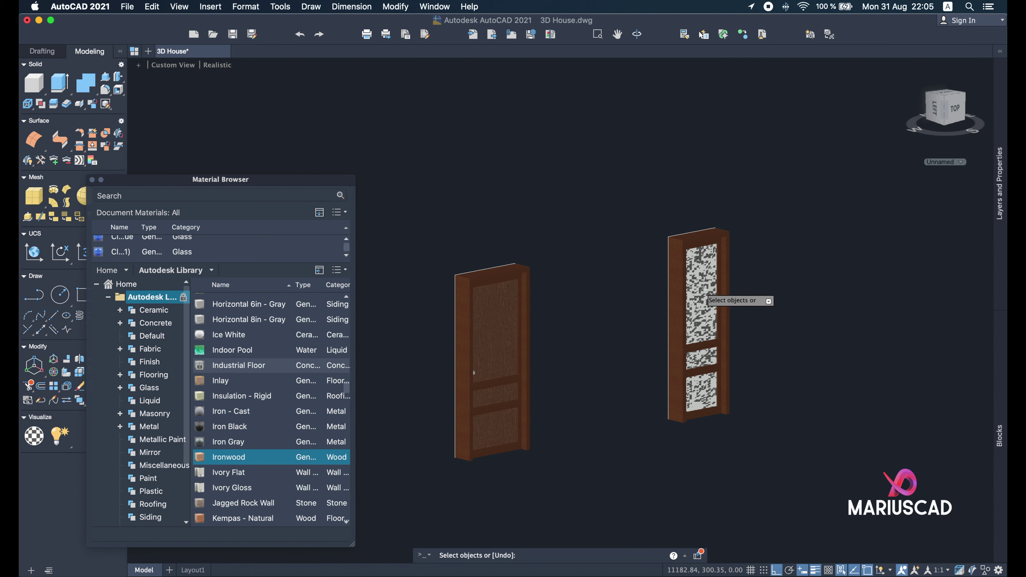
pyautogui.click(702, 317)
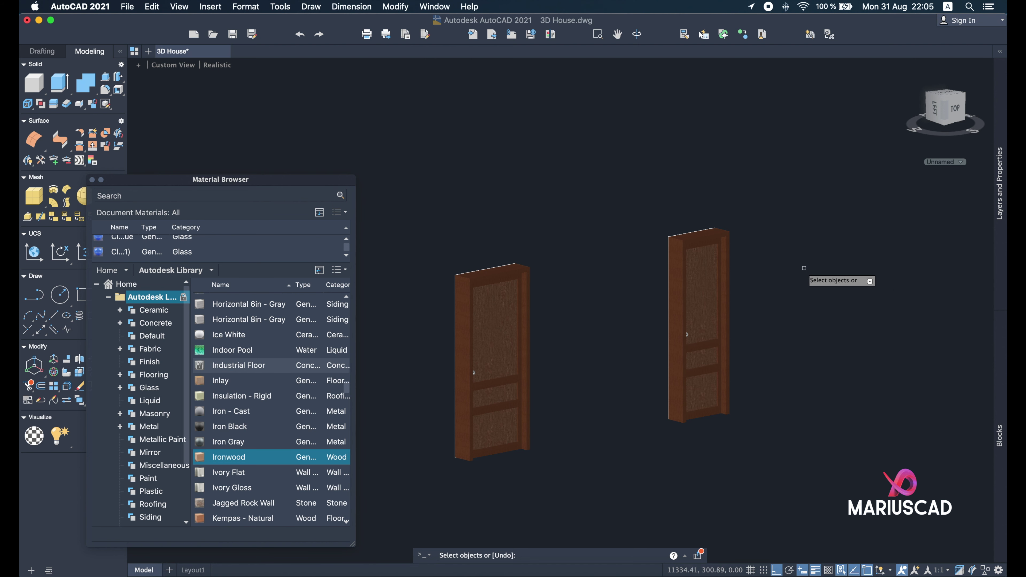
pyautogui.press('Escape')
# Apply the "Flaked Re...e - Beige" metallic material to the front knobs of both doors.
pyautogui.keyDown('shift'); pyautogui.moveTo(648, 348); pyautogui.dragTo(585, 369); pyautogui.keyUp('shift')
pyautogui.keyDown('shift'); pyautogui.moveTo(585, 369); pyautogui.dragTo(546, 368, button='middle'); pyautogui.keyUp('shift')
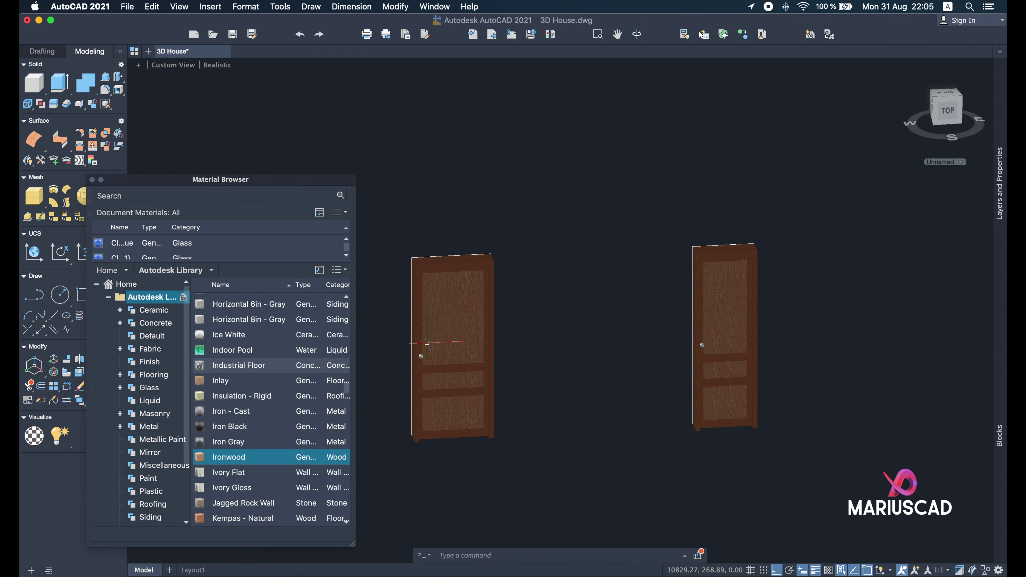
pyautogui.scroll(4, 423, 350)
pyautogui.scroll(2, 683, 388)
pyautogui.moveTo(704, 374); pyautogui.dragTo(840, 366, button='middle')
pyautogui.scroll(-1, 218, 243)
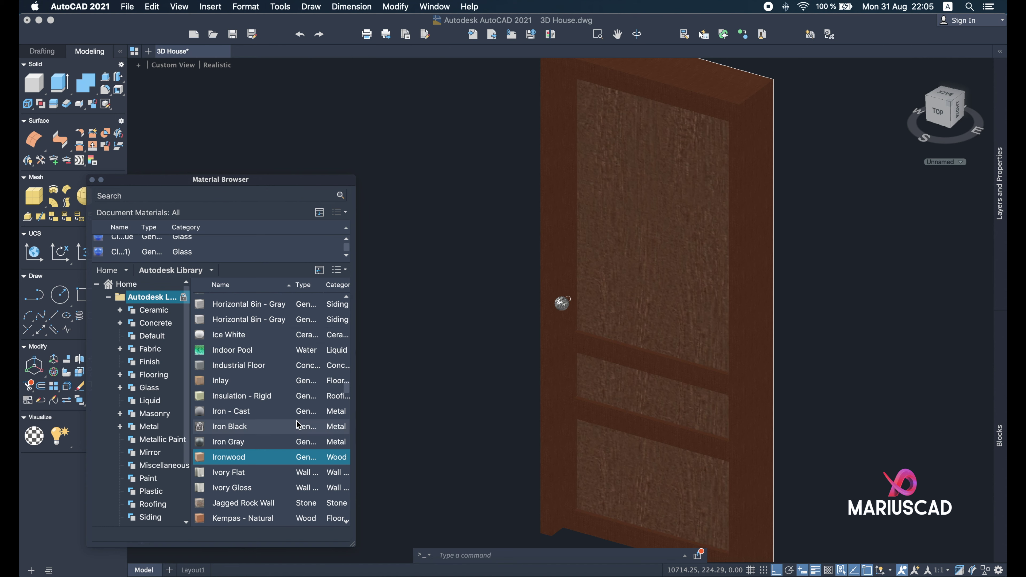
pyautogui.scroll(-10, 297, 423)
pyautogui.scroll(15, 264, 405)
pyautogui.scroll(10, 264, 404)
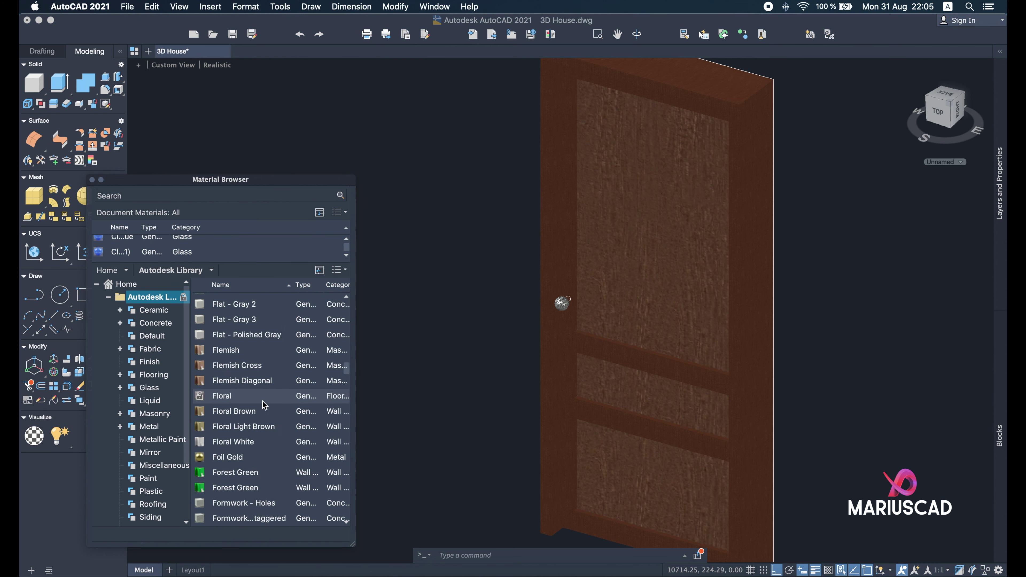
pyautogui.scroll(5, 263, 405)
pyautogui.scroll(2, 263, 404)
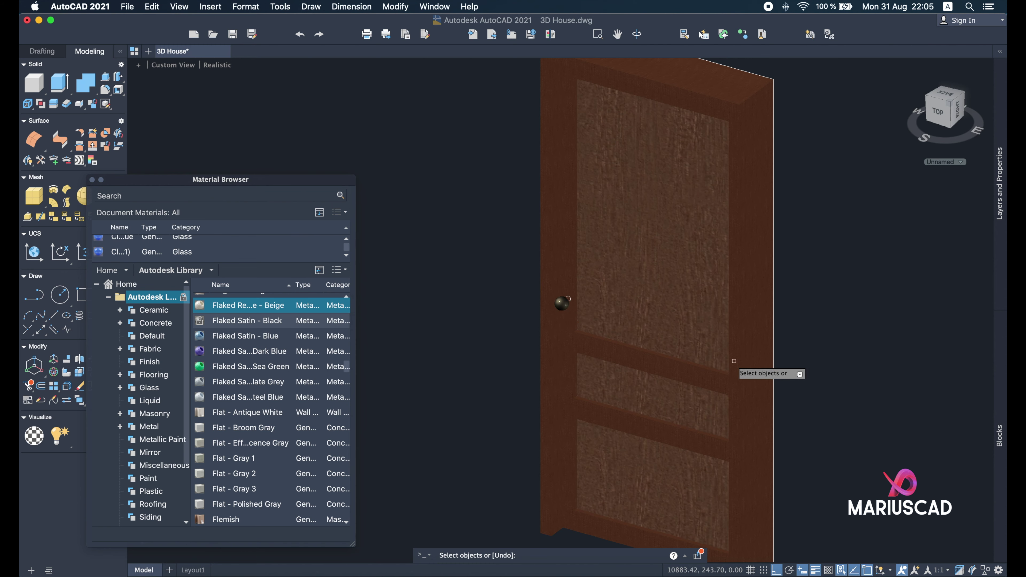
pyautogui.scroll(-5, 731, 360)
pyautogui.scroll(2, 974, 426)
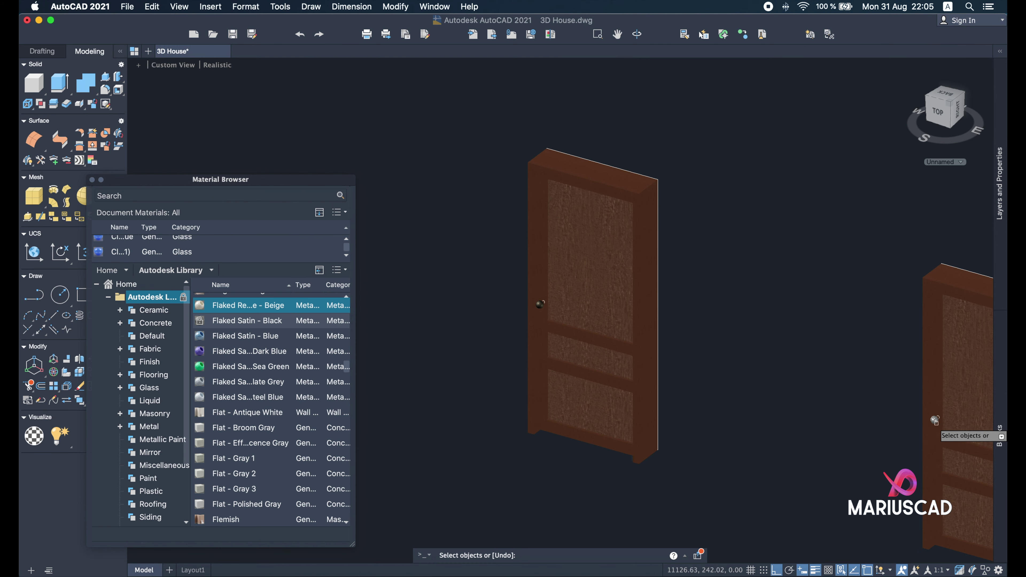
# Apply the same beige flaked material to the knobs on the back of both doors and close the Material Browser.
pyautogui.keyDown('shift'); pyautogui.moveTo(840, 410); pyautogui.dragTo(701, 353, button='middle'); pyautogui.keyUp('shift')
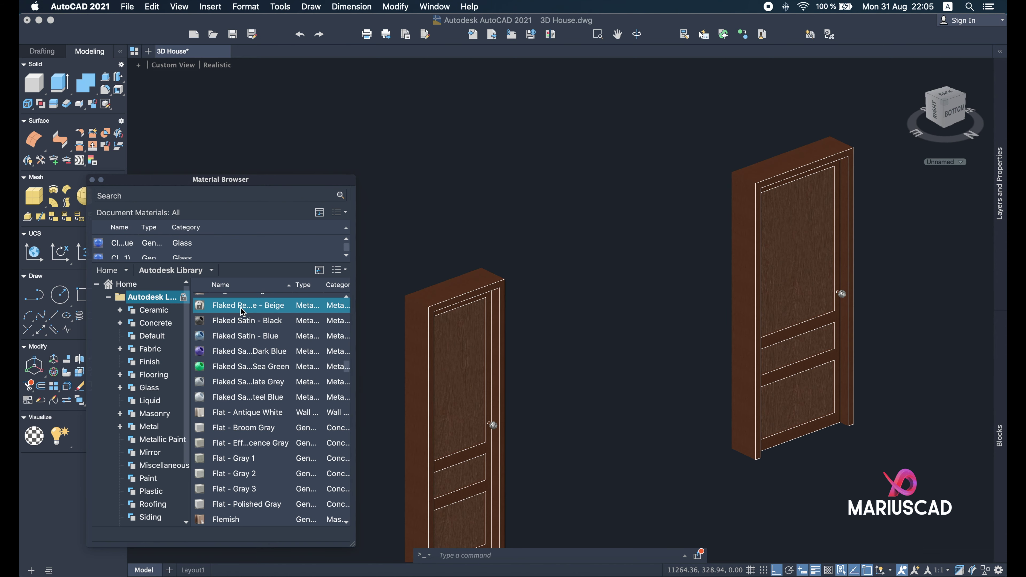
pyautogui.scroll(5, 461, 448)
pyautogui.click(527, 401)
pyautogui.scroll(-3, 769, 391)
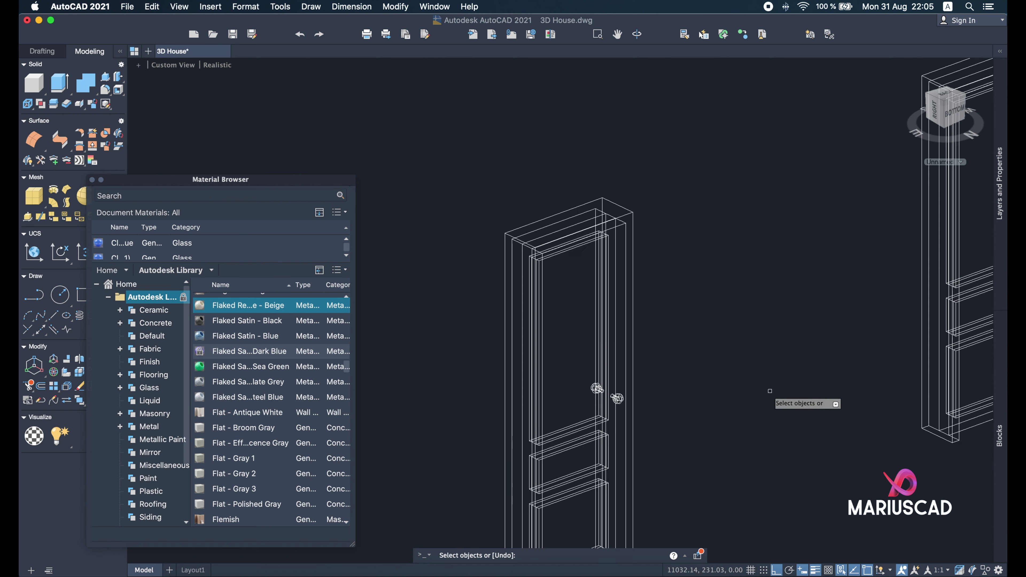
pyautogui.scroll(5, 942, 292)
pyautogui.click(943, 294)
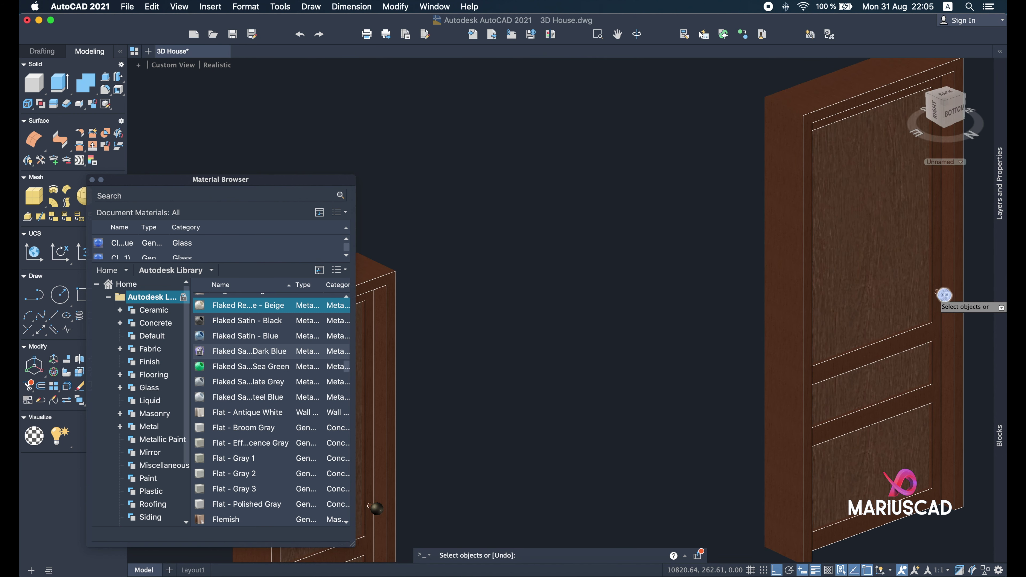
pyautogui.click(92, 179)
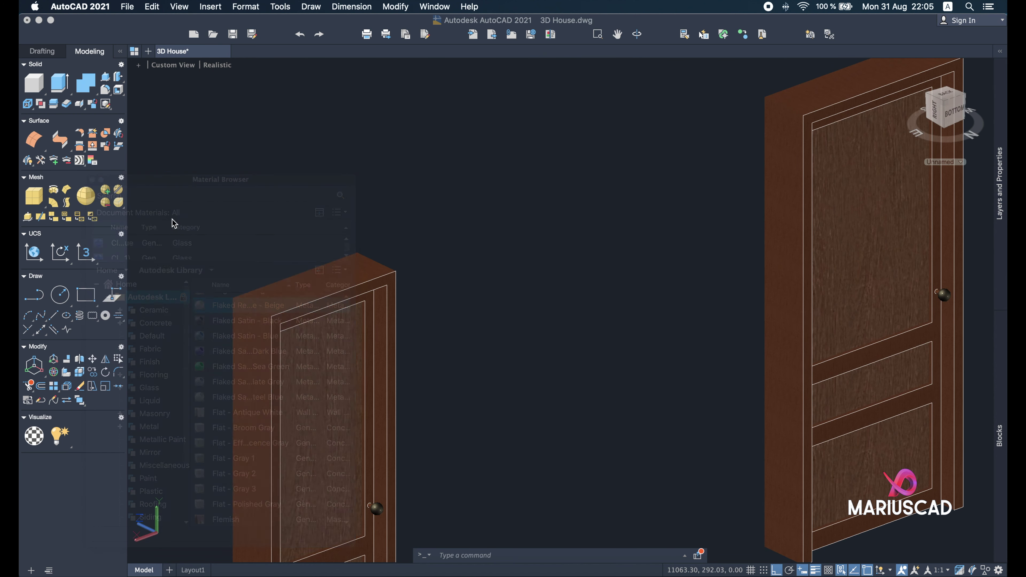
# Copy both finished doors about 1560 units along the +Z axis, clear of the originals.
pyautogui.scroll(-5, 479, 298)
pyautogui.keyDown('shift'); pyautogui.moveTo(479, 328); pyautogui.dragTo(800, 339, button='middle'); pyautogui.keyUp('shift')
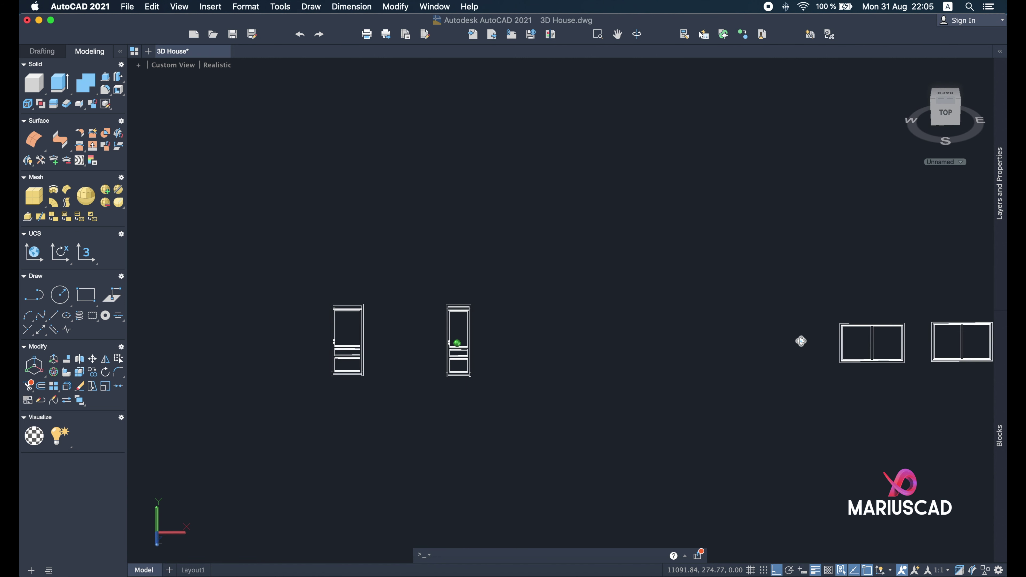
pyautogui.click(545, 424)
pyautogui.click(271, 237)
pyautogui.write('c')
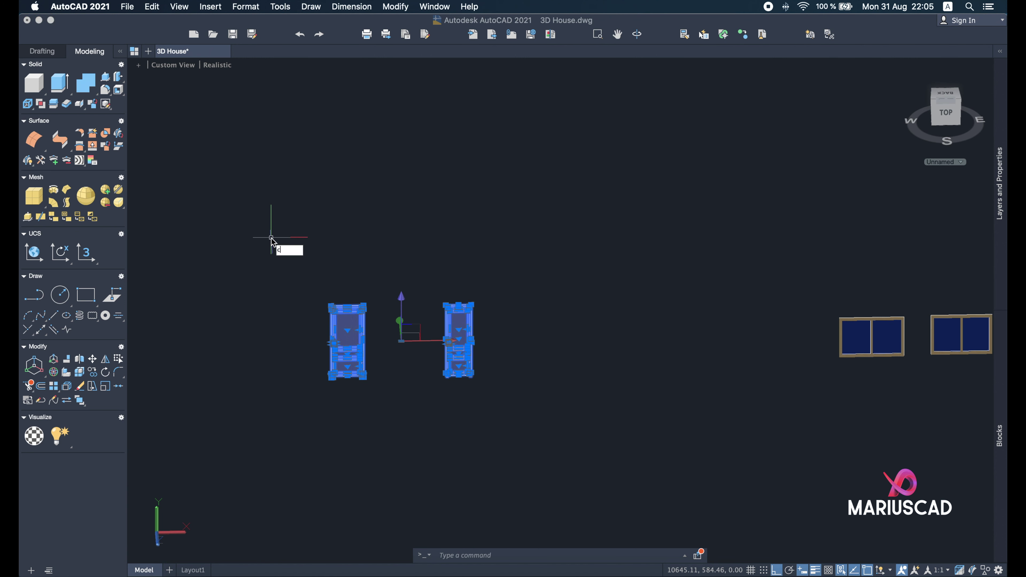
pyautogui.write('o')
pyautogui.press('Return')
pyautogui.scroll(-2, 271, 238)
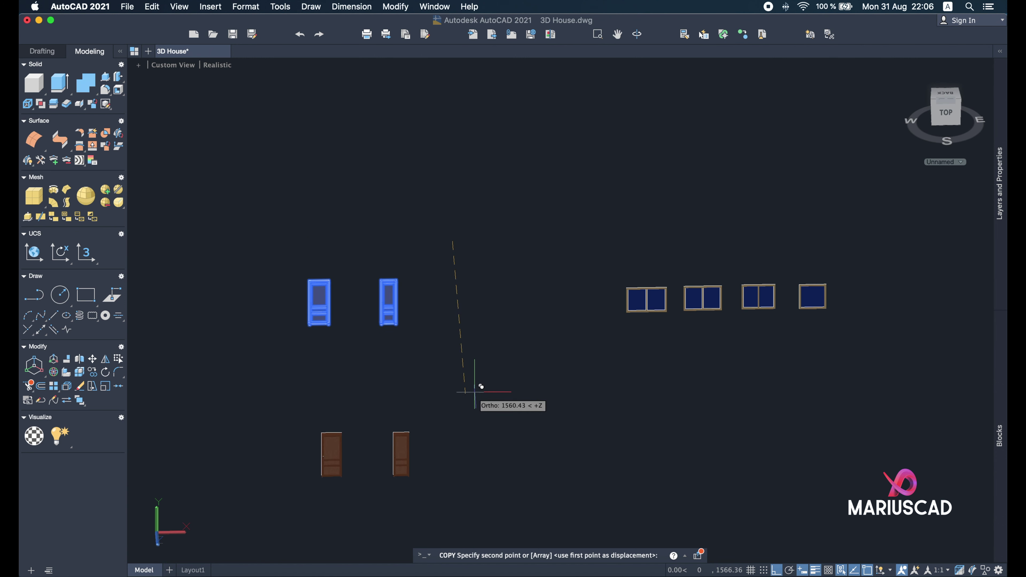
pyautogui.click(475, 395)
# Rotate the copied pair of doors a quarter turn about the vertical axis between them with 3D Rotate.
pyautogui.keyDown('shift'); pyautogui.moveTo(483, 394); pyautogui.dragTo(480, 429, button='middle'); pyautogui.keyUp('shift')
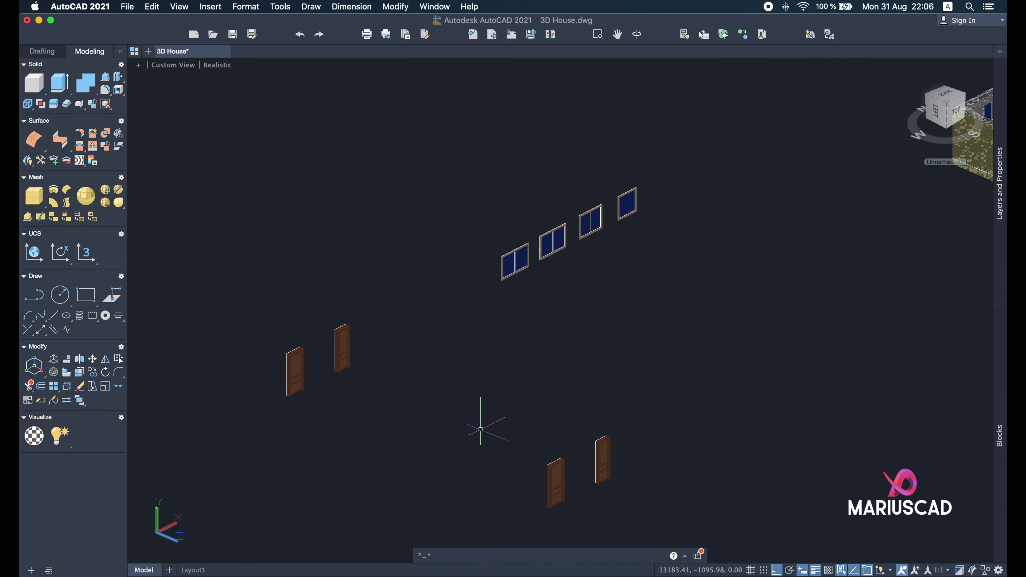
pyautogui.click(491, 418)
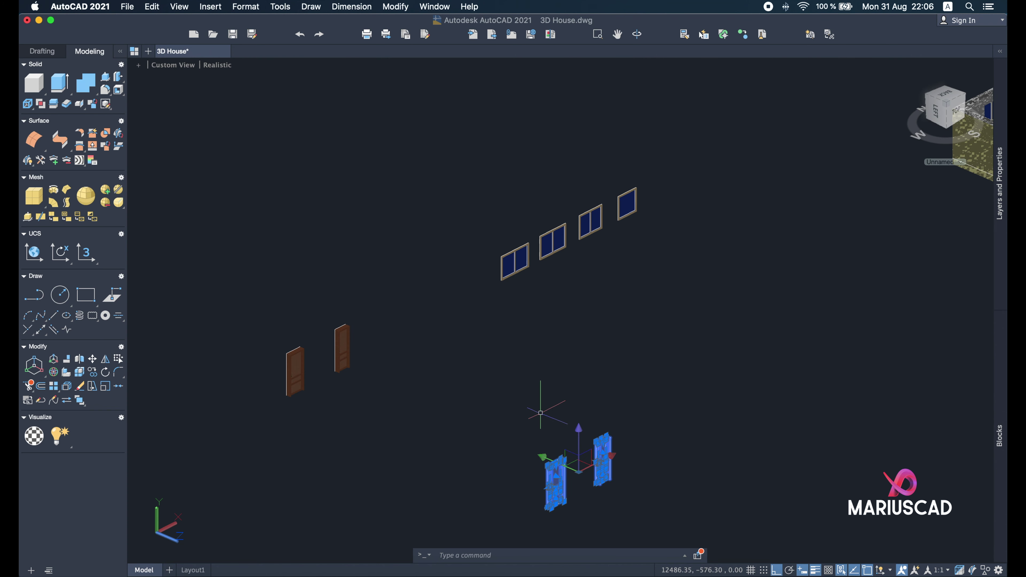
pyautogui.moveTo(541, 413); pyautogui.dragTo(470, 327, button='middle')
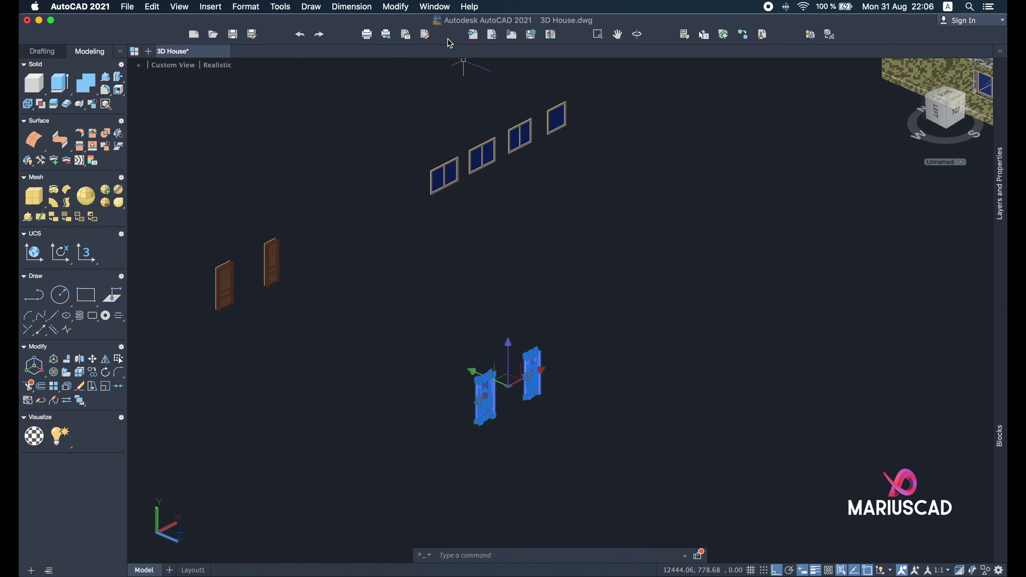
pyautogui.click(389, 9)
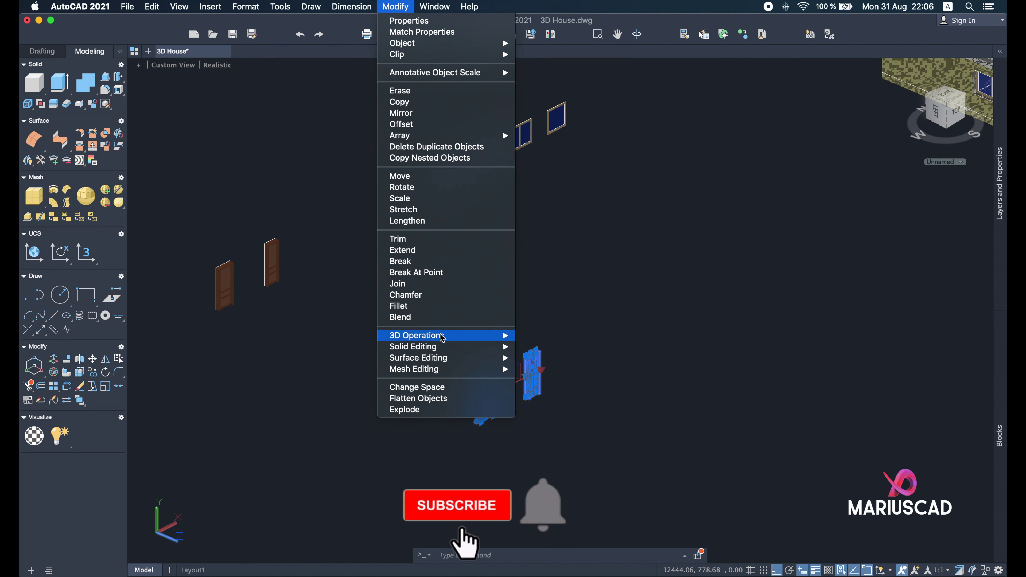
pyautogui.moveTo(442, 338)
pyautogui.click(559, 348)
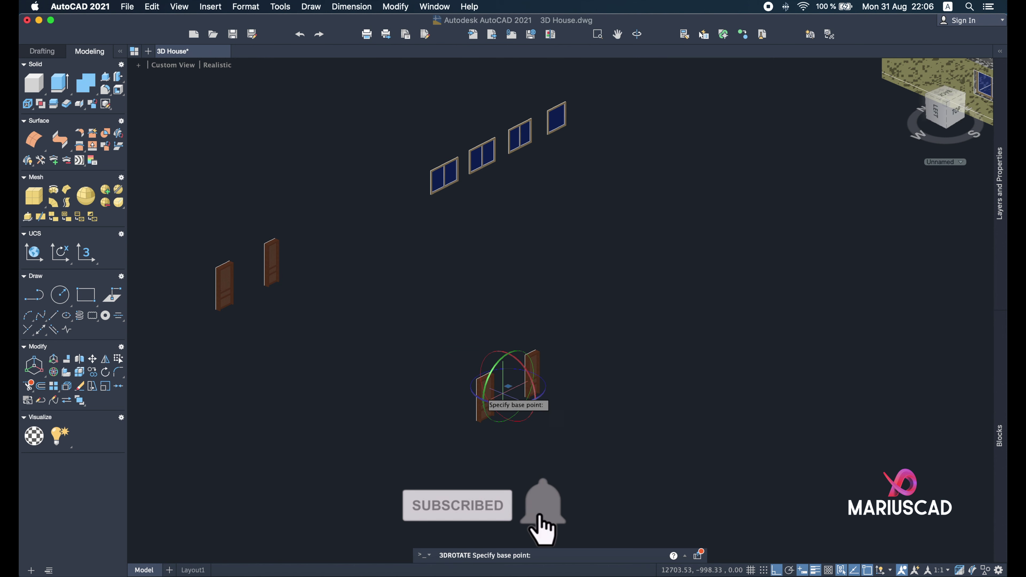
pyautogui.scroll(6, 554, 398)
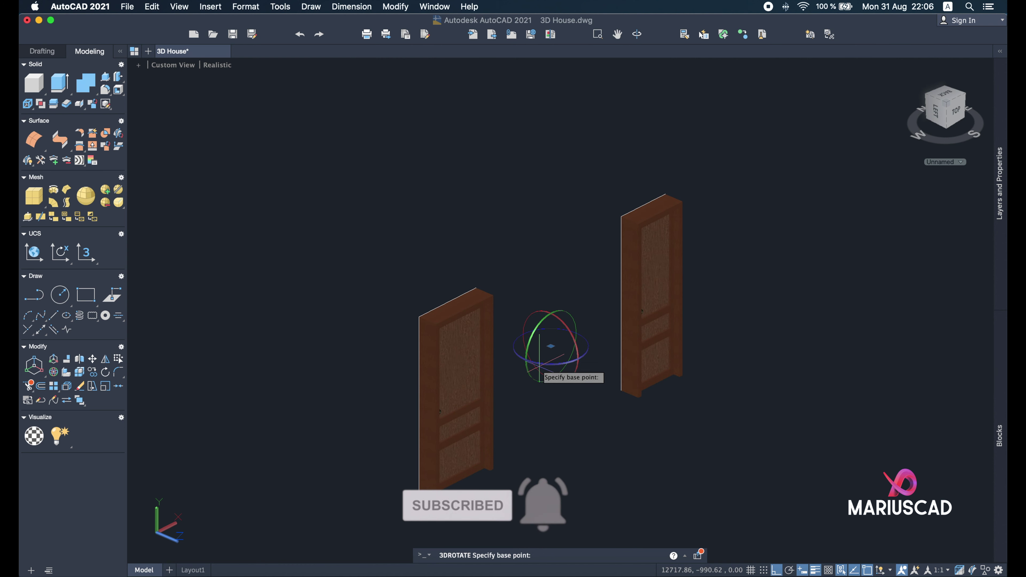
pyautogui.click(537, 364)
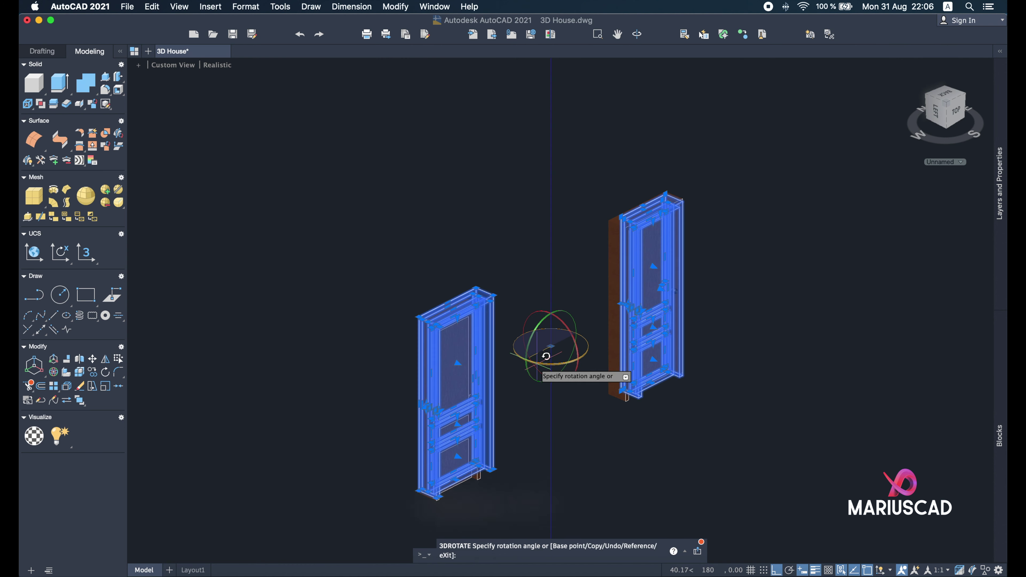
pyautogui.click(831, 408)
# Copy the wider rotated door about 3268 units along the X axis so that it stands beside the house.
pyautogui.scroll(-4, 832, 414)
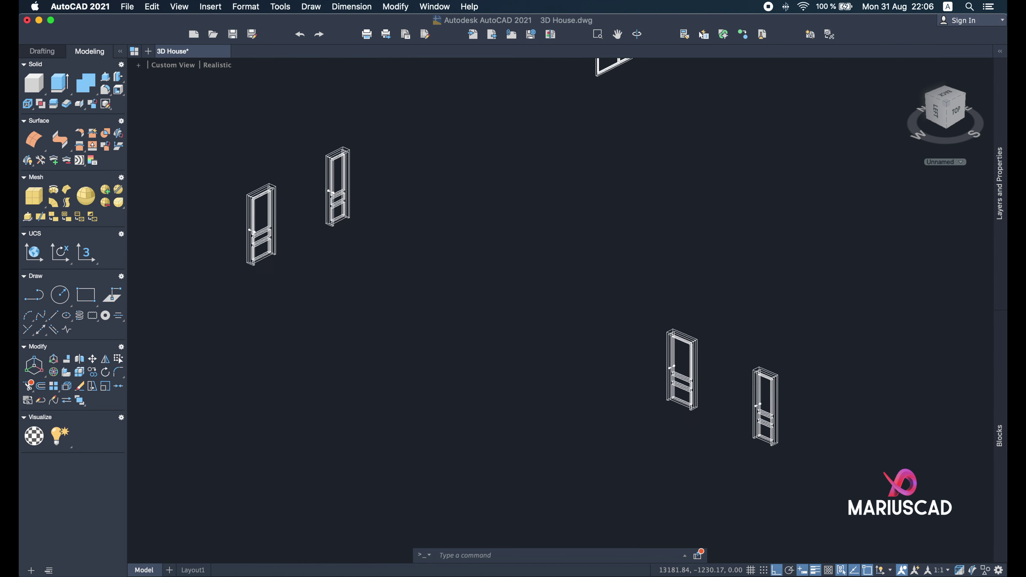
pyautogui.scroll(4, 770, 407)
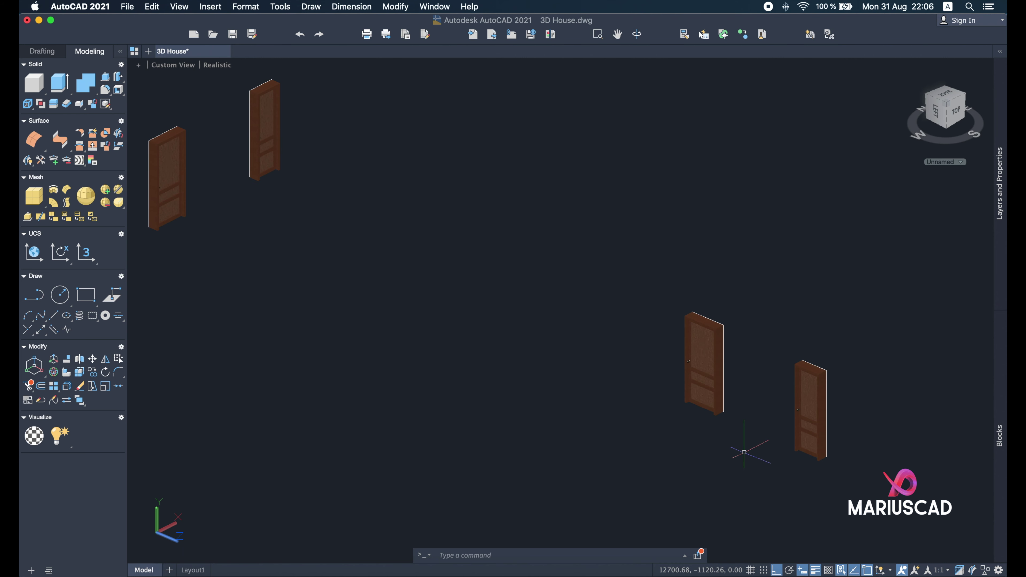
pyautogui.click(744, 452)
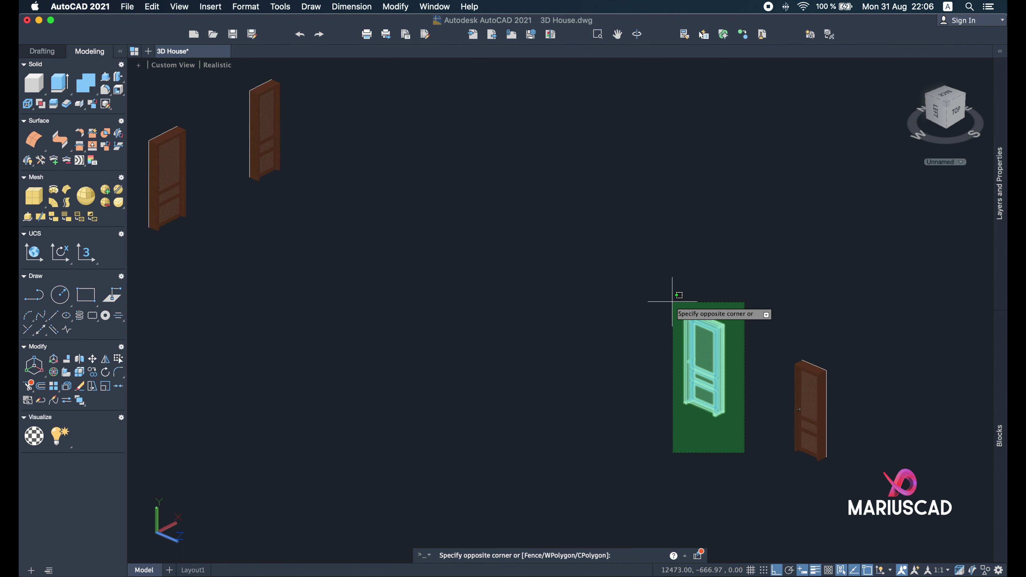
pyautogui.click(663, 288)
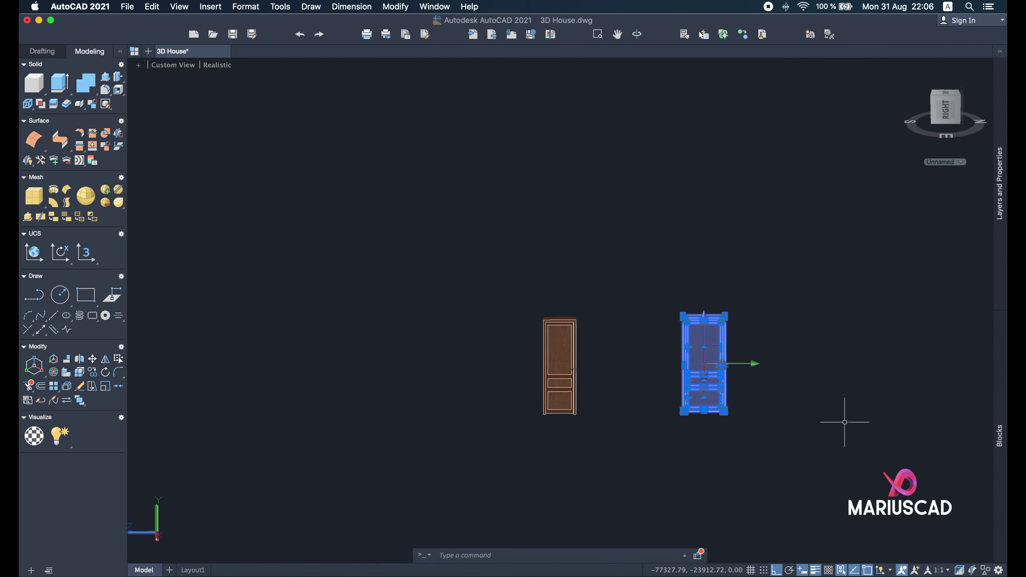
pyautogui.keyDown('shift'); pyautogui.moveTo(844, 422); pyautogui.dragTo(777, 399, button='middle'); pyautogui.keyUp('shift')
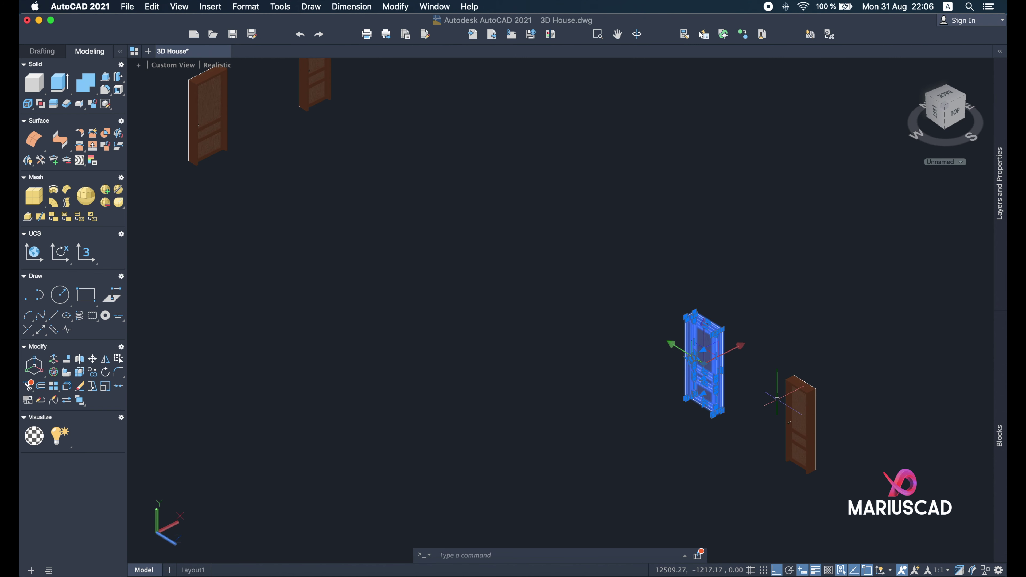
pyautogui.write('co')
pyautogui.press('Return')
pyautogui.scroll(5, 780, 376)
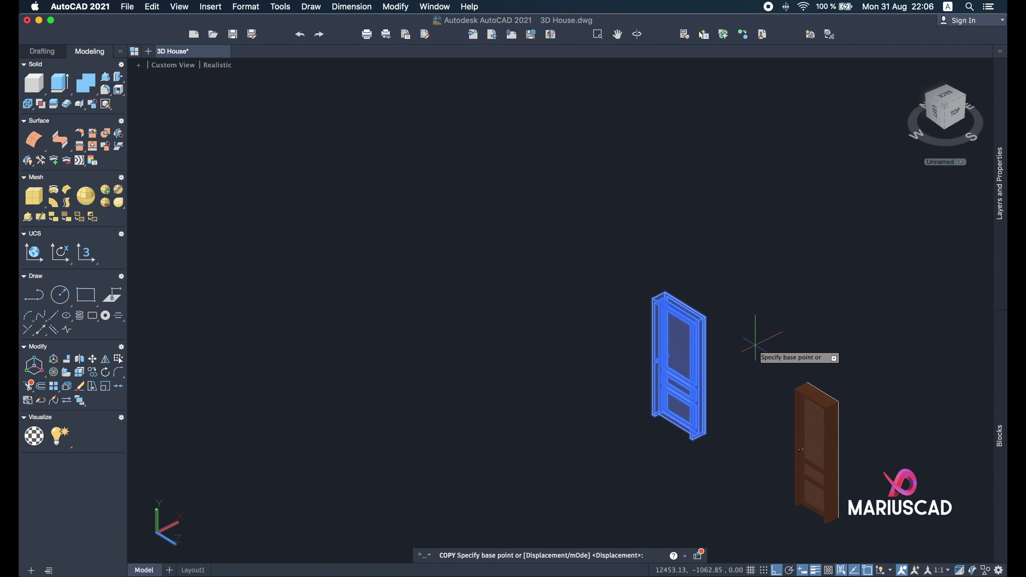
pyautogui.keyDown('shift'); pyautogui.moveTo(733, 339); pyautogui.dragTo(650, 302, button='middle'); pyautogui.keyUp('shift')
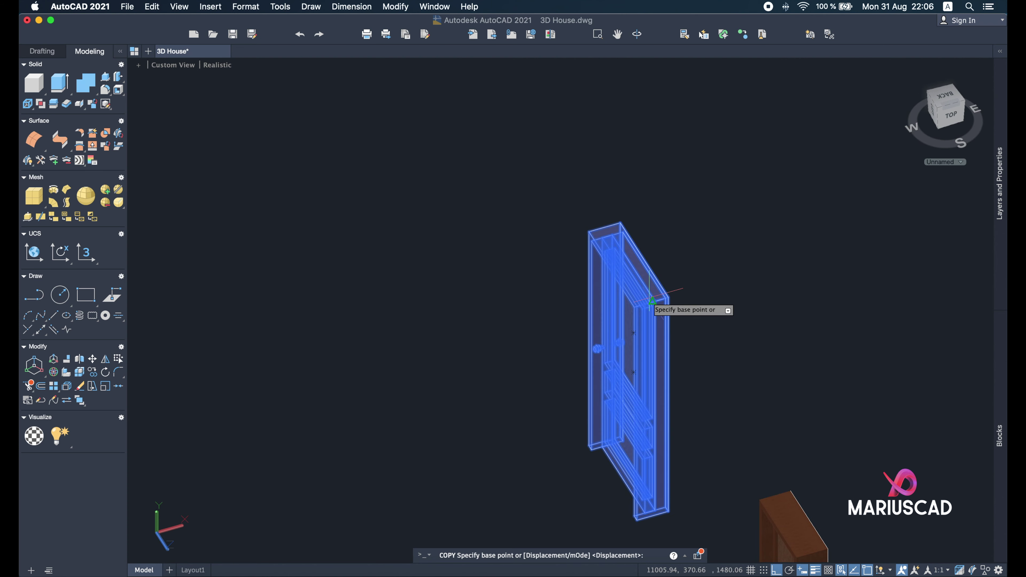
pyautogui.click(652, 301)
pyautogui.scroll(-10, 652, 300)
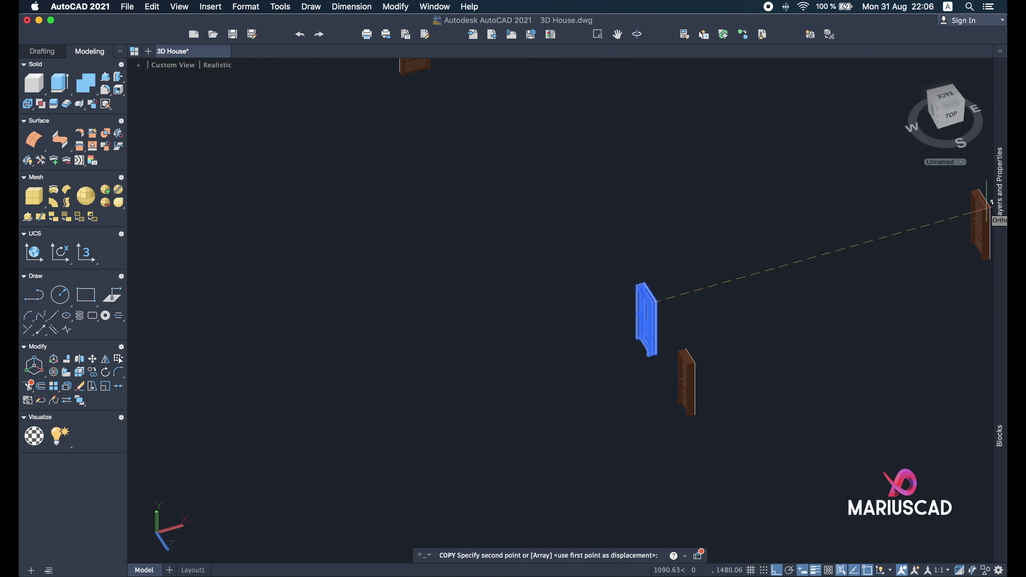
pyautogui.scroll(5, 849, 243)
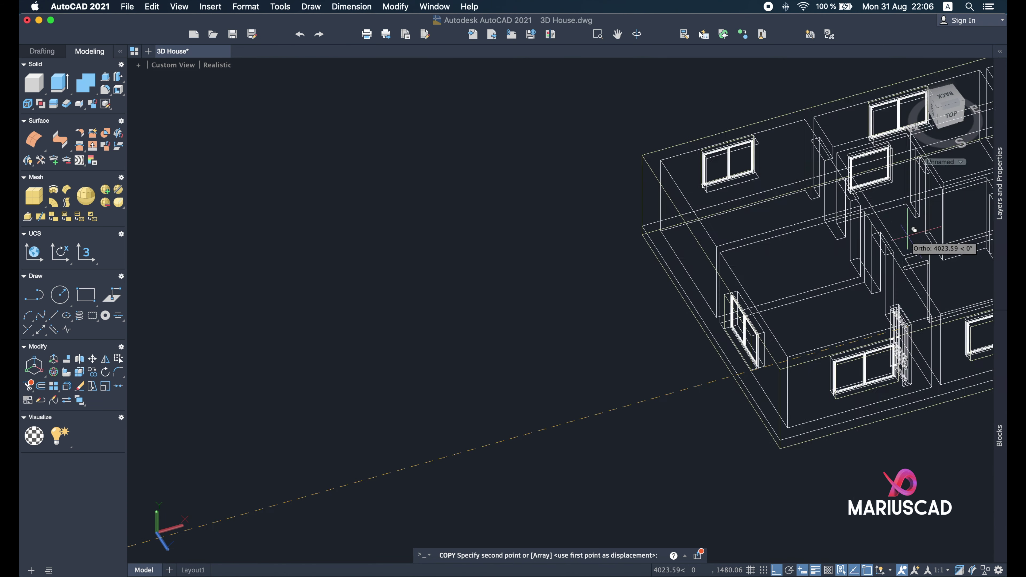
pyautogui.moveTo(917, 295); pyautogui.dragTo(722, 308, button='middle')
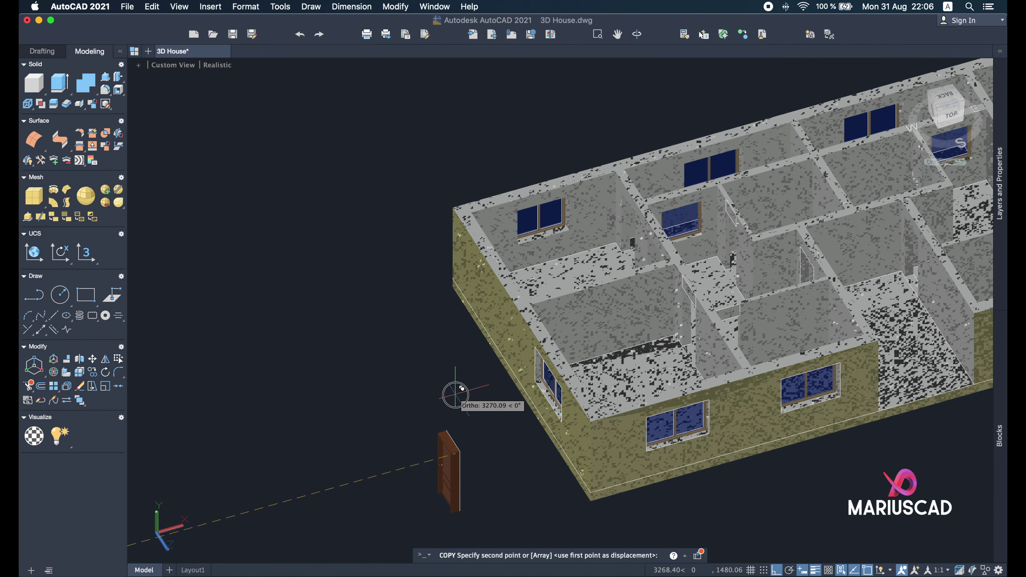
# Switch the visual style to 2D Wireframe and copy the door beside the house by its upper-edge midpoint into the first central-hall opening.
pyautogui.click(224, 66)
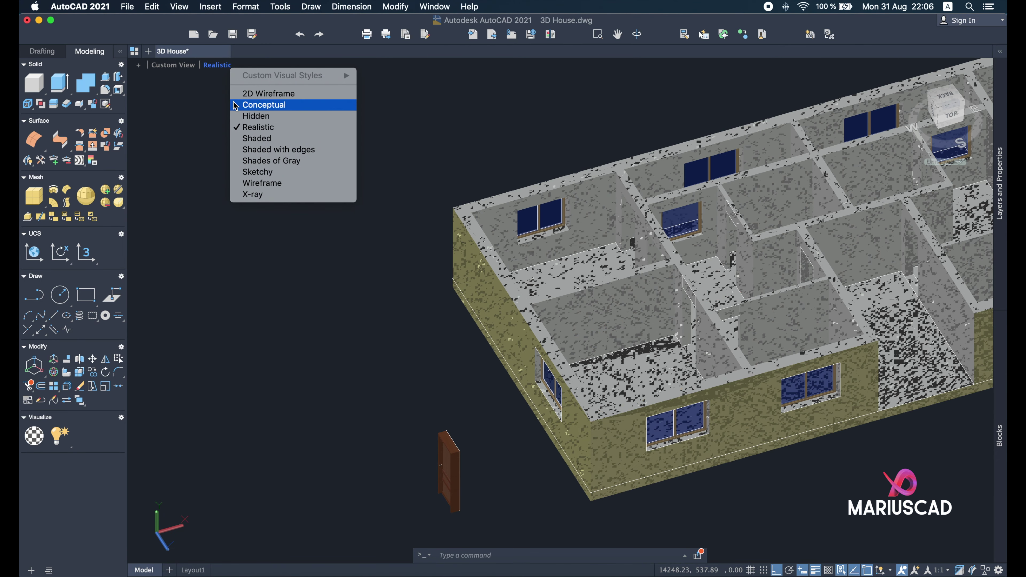
pyautogui.click(259, 94)
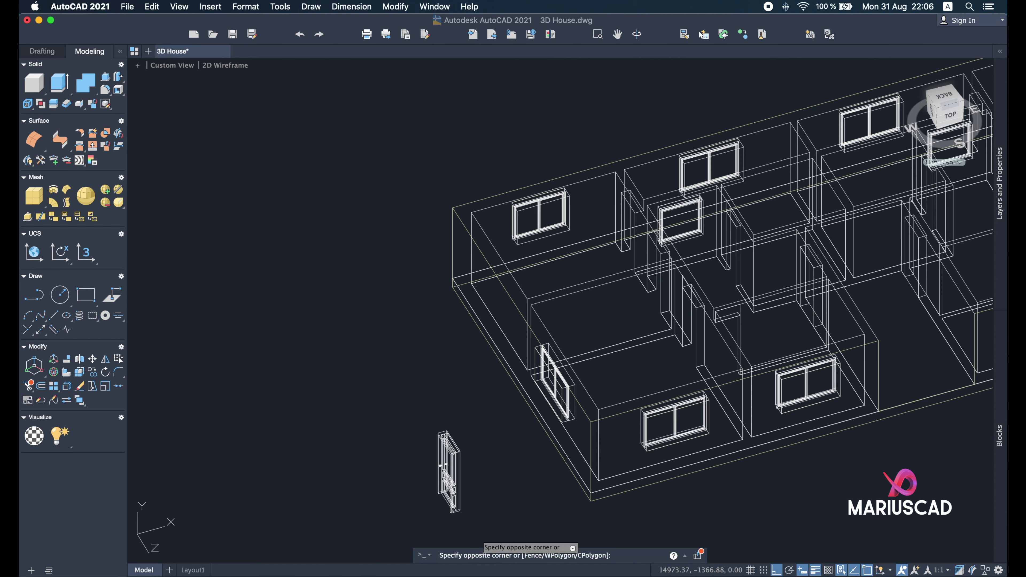
pyautogui.click(371, 366)
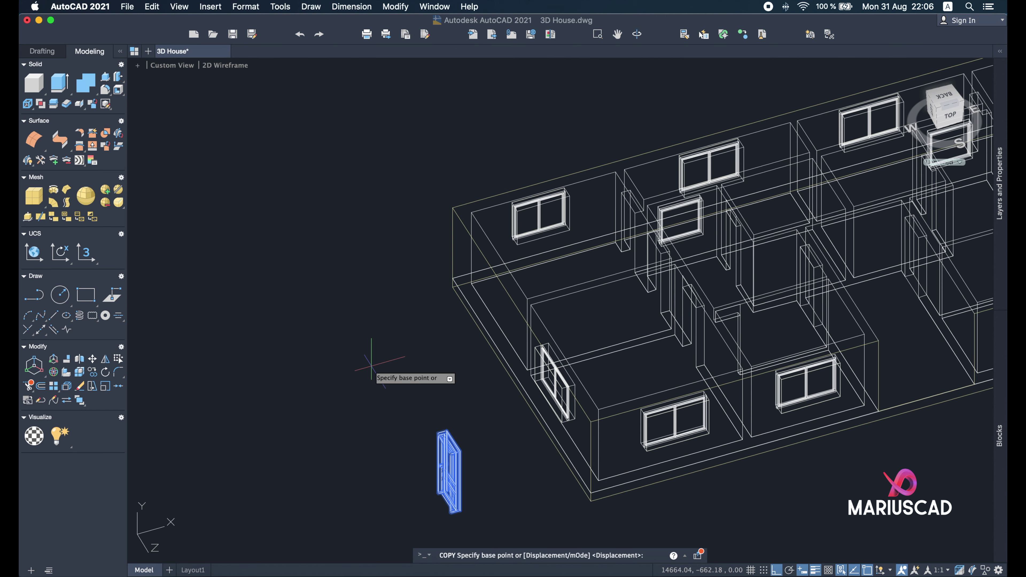
pyautogui.scroll(5, 546, 485)
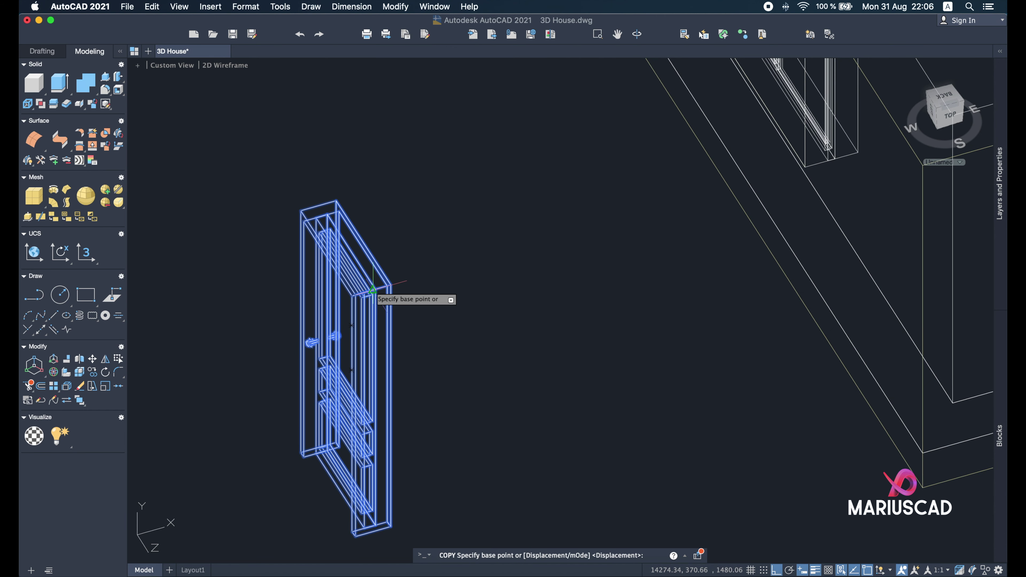
pyautogui.click(372, 290)
pyautogui.scroll(-3, 619, 359)
pyautogui.moveTo(731, 197); pyautogui.dragTo(655, 274, button='middle')
pyautogui.scroll(3, 656, 274)
pyautogui.moveTo(582, 348)
pyautogui.keyDown('shift'); pyautogui.mouseDown(button='middle')
pyautogui.moveTo(606, 360)
pyautogui.moveTo(660, 328)
pyautogui.mouseUp(button='middle'); pyautogui.keyUp('shift')
pyautogui.scroll(4, 701, 284)
pyautogui.keyDown('shift'); pyautogui.moveTo(701, 284); pyautogui.dragTo(645, 299, button='middle'); pyautogui.keyUp('shift')
pyautogui.scroll(3, 645, 299)
pyautogui.keyDown('shift'); pyautogui.moveTo(644, 354); pyautogui.dragTo(563, 394, button='middle'); pyautogui.keyUp('shift')
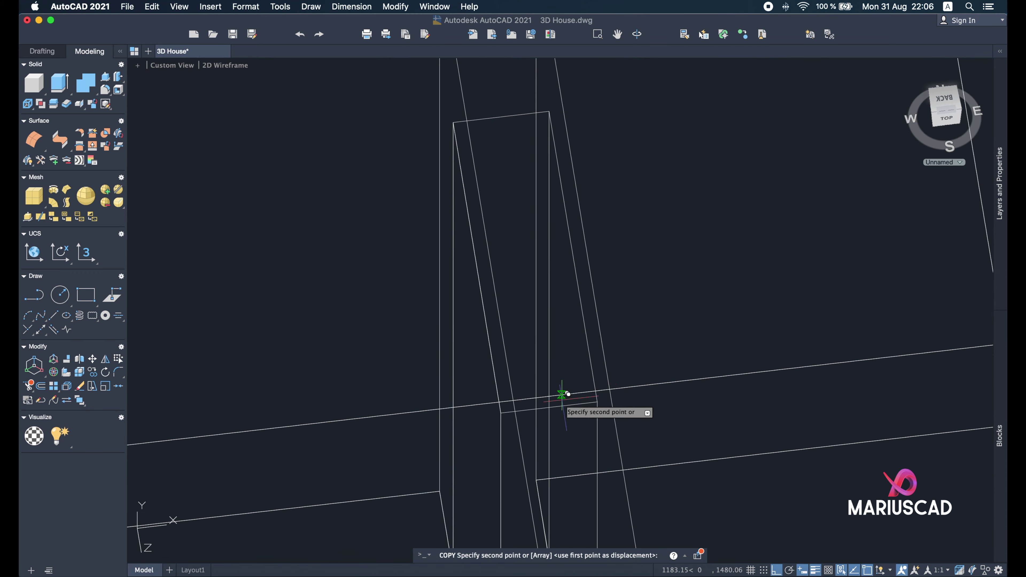
pyautogui.click(560, 405)
# Place another copy of the door in the opening on the opposite side of the central hall.
pyautogui.scroll(-5, 558, 409)
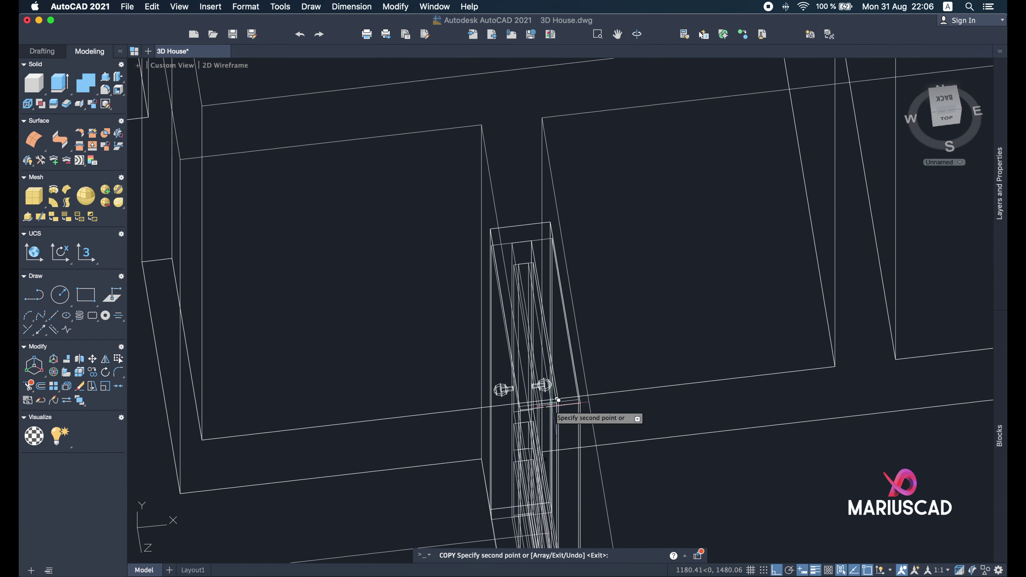
pyautogui.scroll(4, 841, 370)
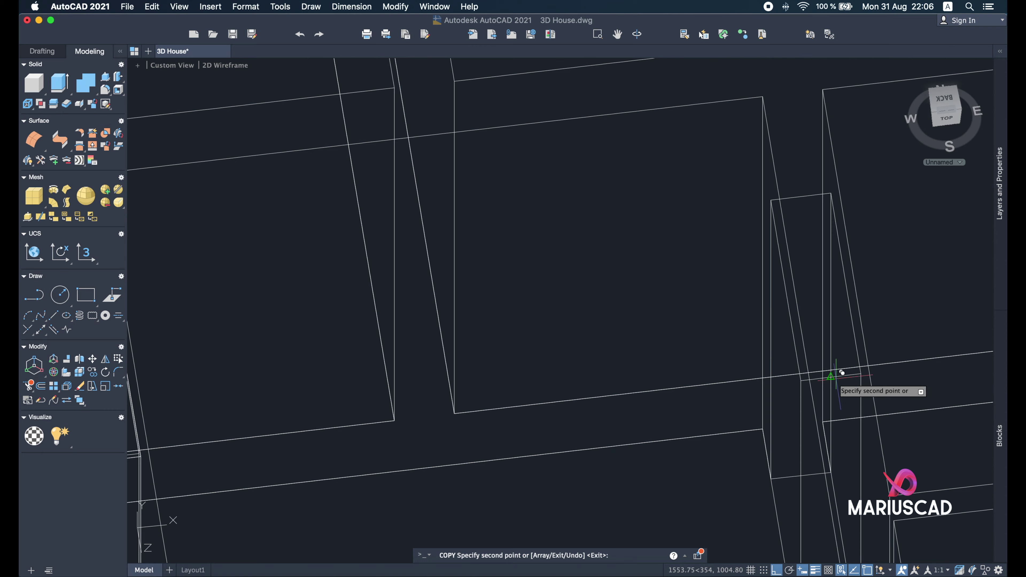
pyautogui.scroll(-5, 662, 404)
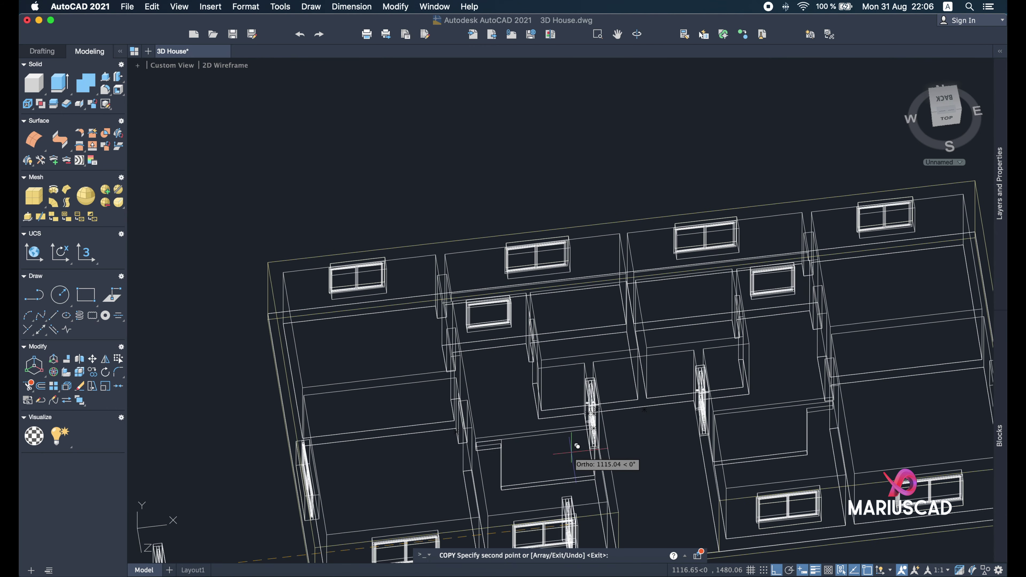
# Place a door copy in the frontmost of the three aligned openings in the near half of the house, at its upper-edge midpoint.
pyautogui.keyDown('shift'); pyautogui.moveTo(577, 448); pyautogui.dragTo(566, 465, button='middle'); pyautogui.keyUp('shift')
pyautogui.scroll(4, 535, 471)
pyautogui.scroll(2, 522, 427)
pyautogui.scroll(-2, 525, 417)
pyautogui.scroll(5, 419, 379)
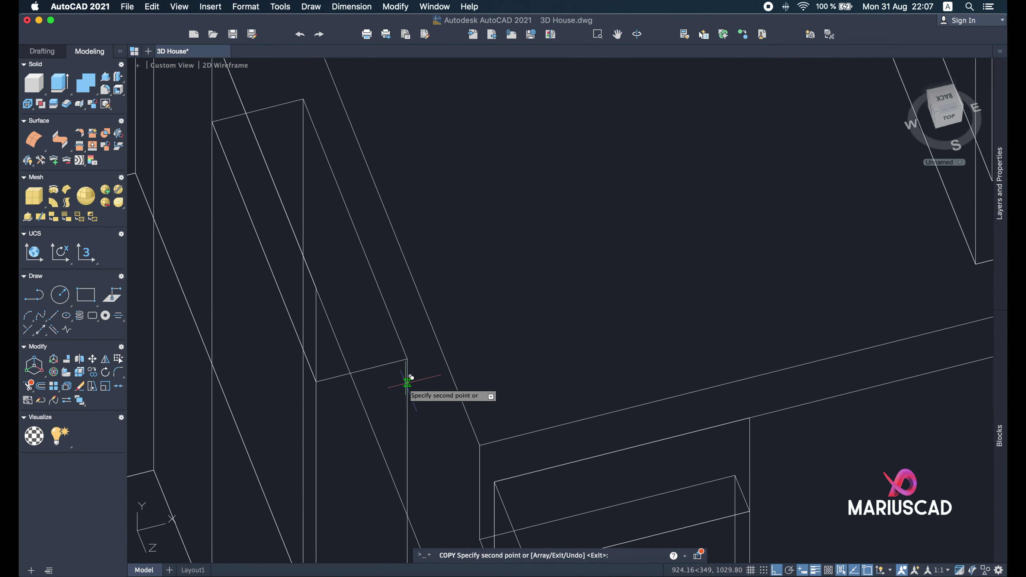
pyautogui.scroll(-5, 307, 291)
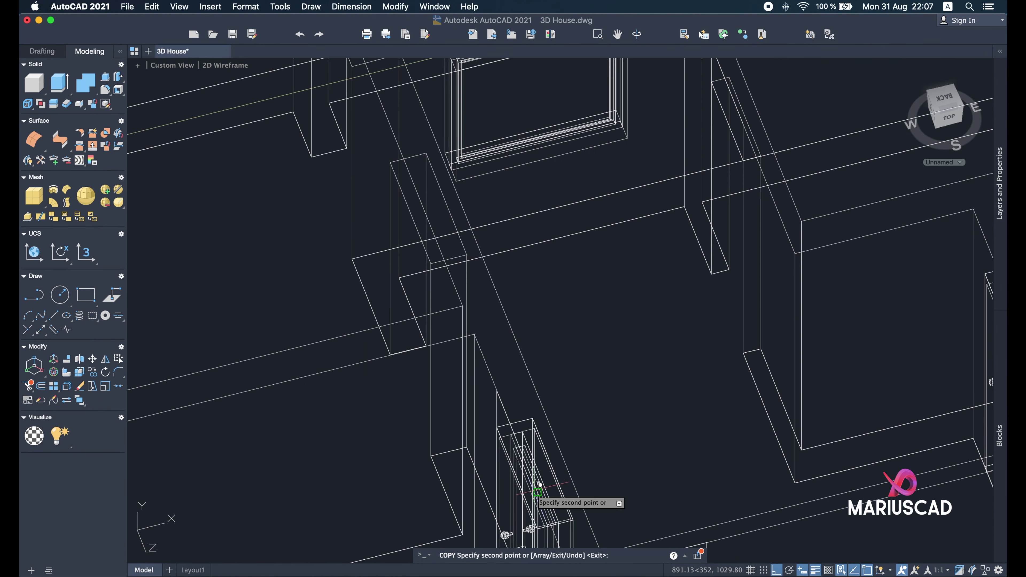
# Place a door copy in the middle opening of the same three-opening wall.
pyautogui.scroll(4, 460, 255)
pyautogui.keyDown('shift'); pyautogui.moveTo(463, 254); pyautogui.dragTo(344, 336, button='middle'); pyautogui.keyUp('shift')
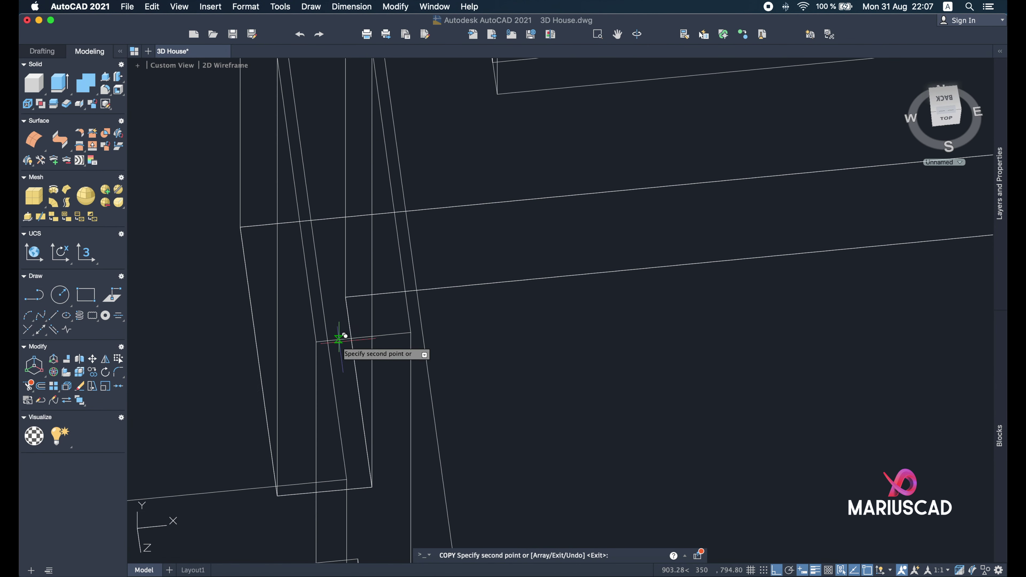
pyautogui.scroll(-3, 361, 263)
pyautogui.scroll(4, 659, 334)
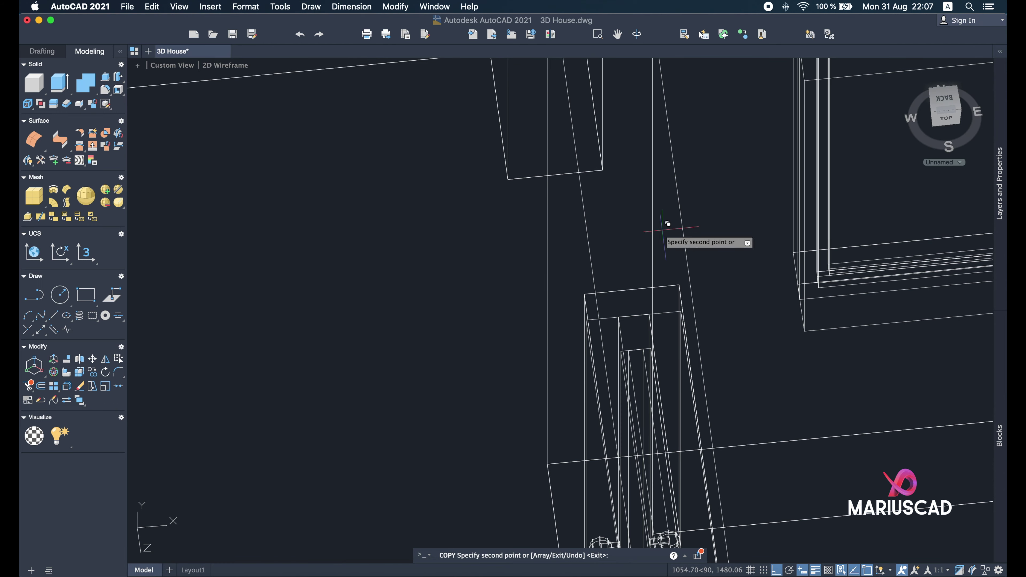
# Place door copies in that wall's last opening and in the three matching openings across the house, and end the Copy command.
pyautogui.keyDown('shift'); pyautogui.moveTo(604, 203); pyautogui.dragTo(549, 316, button='middle'); pyautogui.keyUp('shift')
pyautogui.scroll(-3, 571, 326)
pyautogui.scroll(3, 571, 336)
pyautogui.scroll(-3, 571, 336)
pyautogui.scroll(1, 571, 337)
pyautogui.scroll(-5, 574, 335)
pyautogui.moveTo(687, 119); pyautogui.dragTo(561, 228, button='middle')
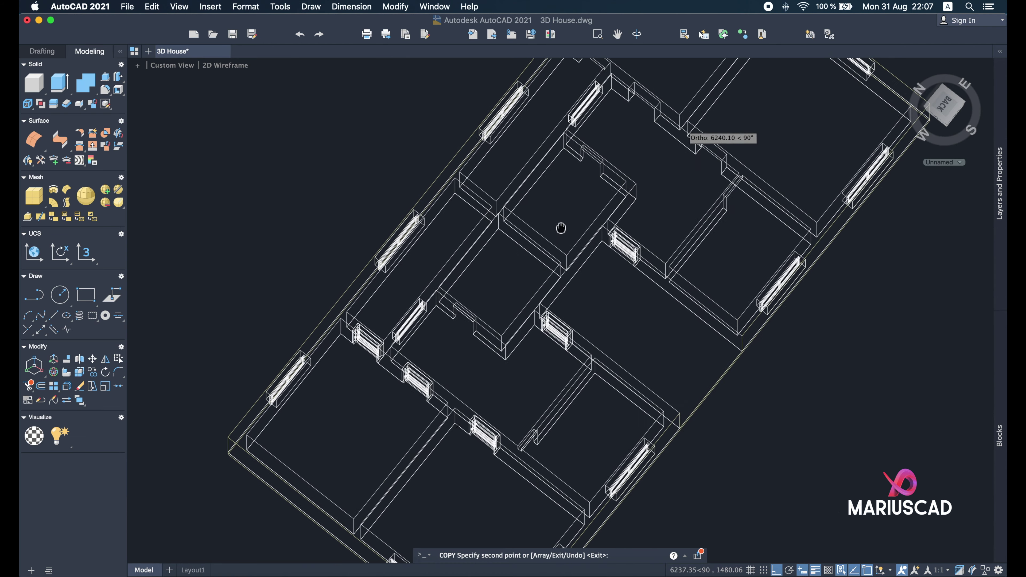
pyautogui.scroll(6, 521, 248)
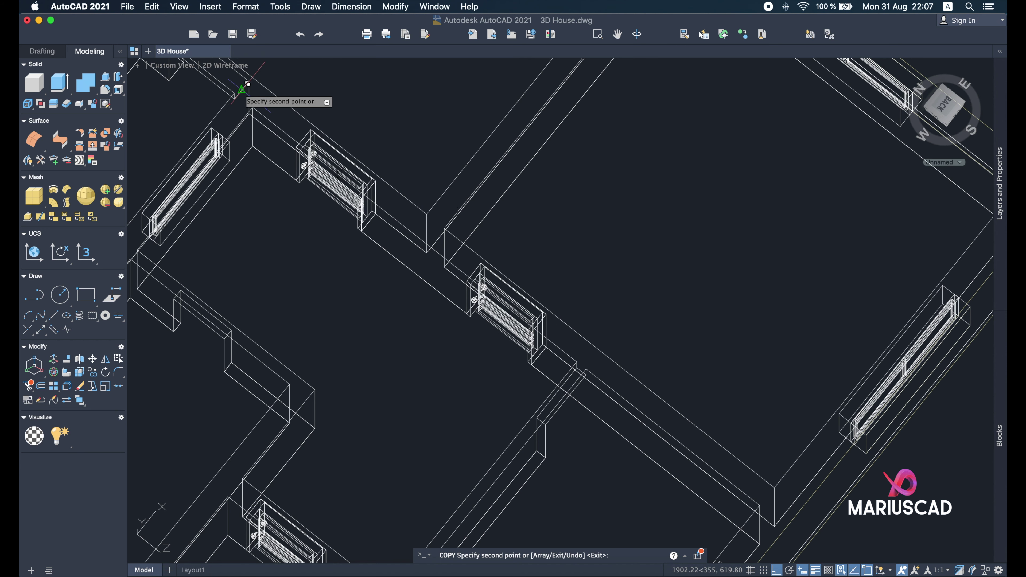
pyautogui.press('Return')
# Delete the spare door standing outside beside the house.
pyautogui.scroll(-5, 249, 303)
pyautogui.keyDown('shift'); pyautogui.moveTo(323, 348); pyautogui.dragTo(366, 194, button='middle'); pyautogui.keyUp('shift')
pyautogui.keyDown('shift'); pyautogui.moveTo(255, 288); pyautogui.dragTo(206, 330, button='middle'); pyautogui.keyUp('shift')
pyautogui.moveTo(206, 331); pyautogui.dragTo(481, 329, button='middle')
pyautogui.click(419, 328)
pyautogui.click(328, 193)
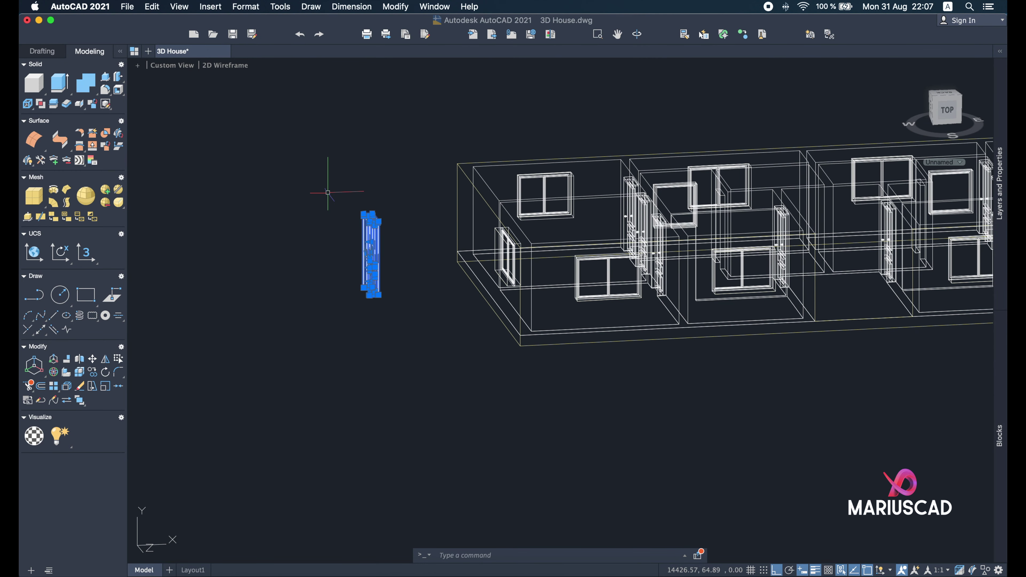
# Start copying the narrower rotated door with the midpoint of its upper frame edge as base point.
pyautogui.scroll(-3, 408, 174)
pyautogui.scroll(-3, 412, 166)
pyautogui.keyDown('shift'); pyautogui.moveTo(409, 220); pyautogui.dragTo(514, 239, button='middle'); pyautogui.keyUp('shift')
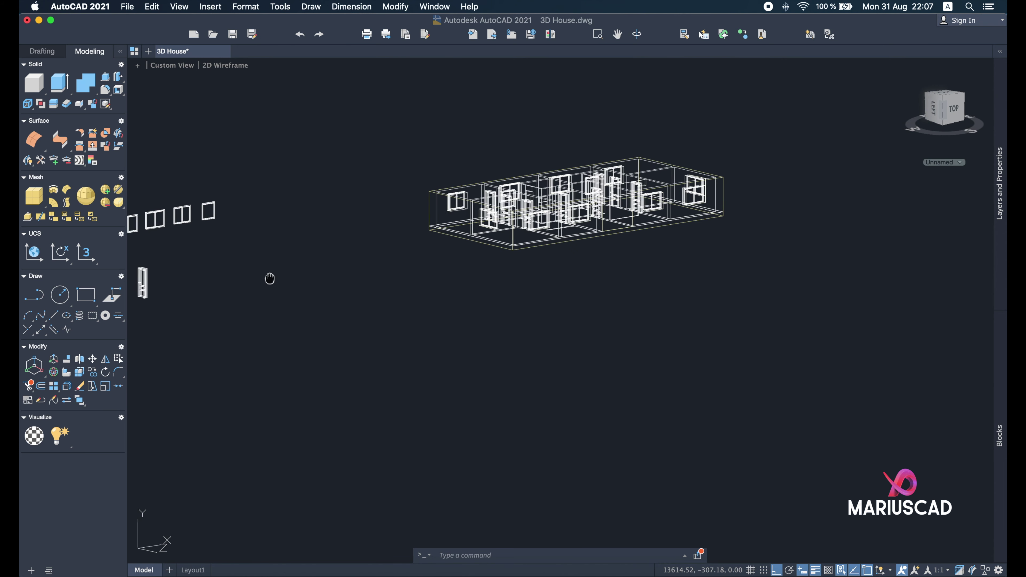
pyautogui.moveTo(271, 280); pyautogui.dragTo(436, 302, button='middle')
pyautogui.scroll(5, 303, 313)
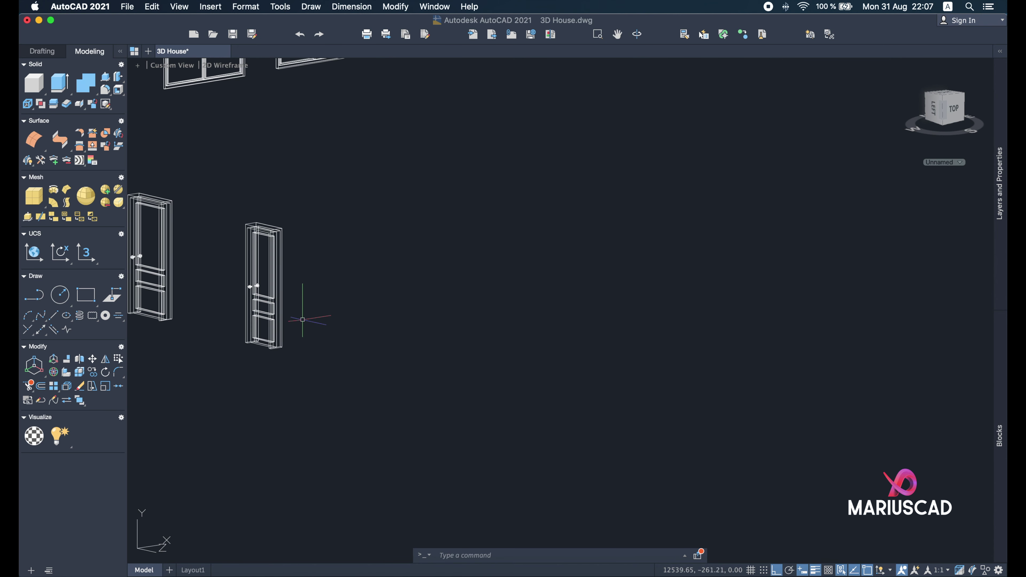
pyautogui.click(390, 386)
pyautogui.click(293, 213)
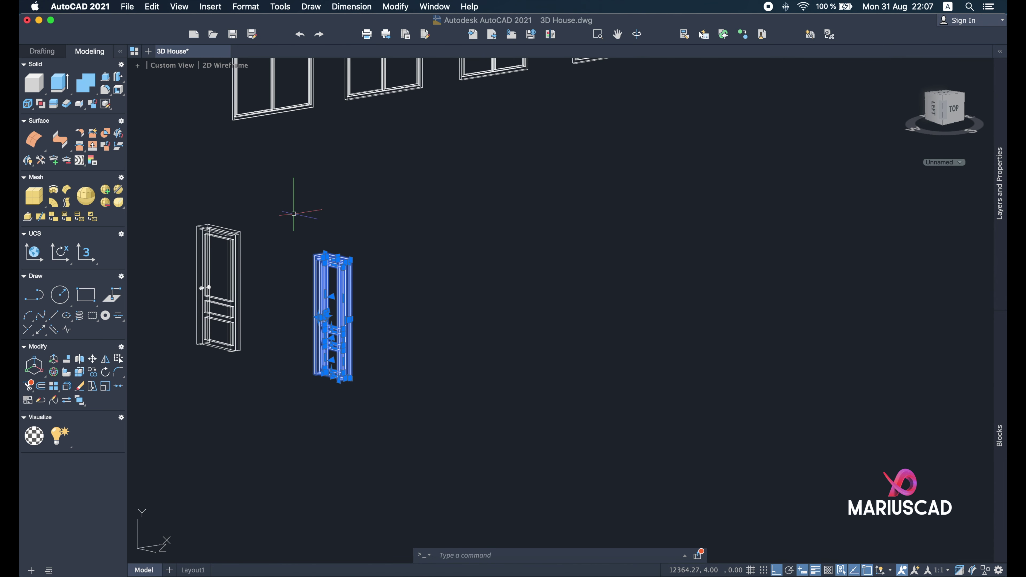
pyautogui.scroll(10, 335, 295)
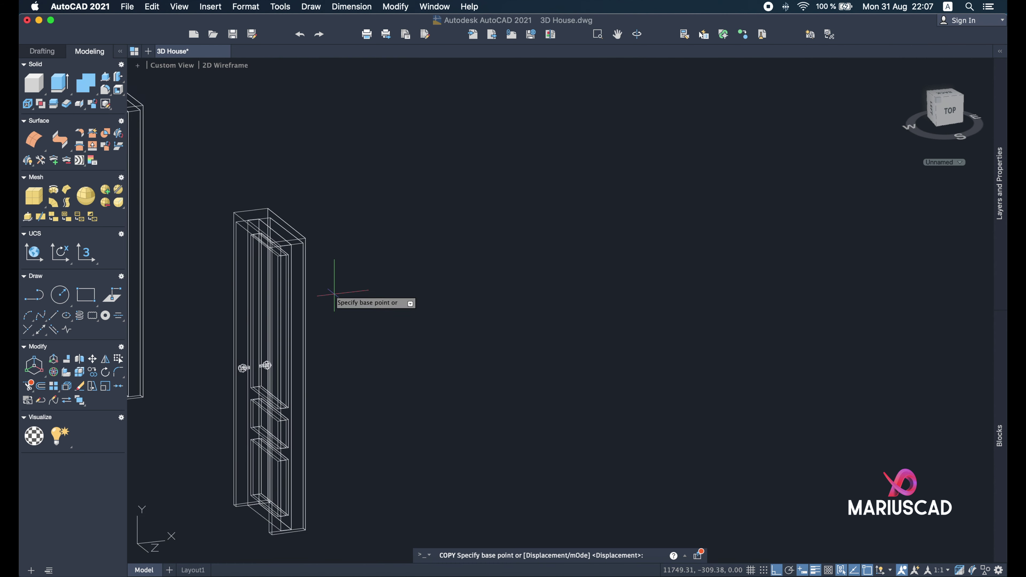
pyautogui.keyDown('shift'); pyautogui.moveTo(314, 258); pyautogui.dragTo(184, 325, button='middle'); pyautogui.keyUp('shift')
pyautogui.click(194, 332)
# Turn Ortho off and place the narrower door copy at the upper-edge midpoint of the narrow opening in the house's near half.
pyautogui.scroll(-8, 521, 263)
pyautogui.moveTo(749, 247); pyautogui.dragTo(866, 247, button='middle')
pyautogui.scroll(-7, 712, 262)
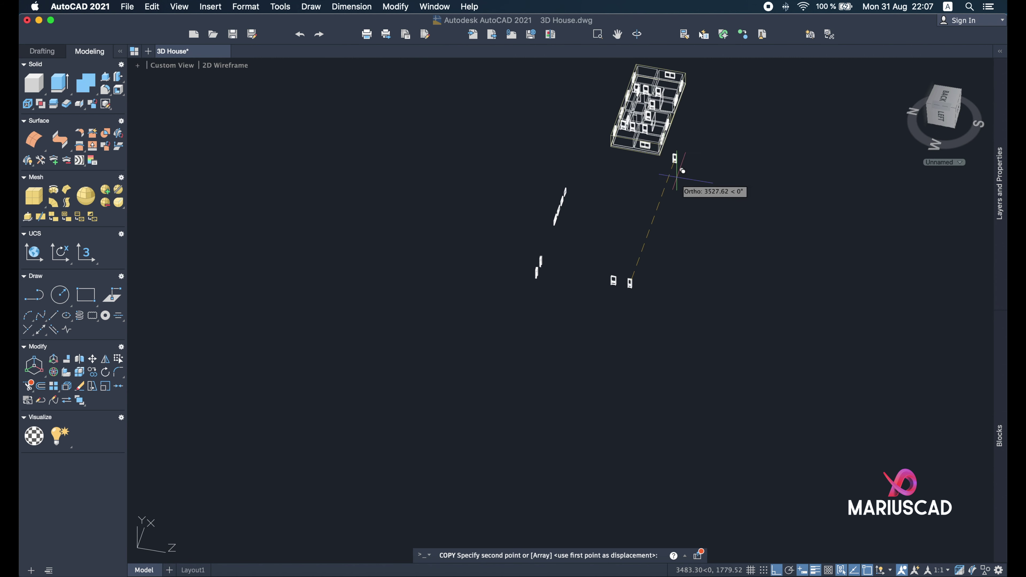
pyautogui.scroll(10, 687, 176)
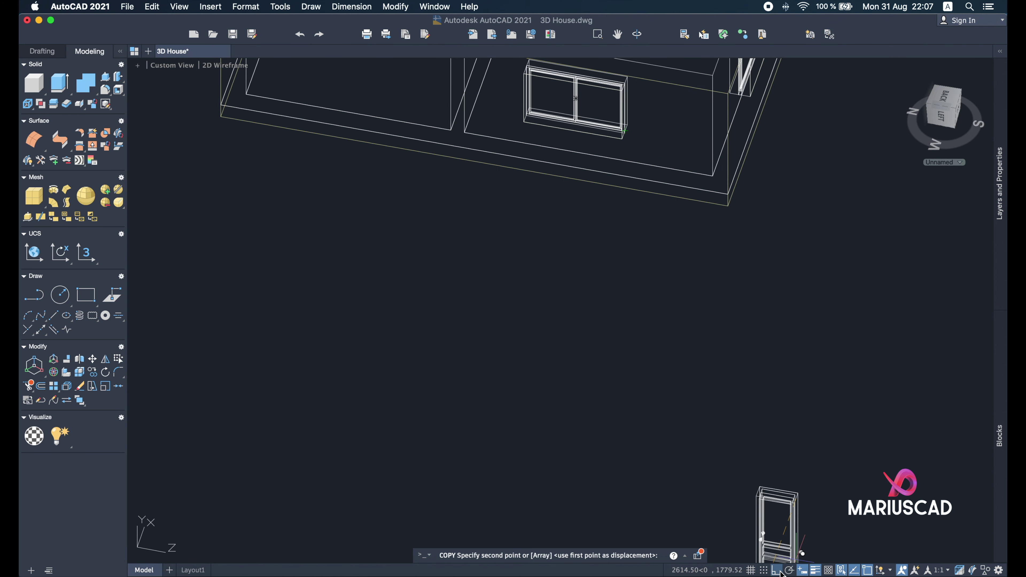
pyautogui.moveTo(540, 201); pyautogui.dragTo(471, 459, button='middle')
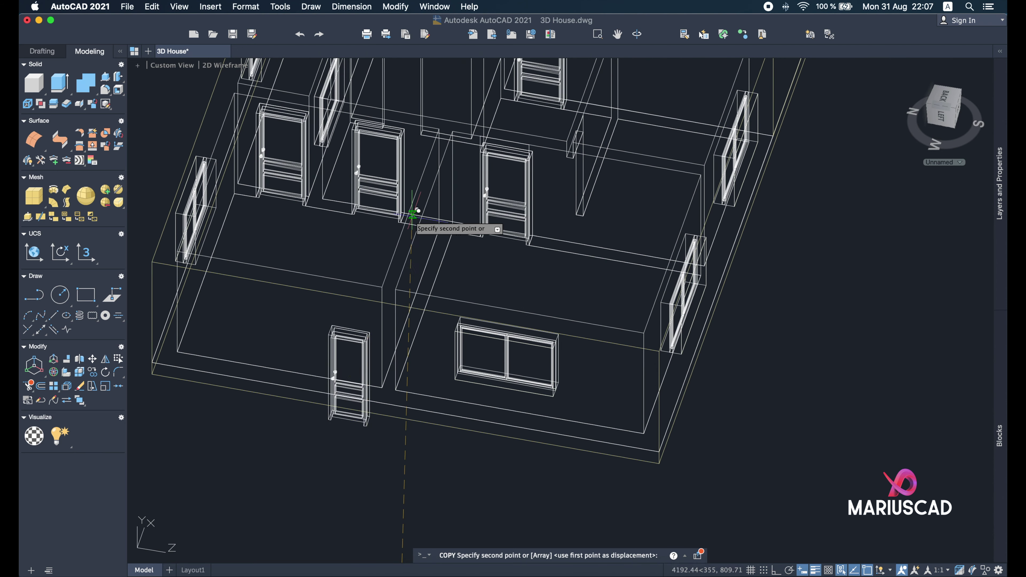
pyautogui.moveTo(466, 163); pyautogui.dragTo(404, 348, button='middle')
pyautogui.scroll(8, 378, 227)
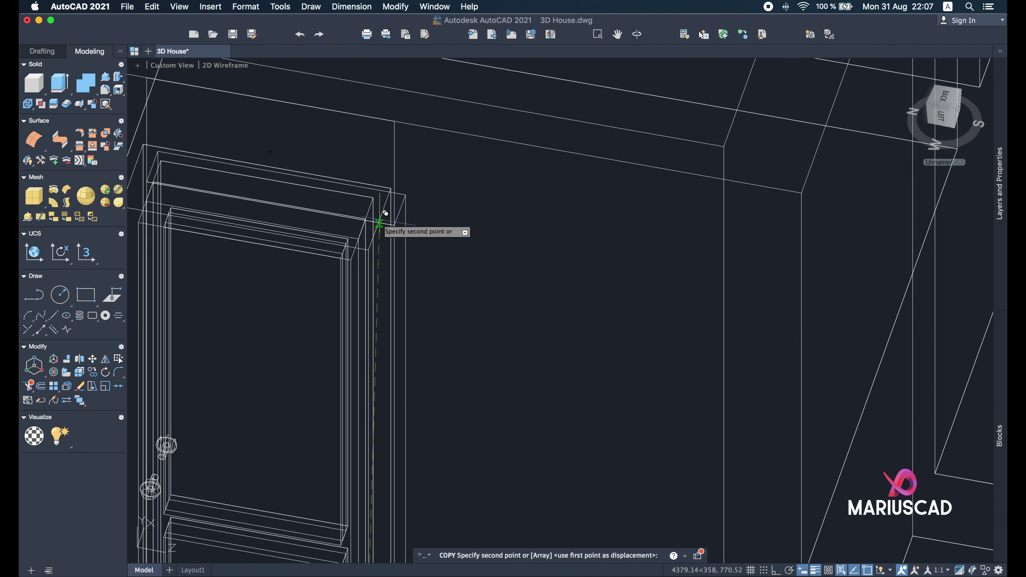
pyautogui.moveTo(401, 207); pyautogui.dragTo(396, 316, button='middle')
pyautogui.click(415, 197)
# Place a second narrower door copy in the matching narrow opening in the far half of the house and end the Copy command.
pyautogui.scroll(-10, 429, 200)
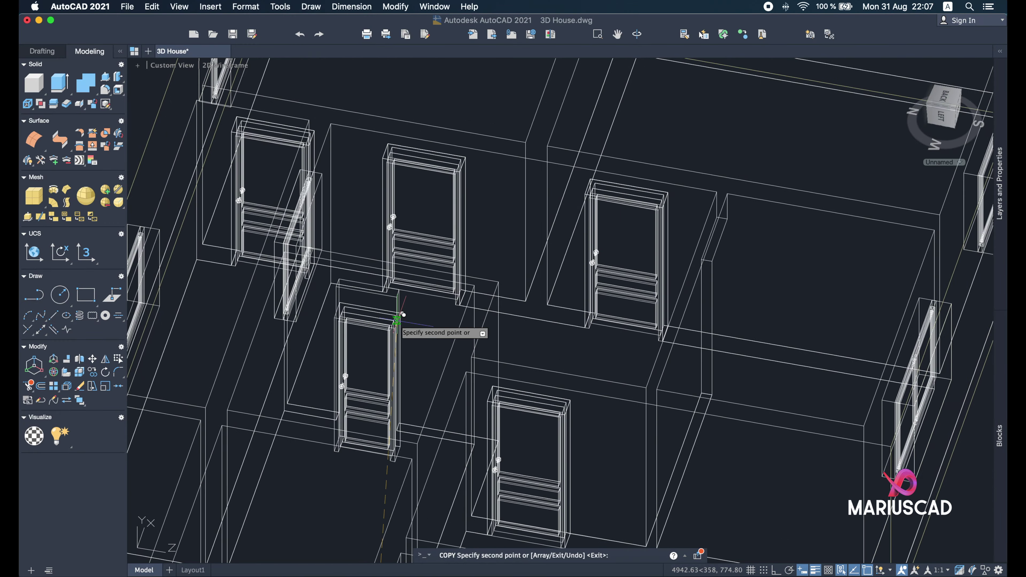
pyautogui.scroll(8, 407, 236)
pyautogui.press('Return')
pyautogui.scroll(-10, 405, 245)
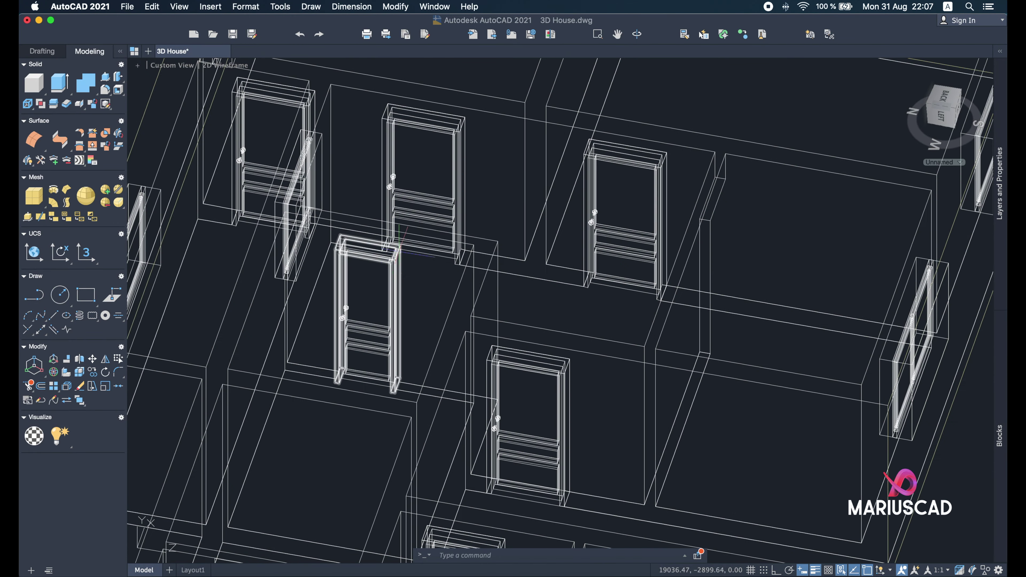
# Start copying the narrower unrotated door outside the house with the midpoint of its frame's upper side edge as base point.
pyautogui.keyDown('shift'); pyautogui.moveTo(347, 413); pyautogui.dragTo(280, 459, button='middle'); pyautogui.keyUp('shift')
pyautogui.scroll(-5, 259, 453)
pyautogui.scroll(12, 378, 356)
pyautogui.keyDown('shift'); pyautogui.moveTo(549, 354); pyautogui.dragTo(634, 363, button='middle'); pyautogui.keyUp('shift')
pyautogui.click(744, 444)
pyautogui.click(518, 119)
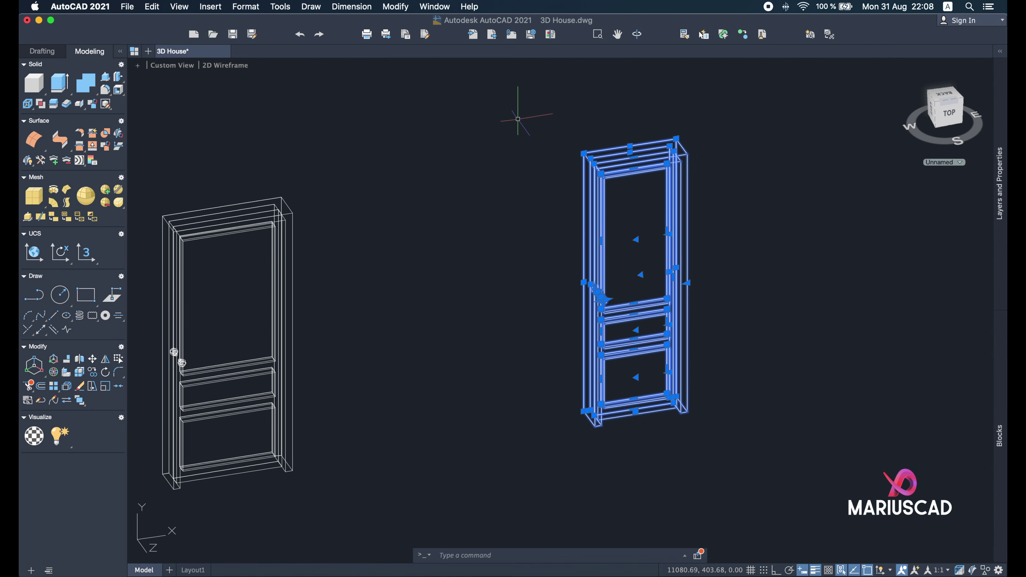
pyautogui.moveTo(517, 120)
pyautogui.keyDown('shift'); pyautogui.mouseDown(button='middle')
pyautogui.moveTo(532, 133)
pyautogui.moveTo(519, 119)
pyautogui.mouseUp(button='middle'); pyautogui.keyUp('shift')
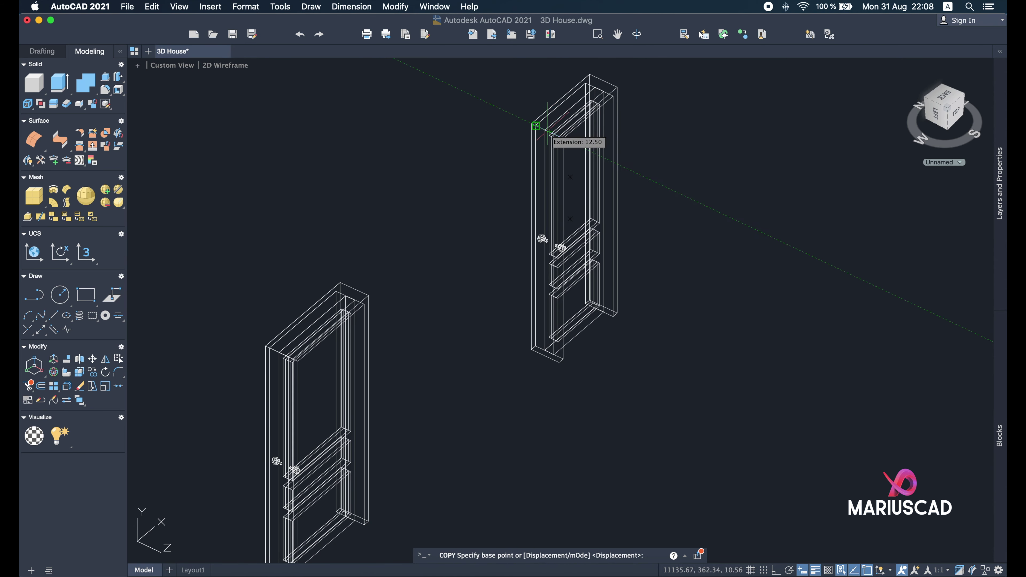
pyautogui.scroll(5, 547, 131)
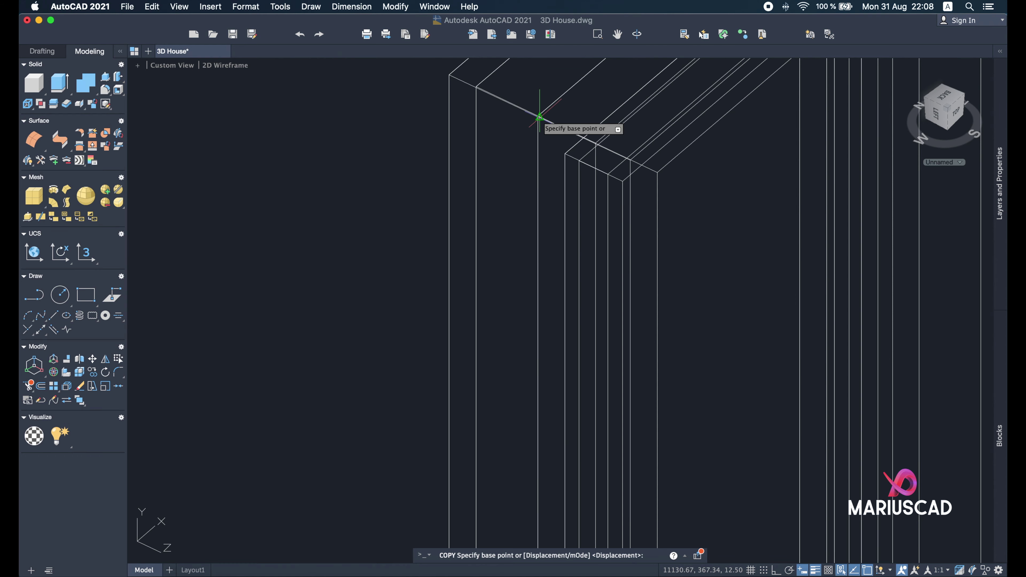
pyautogui.keyDown('shift'); pyautogui.moveTo(539, 117); pyautogui.dragTo(563, 140, button='middle'); pyautogui.keyUp('shift')
pyautogui.click(563, 140)
# Place the door copy at the upper-edge midpoint of the matching narrow wall opening in the house's near half.
pyautogui.scroll(-10, 563, 141)
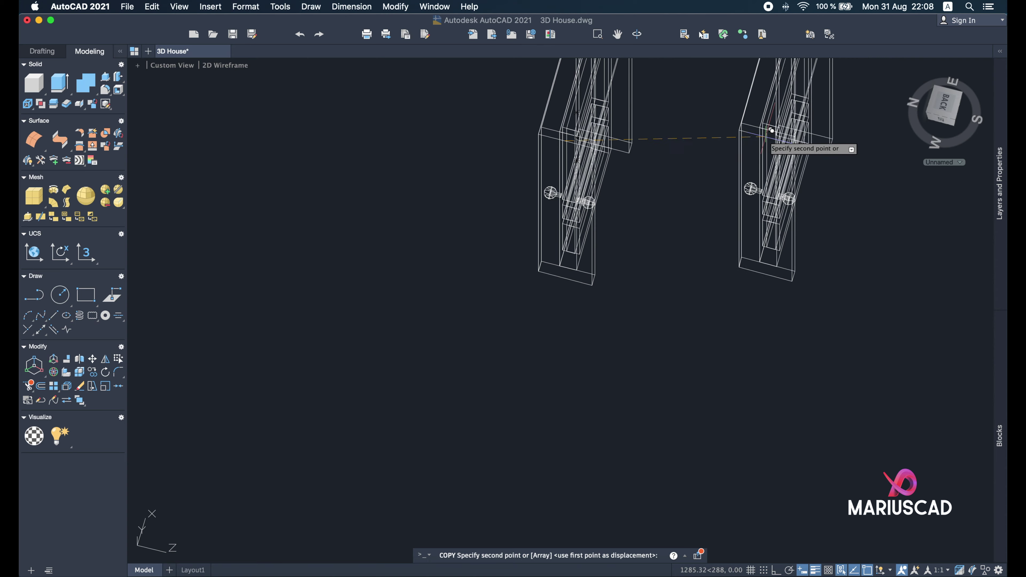
pyautogui.moveTo(652, 154); pyautogui.dragTo(423, 114, button='middle')
pyautogui.scroll(8, 355, 109)
pyautogui.keyDown('shift'); pyautogui.moveTo(481, 160); pyautogui.dragTo(480, 204, button='middle'); pyautogui.keyUp('shift')
pyautogui.scroll(-6, 481, 205)
pyautogui.moveTo(690, 206); pyautogui.dragTo(374, 388, button='middle')
pyautogui.scroll(6, 394, 220)
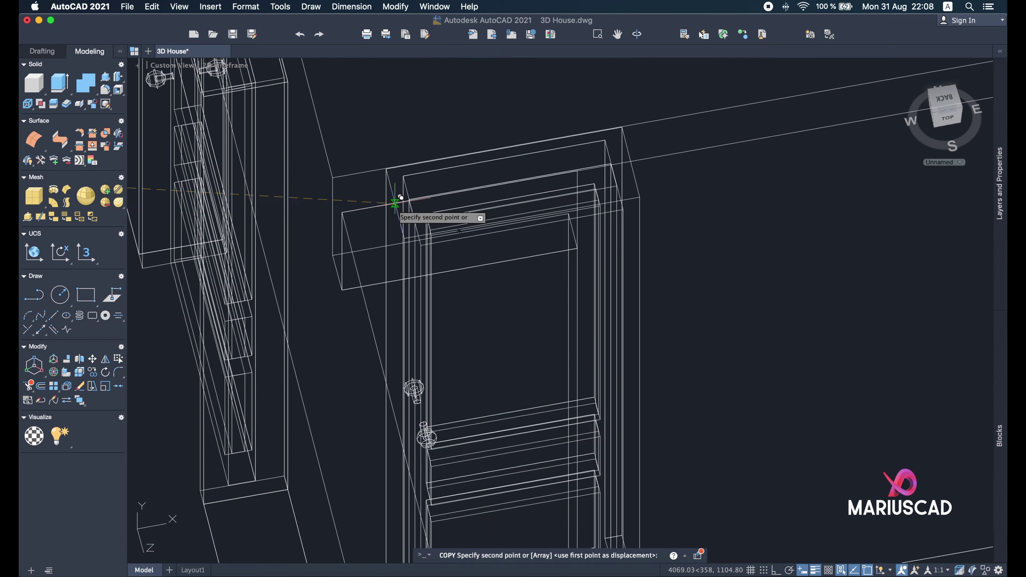
pyautogui.keyDown('shift'); pyautogui.moveTo(344, 267); pyautogui.dragTo(408, 277, button='middle'); pyautogui.keyUp('shift')
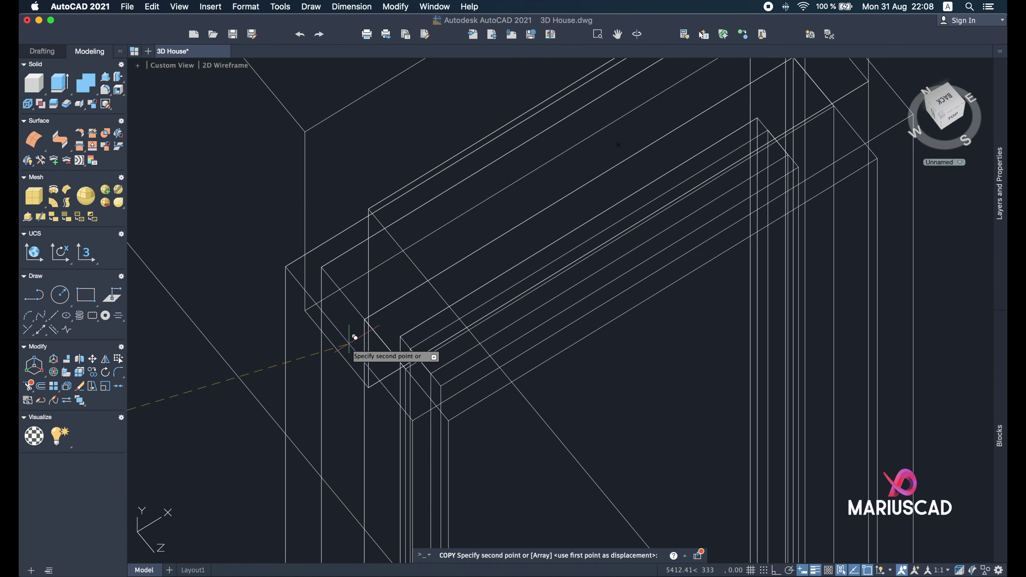
pyautogui.click(331, 343)
# Place another copy of the narrower unrotated door in the corresponding opening in the far half and end the Copy command.
pyautogui.scroll(-5, 339, 350)
pyautogui.keyDown('shift'); pyautogui.moveTo(339, 351); pyautogui.dragTo(493, 248, button='middle'); pyautogui.keyUp('shift')
pyautogui.scroll(-5, 494, 251)
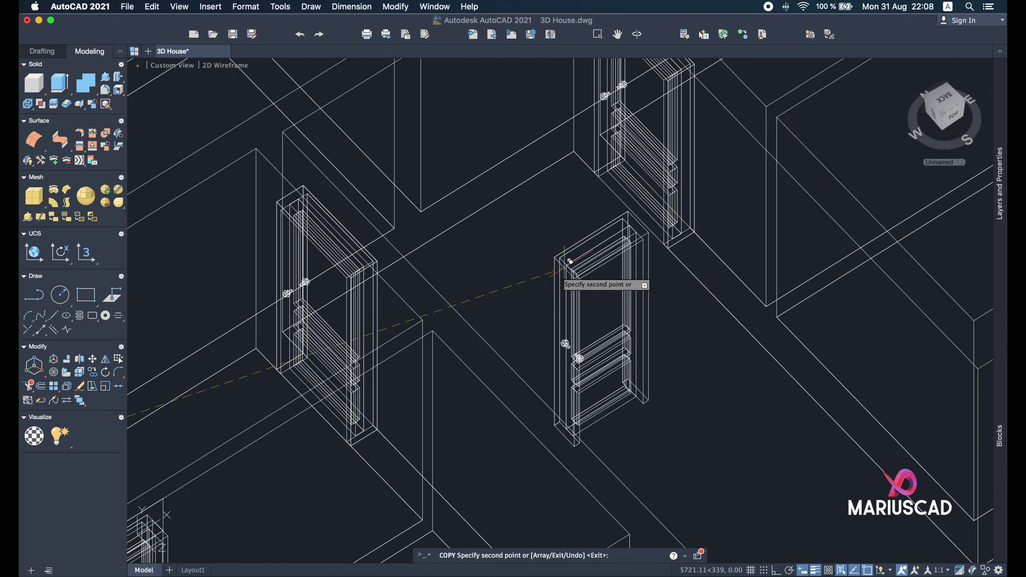
pyautogui.scroll(7, 526, 280)
pyautogui.scroll(5, 623, 238)
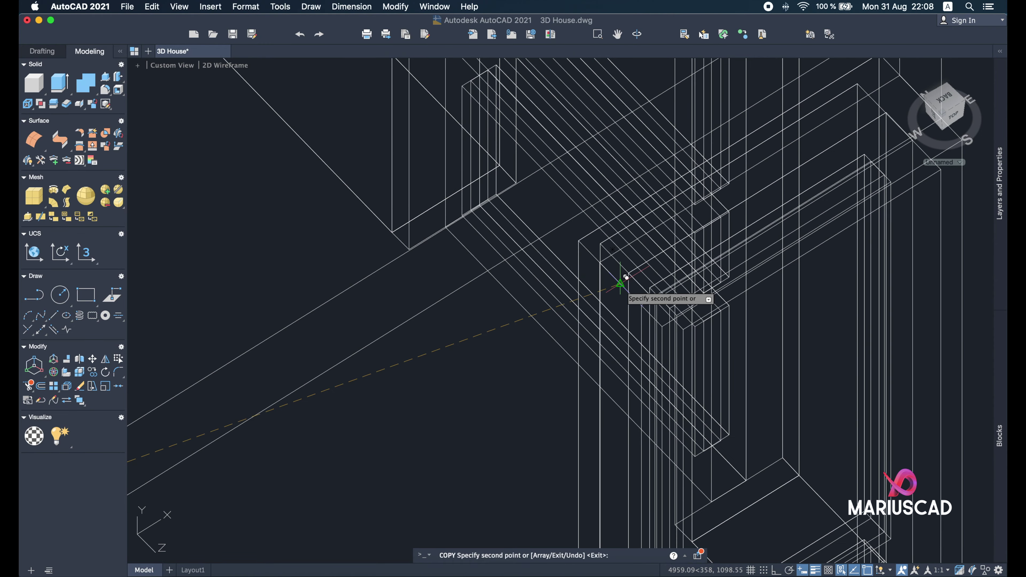
pyautogui.press('Escape')
# Change the visual style of the whole house view to Realistic.
pyautogui.scroll(-10, 594, 324)
pyautogui.keyDown('shift'); pyautogui.moveTo(594, 323); pyautogui.dragTo(524, 381, button='middle'); pyautogui.keyUp('shift')
pyautogui.click(233, 66)
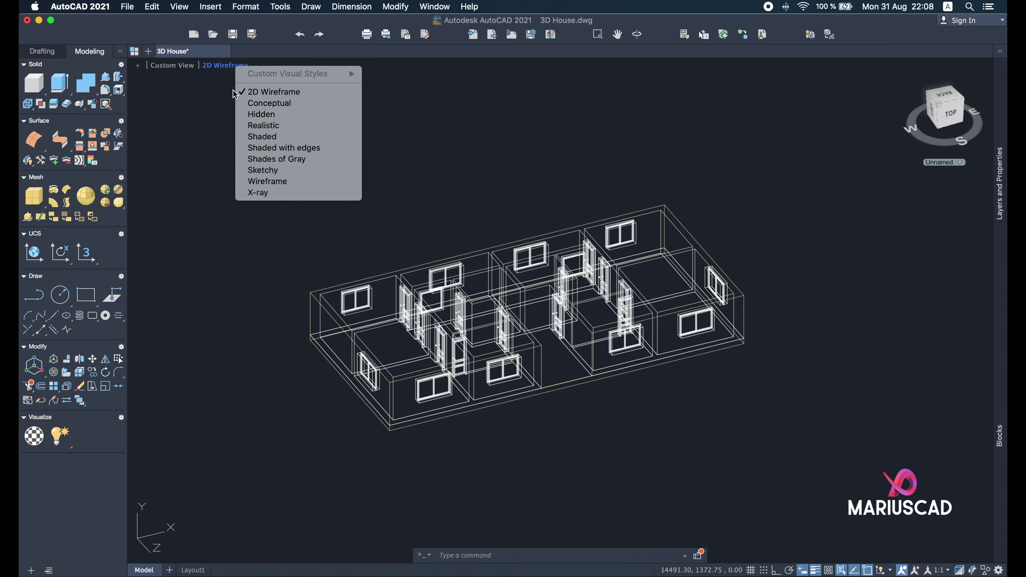
pyautogui.click(251, 126)
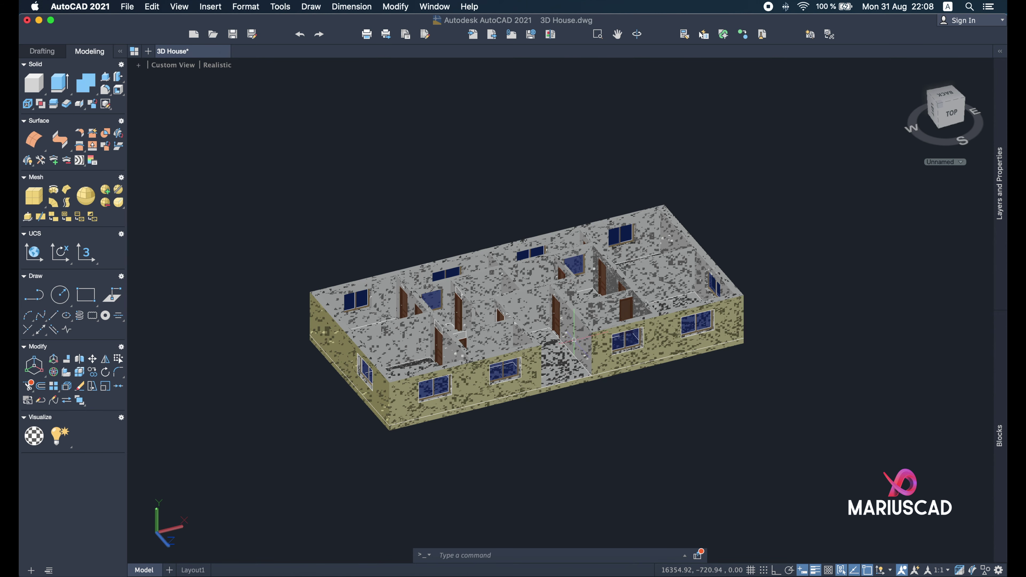
# Explode the house's wall and floor solid so its faces can take separate materials.
pyautogui.scroll(5, 573, 366)
pyautogui.click(562, 367)
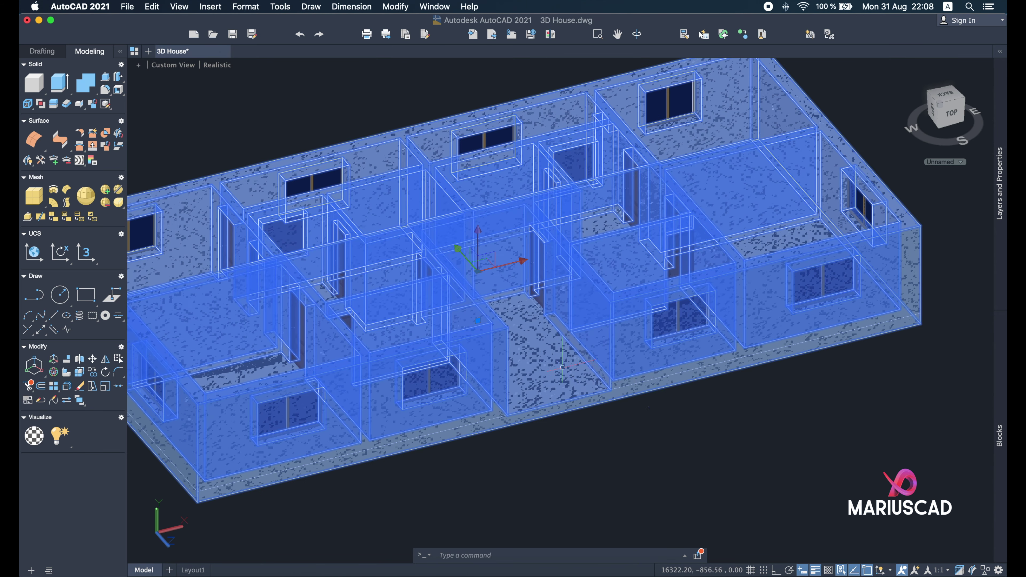
pyautogui.write('x')
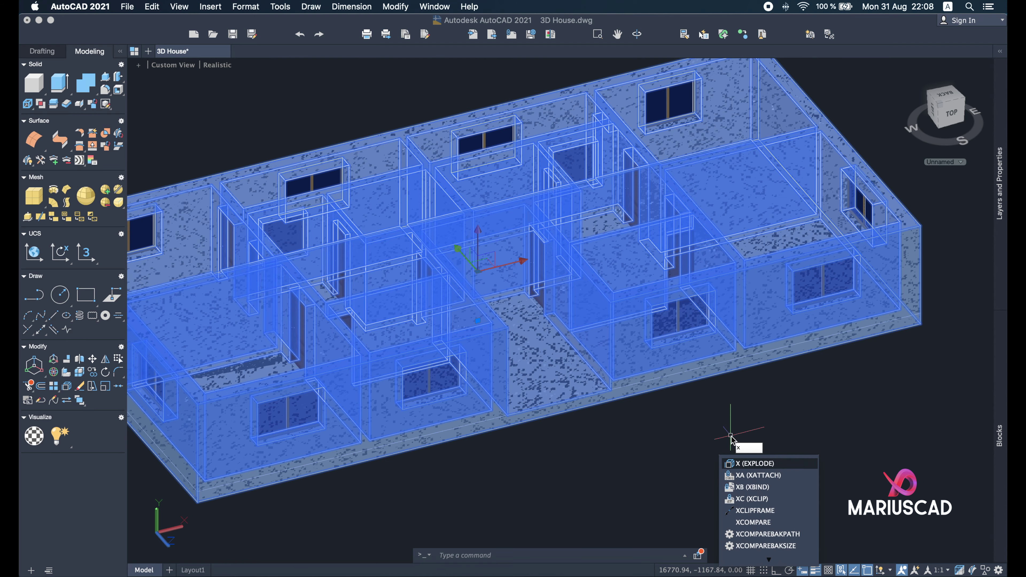
pyautogui.press('Return')
# Open the Material Browser with the exploded house in view.
pyautogui.keyDown('shift'); pyautogui.moveTo(614, 433); pyautogui.dragTo(533, 361, button='middle'); pyautogui.keyUp('shift')
pyautogui.scroll(5, 532, 361)
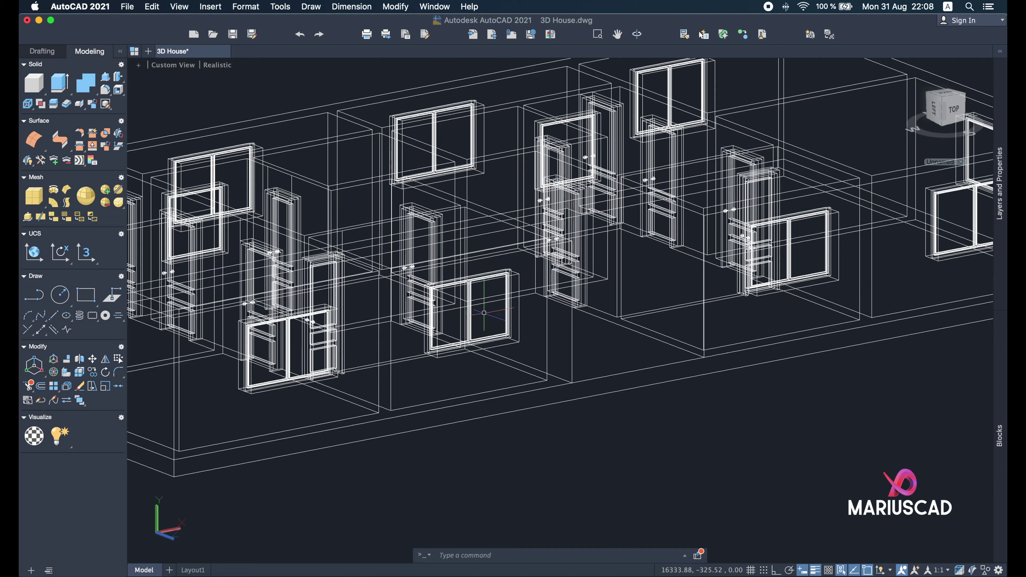
pyautogui.scroll(-5, 696, 436)
pyautogui.scroll(1, 691, 457)
pyautogui.scroll(-4, 711, 445)
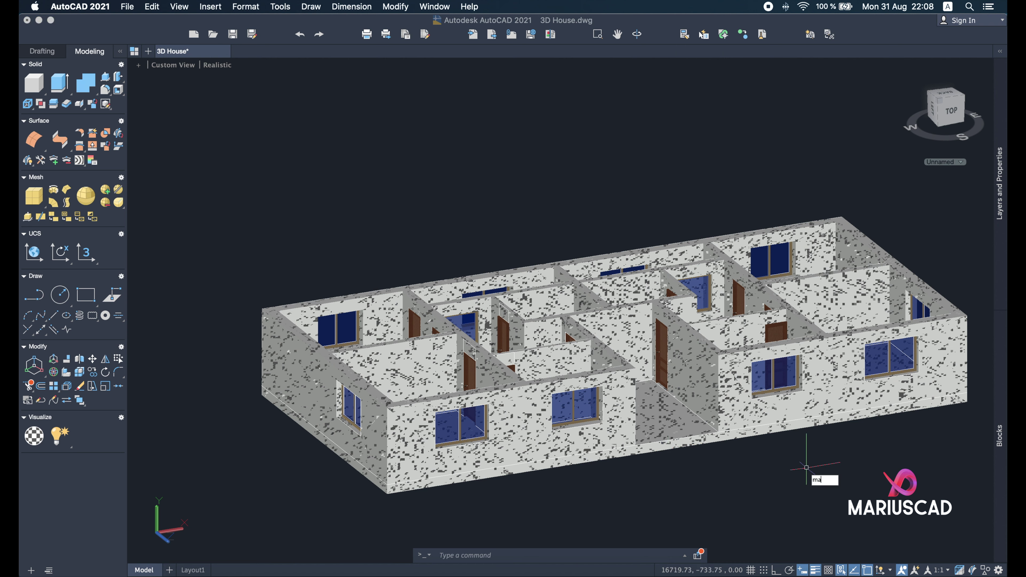
pyautogui.write('tbl')
pyautogui.press('BackSpace')
pyautogui.write('r')
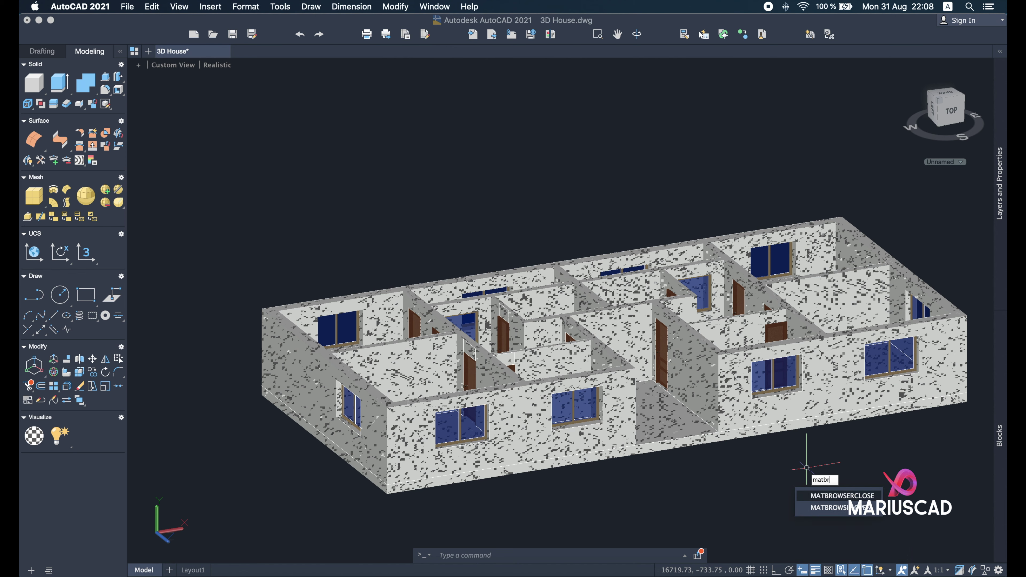
pyautogui.press('Down')
pyautogui.press('Return')
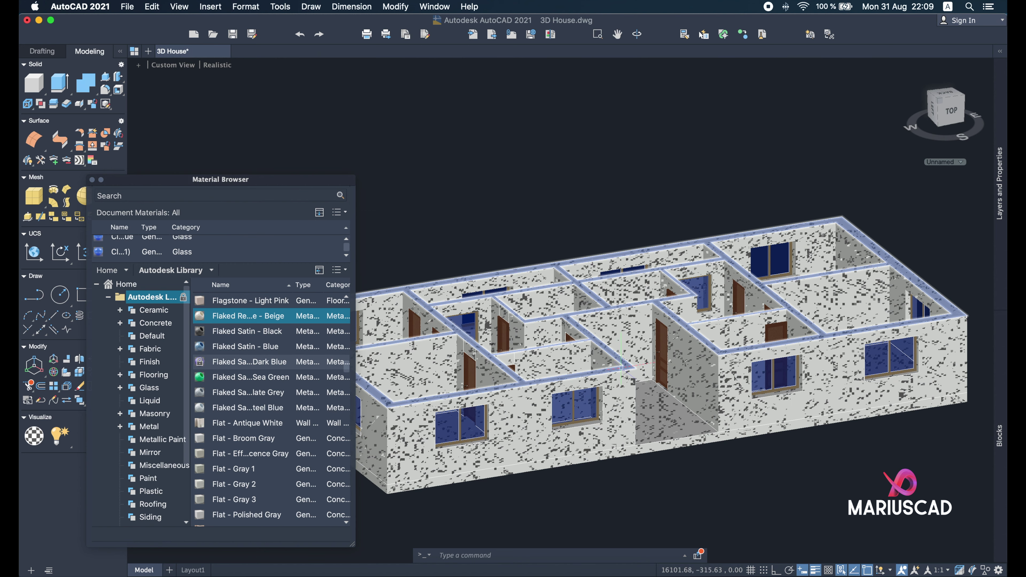
# Find the Ash Door material in the Autodesk Library and apply it to the house's floor.
pyautogui.scroll(-10, 275, 383)
pyautogui.moveTo(347, 376); pyautogui.dragTo(349, 307)
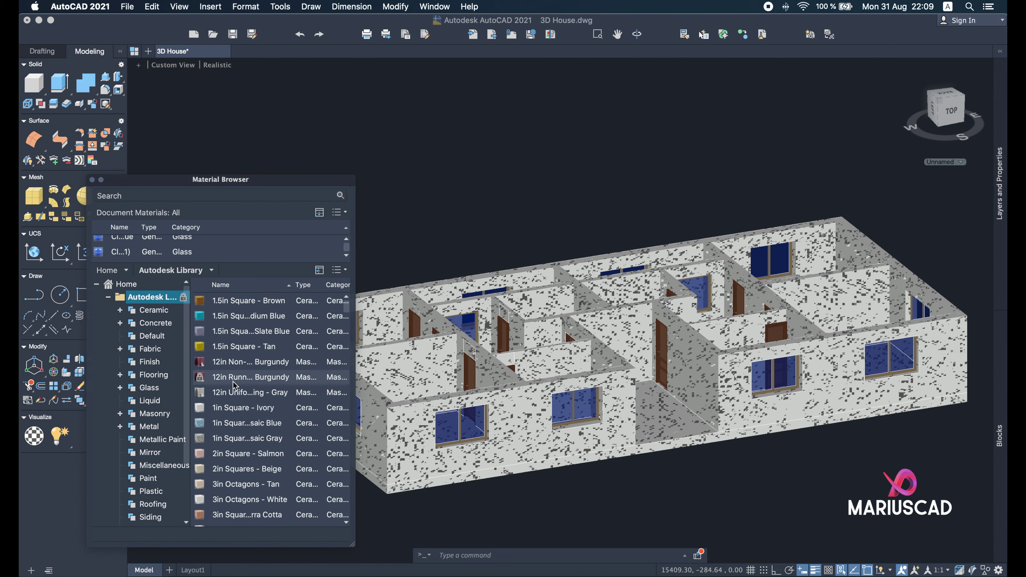
pyautogui.scroll(-10, 237, 384)
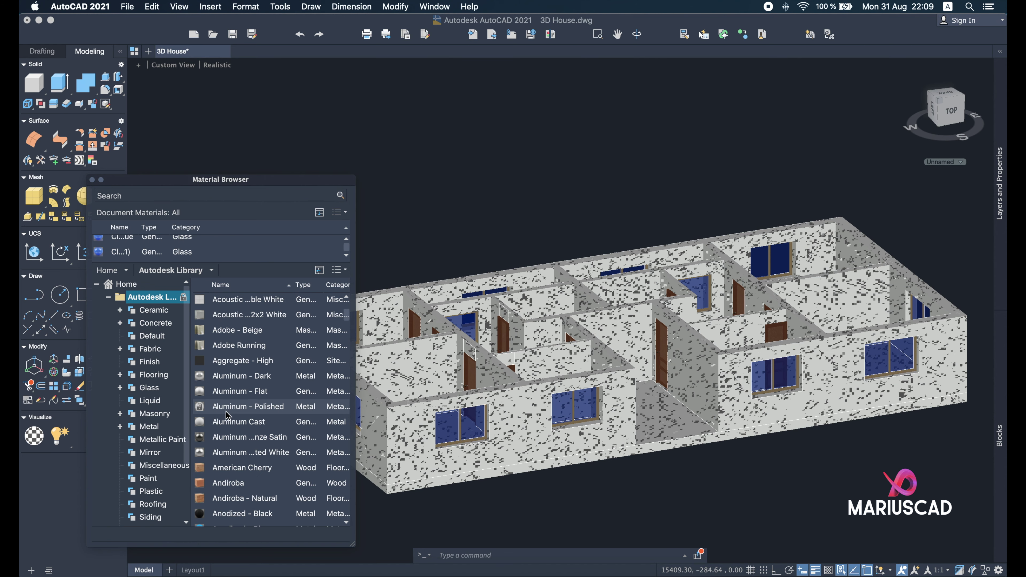
pyautogui.scroll(-10, 233, 417)
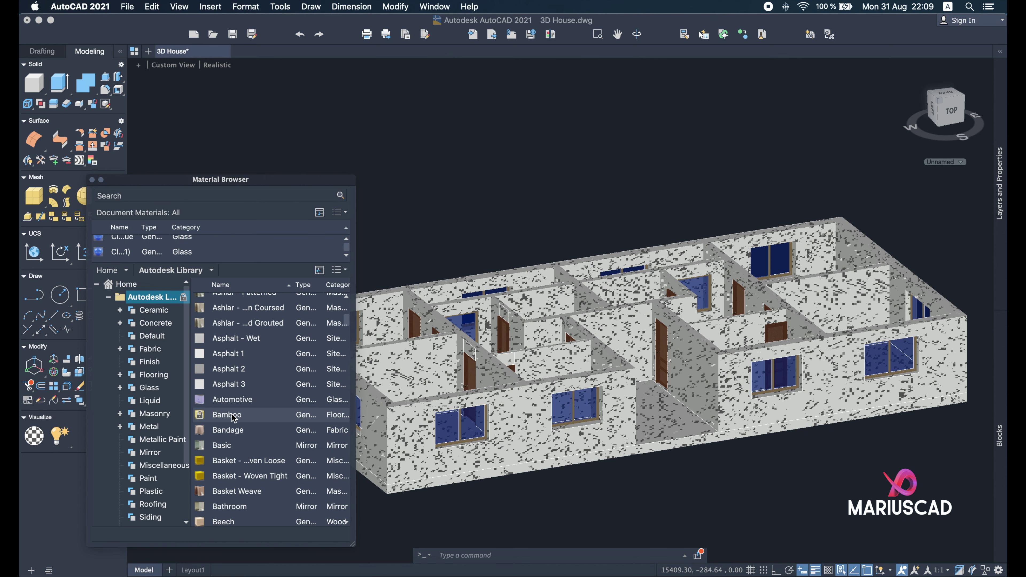
pyautogui.scroll(5, 242, 398)
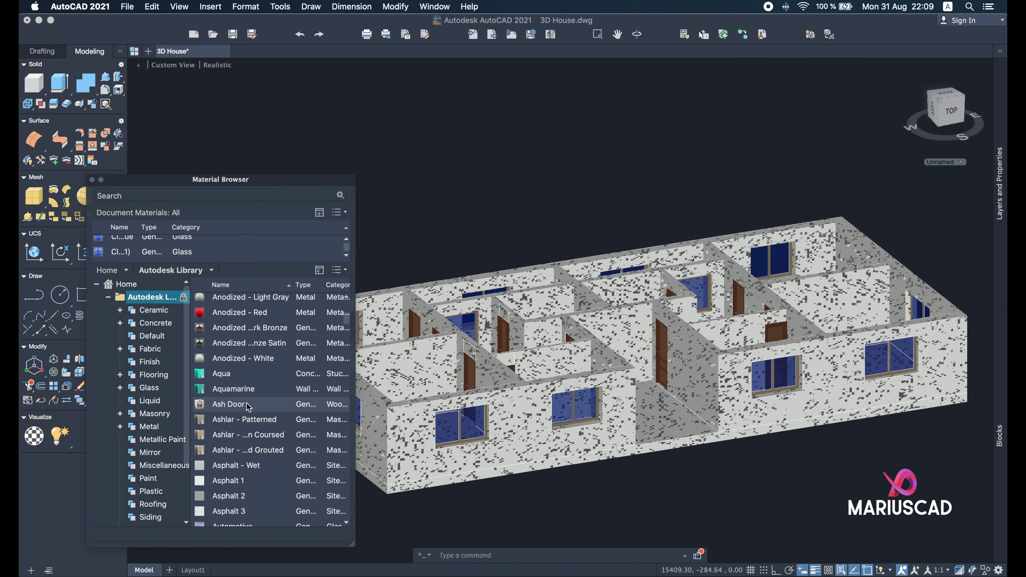
pyautogui.click(671, 421)
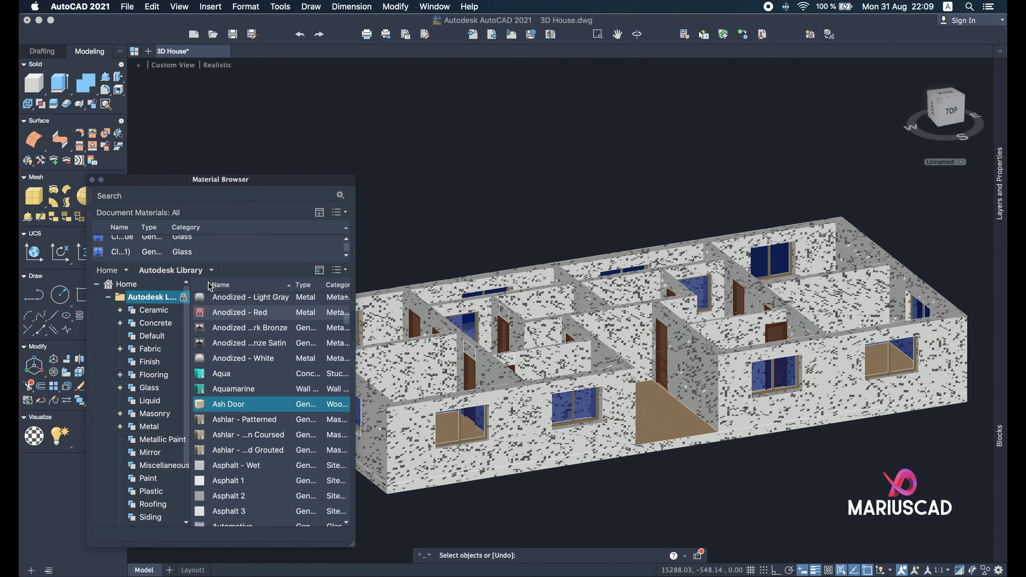
# Apply the "Maple - S... No Gloss" wood material to the front exterior wall and the base strip below it.
pyautogui.scroll(-5, 259, 385)
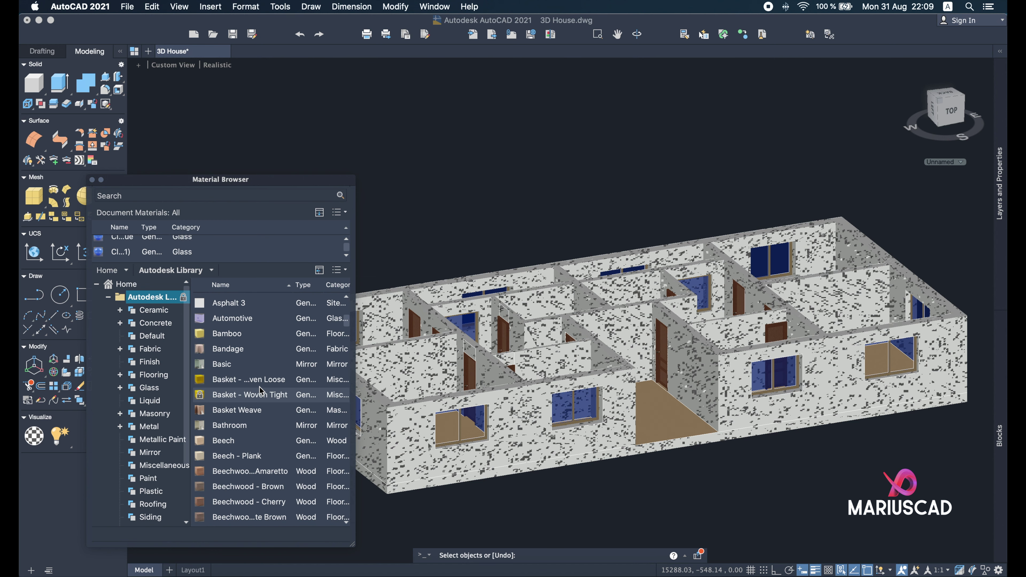
pyautogui.scroll(-15, 259, 386)
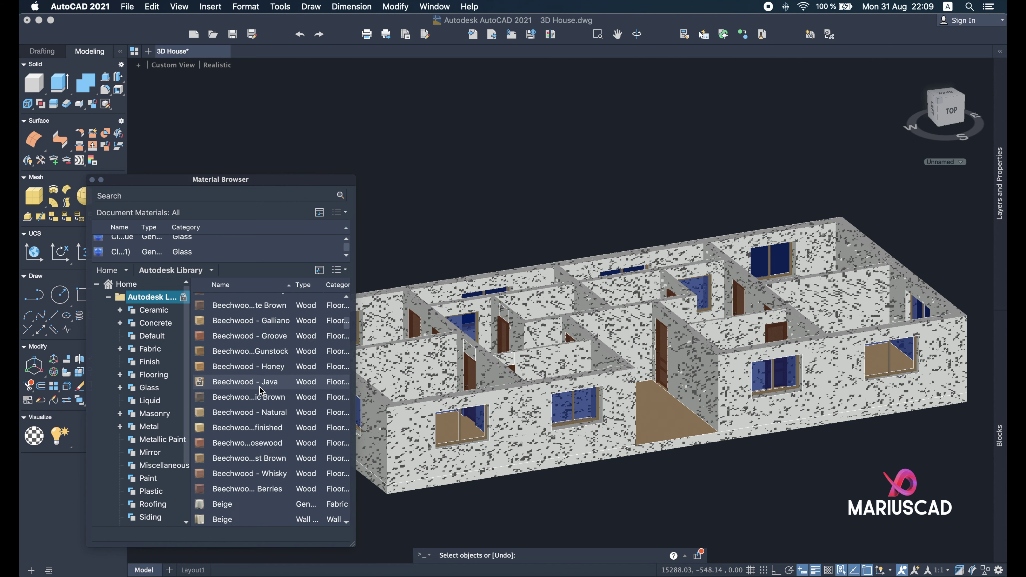
pyautogui.scroll(-20, 260, 386)
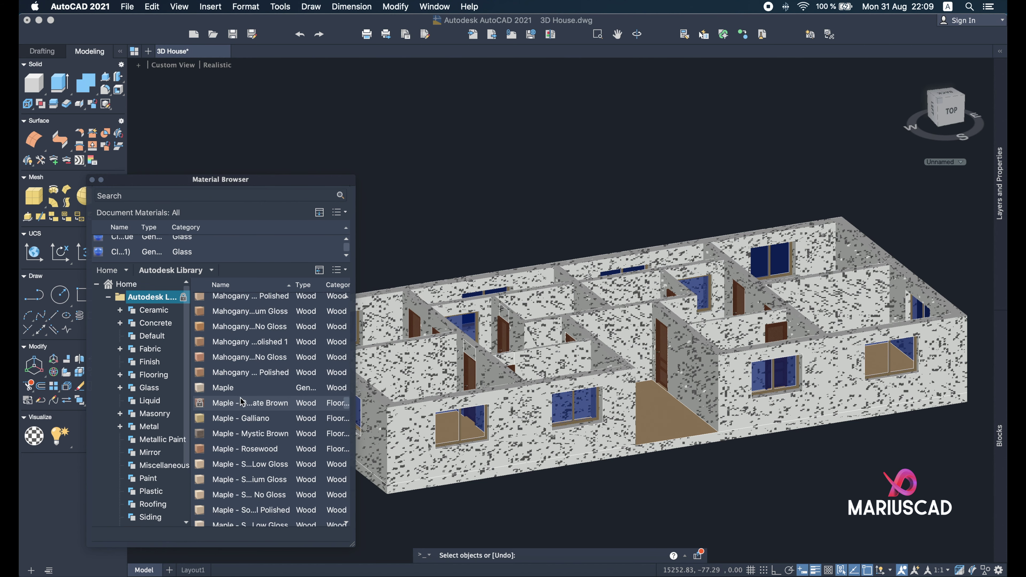
pyautogui.scroll(-5, 241, 402)
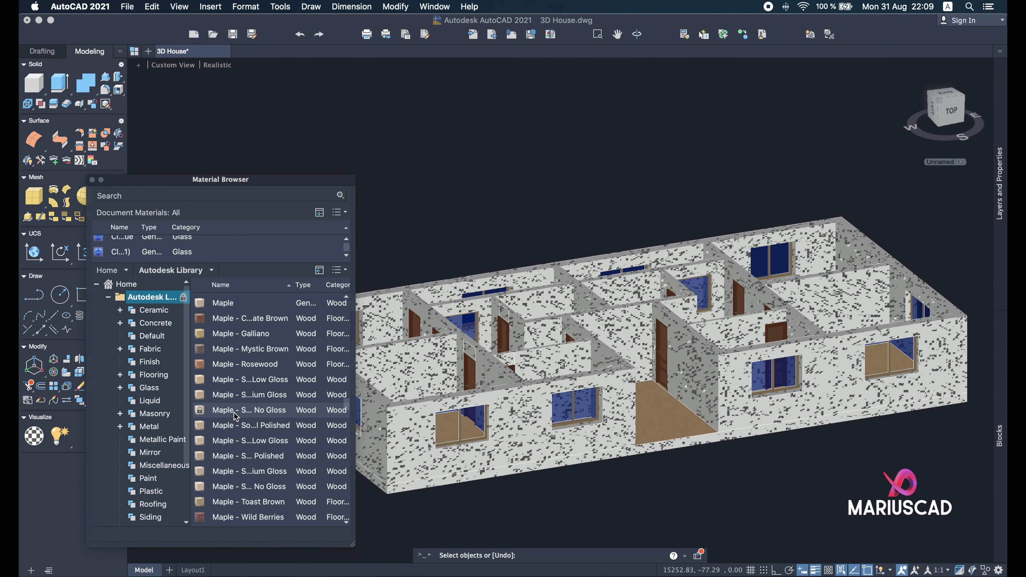
pyautogui.moveTo(235, 417); pyautogui.dragTo(506, 440)
pyautogui.moveTo(438, 499); pyautogui.dragTo(445, 497)
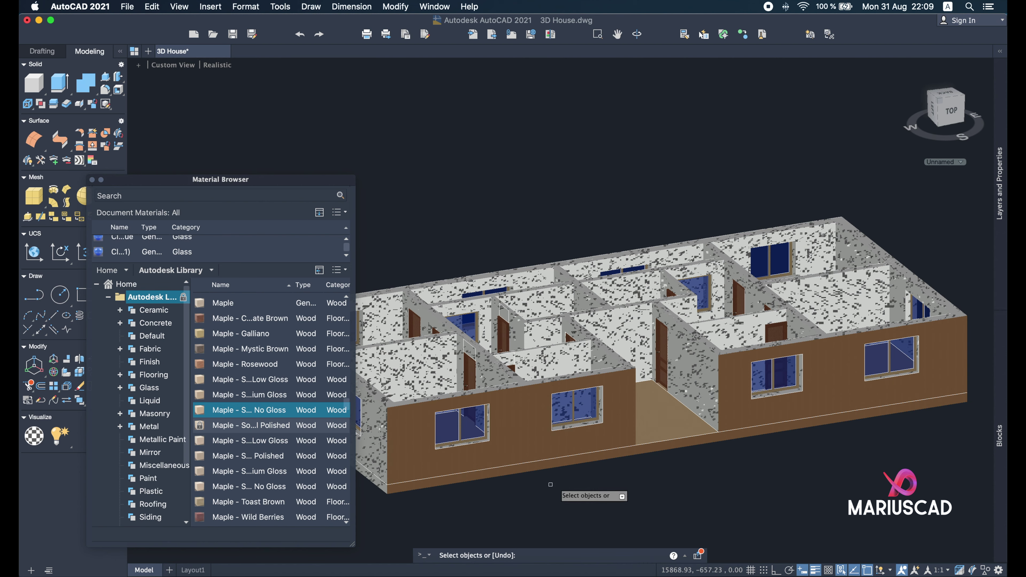
# Apply the same maple material to the sill and side reveals of the two front windows flanking the entrance.
pyautogui.scroll(10, 640, 464)
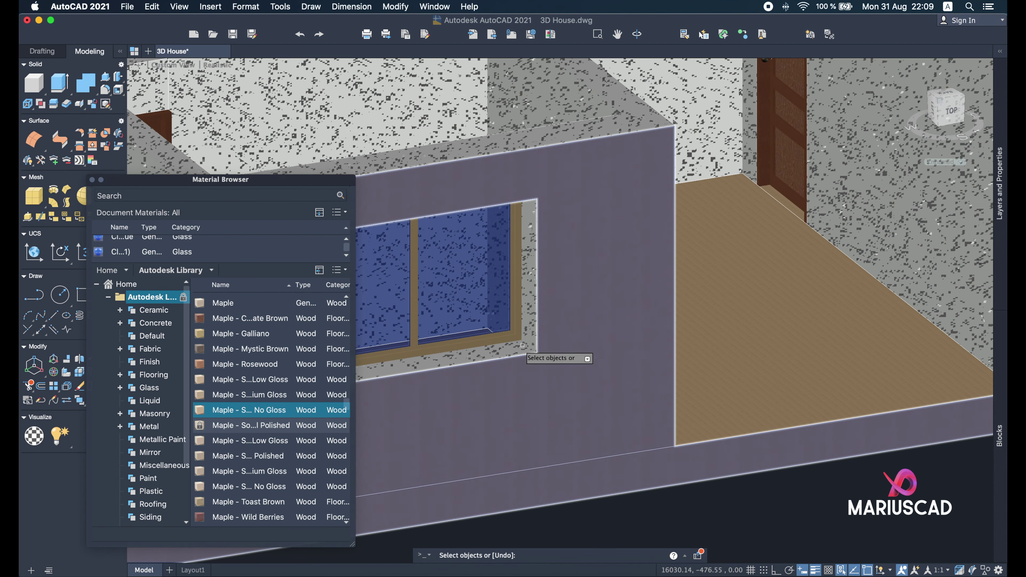
pyautogui.click(522, 347)
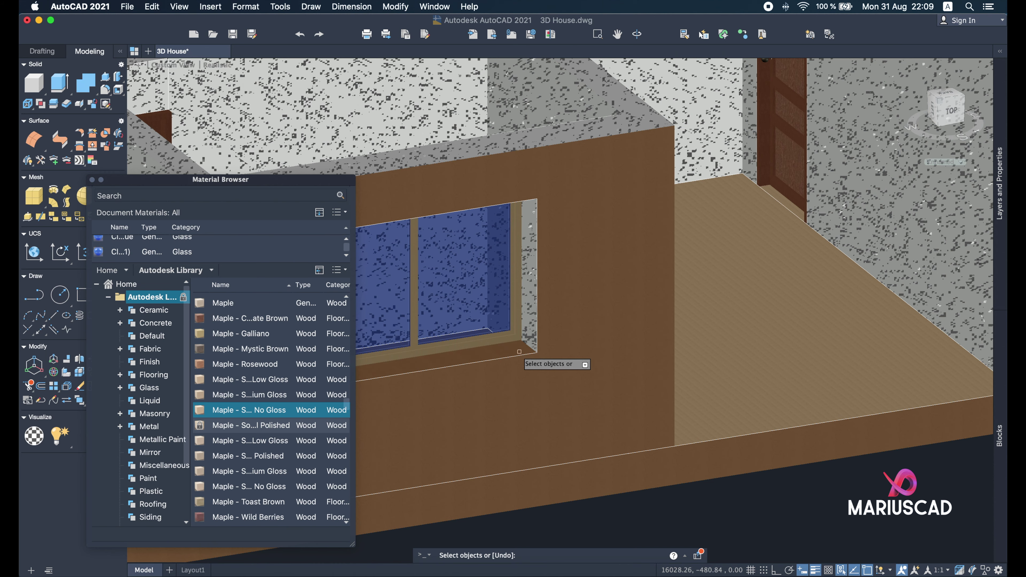
pyautogui.scroll(-5, 526, 302)
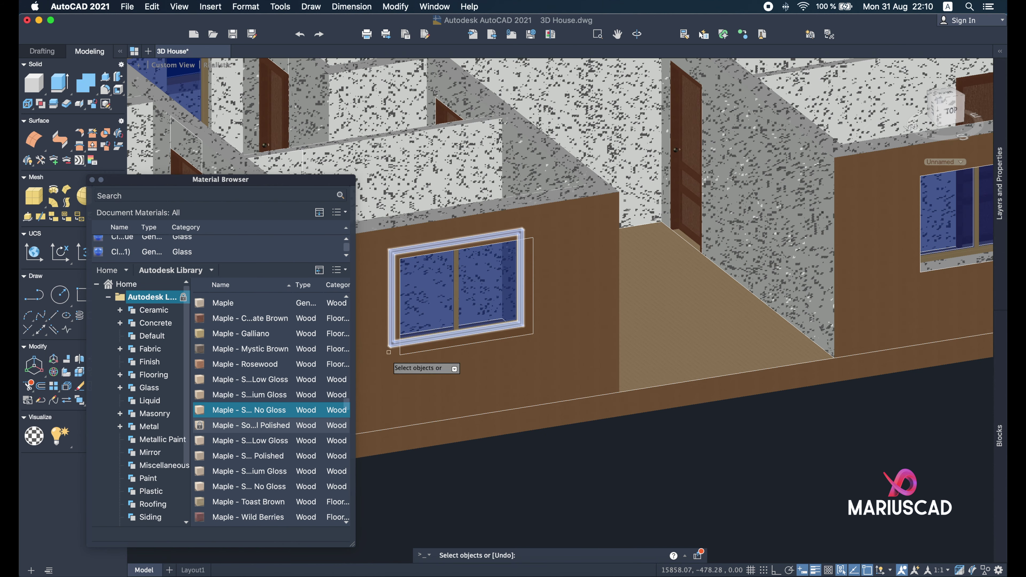
pyautogui.scroll(-6, 594, 468)
pyautogui.scroll(2, 625, 453)
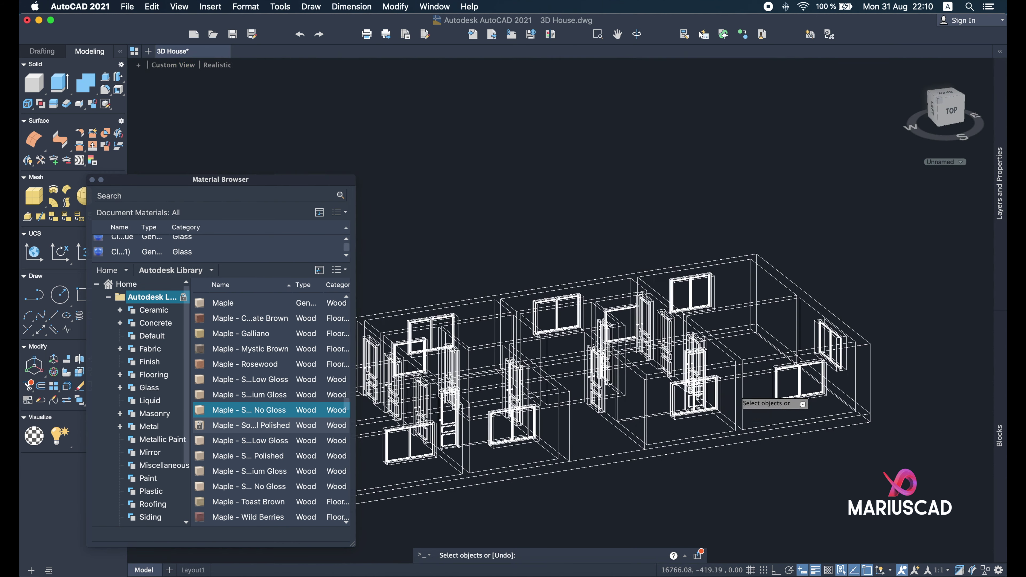
pyautogui.scroll(3, 713, 398)
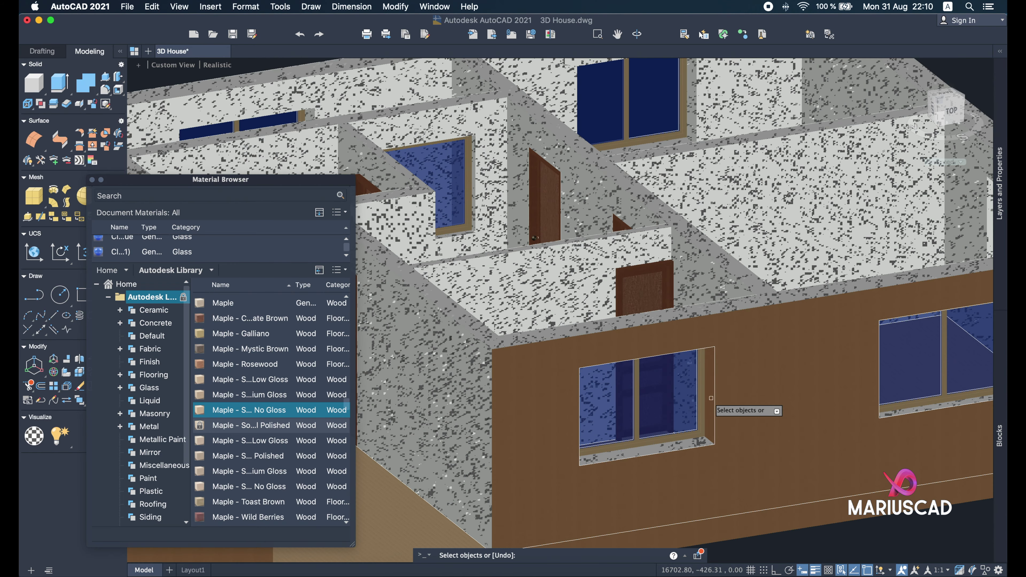
pyautogui.click(696, 443)
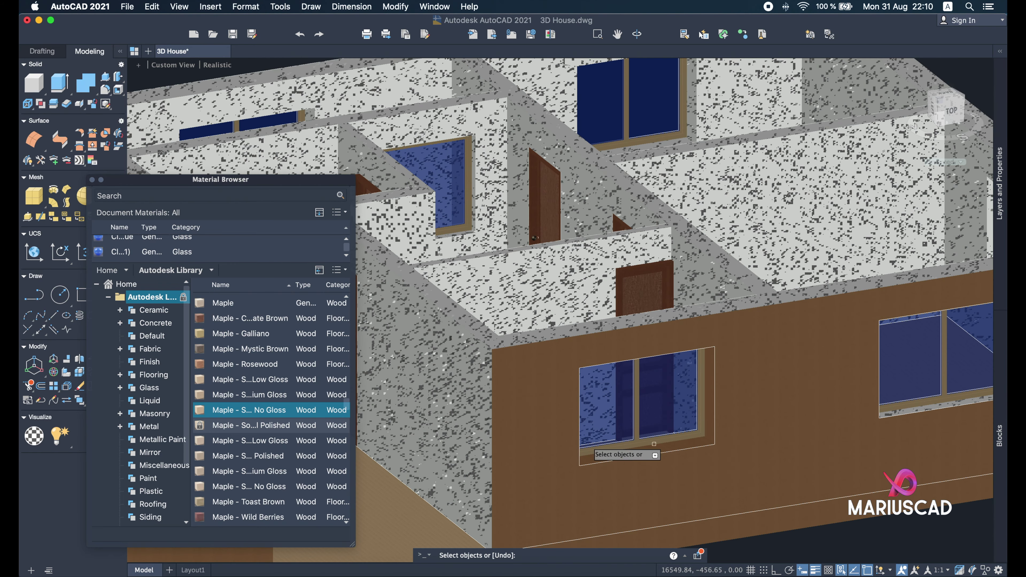
# Apply the same maple material to the entrance hallway's side wall and the top faces of the walls.
pyautogui.click(454, 415)
pyautogui.scroll(-3, 465, 404)
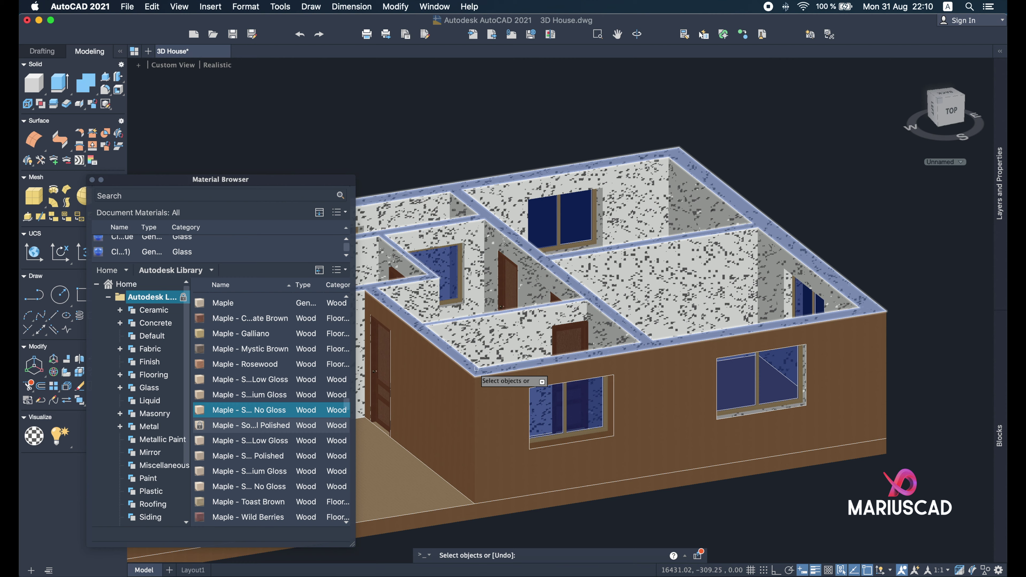
pyautogui.click(477, 369)
# Apply the same maple material to the sill and side reveal of the front window nearest the house's east corner.
pyautogui.scroll(5, 738, 374)
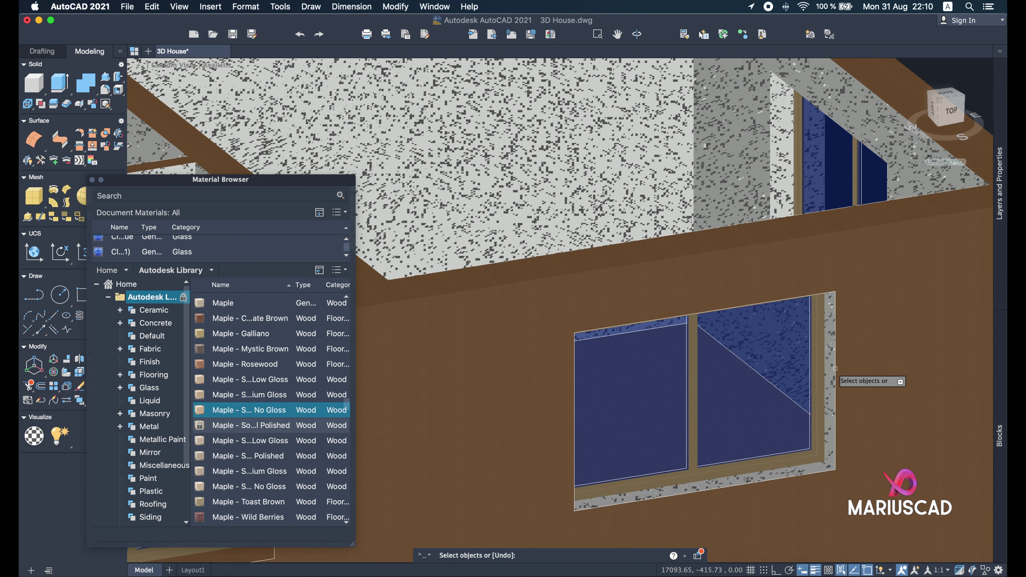
pyautogui.scroll(-10, 803, 472)
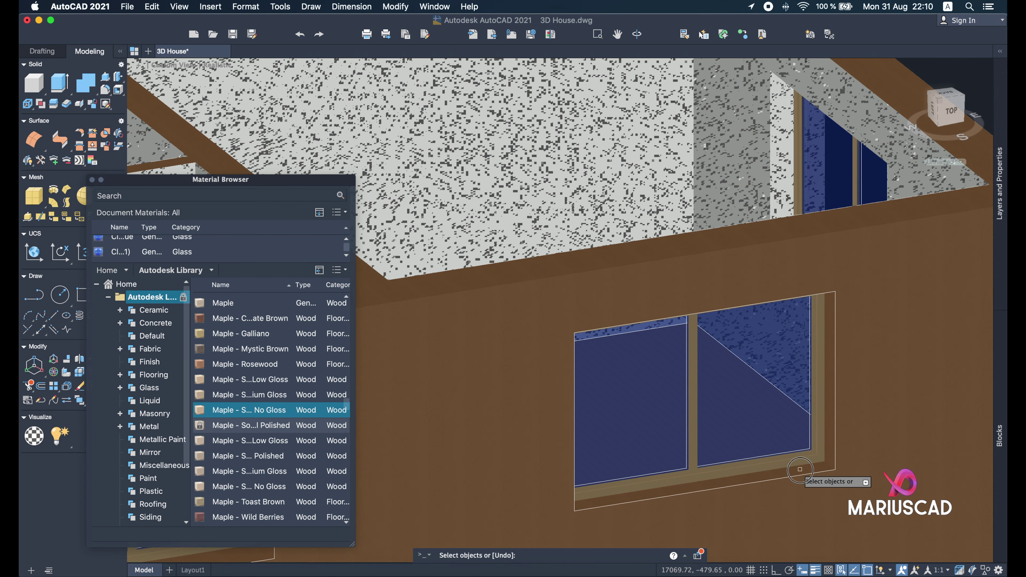
# Apply the "Maple - S... No Gloss" material to the front window reveals nearest the west corner, the west end wall and its window reveals.
pyautogui.scroll(10, 868, 502)
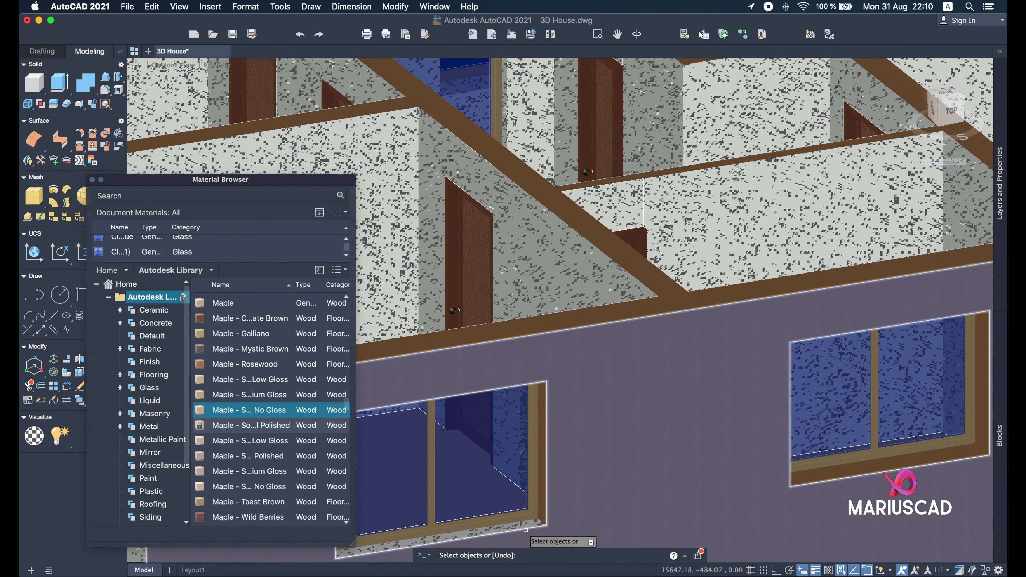
pyautogui.scroll(-10, 428, 521)
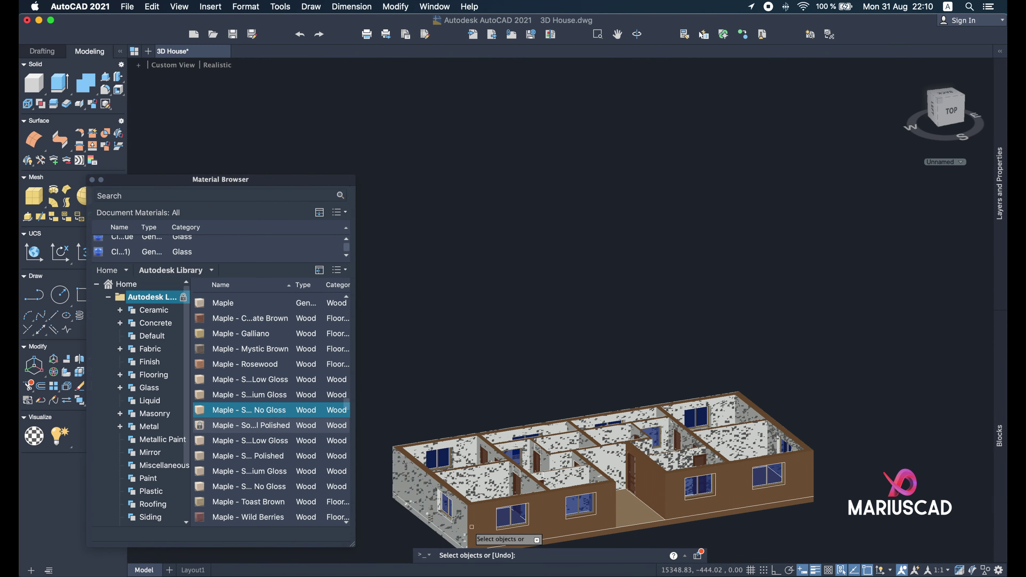
pyautogui.scroll(10, 417, 501)
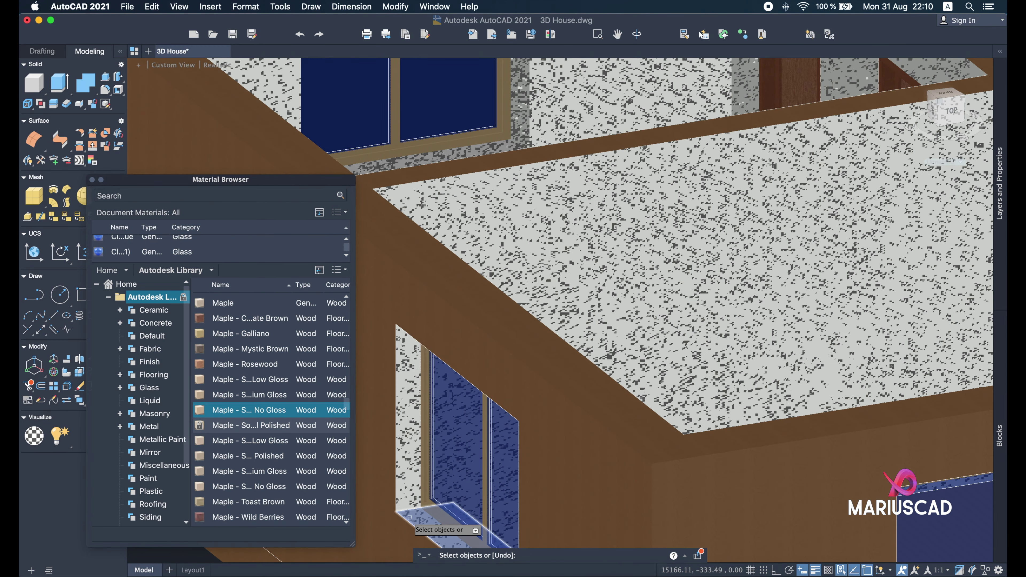
pyautogui.scroll(-6, 407, 475)
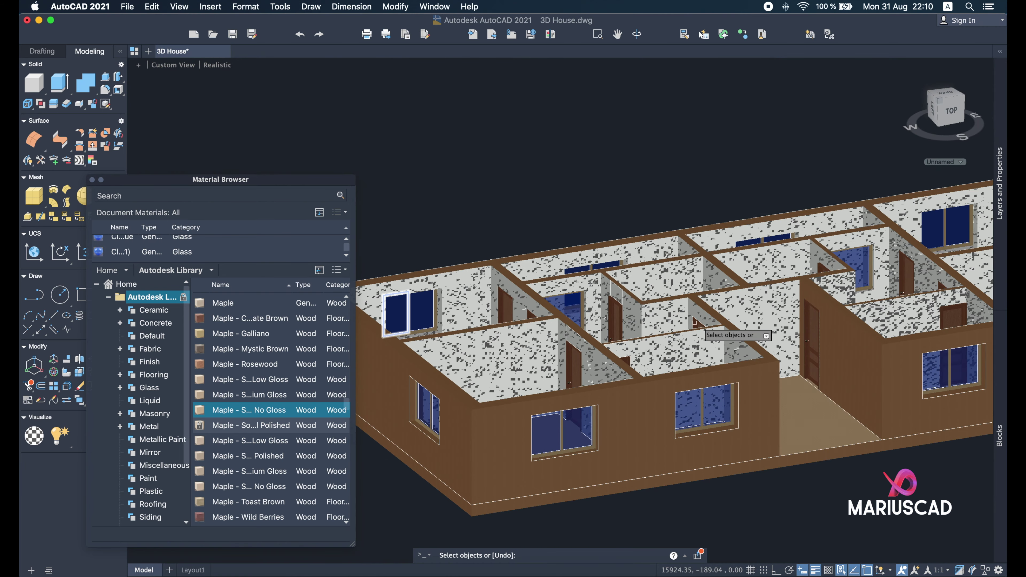
pyautogui.scroll(-3, 859, 404)
pyautogui.press('Escape')
# Apply the same maple material to the remaining side reveals of the front windows, seen from the house's east end.
pyautogui.moveTo(859, 404)
pyautogui.keyDown('shift'); pyautogui.mouseDown(button='middle')
pyautogui.moveTo(729, 348)
pyautogui.moveTo(649, 413)
pyautogui.moveTo(853, 395)
pyautogui.mouseUp(button='middle'); pyautogui.keyUp('shift')
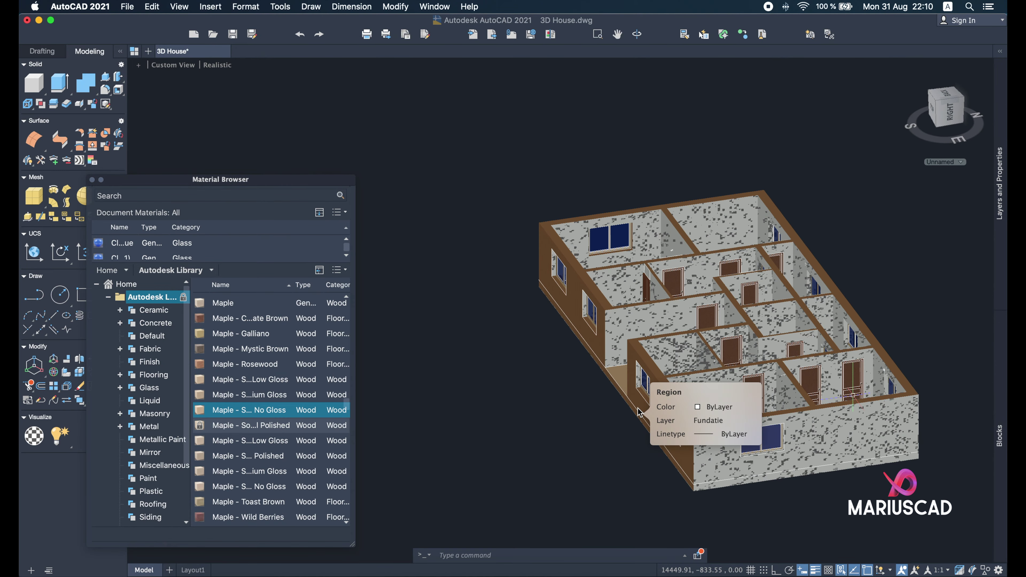
pyautogui.moveTo(271, 410); pyautogui.dragTo(590, 307)
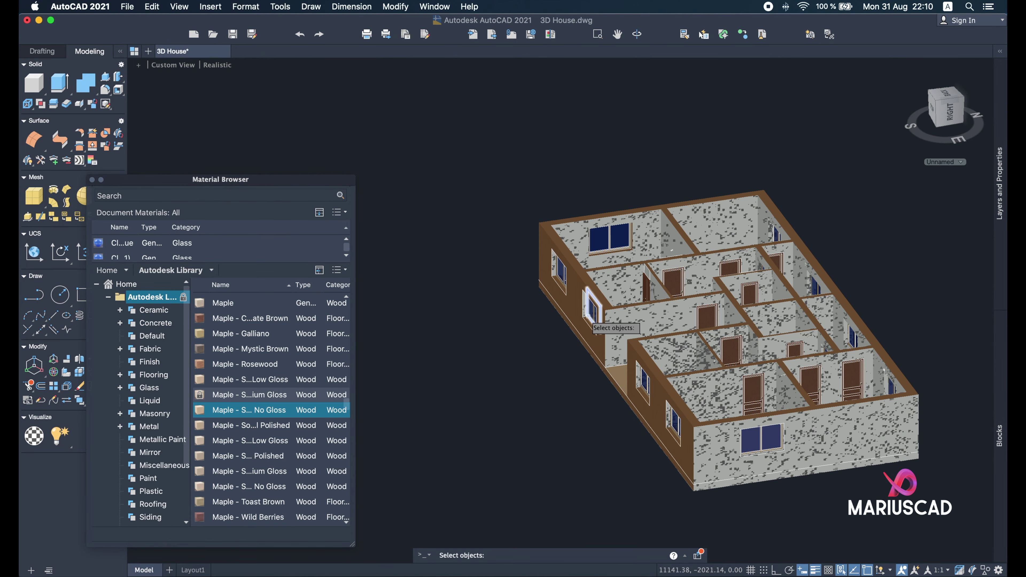
pyautogui.scroll(3, 586, 307)
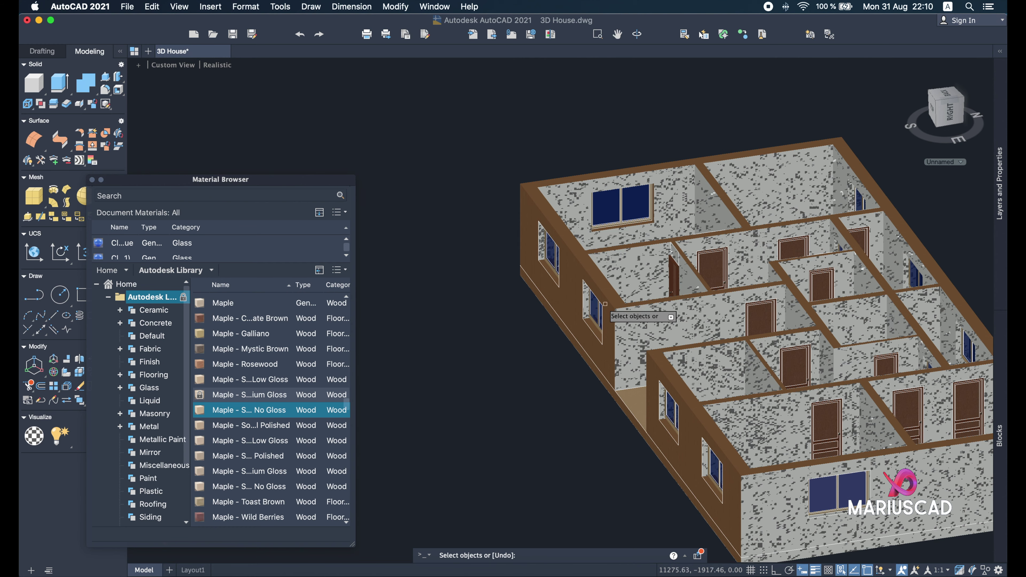
pyautogui.scroll(3, 605, 304)
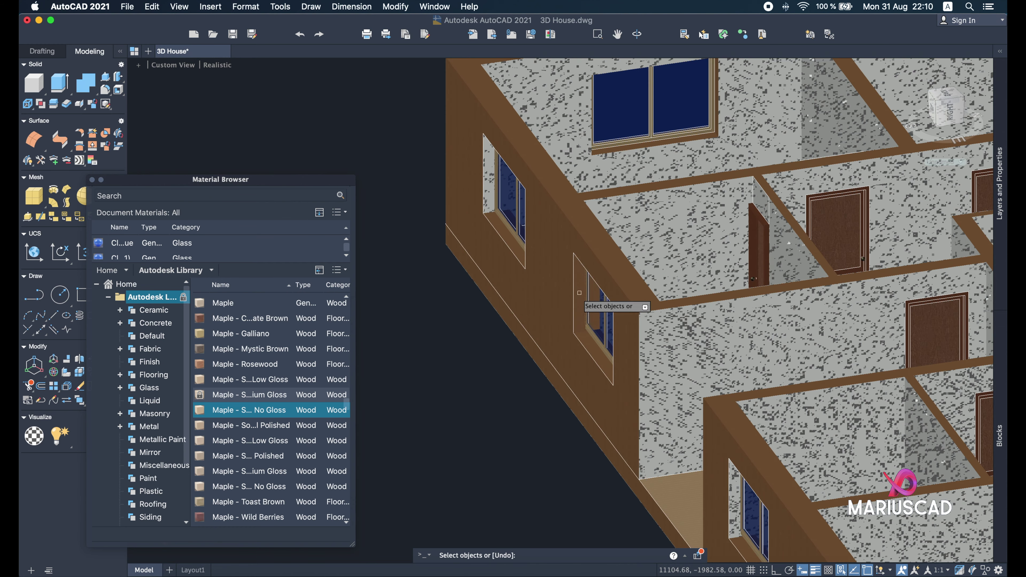
pyautogui.scroll(-5, 639, 420)
pyautogui.scroll(5, 682, 443)
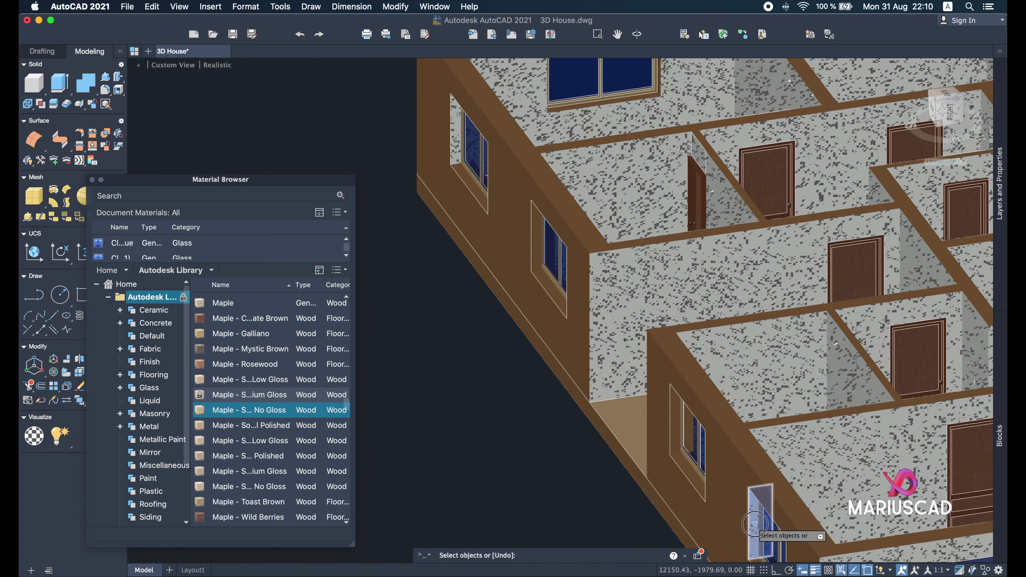
pyautogui.scroll(-5, 756, 523)
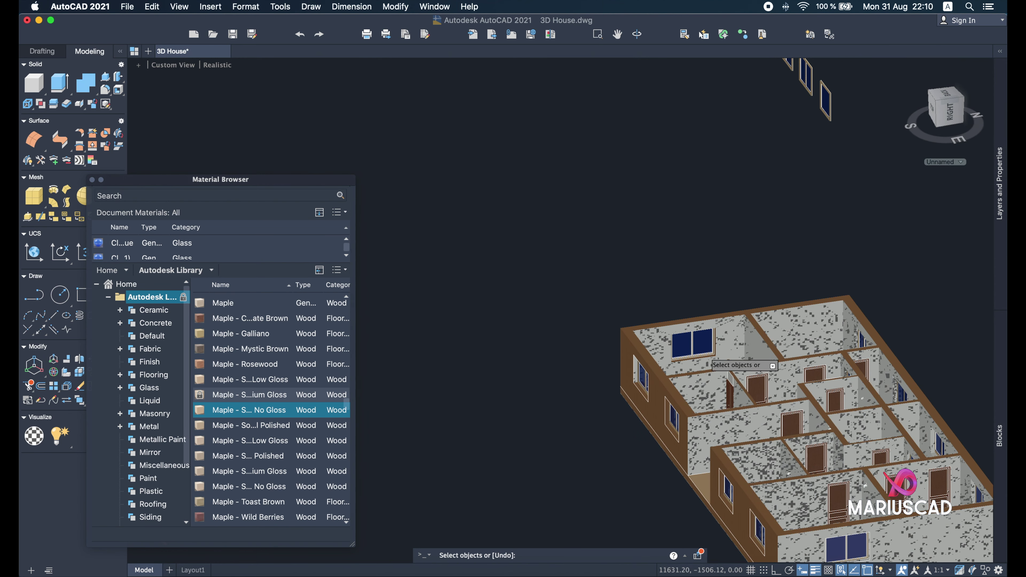
# Apply the same maple material to the east end wall and the sill and side reveal of its window.
pyautogui.scroll(10, 889, 530)
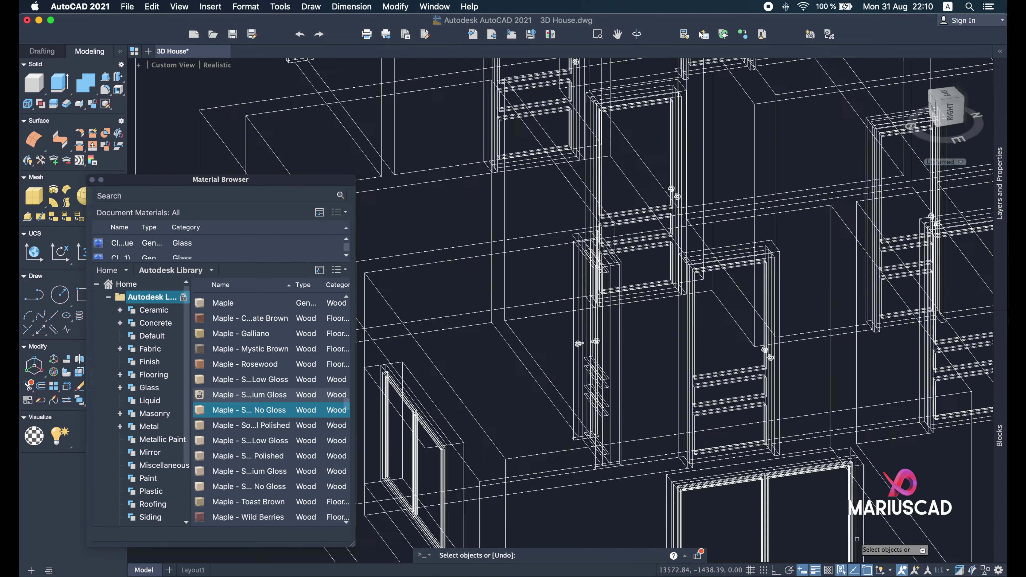
pyautogui.scroll(-10, 858, 520)
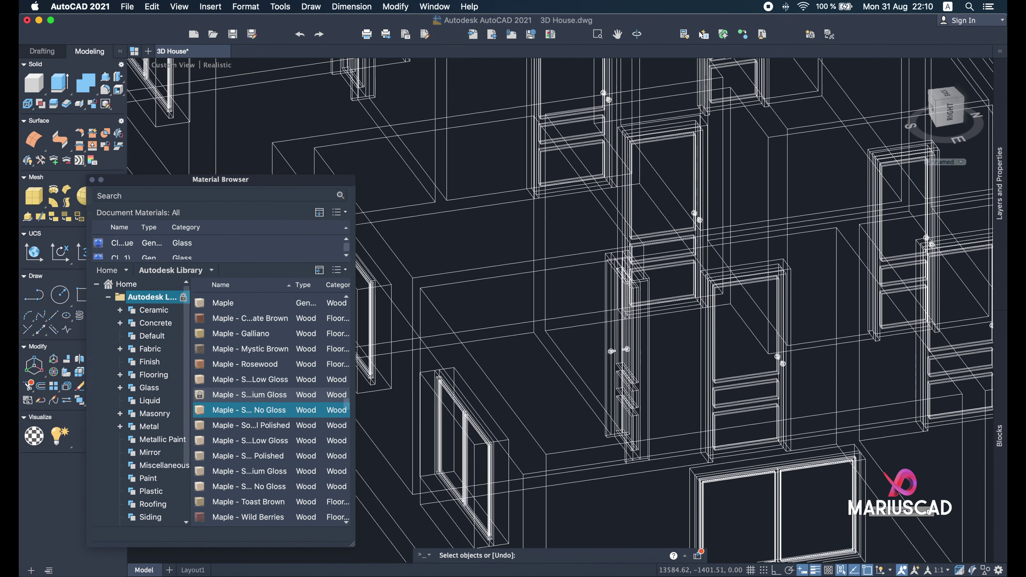
pyautogui.scroll(10, 844, 501)
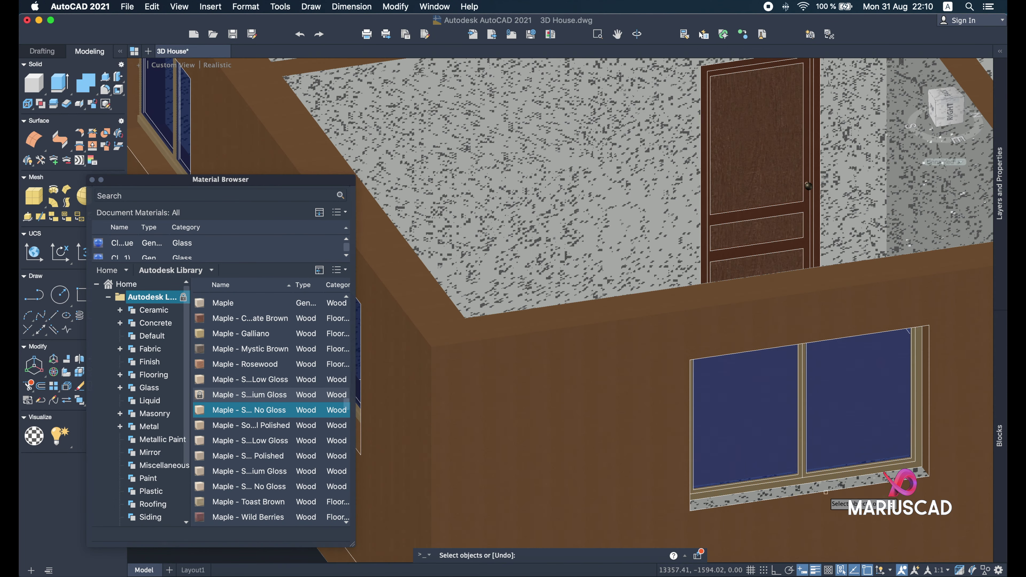
pyautogui.scroll(-8, 826, 487)
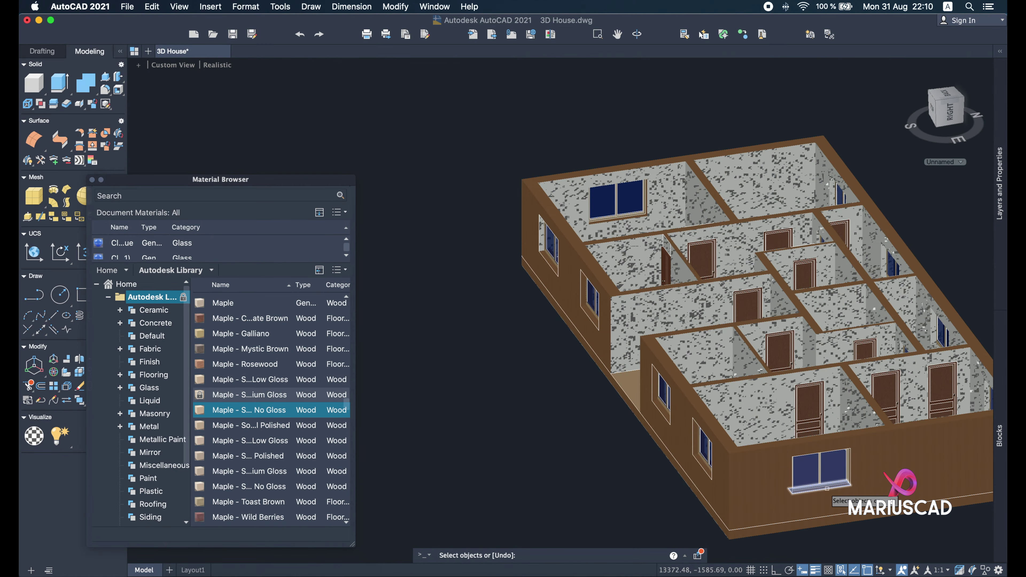
# Apply the same maple material to the rear exterior wall and the sill and reveal of its window nearest the east corner.
pyautogui.keyDown('shift'); pyautogui.moveTo(860, 402); pyautogui.dragTo(719, 411, button='middle'); pyautogui.keyUp('shift')
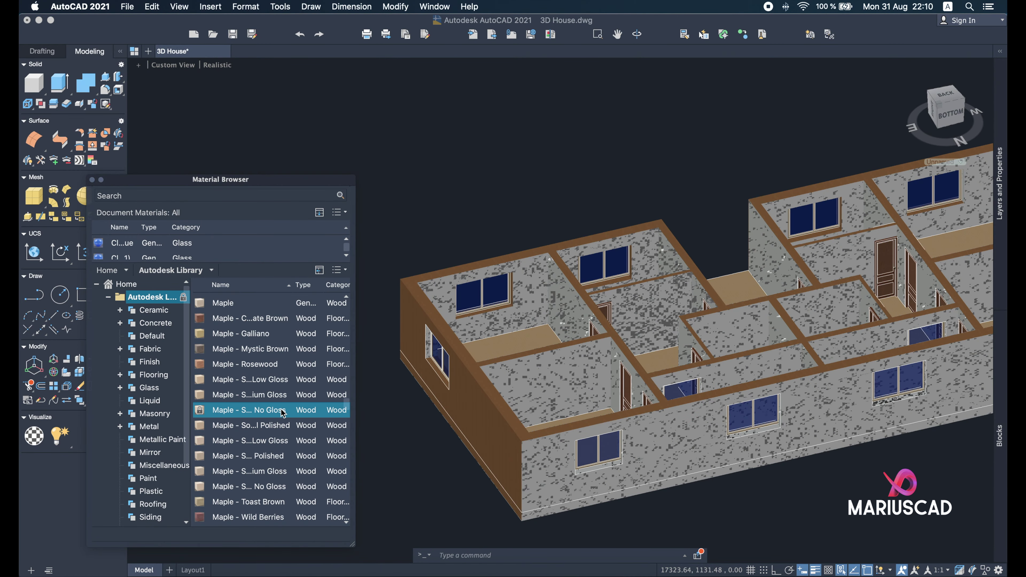
pyautogui.scroll(5, 653, 461)
pyautogui.scroll(-5, 464, 415)
pyautogui.scroll(4, 366, 355)
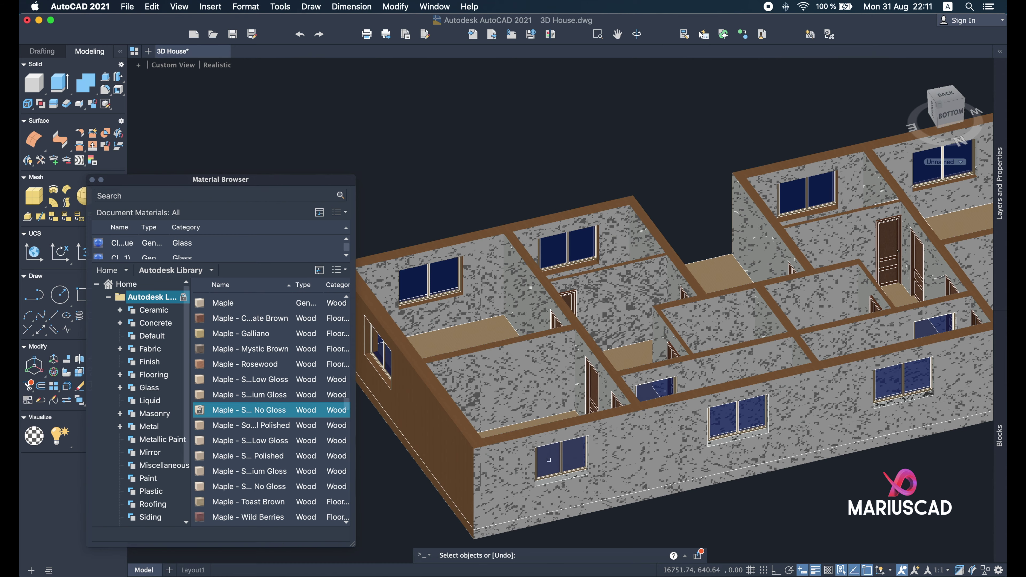
pyautogui.scroll(6, 549, 460)
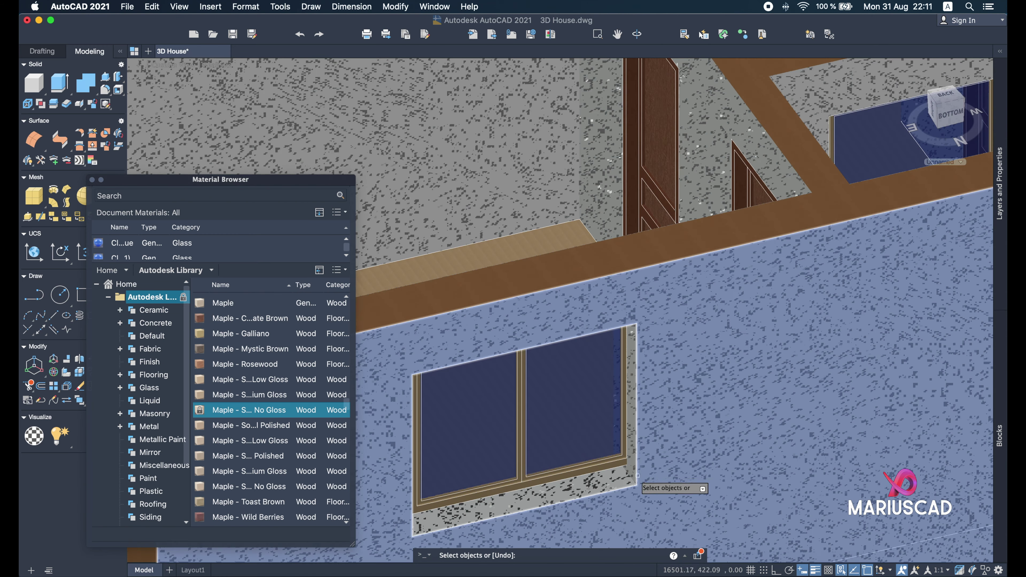
pyautogui.scroll(-8, 621, 480)
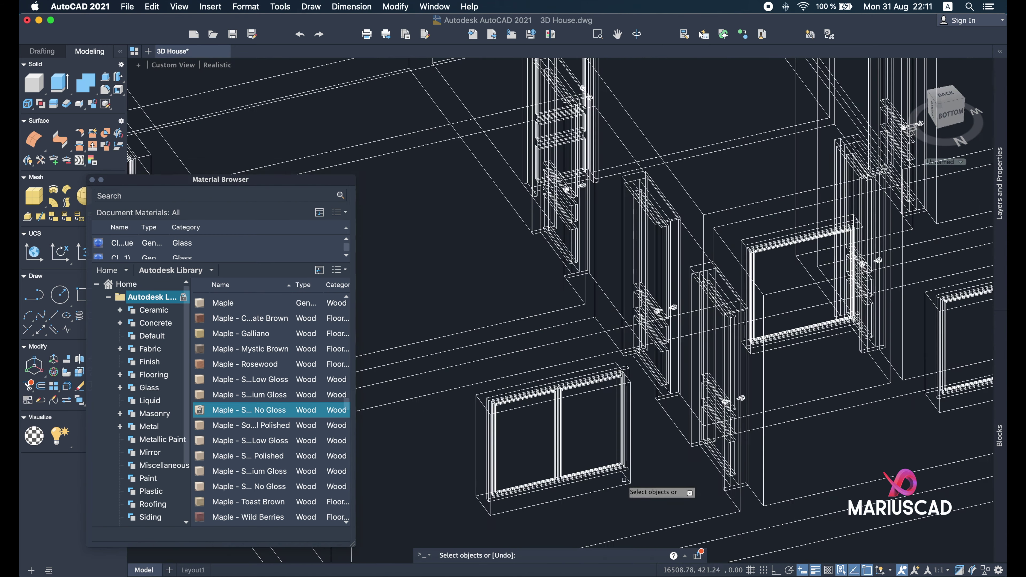
# Apply the same maple material to the sills and side reveals of the two middle windows in the rear wall.
pyautogui.scroll(4, 907, 392)
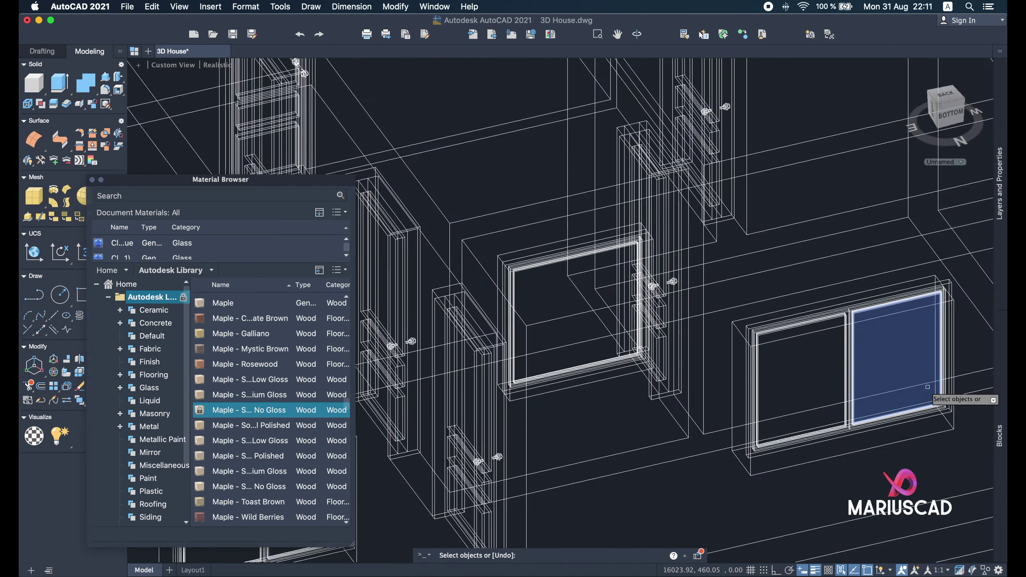
pyautogui.scroll(5, 939, 392)
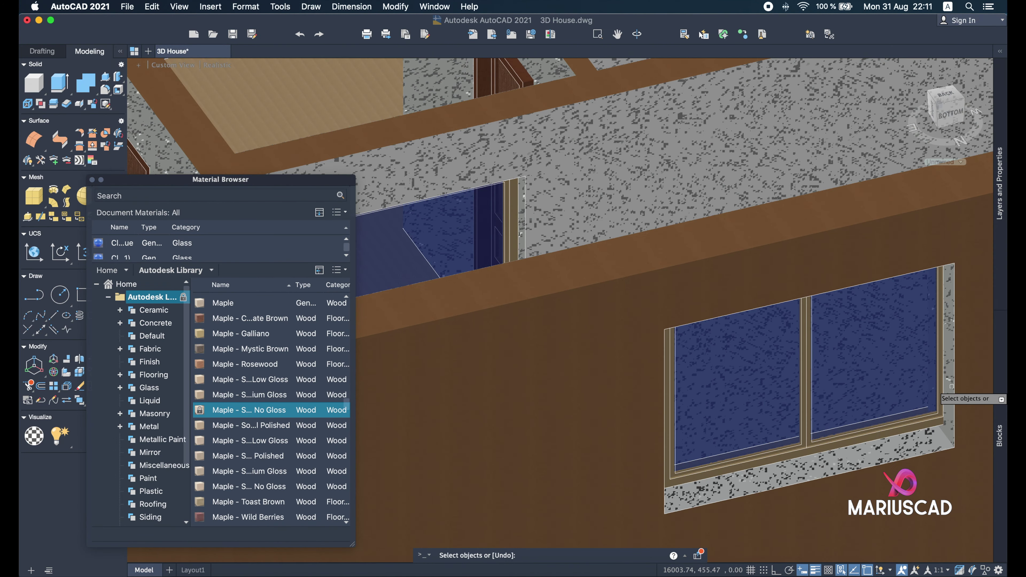
pyautogui.scroll(-10, 899, 481)
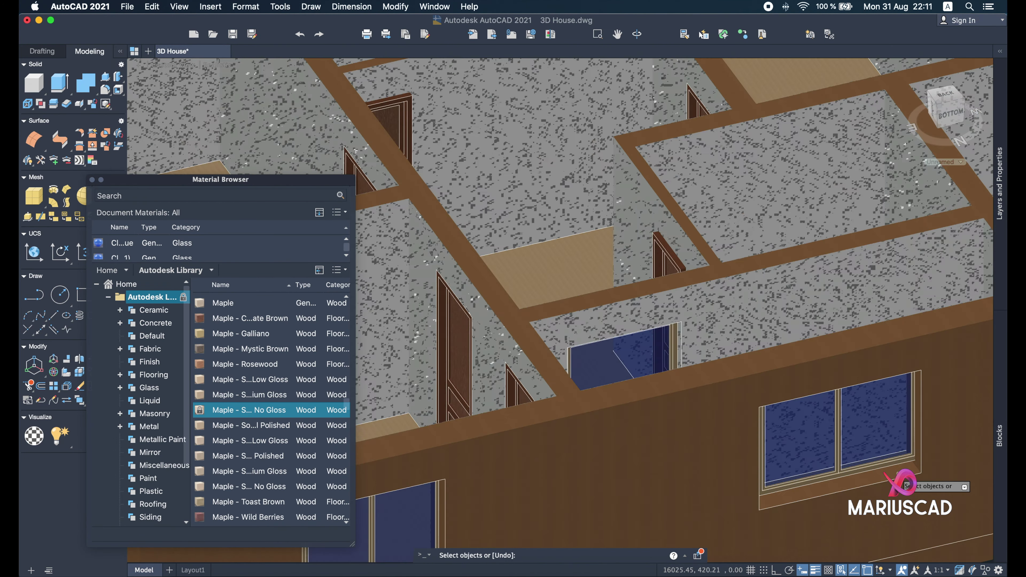
pyautogui.scroll(8, 957, 448)
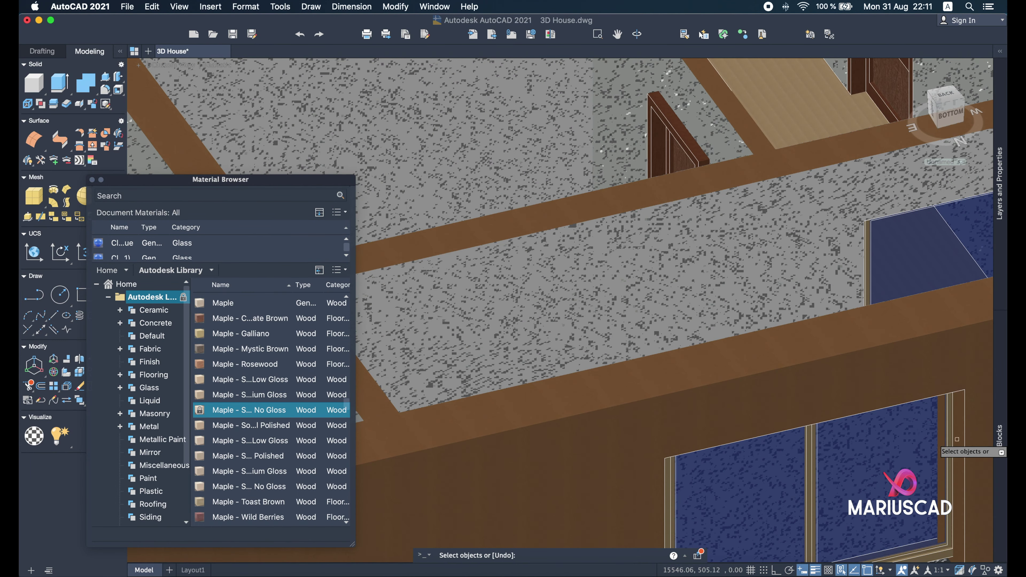
pyautogui.scroll(-10, 957, 549)
pyautogui.scroll(10, 926, 542)
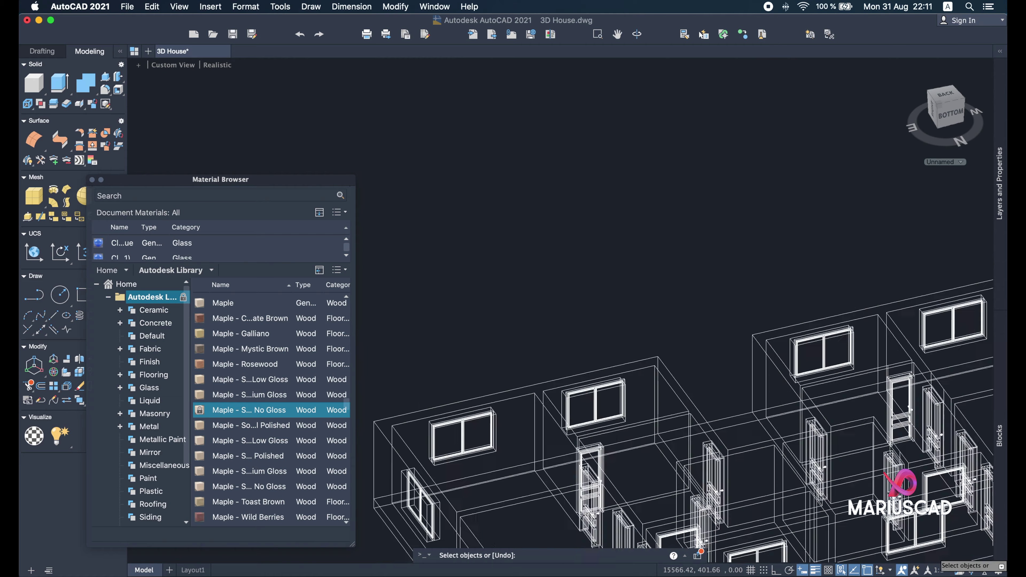
# Apply the same maple material to the sill and side reveal of the rear window nearest the west corner.
pyautogui.scroll(-10, 926, 542)
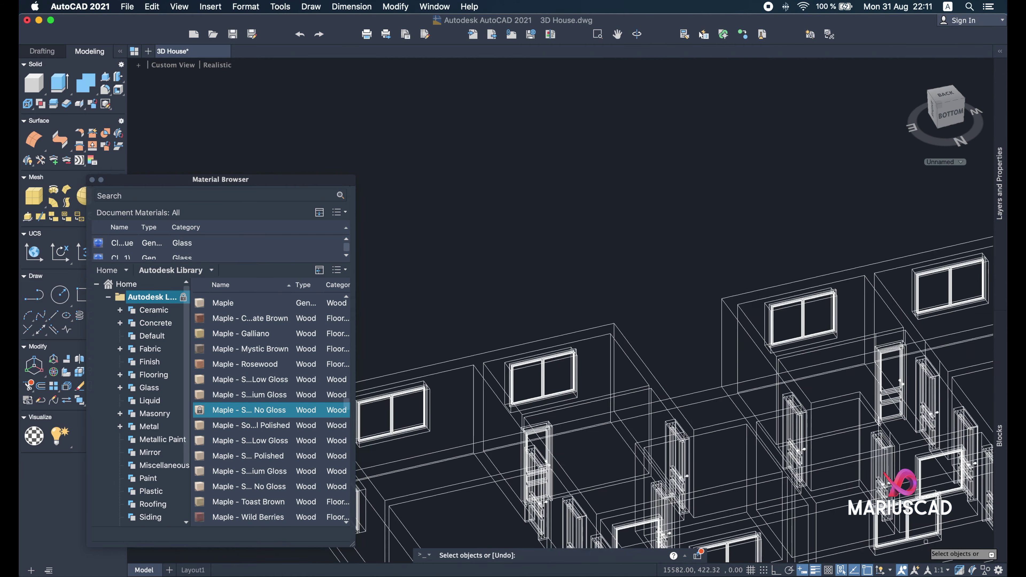
pyautogui.scroll(10, 975, 537)
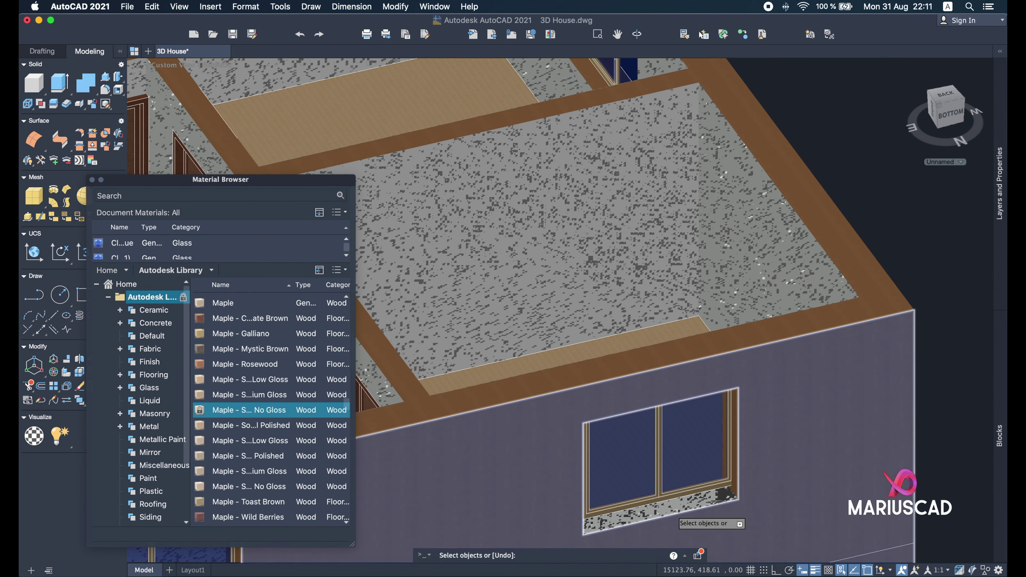
pyautogui.scroll(-4, 846, 412)
pyautogui.press('Escape')
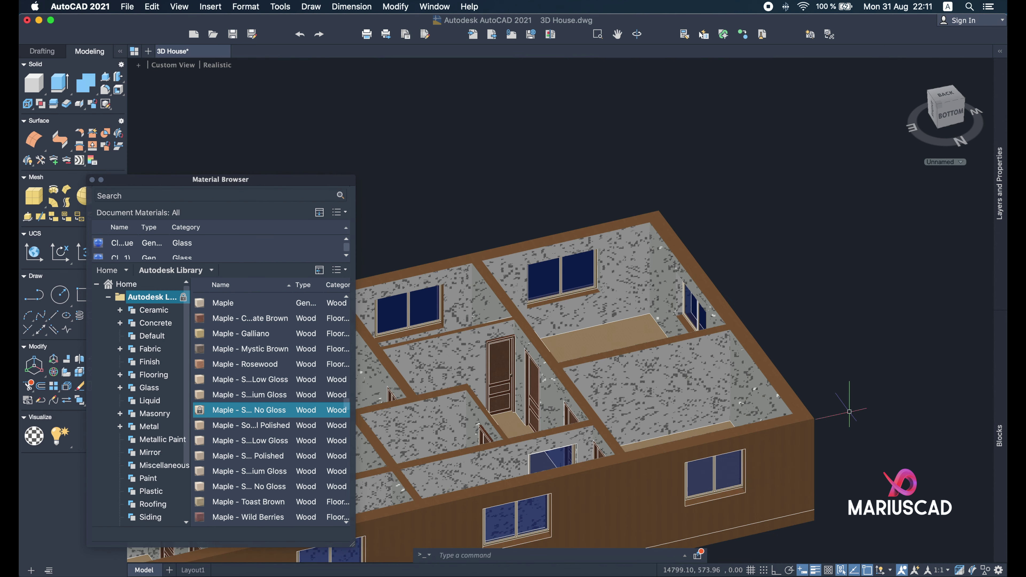
# Apply the "Canvas - White 1" fabric material from the Autodesk Library to the interior walls of the two front rooms west of the entrance.
pyautogui.keyDown('shift'); pyautogui.moveTo(863, 409); pyautogui.dragTo(535, 448, button='middle'); pyautogui.keyUp('shift')
pyautogui.scroll(5, 660, 401)
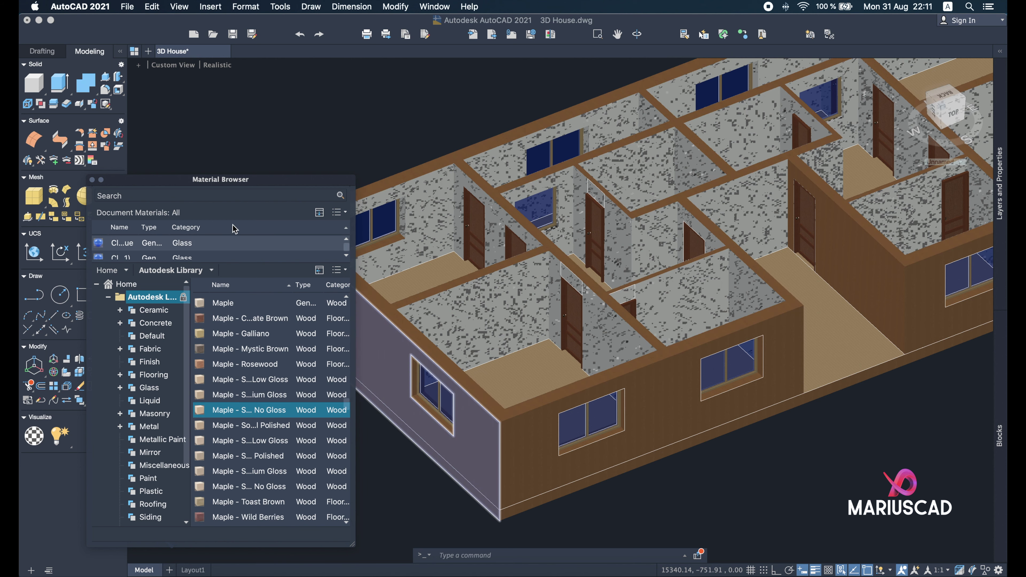
pyautogui.moveTo(347, 404); pyautogui.dragTo(355, 337)
pyautogui.scroll(5, 234, 355)
pyautogui.scroll(-10, 243, 359)
pyautogui.scroll(-5, 252, 361)
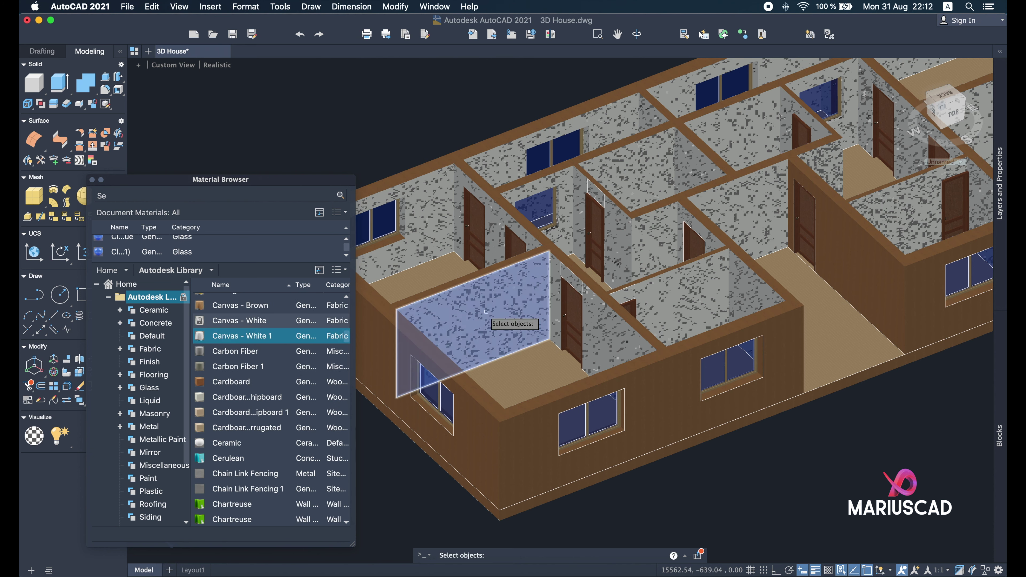
pyautogui.click(509, 316)
pyautogui.click(681, 297)
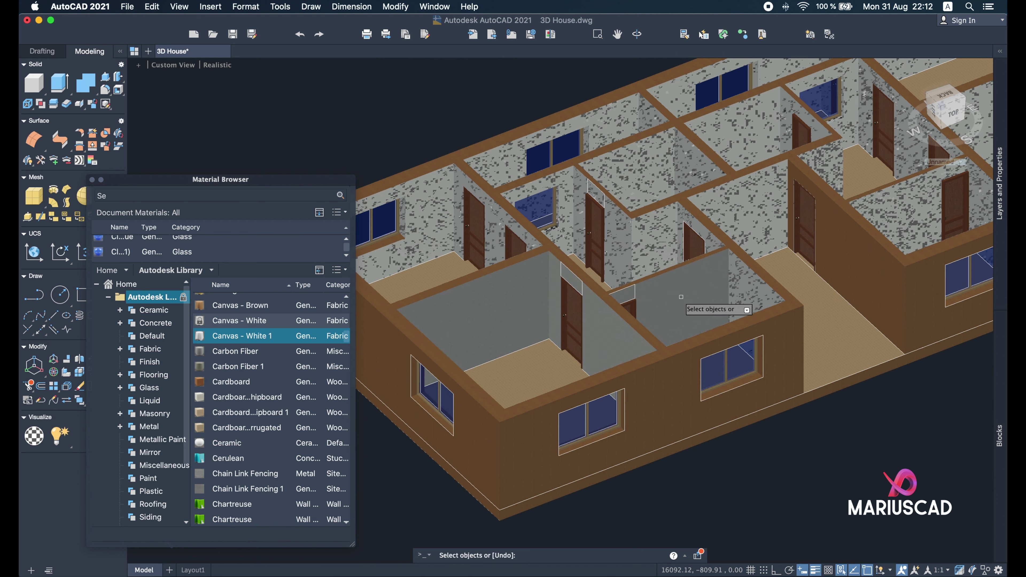
# Apply the same white canvas material to the interior walls of the western rear rooms, the central rooms and the corridor.
pyautogui.click(617, 246)
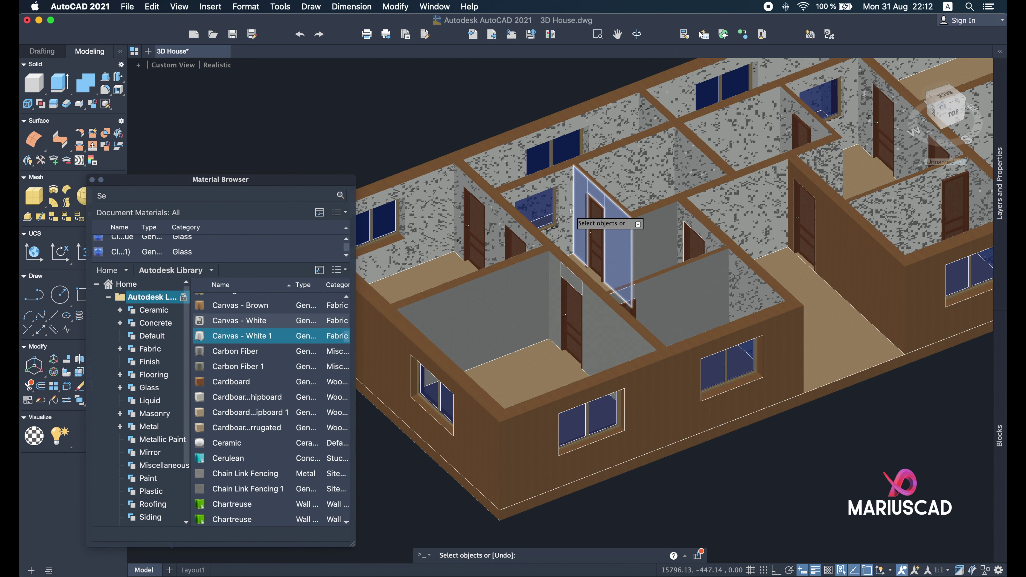
pyautogui.click(445, 198)
pyautogui.click(465, 186)
pyautogui.click(740, 226)
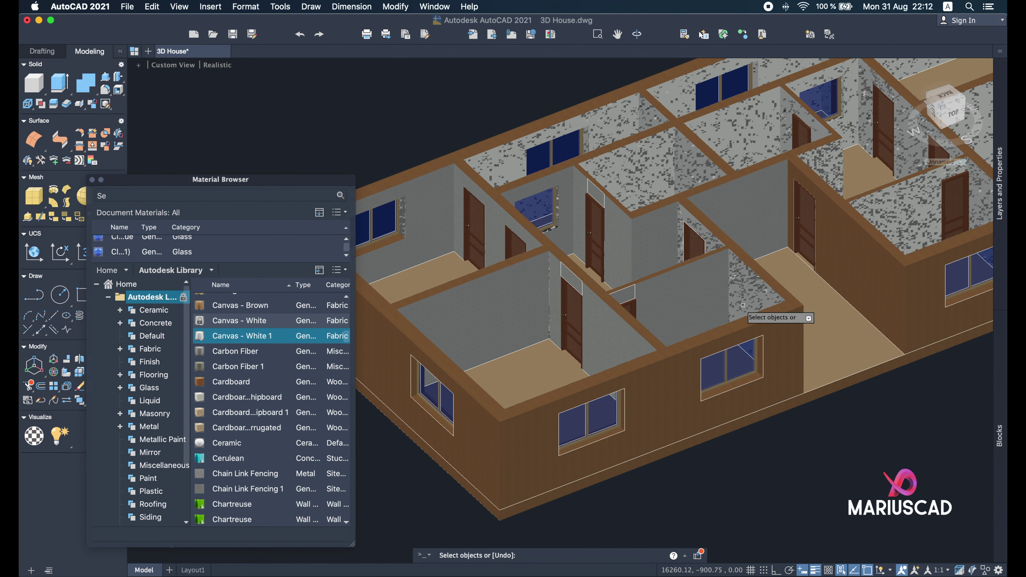
pyautogui.click(647, 123)
pyautogui.click(763, 233)
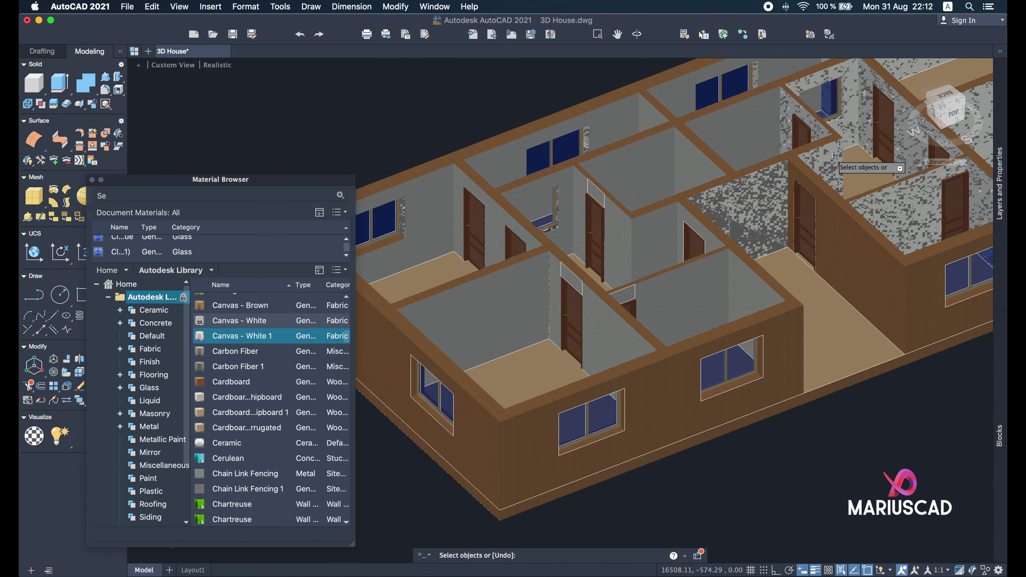
# Apply the white canvas material to the interior walls of the rooms east of the entrance and end the assignment.
pyautogui.scroll(5, 657, 139)
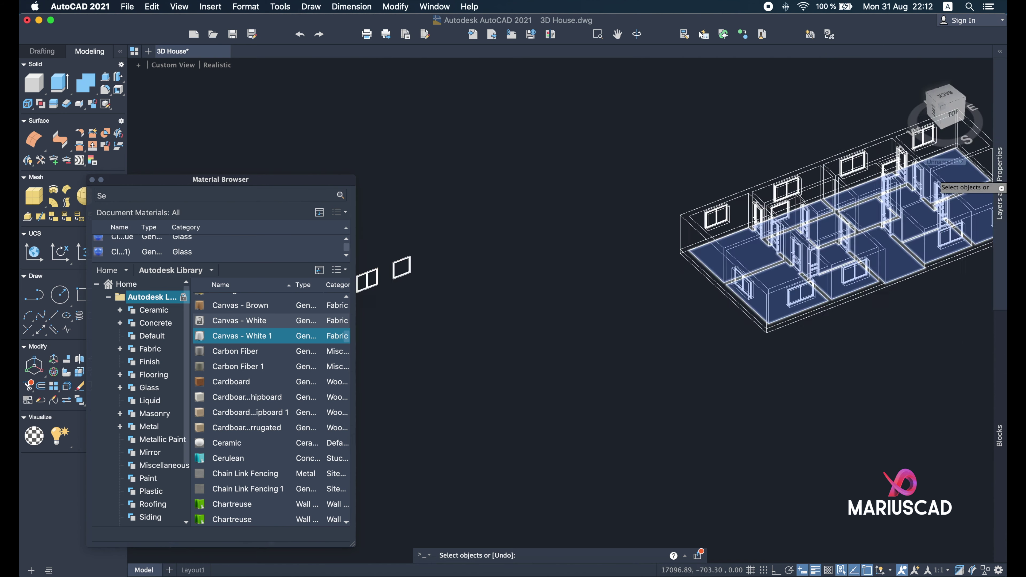
pyautogui.scroll(-5, 657, 139)
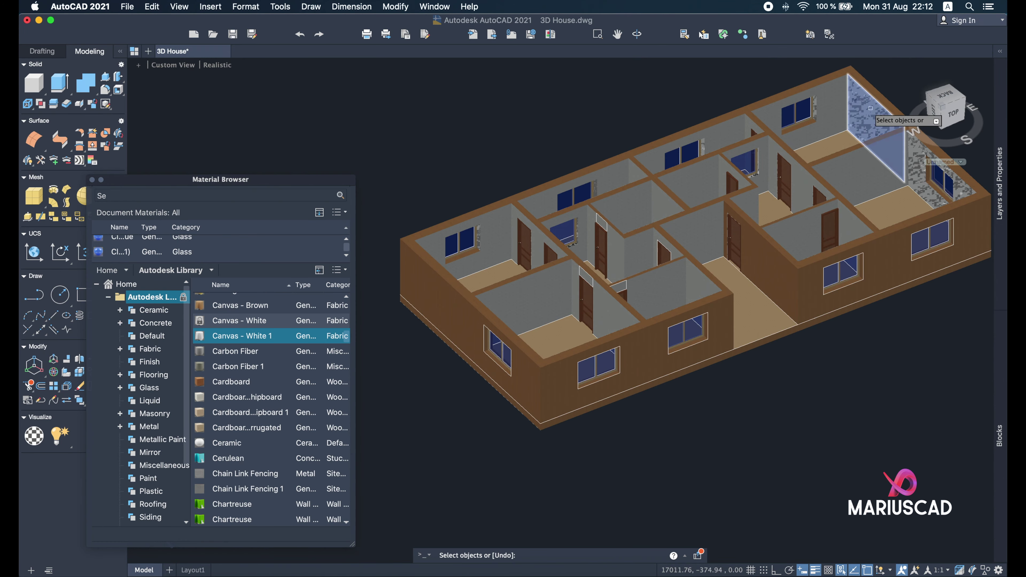
pyautogui.keyDown('shift'); pyautogui.moveTo(663, 230); pyautogui.dragTo(594, 329, button='middle'); pyautogui.keyUp('shift')
pyautogui.scroll(5, 594, 329)
pyautogui.click(533, 344)
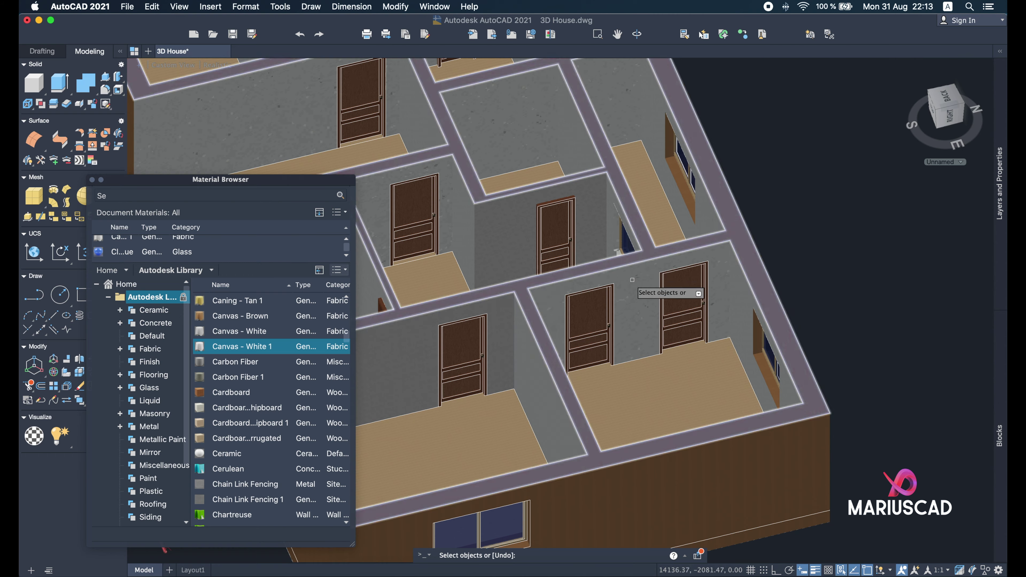
pyautogui.scroll(-5, 446, 191)
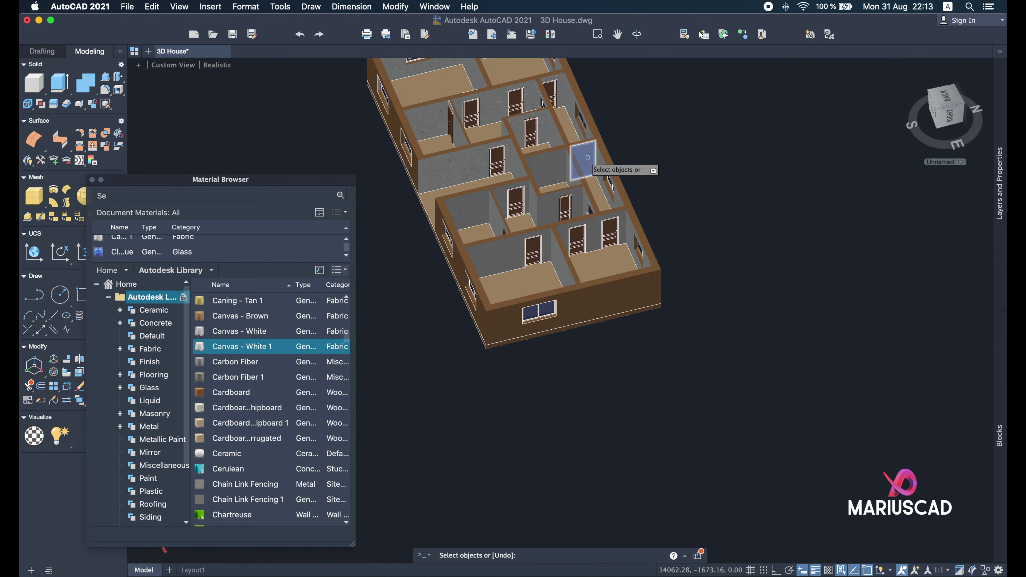
pyautogui.scroll(4, 594, 161)
pyautogui.scroll(-3, 591, 252)
pyautogui.scroll(3, 573, 202)
pyautogui.scroll(-6, 554, 147)
pyautogui.scroll(-2, 525, 125)
pyautogui.scroll(5, 481, 154)
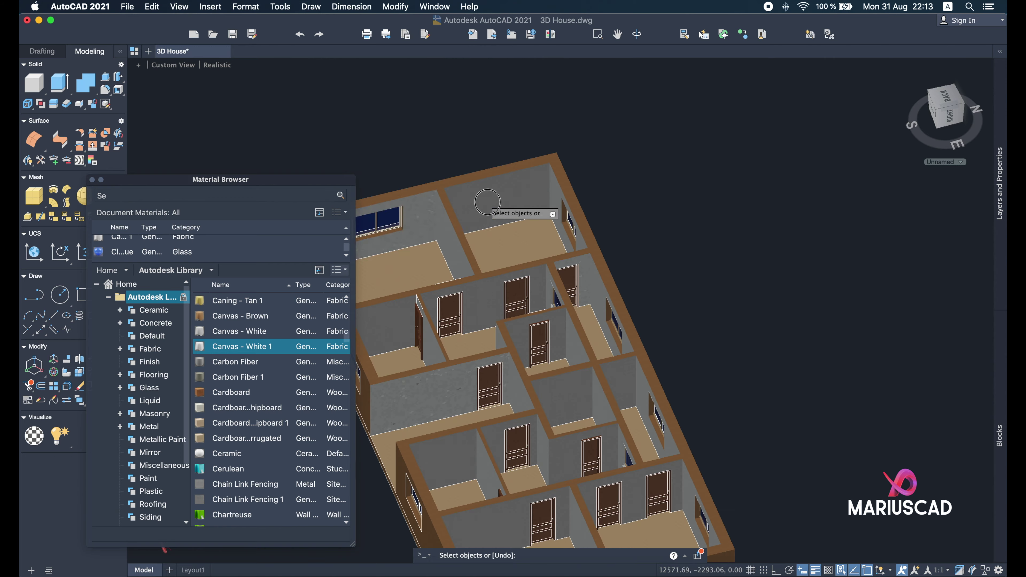
pyautogui.press('Escape')
# Apply "Canvas - White 1" to the unassigned rear-facing and east-facing interior wall faces in the eastern rooms.
pyautogui.keyDown('shift'); pyautogui.moveTo(655, 302); pyautogui.dragTo(566, 291); pyautogui.keyUp('shift')
pyautogui.scroll(5, 533, 283)
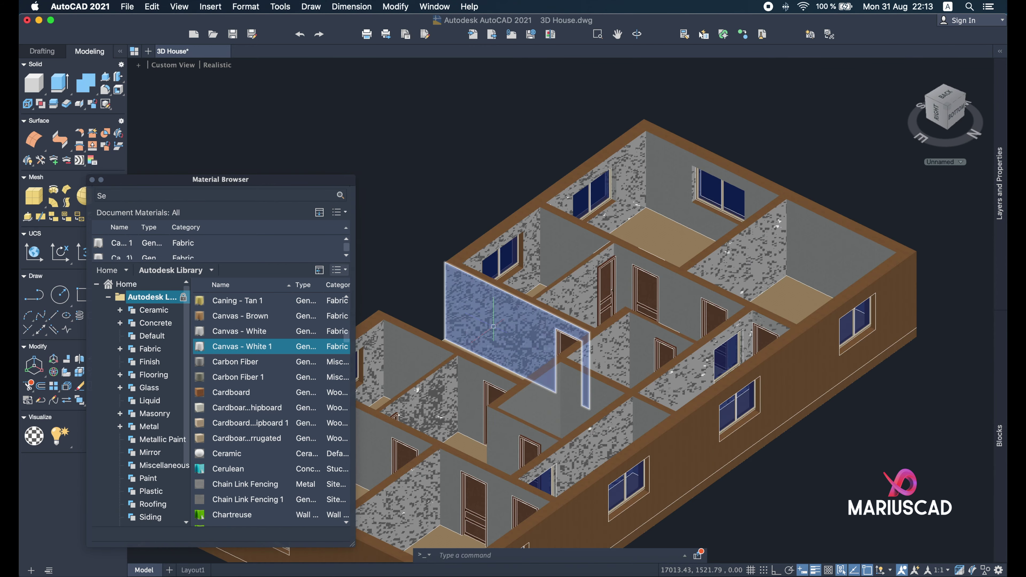
pyautogui.moveTo(521, 283); pyautogui.dragTo(725, 214, button='middle')
pyautogui.click(255, 343)
pyautogui.click(427, 339)
pyautogui.click(563, 363)
pyautogui.click(595, 311)
pyautogui.click(558, 229)
# Apply the same white canvas to the unassigned interior wall faces in the central and western rooms, and end the assignment.
pyautogui.click(747, 147)
pyautogui.click(783, 174)
pyautogui.click(802, 243)
pyautogui.click(826, 294)
pyautogui.click(788, 323)
pyautogui.click(935, 173)
pyautogui.click(833, 110)
pyautogui.scroll(-5, 833, 110)
pyautogui.scroll(2, 915, 181)
pyautogui.press('Escape')
# Apply the "Maple - S...Low Gloss" wood from the Autodesk Library to the side and back walls of the entrance recess.
pyautogui.keyDown('shift'); pyautogui.moveTo(914, 181); pyautogui.dragTo(692, 184, button='middle'); pyautogui.keyUp('shift')
pyautogui.scroll(5, 692, 184)
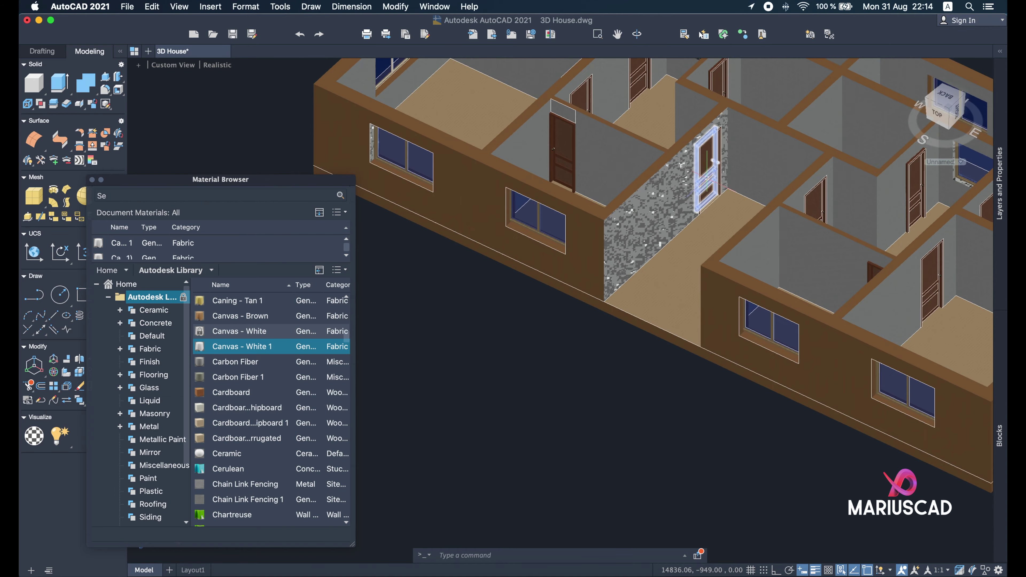
pyautogui.press('Delete')
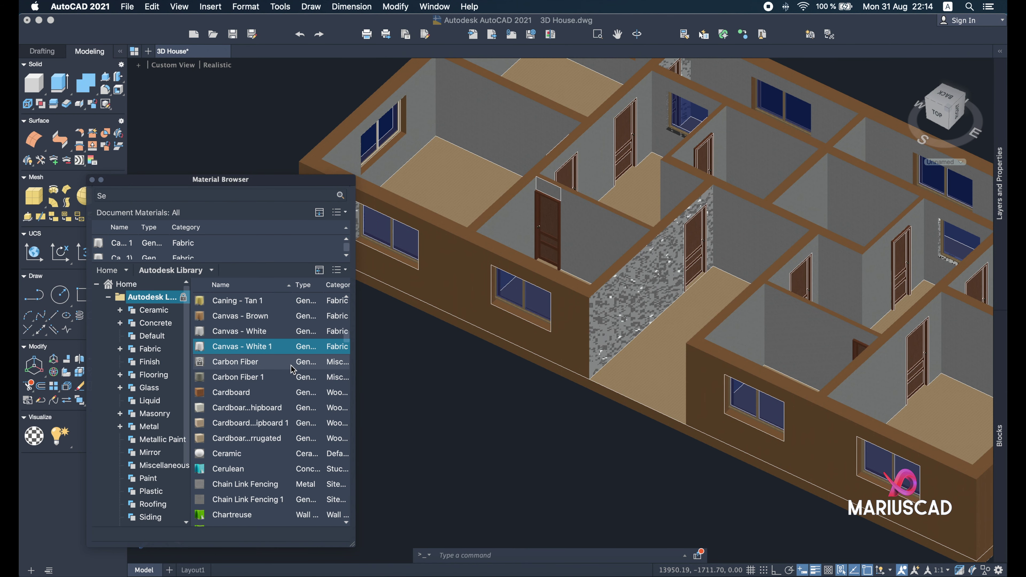
pyautogui.scroll(-6, 346, 322)
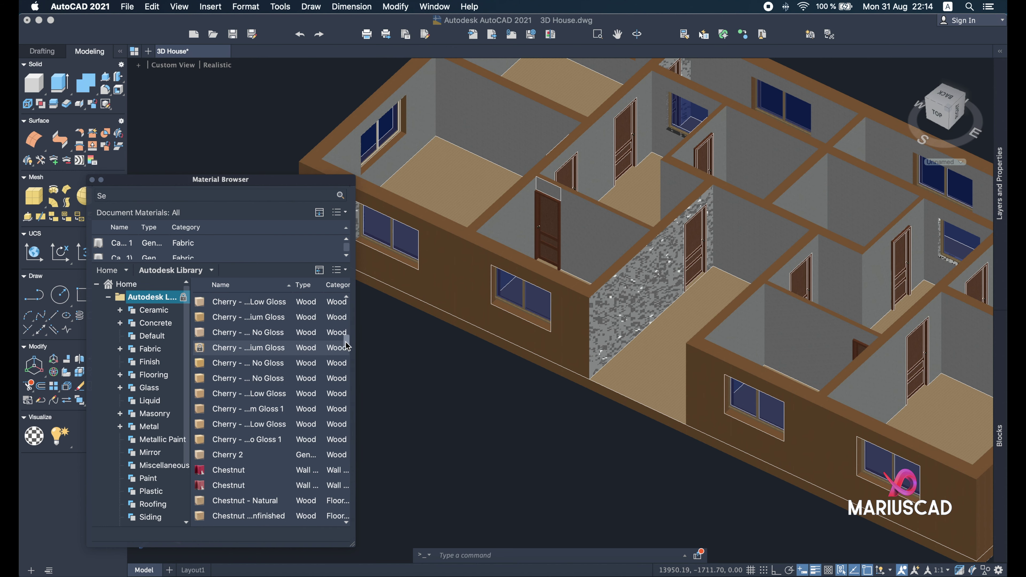
pyautogui.scroll(-5, 347, 345)
pyautogui.moveTo(347, 353); pyautogui.dragTo(348, 400)
pyautogui.scroll(-10, 228, 435)
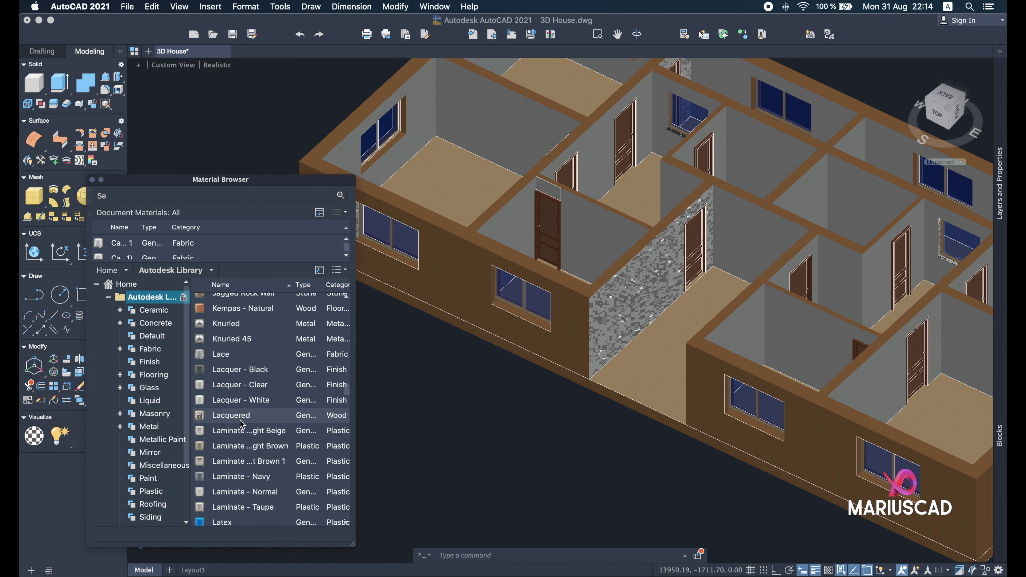
pyautogui.scroll(-10, 241, 427)
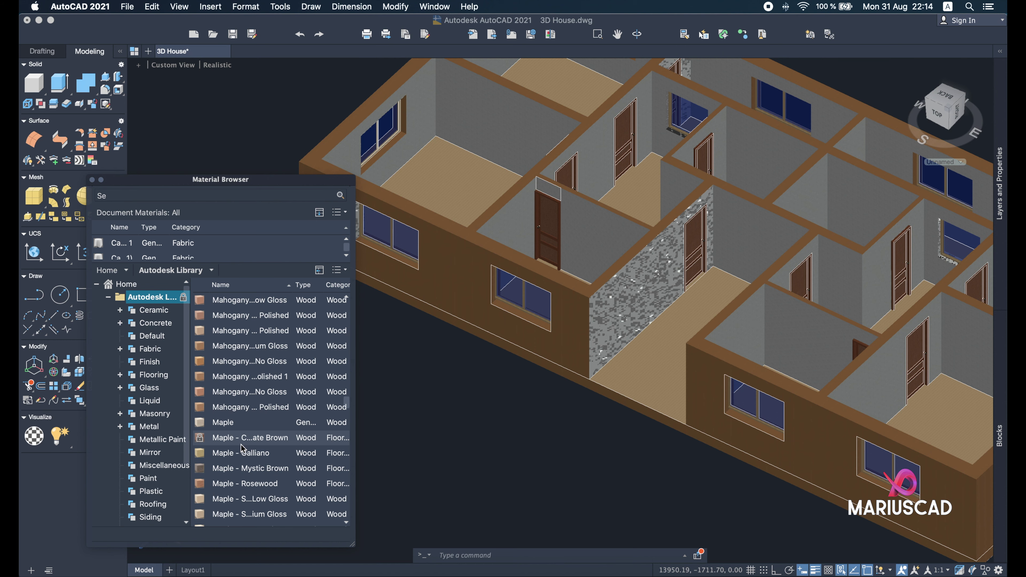
pyautogui.scroll(-3, 241, 447)
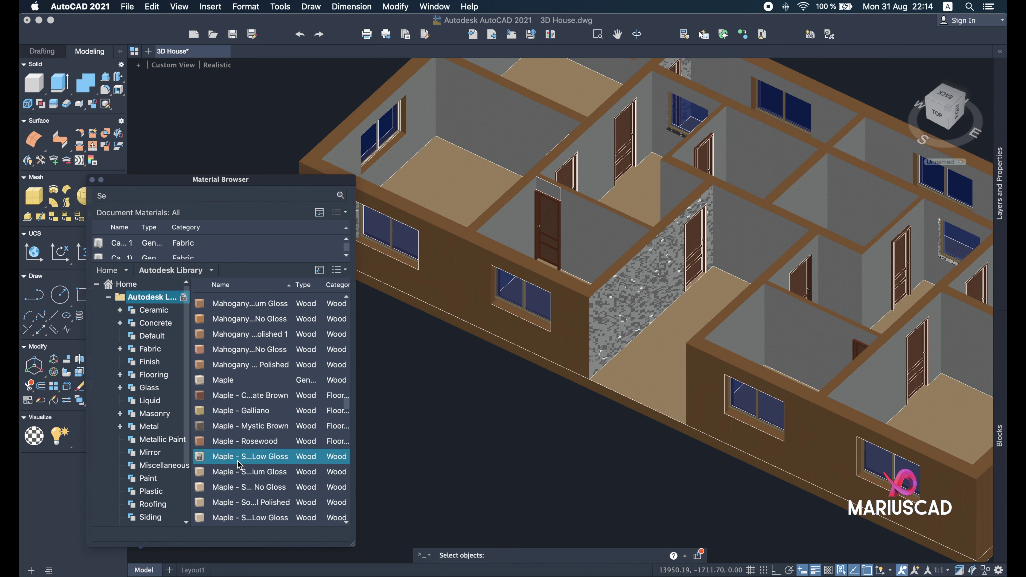
pyautogui.click(628, 319)
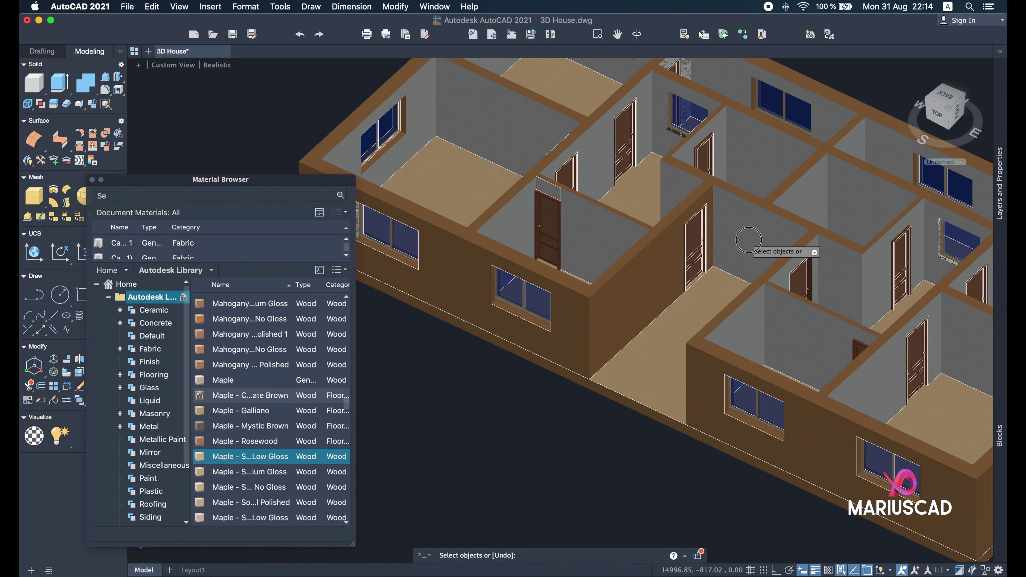
pyautogui.press('Return')
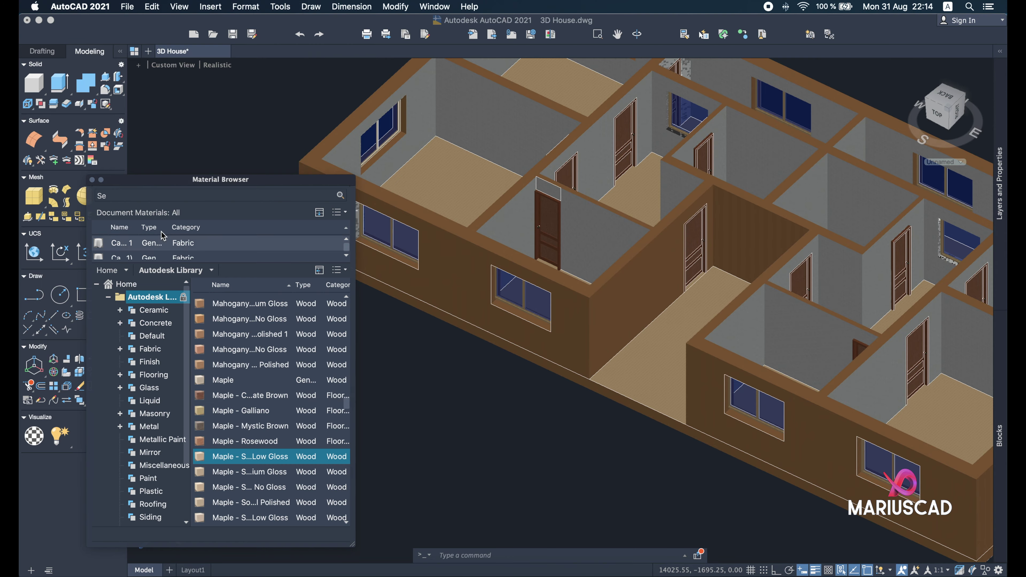
# Close the Material Browser and show the whole house from the front at the western end.
pyautogui.click(92, 181)
pyautogui.moveTo(687, 331)
pyautogui.keyDown('shift'); pyautogui.mouseDown(button='middle')
pyautogui.moveTo(703, 359)
pyautogui.moveTo(696, 396)
pyautogui.mouseUp(button='middle'); pyautogui.keyUp('shift')
pyautogui.scroll(-1, 696, 398)
pyautogui.scroll(2, 711, 404)
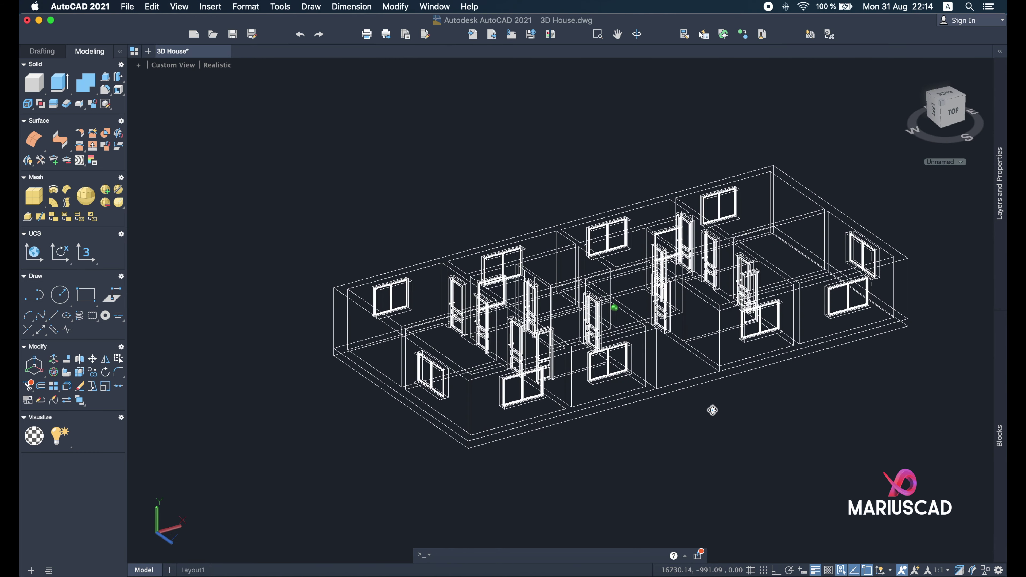
pyautogui.scroll(-1, 712, 428)
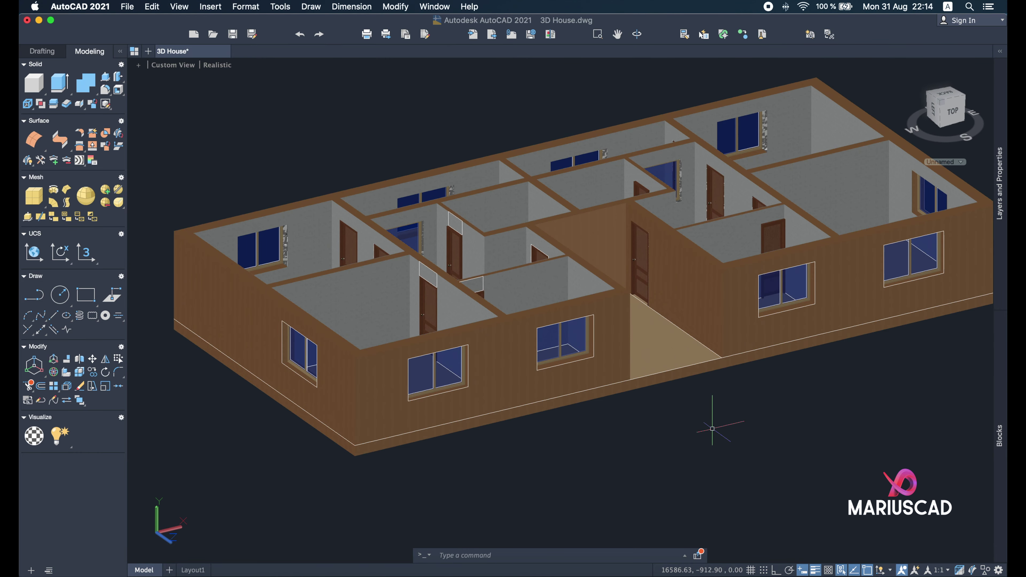